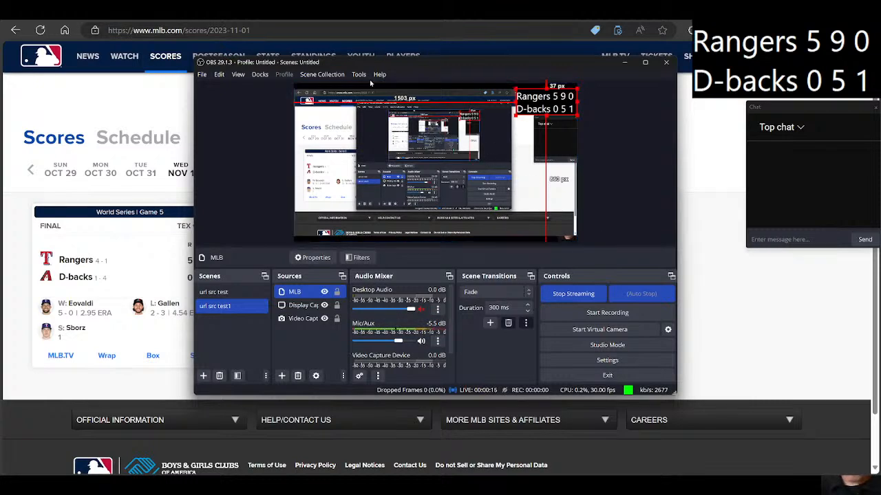
Step: Look over the MLB scores page address and the NBA games page in the browser, and return to OBS
{"action": "left_click_drag", "start_coordinate": [363, 66], "coordinate": [379, 81]}
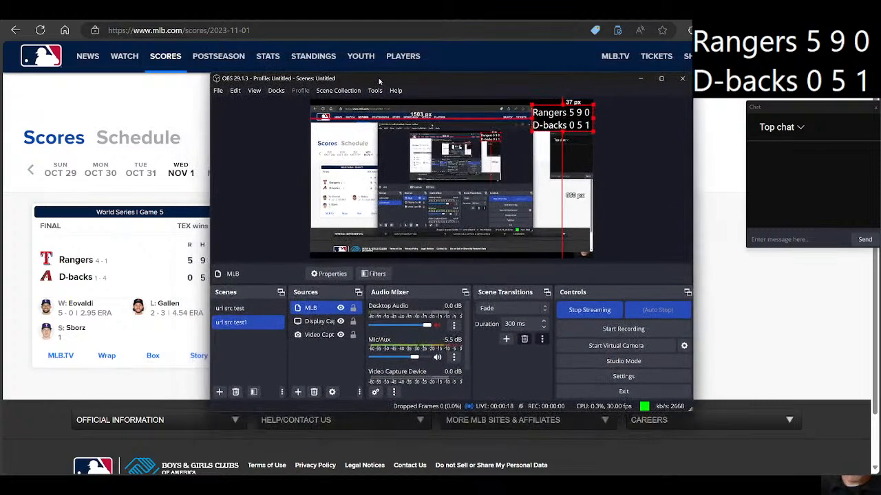
{"action": "left_click", "coordinate": [134, 197]}
{"action": "left_click_drag", "start_coordinate": [133, 31], "coordinate": [183, 30]}
{"action": "left_click", "coordinate": [181, 31]}
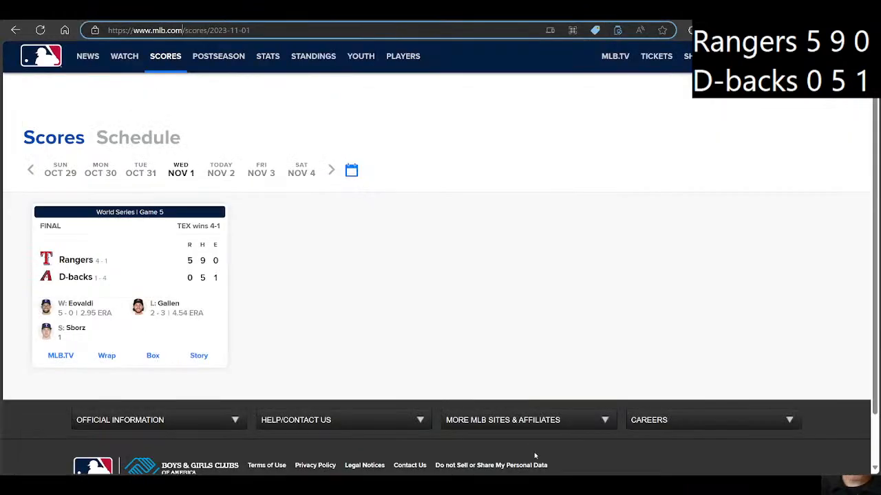
{"action": "mouse_move", "coordinate": [559, 490]}
{"action": "left_click", "coordinate": [521, 435]}
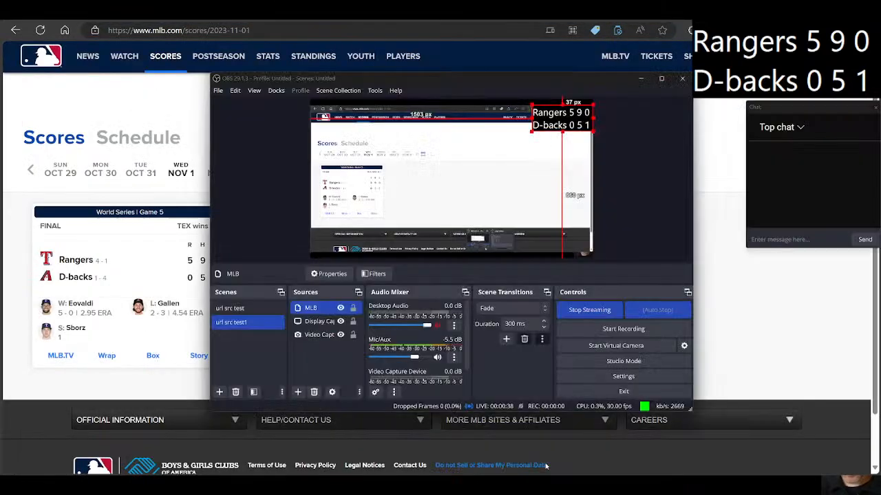
Step: Move the video capture source to the top of the scene's source order, above MLB and the display capture
{"action": "left_click_drag", "start_coordinate": [319, 335], "coordinate": [315, 301]}
{"action": "left_click_drag", "start_coordinate": [320, 336], "coordinate": [324, 304]}
{"action": "left_click", "coordinate": [323, 361]}
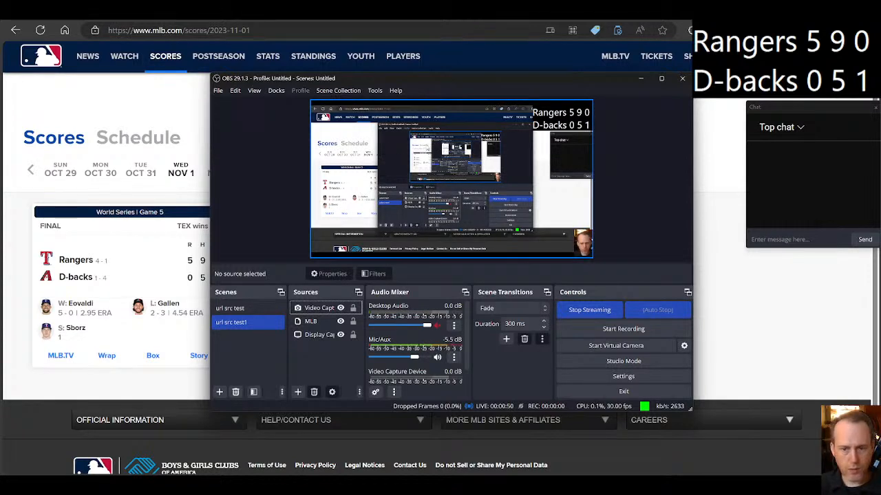
Step: Open the MLB source's properties and set its update timer to 10000 ms
{"action": "left_click", "coordinate": [561, 117]}
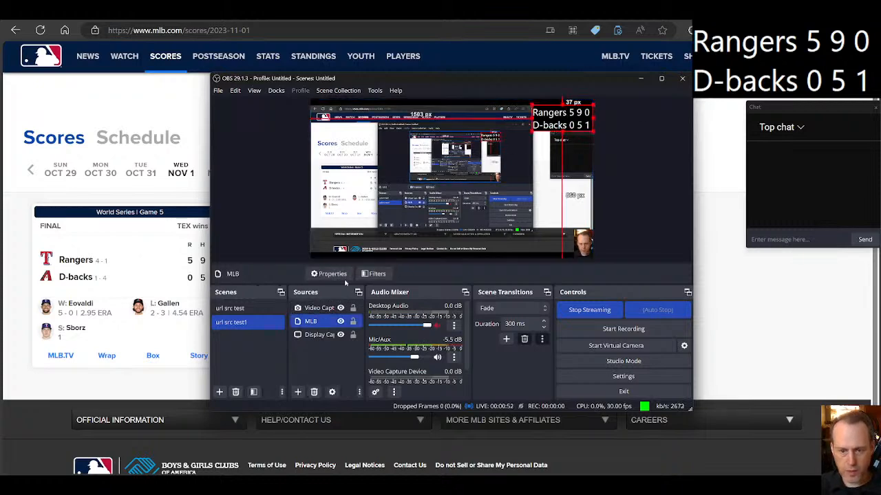
{"action": "double_click", "coordinate": [317, 322]}
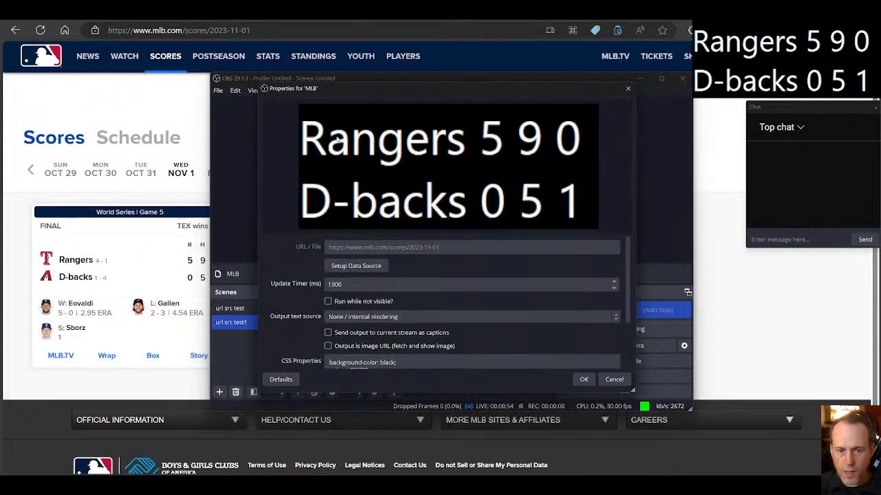
{"action": "left_click_drag", "start_coordinate": [386, 81], "coordinate": [409, 140]}
{"action": "mouse_move", "coordinate": [204, 288]}
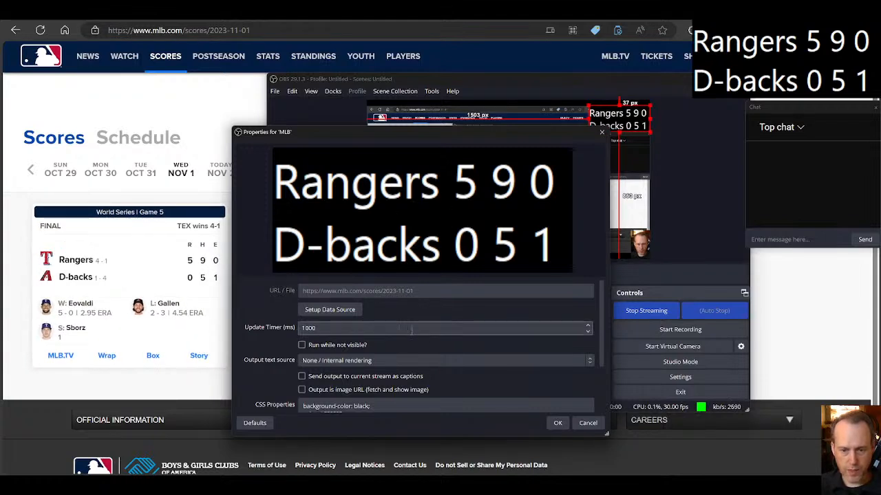
{"action": "left_click", "coordinate": [313, 328]}
{"action": "type", "text": "0"}
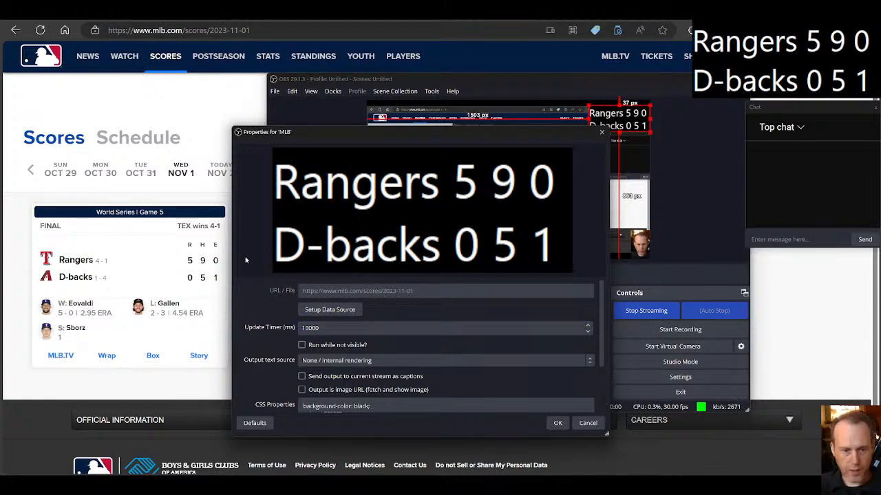
{"action": "left_click", "coordinate": [140, 170]}
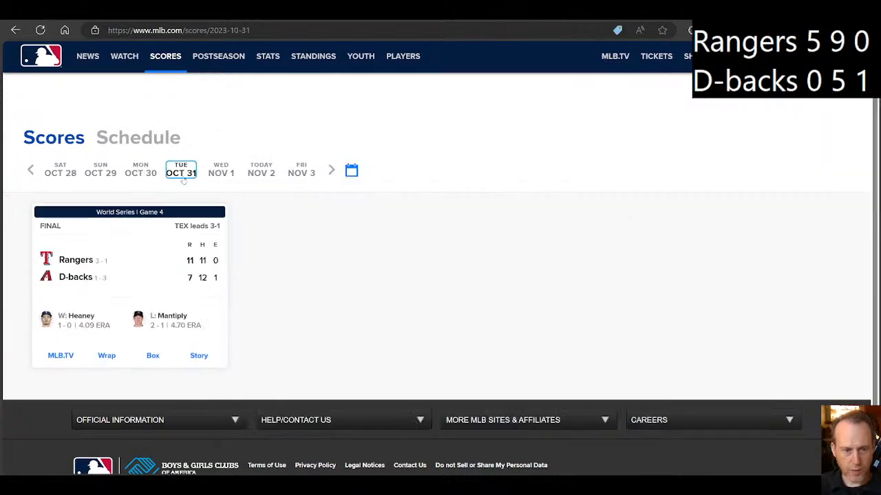
{"action": "key", "text": "alt+Tab"}
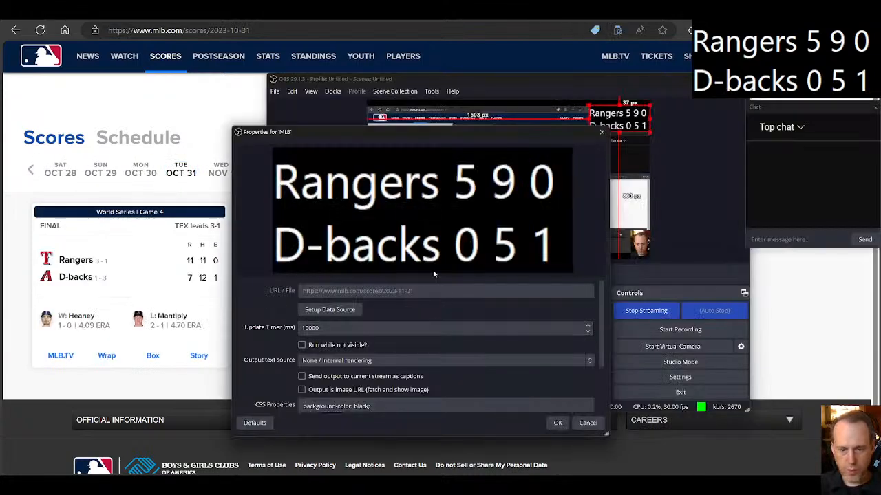
{"action": "left_click", "coordinate": [338, 313]}
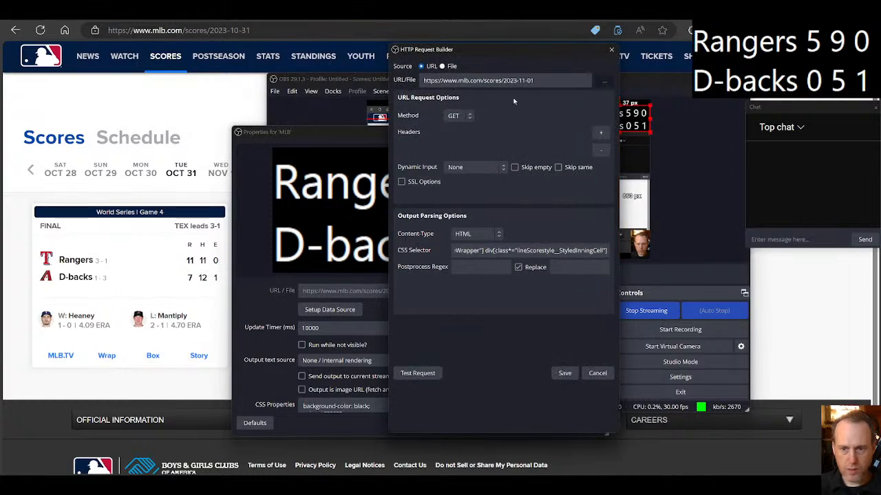
{"action": "left_click_drag", "start_coordinate": [535, 81], "coordinate": [523, 81]}
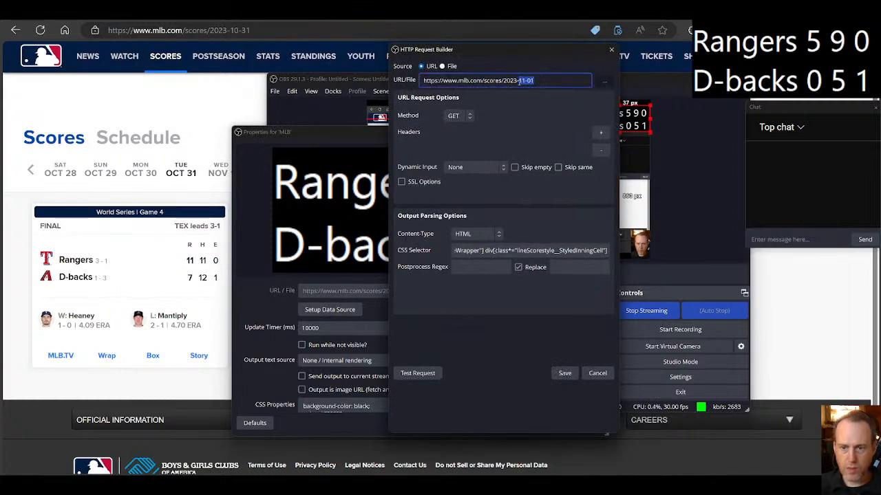
{"action": "type", "text": "10"}
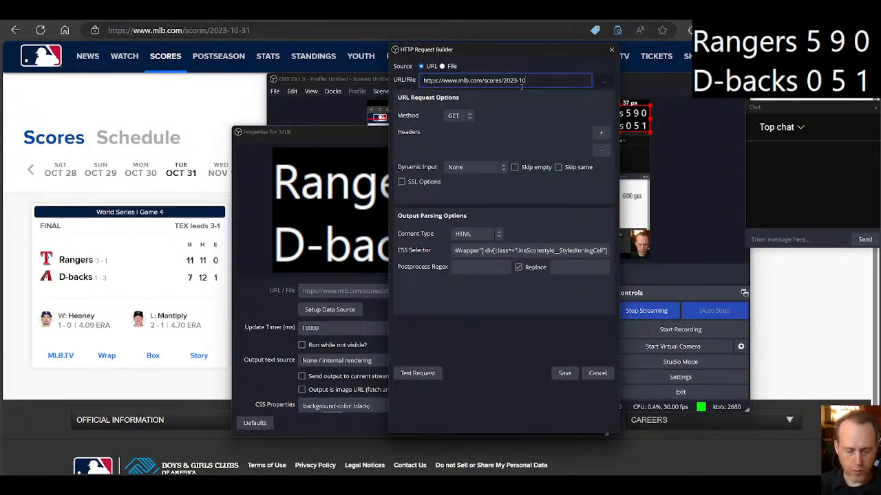
{"action": "type", "text": "-31"}
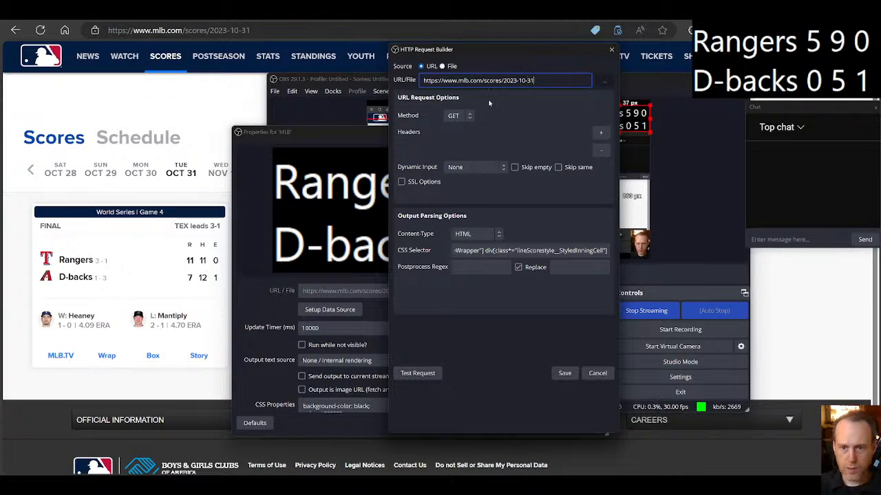
{"action": "left_click", "coordinate": [565, 373]}
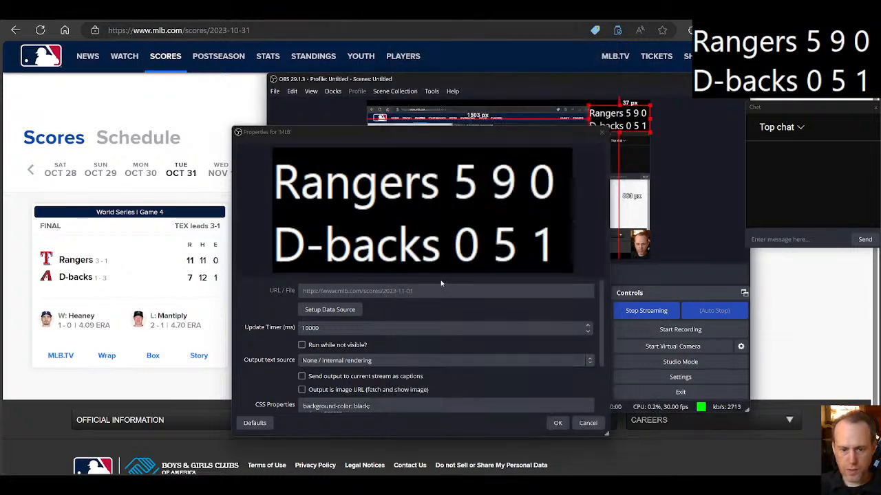
{"action": "left_click", "coordinate": [319, 329]}
{"action": "key", "text": "BackSpace"}
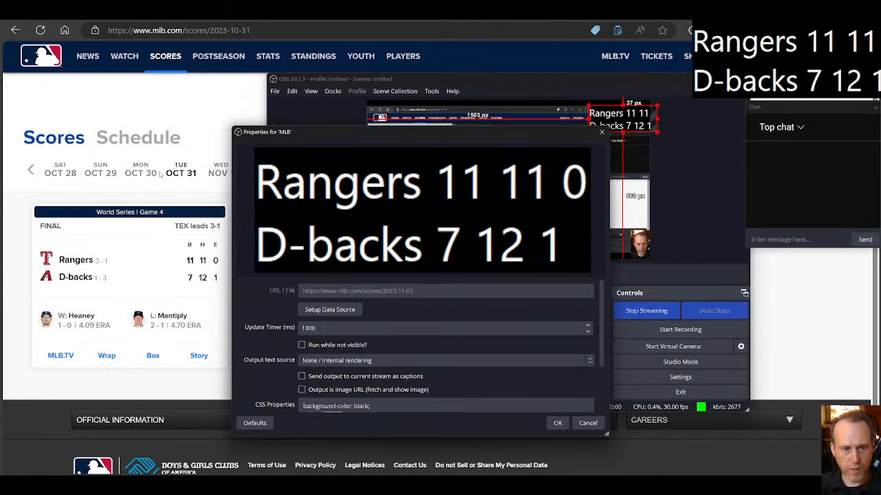
Step: Browse the MLB scores page to October 28 and copy the date 2023-10-28 from its address
{"action": "left_click", "coordinate": [138, 176]}
{"action": "left_click", "coordinate": [128, 176]}
{"action": "left_click", "coordinate": [135, 176]}
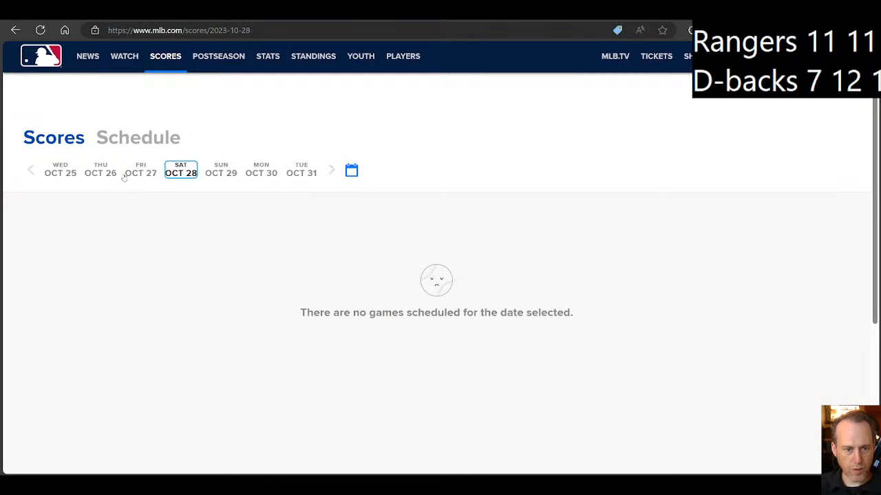
{"action": "left_click", "coordinate": [226, 30]}
{"action": "left_click", "coordinate": [219, 30]}
{"action": "left_click_drag", "start_coordinate": [209, 31], "coordinate": [273, 34]}
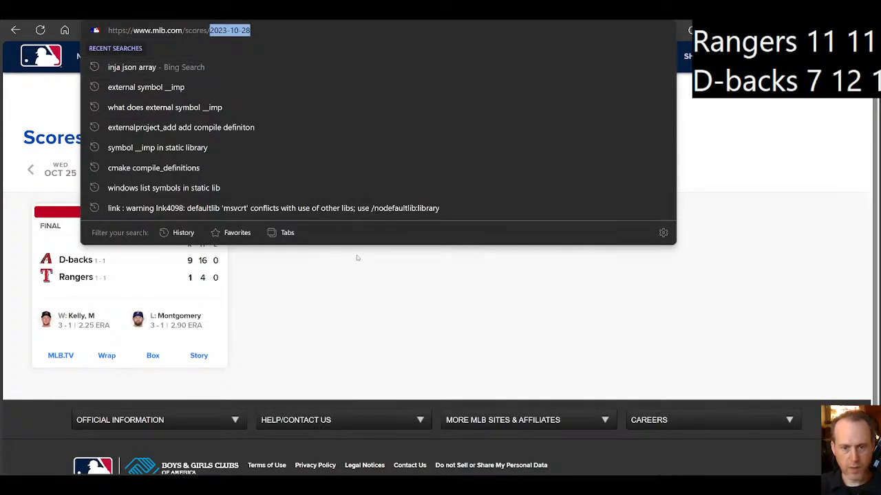
{"action": "left_click", "coordinate": [387, 285]}
{"action": "left_click", "coordinate": [560, 485]}
{"action": "left_click", "coordinate": [523, 437]}
{"action": "left_click", "coordinate": [330, 309]}
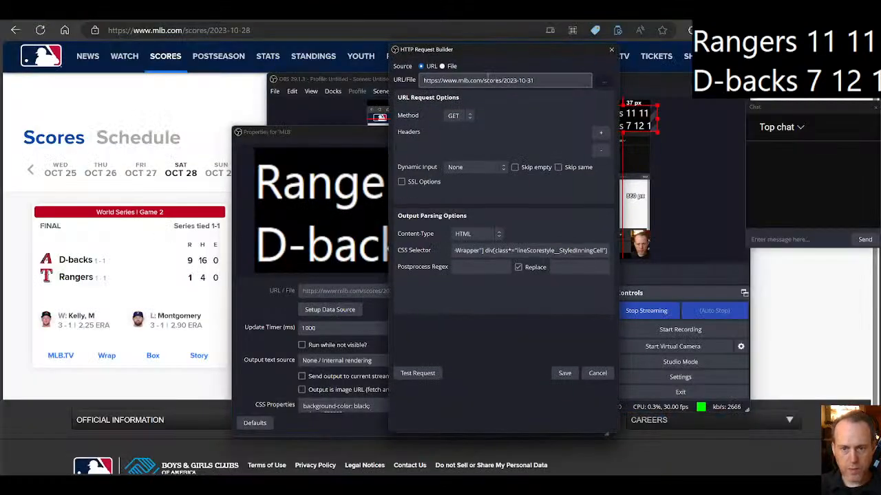
{"action": "left_click_drag", "start_coordinate": [551, 81], "coordinate": [501, 81]}
{"action": "type", "text": "2023-10-28"}
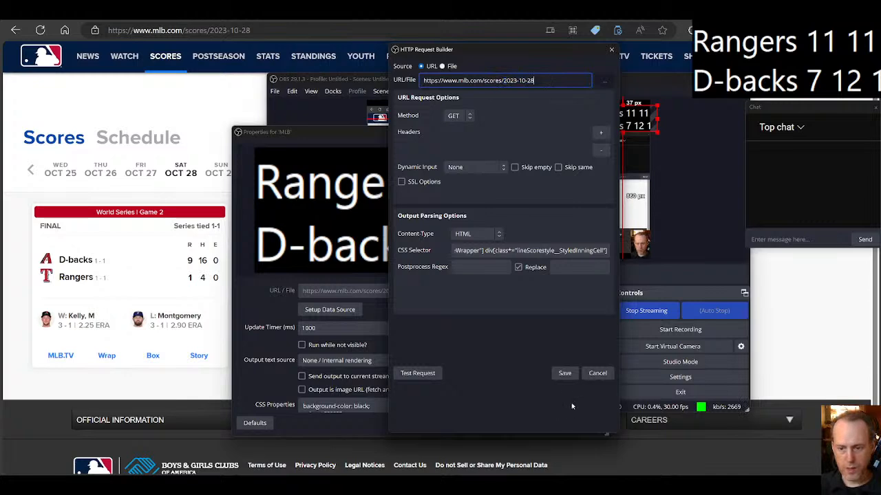
{"action": "left_click", "coordinate": [564, 374]}
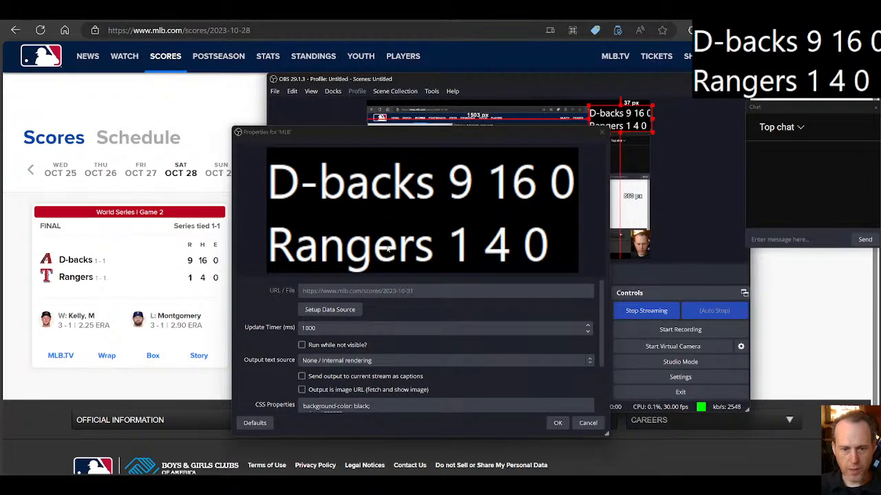
{"action": "mouse_move", "coordinate": [205, 267]}
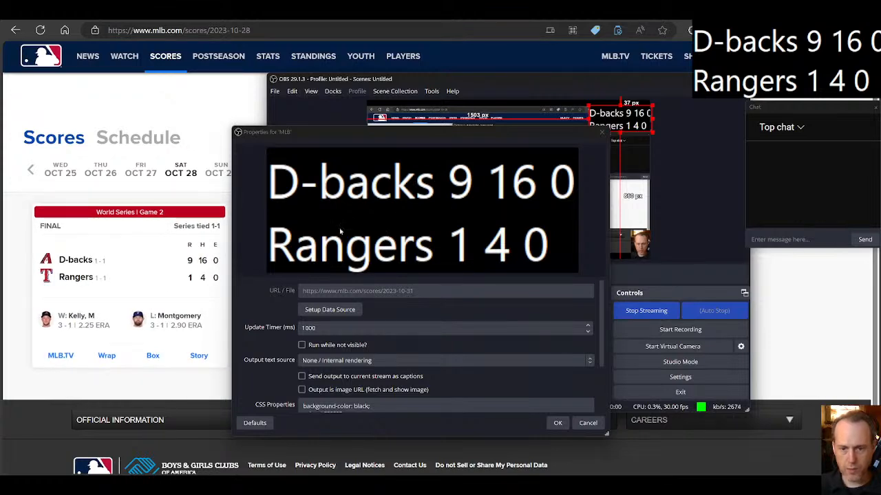
{"action": "left_click", "coordinate": [557, 423]}
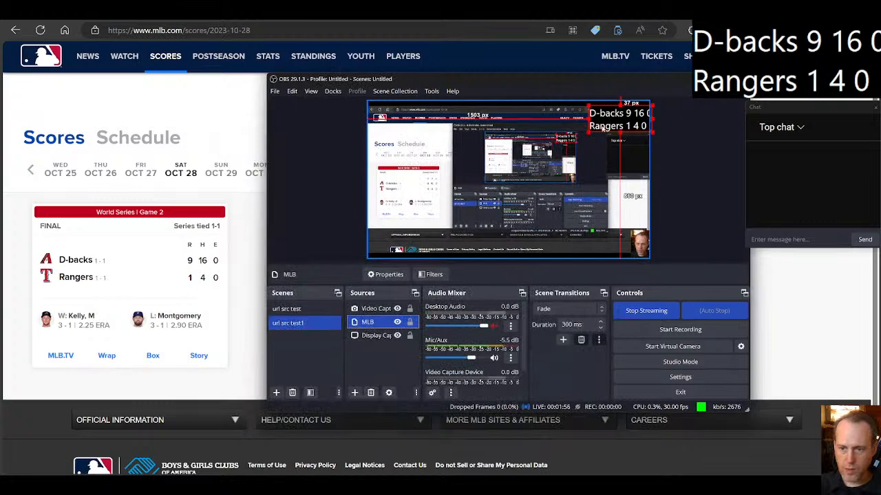
Step: Reopen the MLB source's properties and wrap {{output0}} in <strong></strong> tags in the output template
{"action": "left_click", "coordinate": [388, 275]}
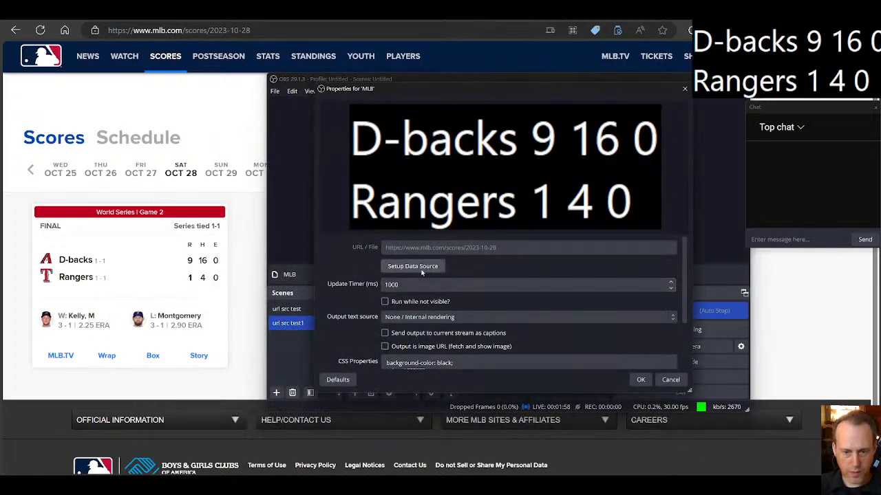
{"action": "scroll", "coordinate": [524, 347], "scroll_direction": "down", "scroll_amount": 1}
{"action": "left_click", "coordinate": [520, 341]}
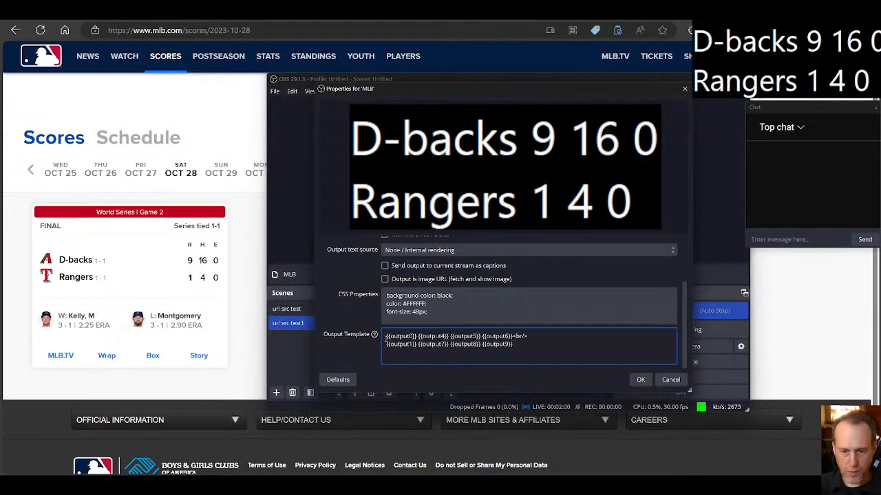
{"action": "type", "text": "<strong>{{output0}}"}
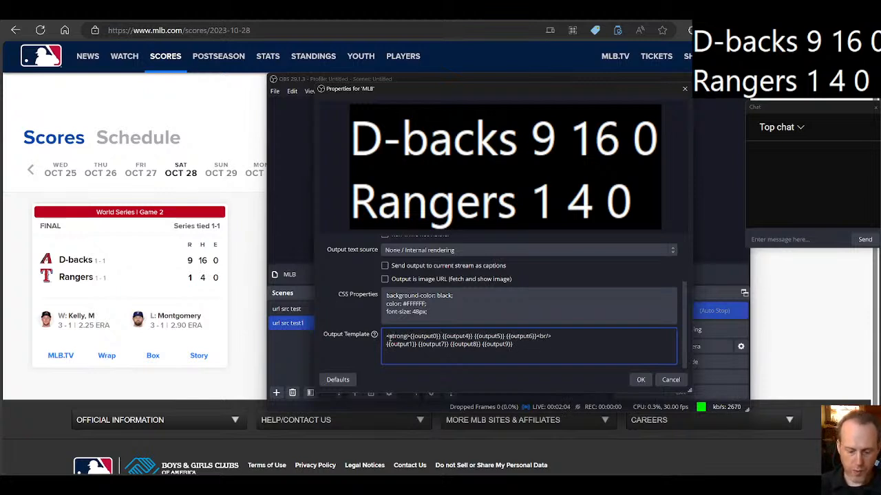
{"action": "type", "text": "</strong>"}
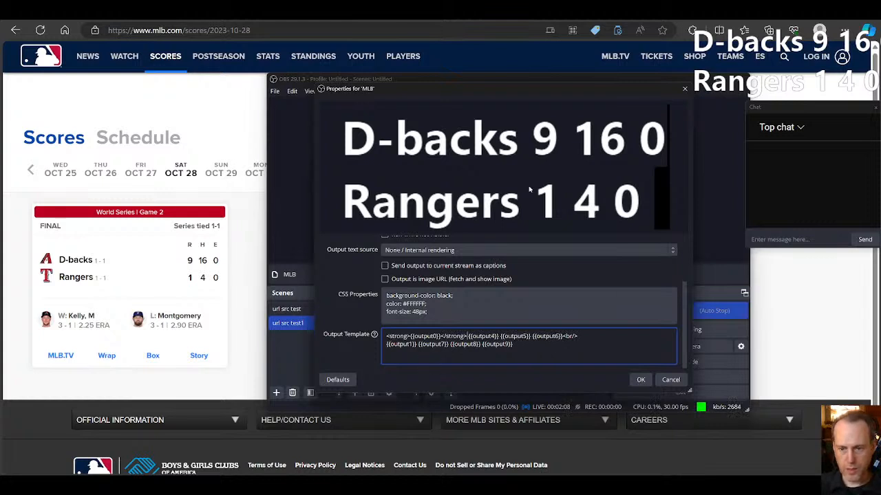
{"action": "left_click", "coordinate": [513, 348]}
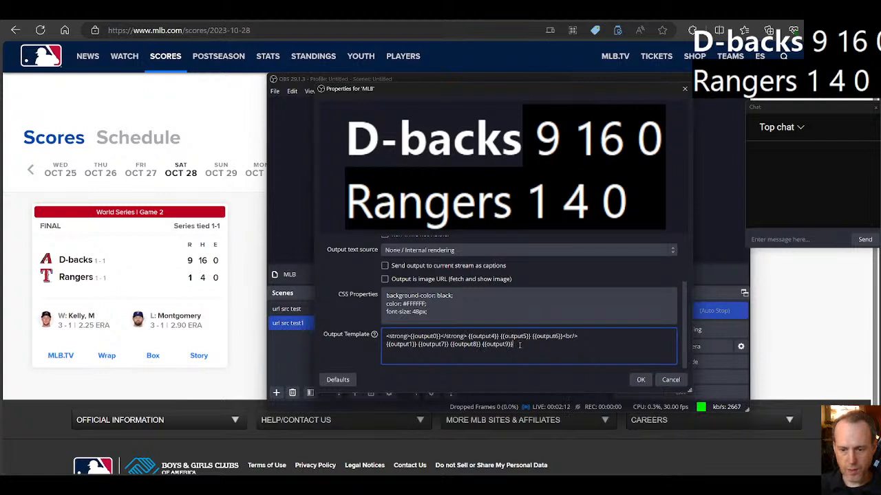
Step: Remove the bold formatting tags from around {{output0}} in the output template
{"action": "left_click_drag", "start_coordinate": [467, 337], "coordinate": [386, 335]}
{"action": "key", "text": "BackSpace"}
{"action": "key", "text": "BackSpace"}
{"action": "scroll", "coordinate": [526, 320], "scroll_direction": "up", "scroll_amount": 3}
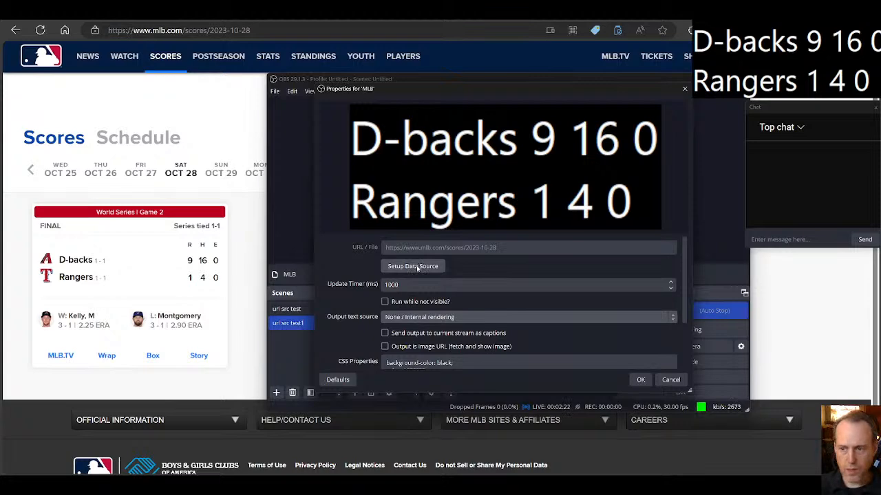
Step: Open the data source setup and examine its content type options and the full CSS selector, keeping HTML as the content type
{"action": "left_click", "coordinate": [417, 268]}
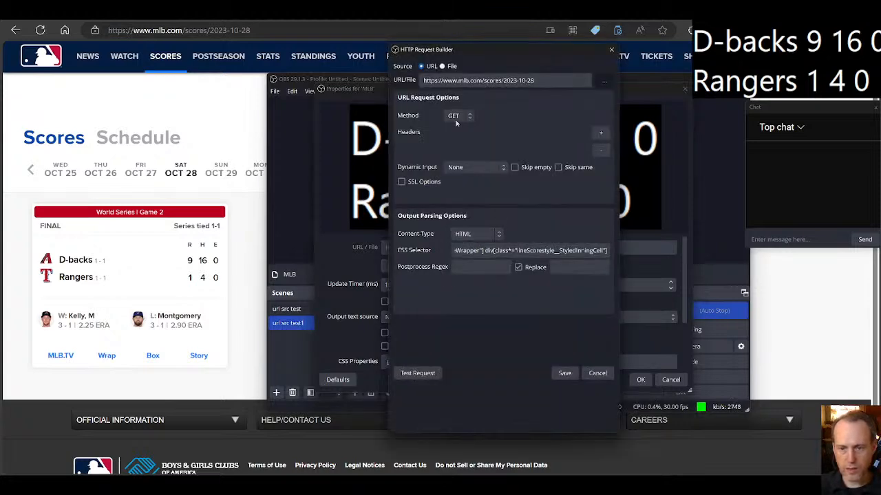
{"action": "left_click", "coordinate": [464, 236]}
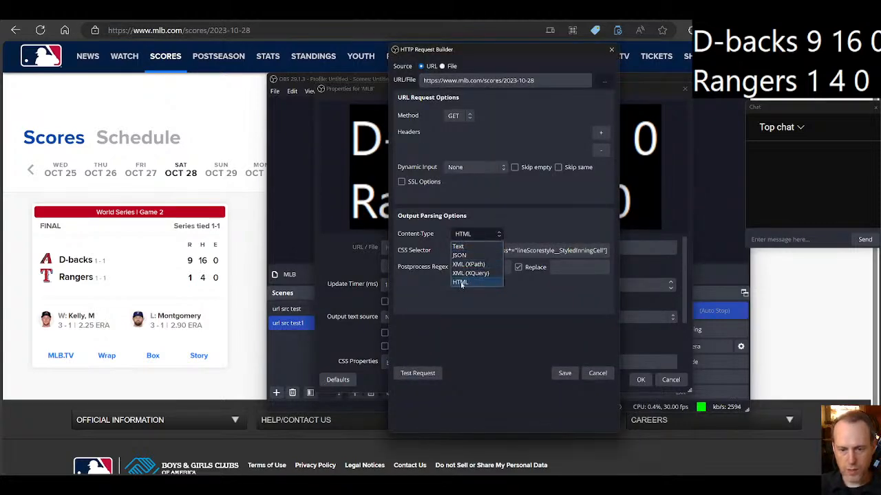
{"action": "left_click", "coordinate": [464, 282]}
{"action": "left_click", "coordinate": [468, 253]}
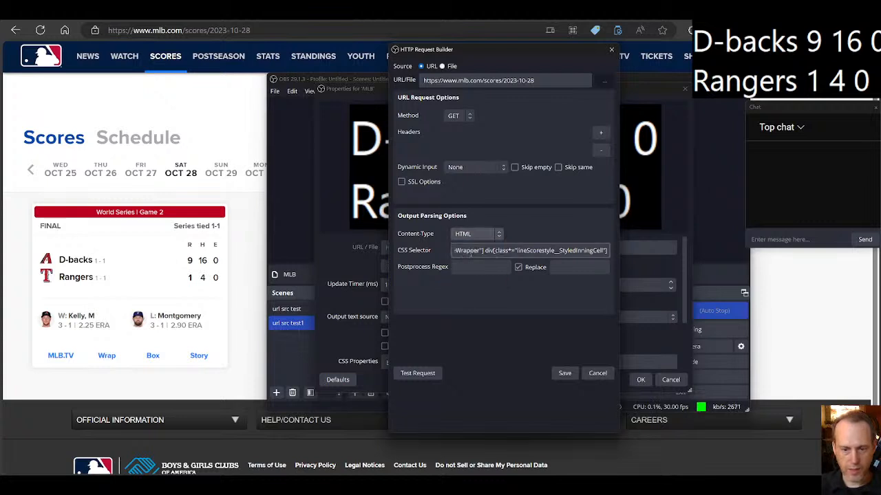
{"action": "left_click_drag", "start_coordinate": [494, 250], "coordinate": [573, 252]}
{"action": "left_click", "coordinate": [563, 253]}
{"action": "left_click", "coordinate": [535, 253]}
{"action": "left_click", "coordinate": [534, 252]}
{"action": "left_click_drag", "start_coordinate": [514, 252], "coordinate": [466, 251]}
{"action": "left_click", "coordinate": [466, 251]}
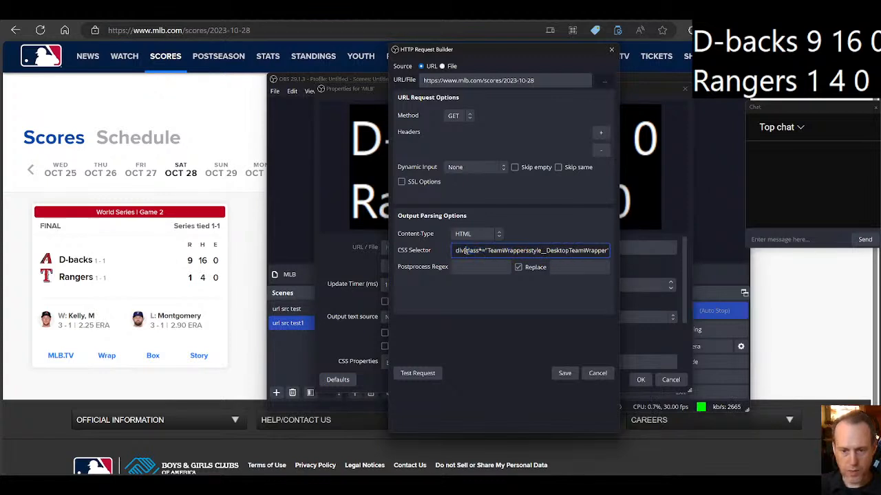
{"action": "left_click", "coordinate": [476, 234]}
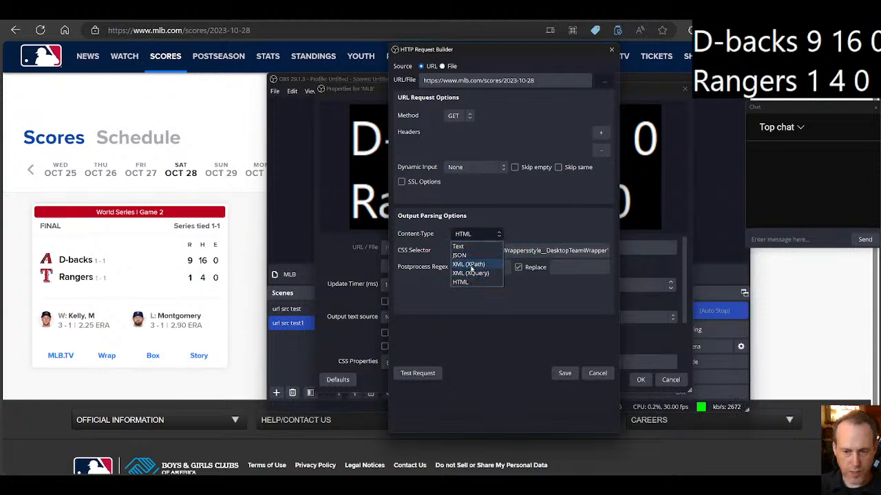
{"action": "left_click", "coordinate": [475, 282]}
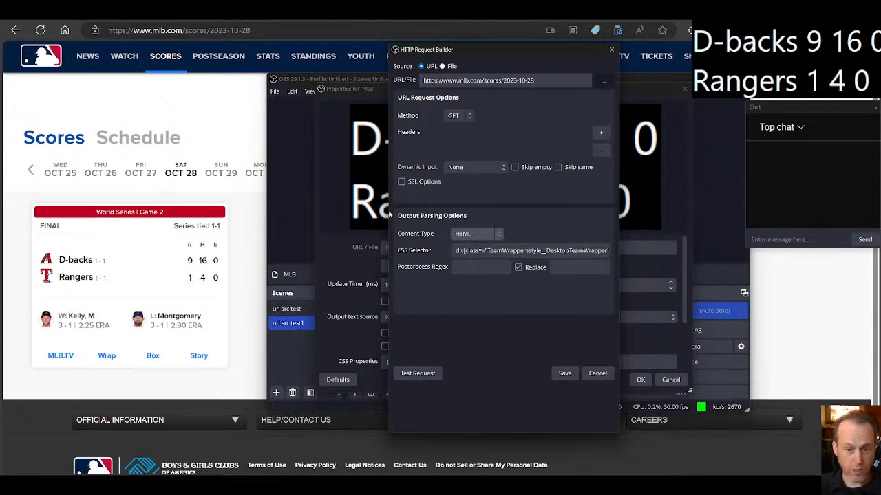
Step: Save the data source setup, accept the source properties and delete the MLB source from the scene
{"action": "left_click", "coordinate": [564, 373]}
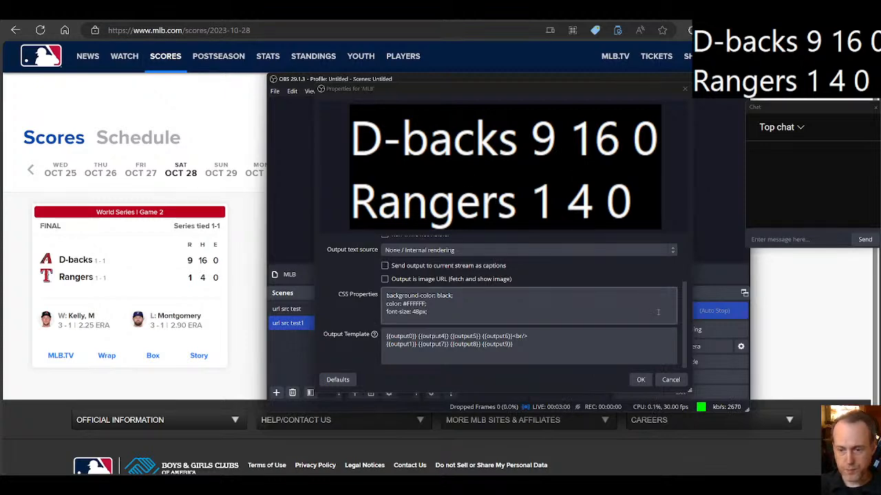
{"action": "left_click", "coordinate": [641, 380]}
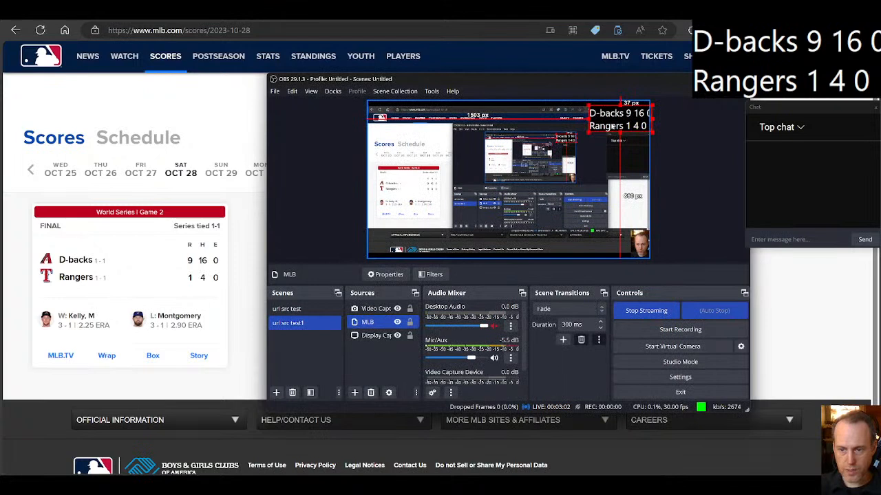
{"action": "left_click", "coordinate": [370, 393]}
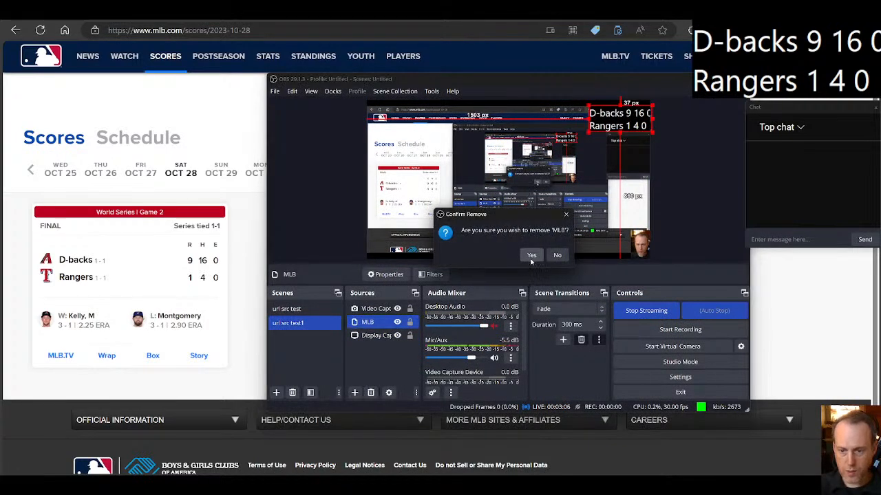
{"action": "left_click", "coordinate": [529, 253]}
Step: Add a new URL Source named MLB to the scene
{"action": "left_click", "coordinate": [355, 393]}
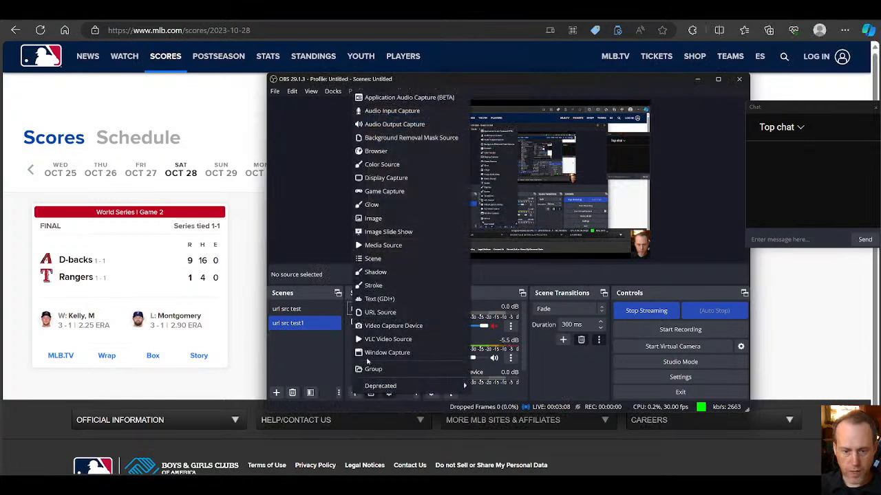
{"action": "left_click", "coordinate": [380, 313]}
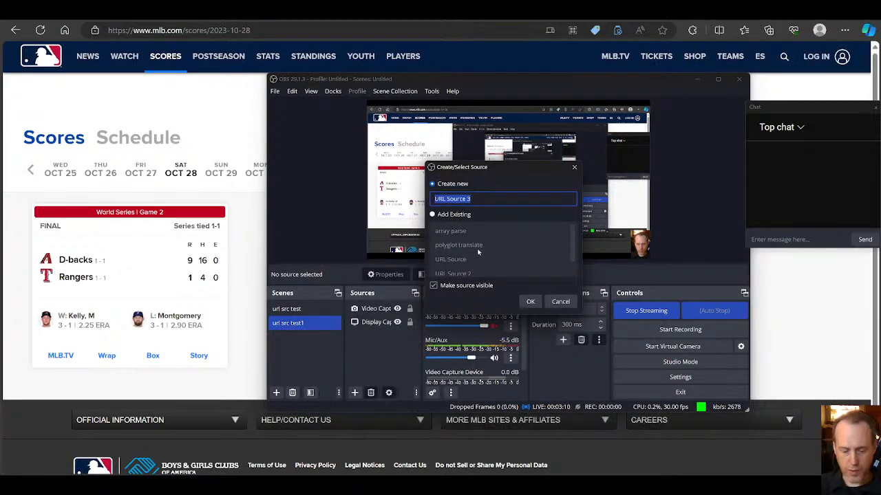
{"action": "type", "text": "MLB"}
{"action": "key", "text": "Return"}
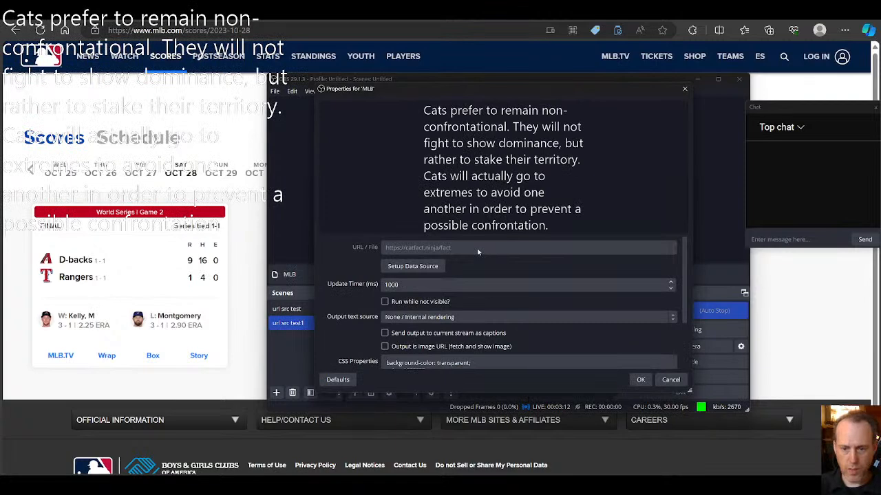
{"action": "scroll", "coordinate": [496, 276], "scroll_direction": "down", "scroll_amount": 1}
{"action": "left_click", "coordinate": [202, 88]}
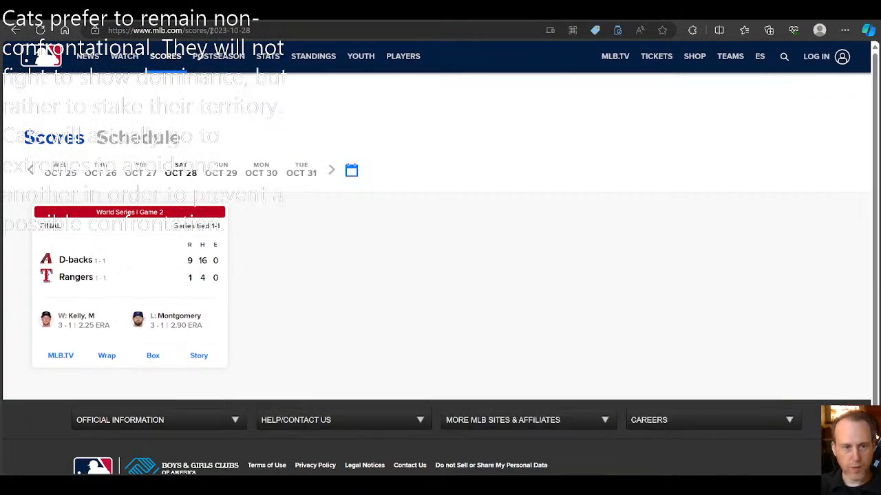
{"action": "left_click", "coordinate": [223, 31]}
{"action": "key", "text": "ctrl+c"}
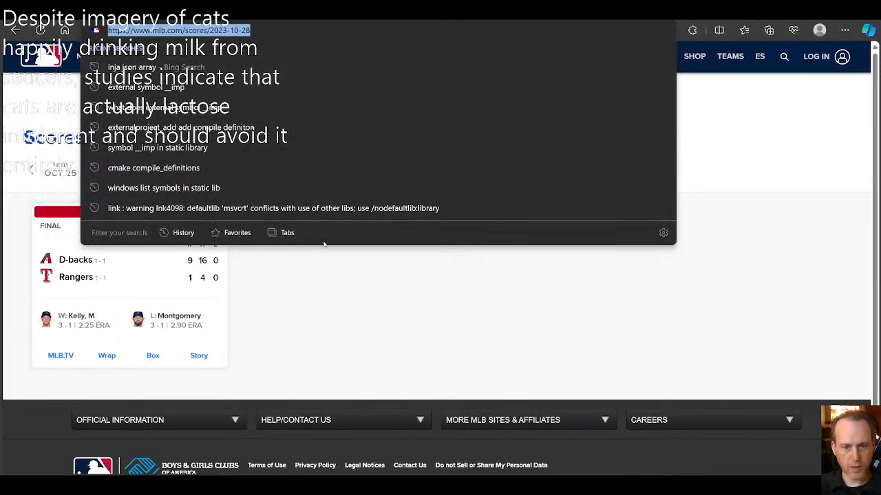
{"action": "left_click", "coordinate": [405, 326]}
{"action": "mouse_move", "coordinate": [560, 485]}
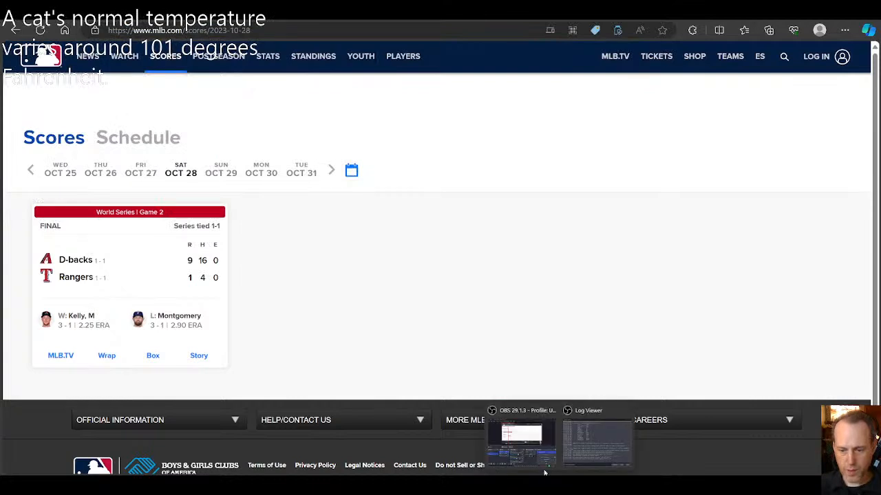
{"action": "left_click", "coordinate": [492, 447]}
{"action": "scroll", "coordinate": [492, 318], "scroll_direction": "up", "scroll_amount": 1}
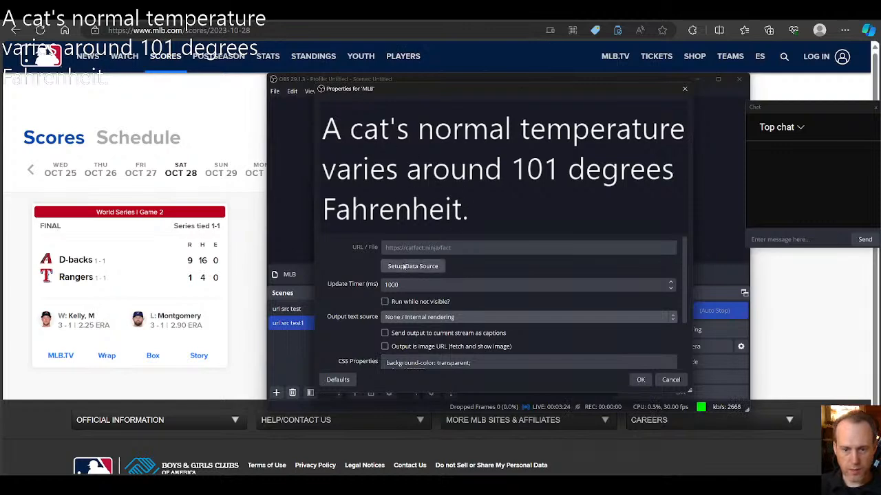
{"action": "left_click", "coordinate": [420, 269]}
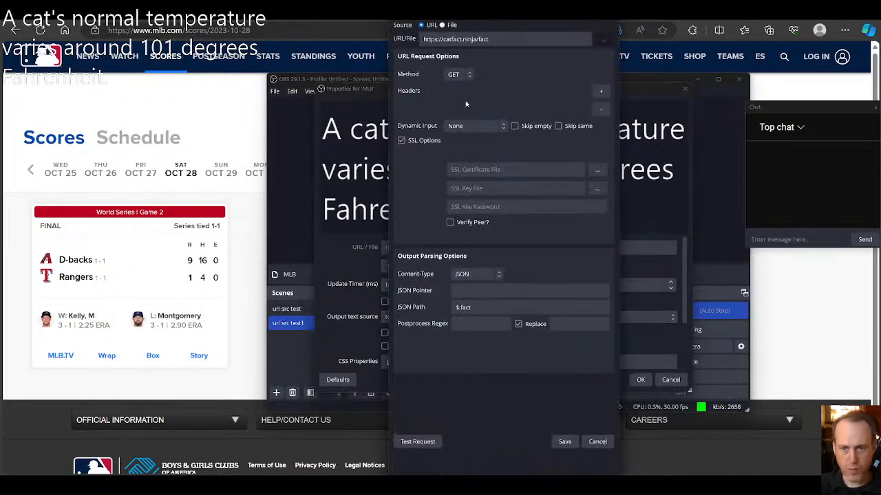
{"action": "left_click_drag", "start_coordinate": [489, 39], "coordinate": [414, 42]}
{"action": "key", "text": "ctrl+v"}
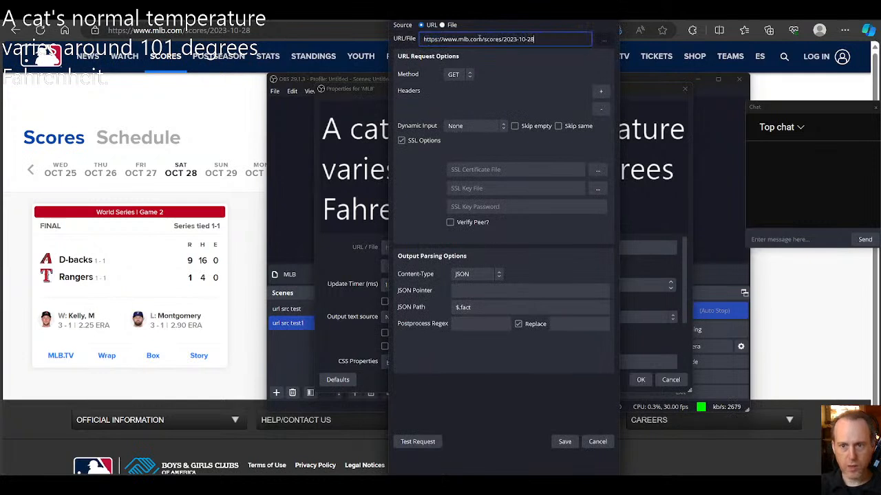
{"action": "left_click", "coordinate": [539, 40]}
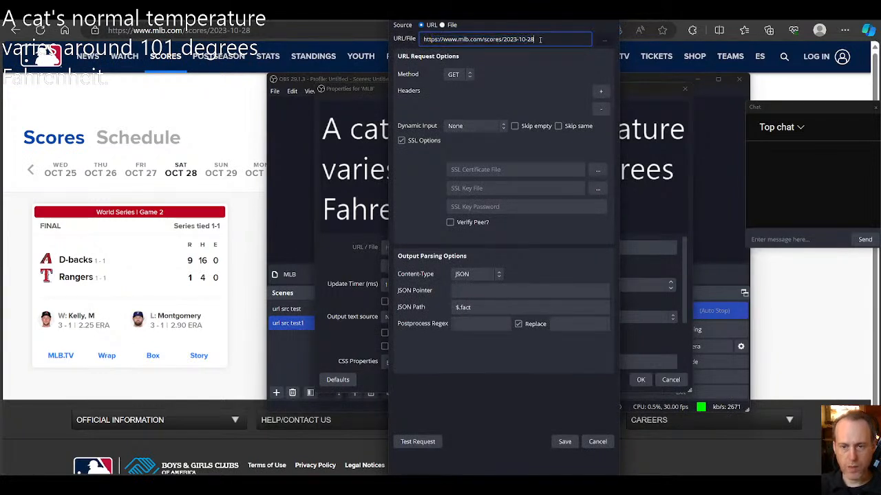
Step: Test the data request with the content type set to Text and examine the parsed output
{"action": "left_click", "coordinate": [474, 275]}
{"action": "left_click", "coordinate": [473, 286]}
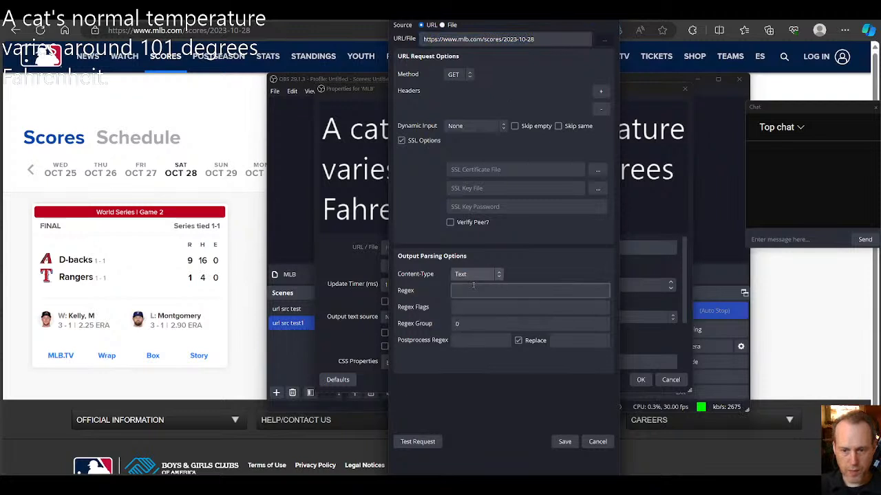
{"action": "left_click", "coordinate": [428, 444]}
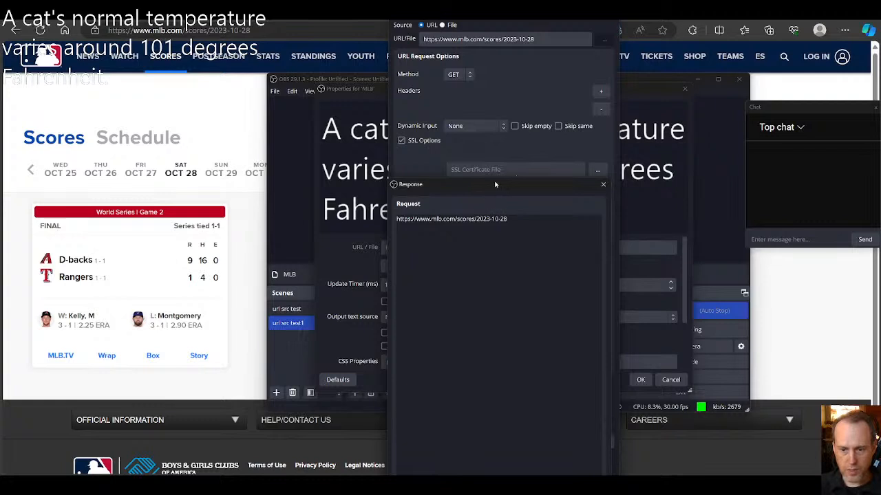
{"action": "left_click_drag", "start_coordinate": [494, 185], "coordinate": [484, 73]}
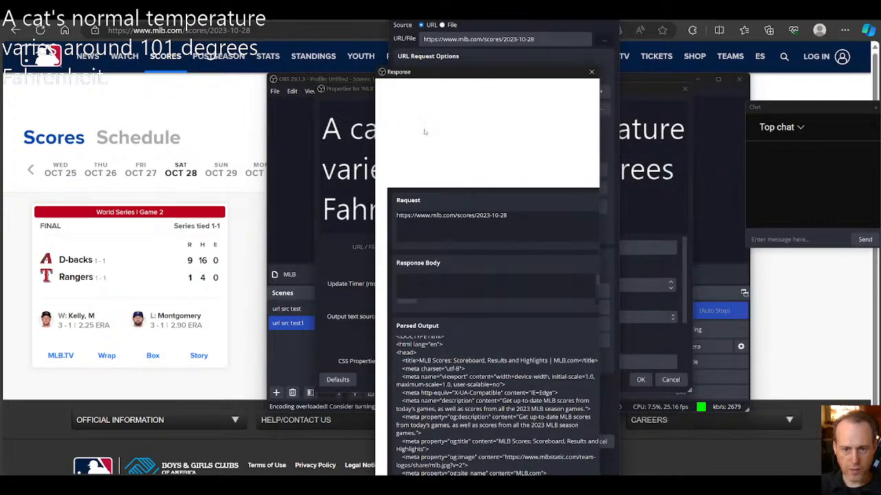
{"action": "left_click_drag", "start_coordinate": [457, 72], "coordinate": [456, 59]}
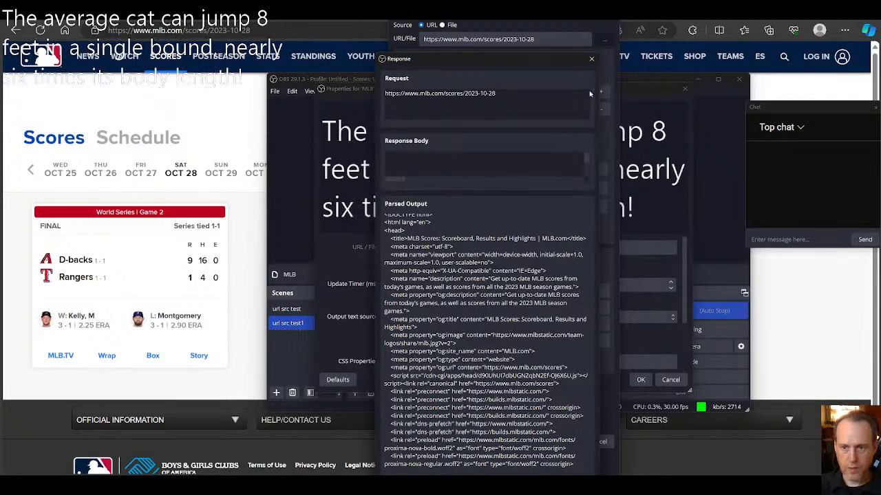
{"action": "left_click", "coordinate": [591, 58]}
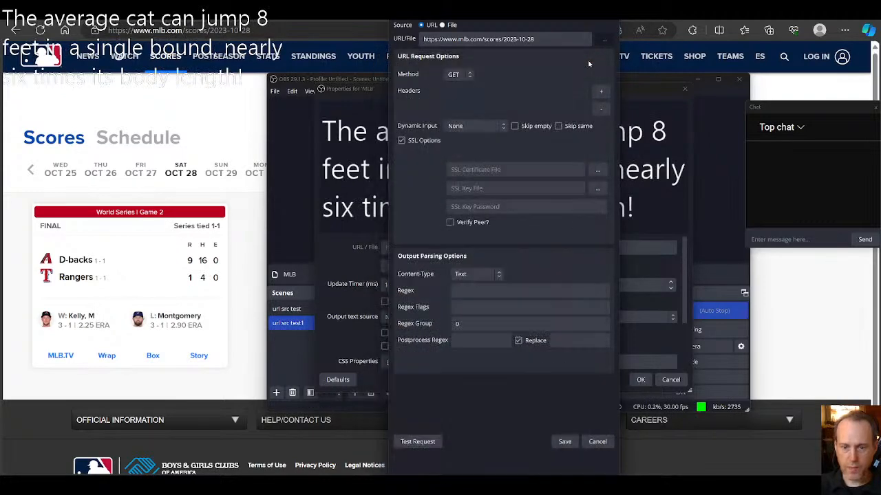
Step: Set the output parsing content type to HTML and activate the empty CSS selector for entry
{"action": "left_click", "coordinate": [461, 275]}
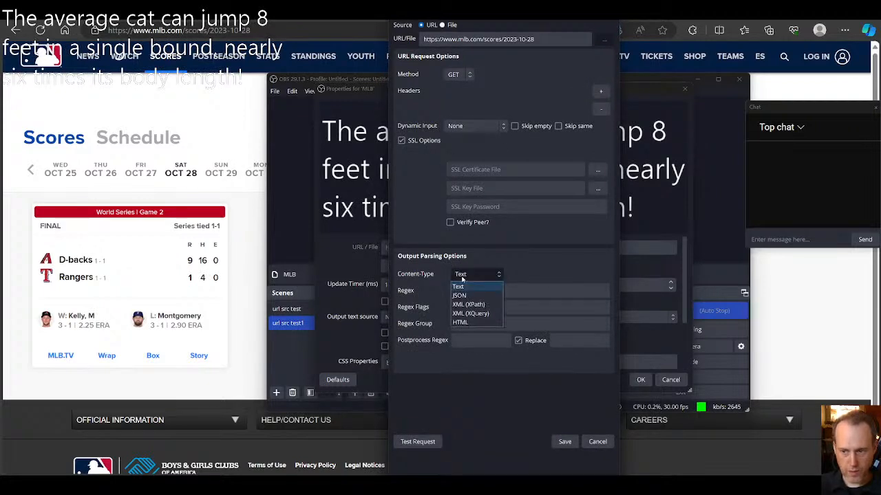
{"action": "left_click", "coordinate": [468, 323]}
{"action": "left_click", "coordinate": [472, 291]}
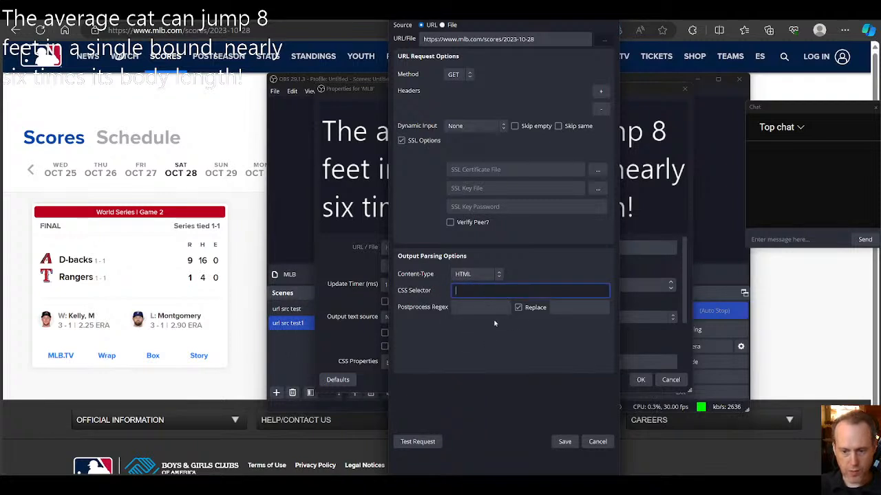
Step: Switch to the MLB scores page in the browser, open the developer tools and clear the console
{"action": "left_click", "coordinate": [240, 305]}
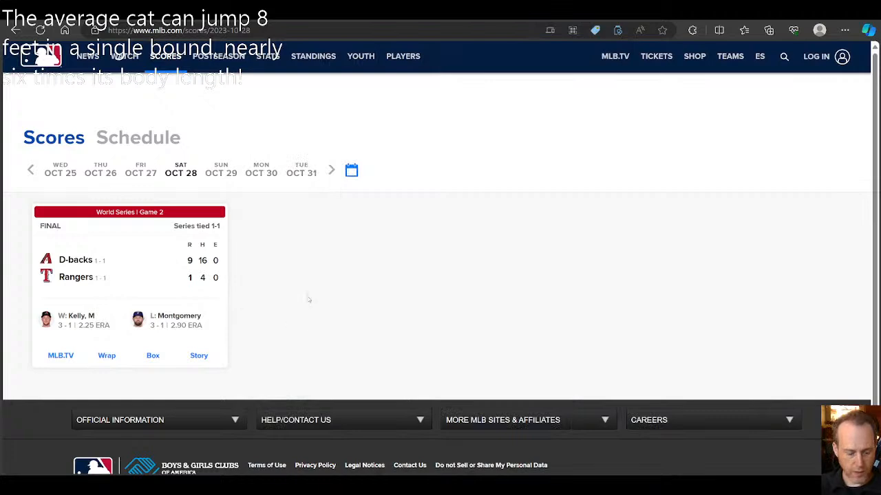
{"action": "key", "text": "F12"}
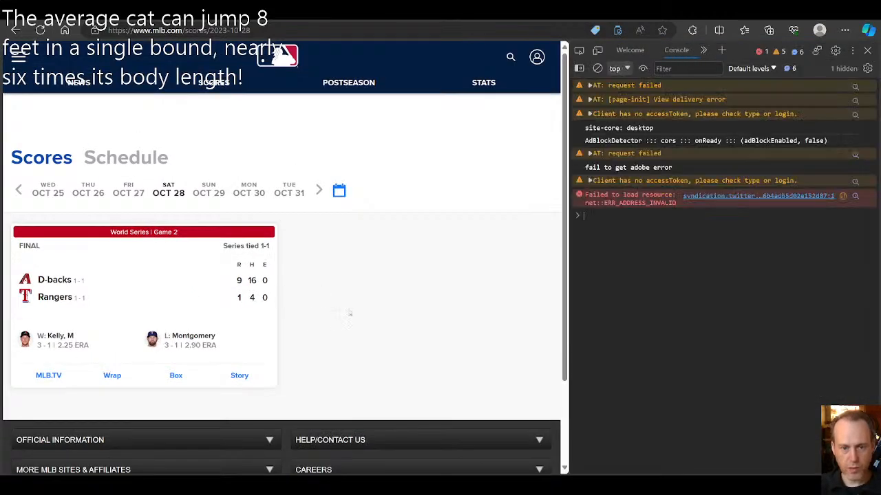
{"action": "left_click_drag", "start_coordinate": [240, 279], "coordinate": [266, 297]}
{"action": "right_click", "coordinate": [269, 297]}
{"action": "left_click", "coordinate": [257, 297]}
{"action": "left_click", "coordinate": [303, 298]}
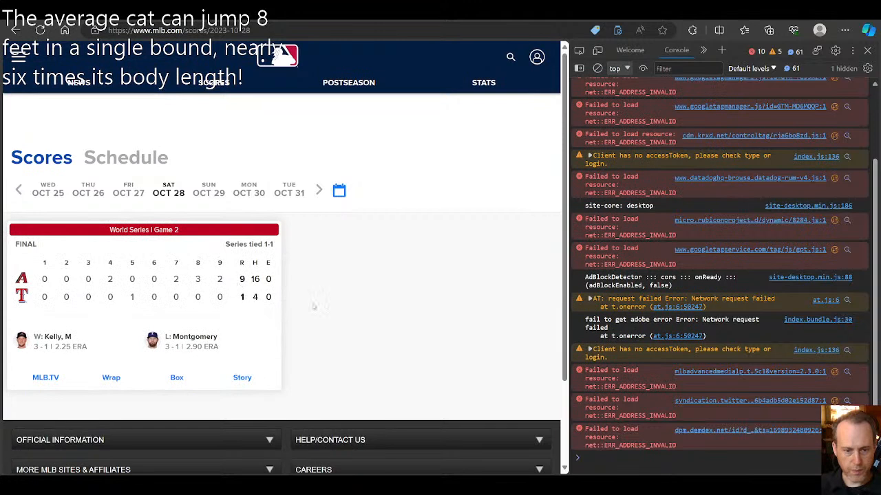
{"action": "left_click", "coordinate": [597, 68]}
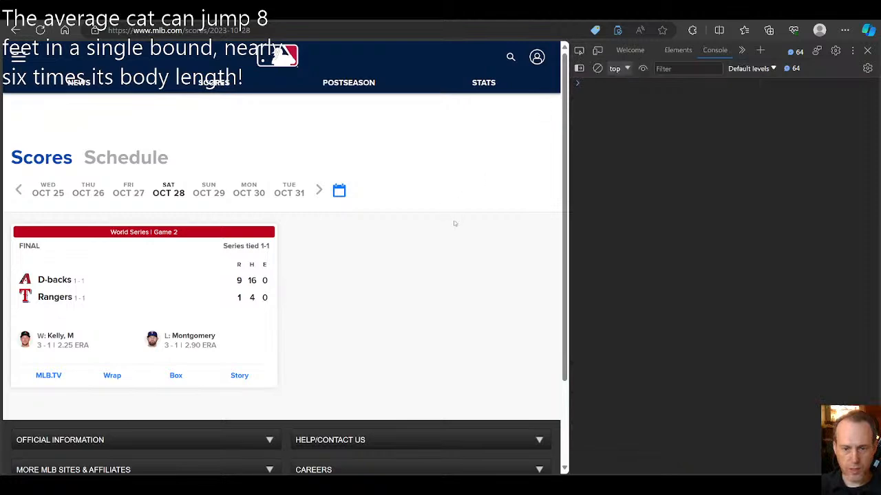
Step: Inspect the D-backs' runs value in the score table with the element picker
{"action": "key", "text": "ctrl+plus"}
{"action": "key", "text": "ctrl+plus"}
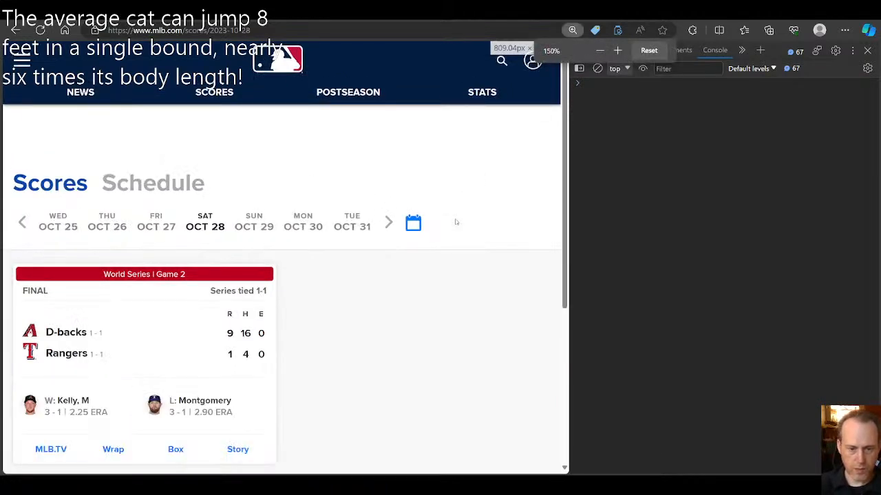
{"action": "key", "text": "ctrl+plus"}
{"action": "scroll", "coordinate": [458, 300], "scroll_direction": "down", "scroll_amount": 2}
{"action": "left_click", "coordinate": [578, 50]}
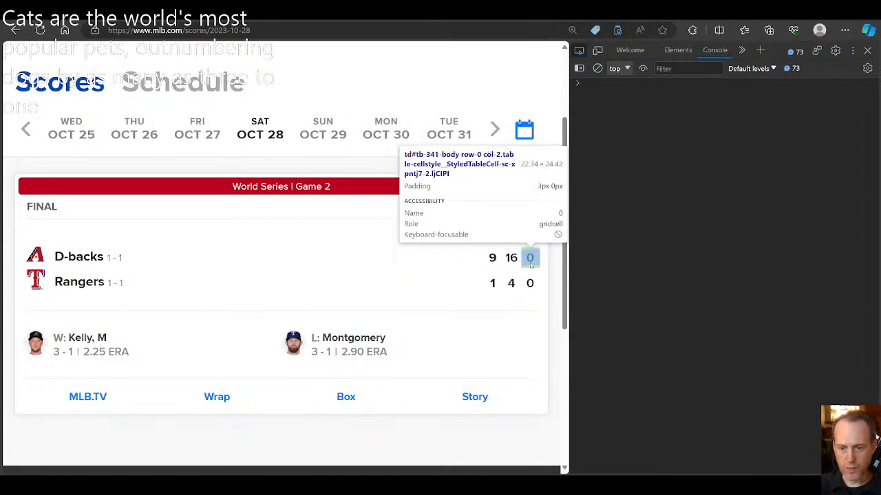
{"action": "left_click", "coordinate": [492, 260]}
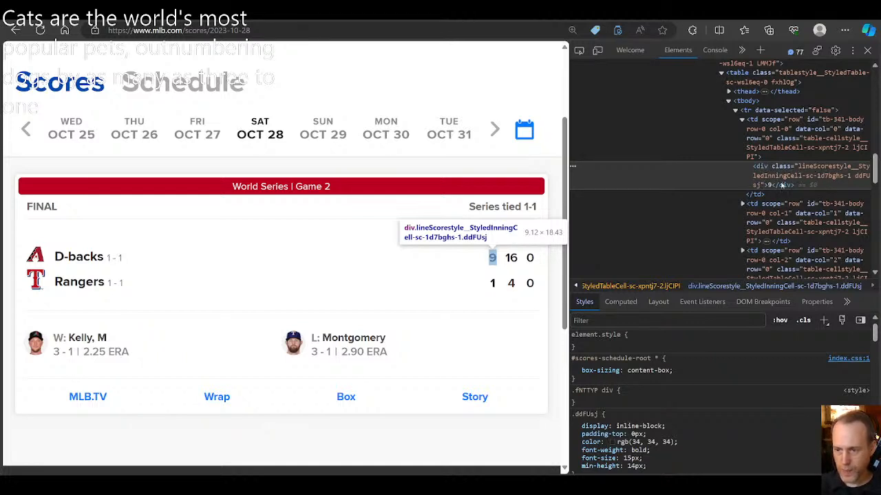
Step: Examine the runs element's class name, highlighting the lineScorestyle__StyledInningCell part and the sc-1d7bghs-1 suffix
{"action": "double_click", "coordinate": [807, 168]}
{"action": "left_click_drag", "start_coordinate": [798, 166], "coordinate": [802, 180]}
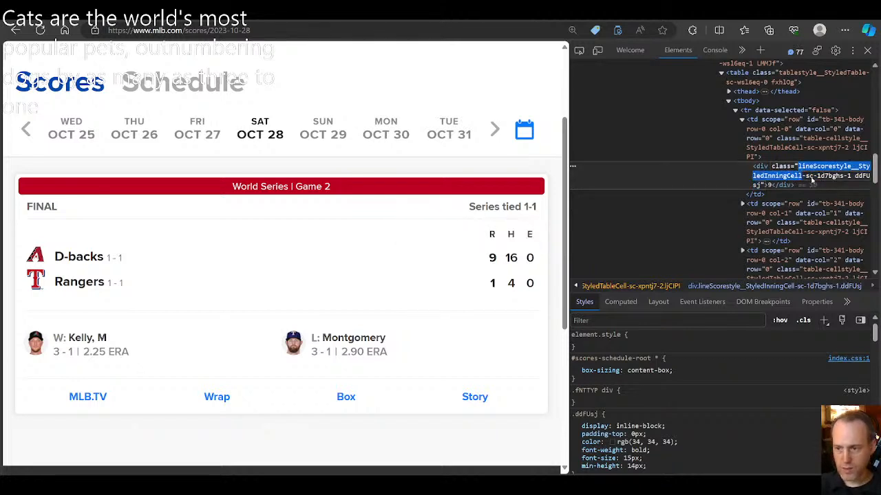
{"action": "left_click", "coordinate": [801, 179]}
{"action": "mouse_move", "coordinate": [804, 179]}
{"action": "left_mouse_down"}
{"action": "mouse_move", "coordinate": [862, 179]}
{"action": "mouse_move", "coordinate": [765, 185]}
{"action": "mouse_move", "coordinate": [852, 178]}
{"action": "mouse_move", "coordinate": [806, 178]}
{"action": "left_mouse_up"}
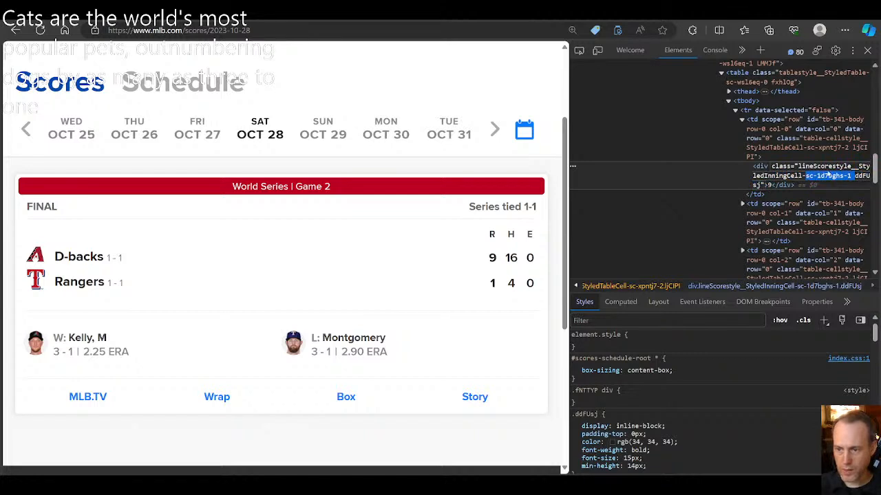
{"action": "key", "text": "Escape"}
{"action": "double_click", "coordinate": [800, 168]}
{"action": "left_click", "coordinate": [802, 168]}
{"action": "mouse_move", "coordinate": [800, 169]}
{"action": "left_mouse_down"}
{"action": "mouse_move", "coordinate": [860, 169]}
{"action": "mouse_move", "coordinate": [792, 178]}
{"action": "mouse_move", "coordinate": [811, 177]}
{"action": "left_mouse_up"}
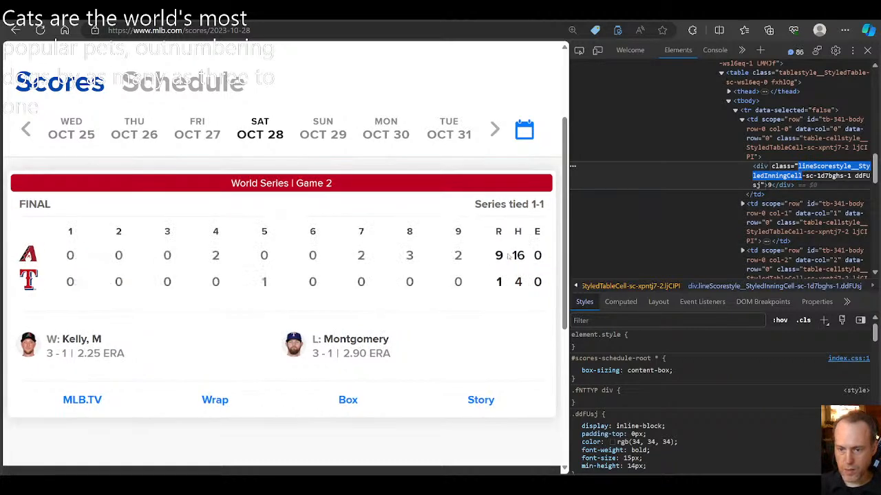
{"action": "left_click_drag", "start_coordinate": [798, 168], "coordinate": [801, 176]}
{"action": "left_click", "coordinate": [801, 176]}
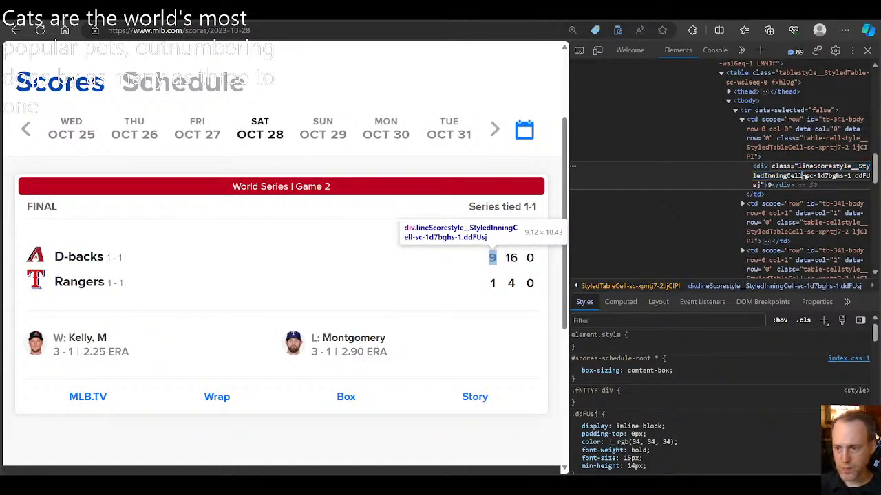
Step: Evaluate jQuery in the developer tools console to check that the page provides it
{"action": "left_click", "coordinate": [719, 54]}
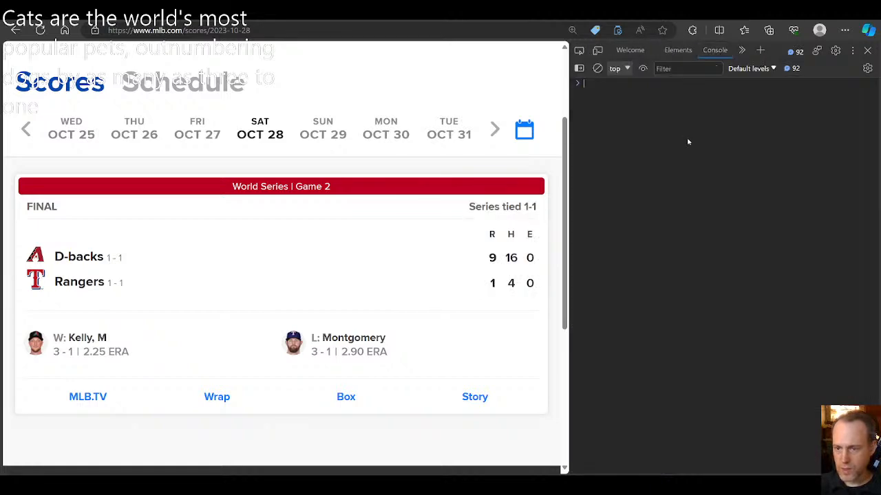
{"action": "left_click", "coordinate": [671, 51]}
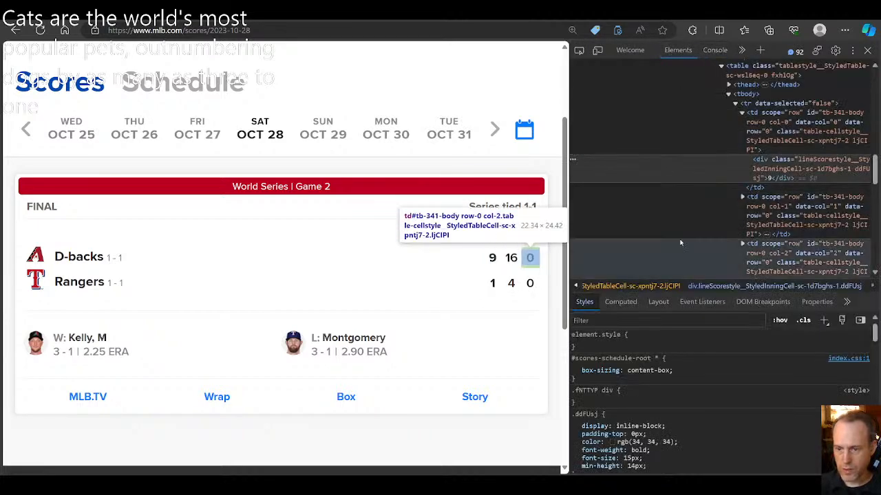
{"action": "left_click", "coordinate": [715, 50]}
{"action": "type", "text": "jQeu"}
{"action": "key", "text": "BackSpace"}
{"action": "key", "text": "BackSpace"}
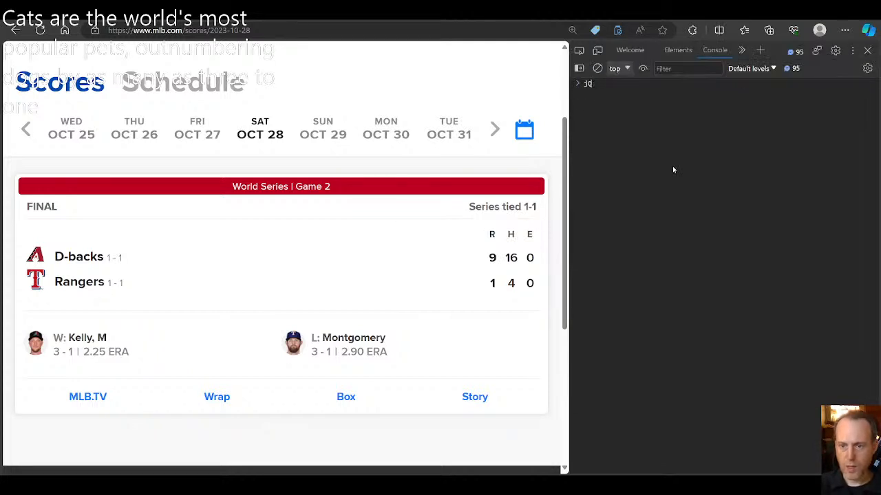
{"action": "type", "text": "uer"}
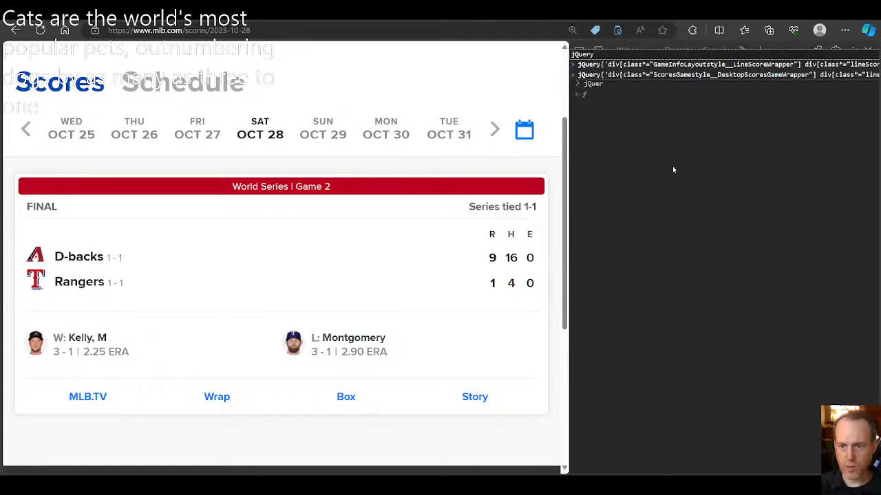
{"action": "type", "text": "y"}
{"action": "key", "text": "Return"}
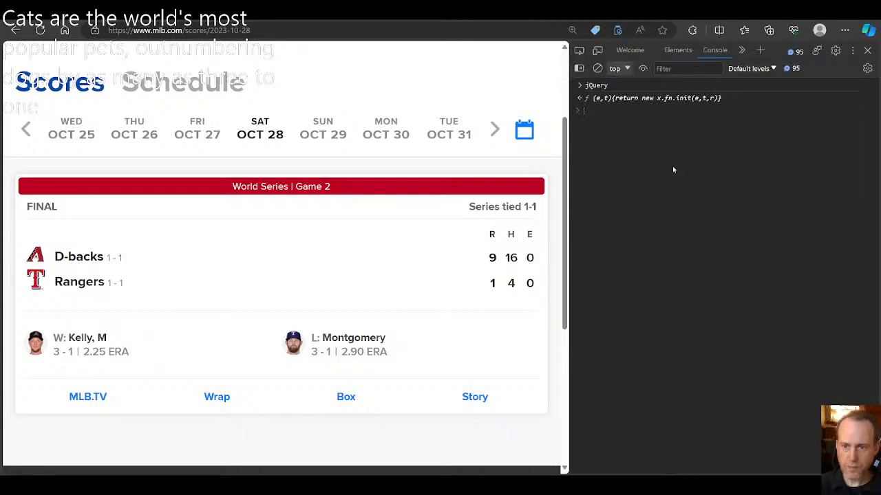
Step: Compose a console jQuery call selecting divs whose class contains the copied lineScorestyle__StyledInningCell
{"action": "key", "text": "Up"}
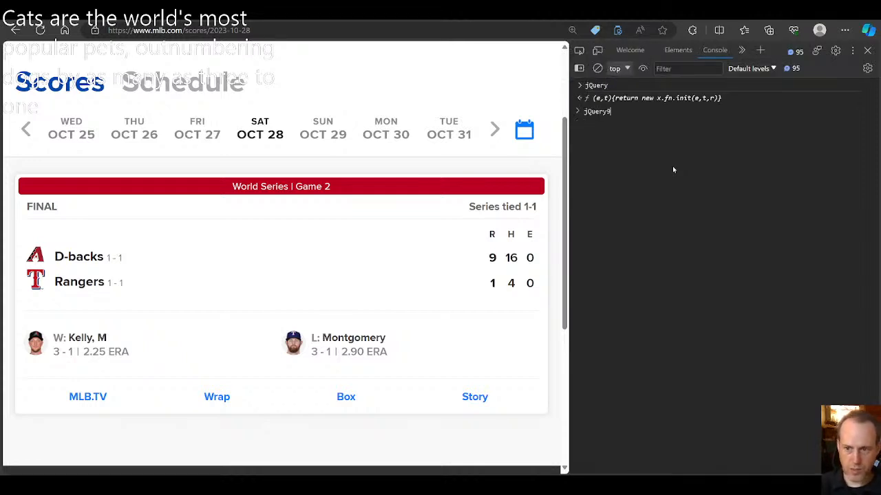
{"action": "type", "text": "(\""}
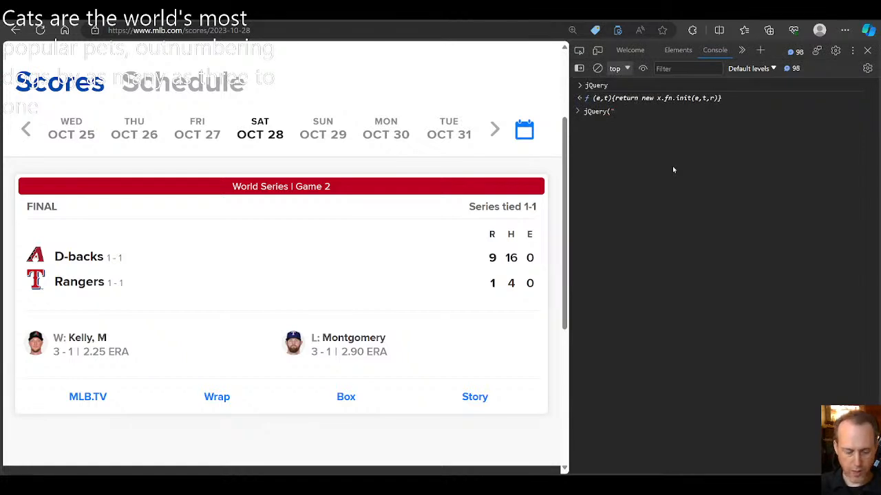
{"action": "type", "text": "div[class="}
{"action": "key", "text": "BackSpace"}
{"action": "type", "text": "*='"}
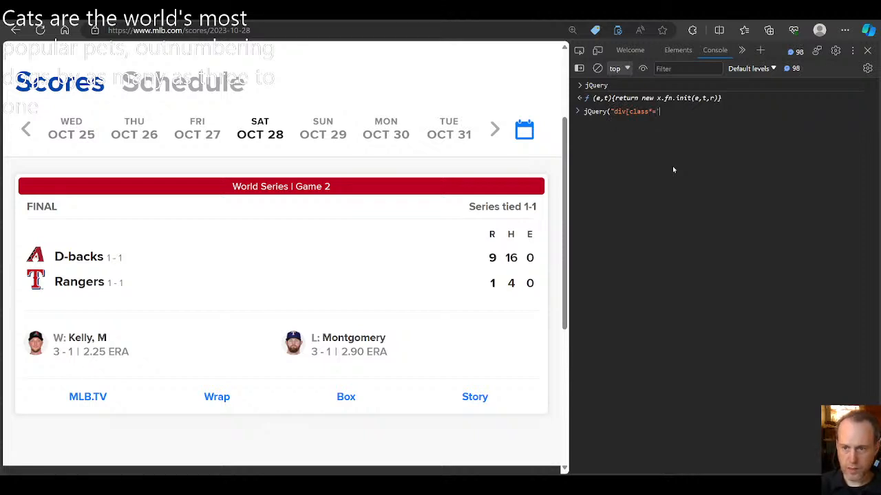
{"action": "key", "text": "ctrl+v"}
{"action": "type", "text": "'"}
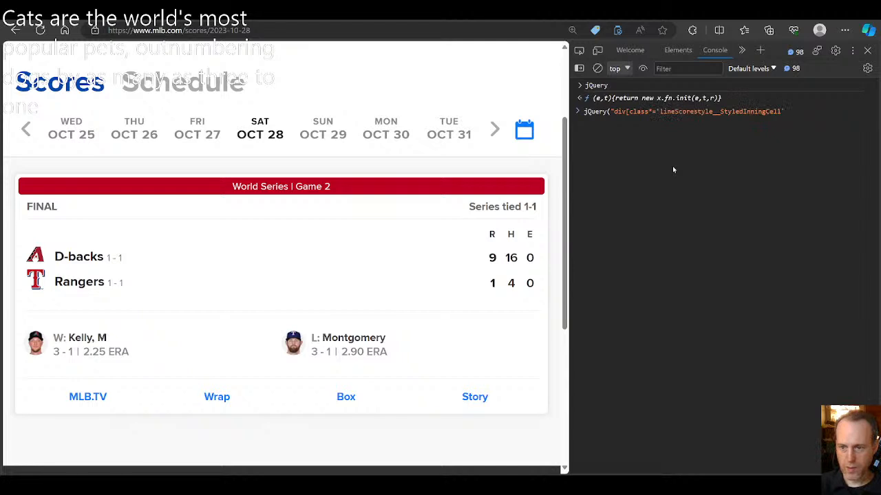
Step: Use double quotes around the class value and single quotes around the whole selector, close the jQuery call and run it
{"action": "key", "text": "ctrl+Left"}
{"action": "key", "text": "ctrl+Left"}
{"action": "key", "text": "ctrl+Left"}
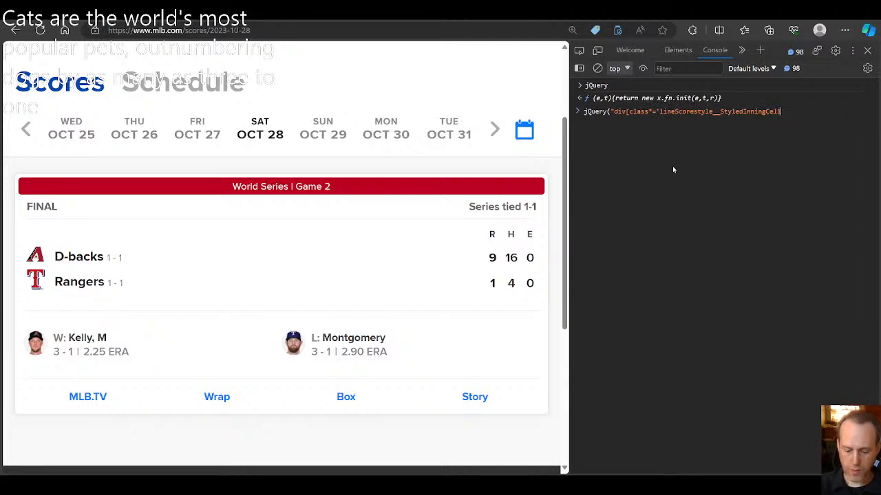
{"action": "key", "text": "ctrl+Right"}
{"action": "key", "text": "BackSpace"}
{"action": "type", "text": "\""}
{"action": "key", "text": "ctrl+Left"}
{"action": "key", "text": "ctrl+Left"}
{"action": "key", "text": "ctrl+Left"}
{"action": "key", "text": "ctrl+Left"}
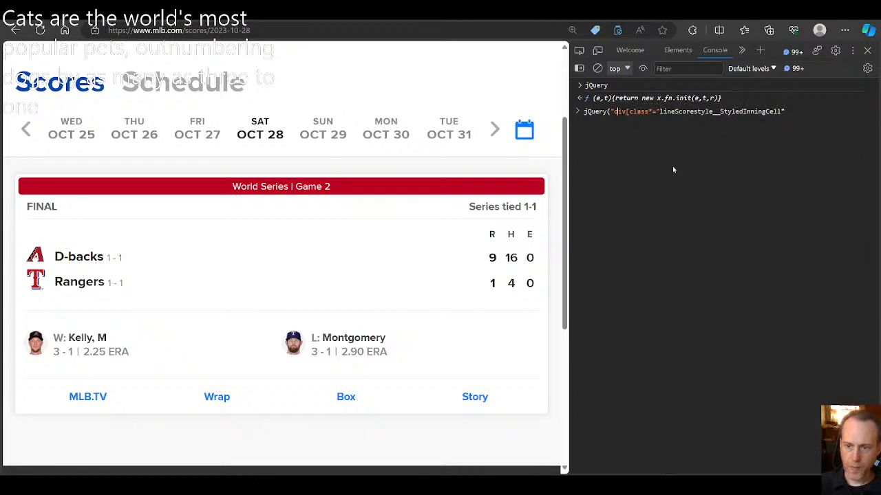
{"action": "key", "text": "BackSpace"}
{"action": "type", "text": "'"}
{"action": "key", "text": "End"}
{"action": "type", "text": "]')"}
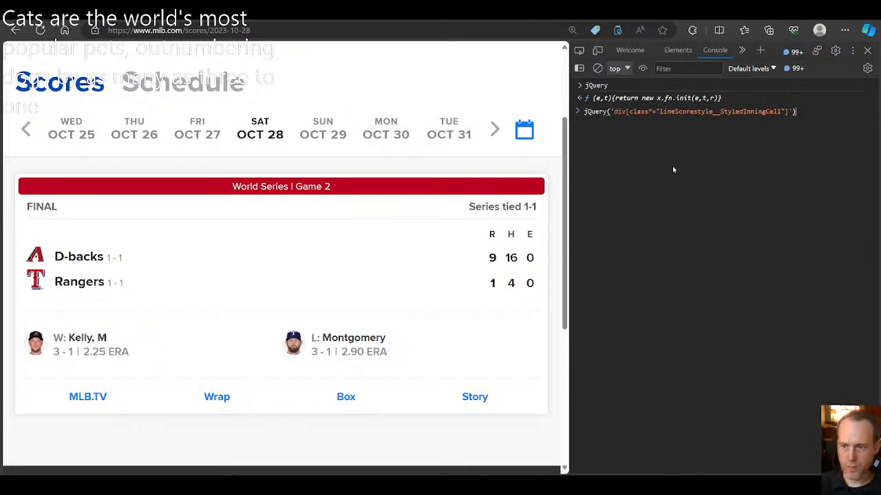
{"action": "key", "text": "Return"}
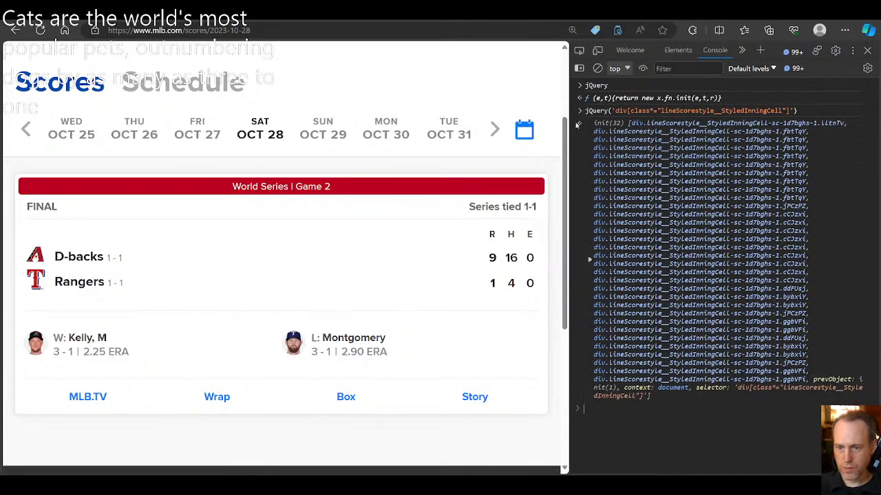
Step: Expand the jQuery result and examine which score cells on the page the listed elements match
{"action": "left_click_drag", "start_coordinate": [615, 110], "coordinate": [747, 114]}
{"action": "double_click", "coordinate": [714, 110]}
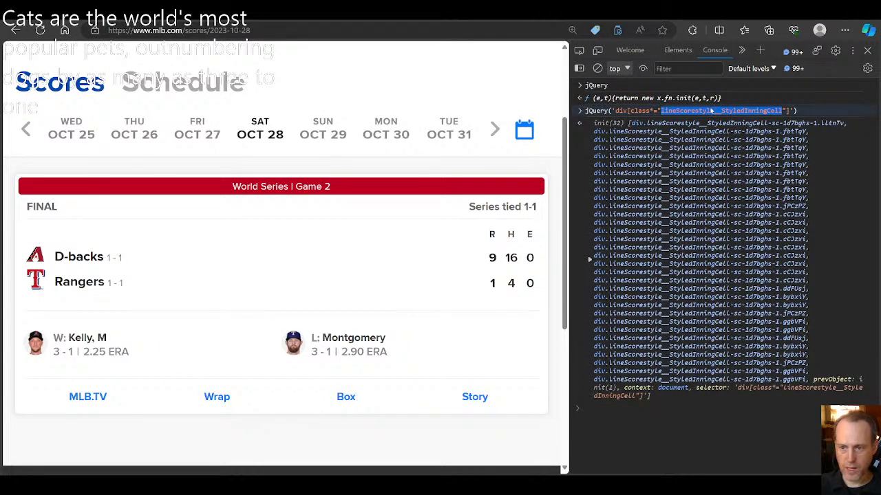
{"action": "left_click", "coordinate": [589, 260]}
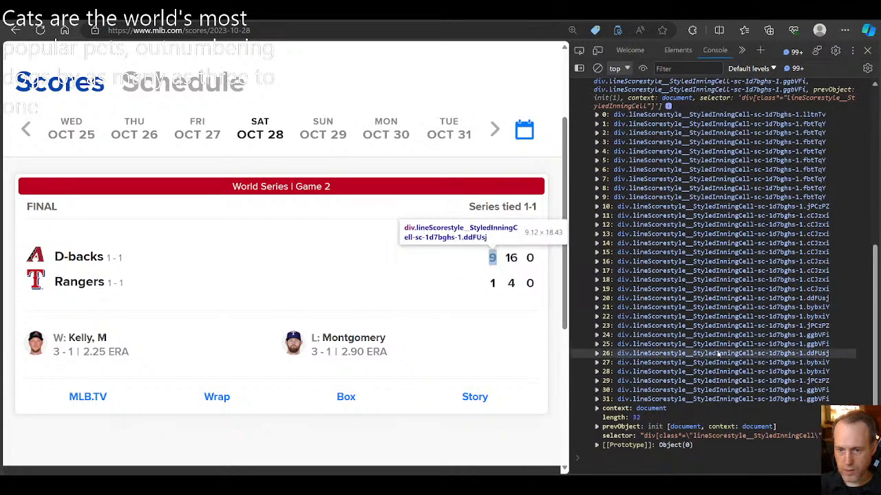
{"action": "mouse_move", "coordinate": [463, 260]}
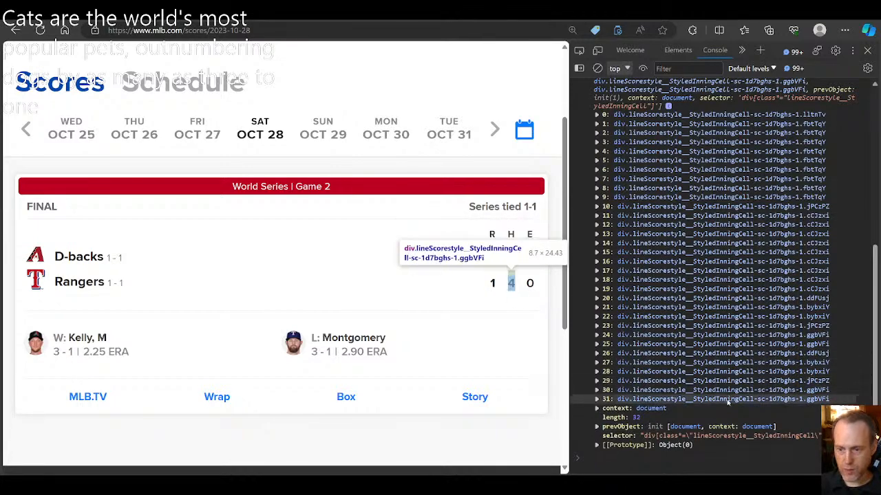
Step: Inspect the D-backs' runs value again and examine the parent divs wrapping the R/H/E score table
{"action": "left_click", "coordinate": [579, 50]}
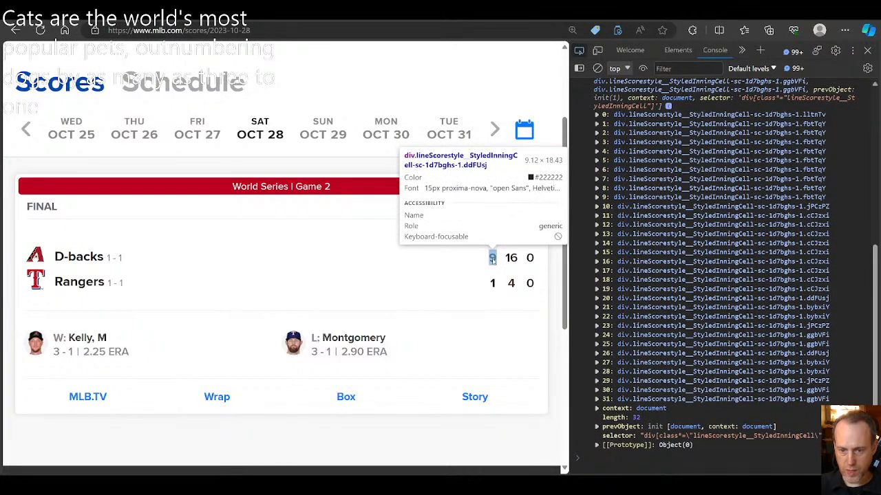
{"action": "left_click", "coordinate": [492, 259]}
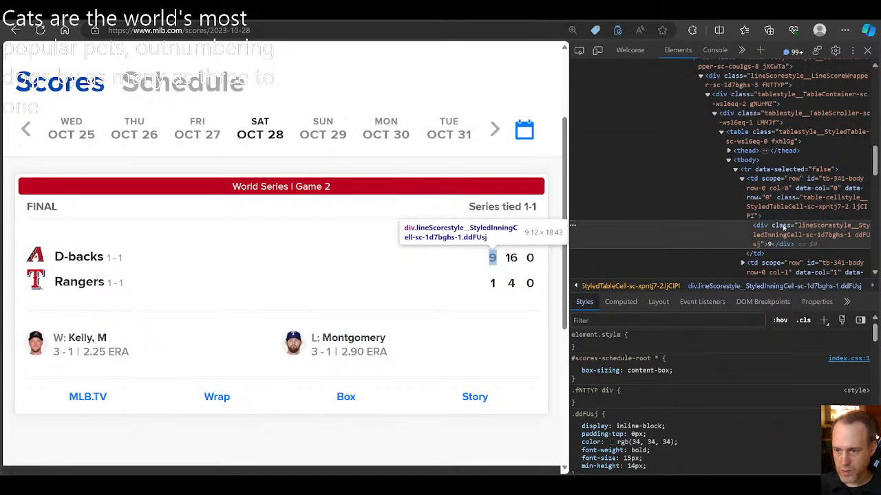
{"action": "scroll", "coordinate": [773, 231], "scroll_direction": "up", "scroll_amount": 1}
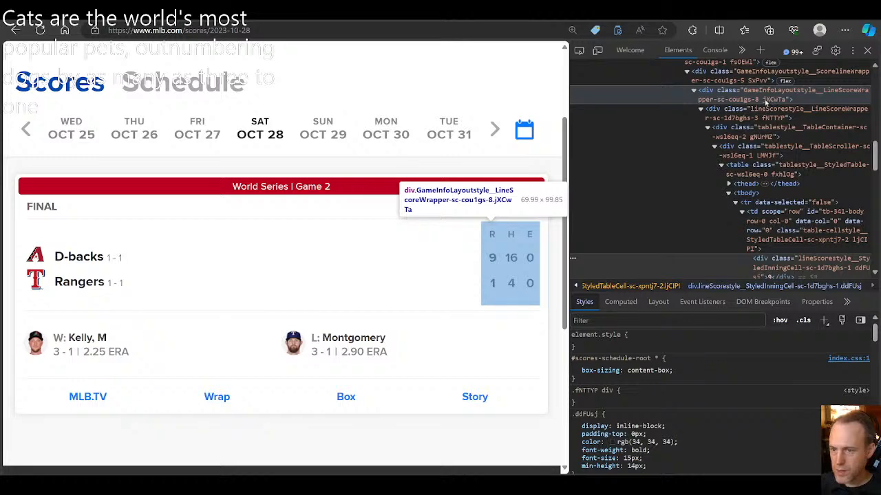
{"action": "scroll", "coordinate": [784, 127], "scroll_direction": "up", "scroll_amount": 1}
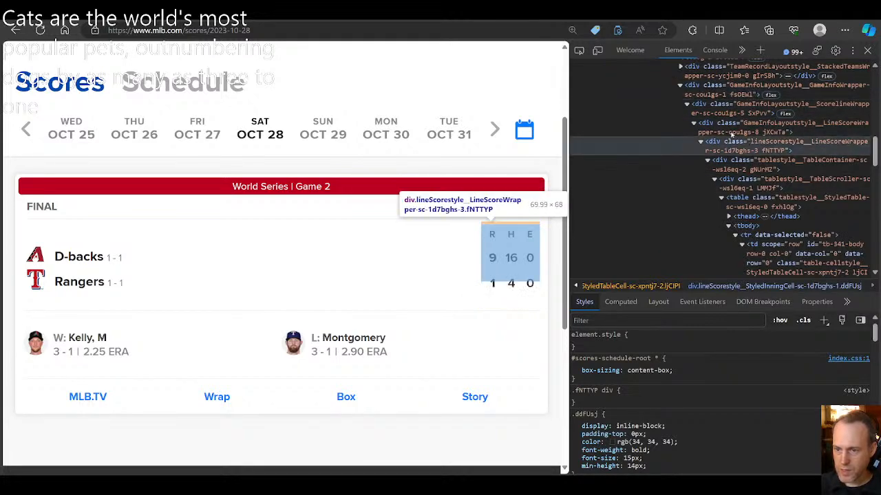
{"action": "left_click", "coordinate": [687, 104]}
{"action": "left_click", "coordinate": [687, 105]}
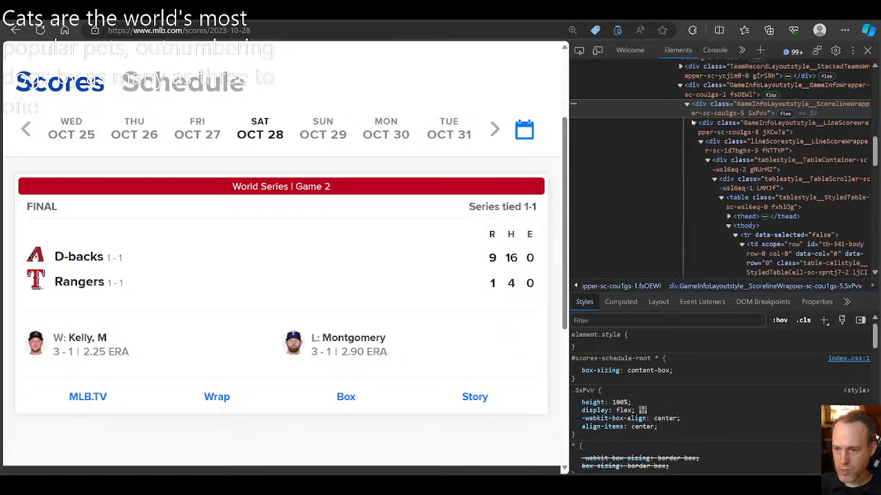
{"action": "left_click", "coordinate": [693, 124]}
{"action": "left_click", "coordinate": [693, 125]}
{"action": "left_click", "coordinate": [701, 143]}
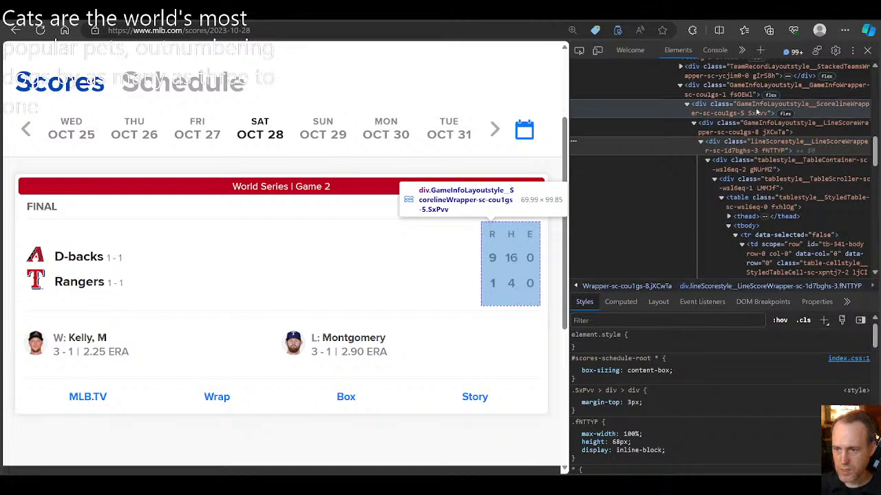
Step: Copy the GameInfoLayoutstyle__ScorelineWrapper part of the score table wrapper's class name
{"action": "left_click", "coordinate": [756, 105]}
{"action": "left_click", "coordinate": [755, 104]}
{"action": "left_click_drag", "start_coordinate": [737, 105], "coordinate": [698, 117]}
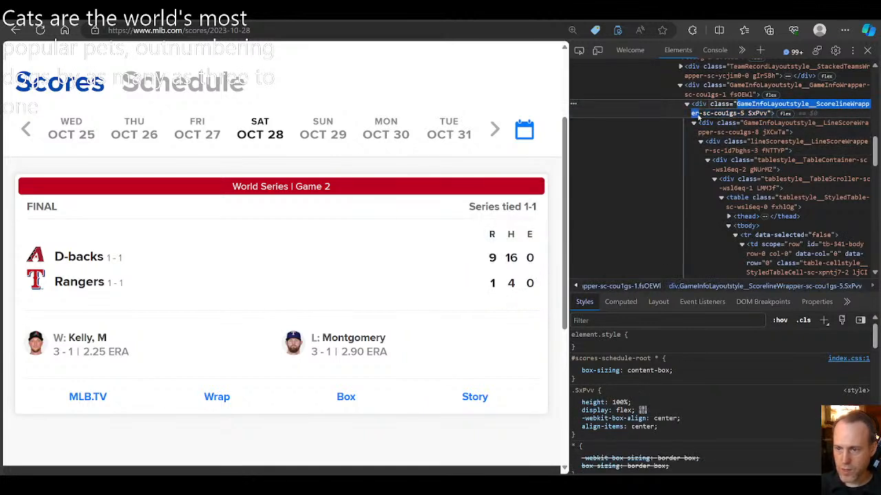
{"action": "left_click", "coordinate": [738, 105]}
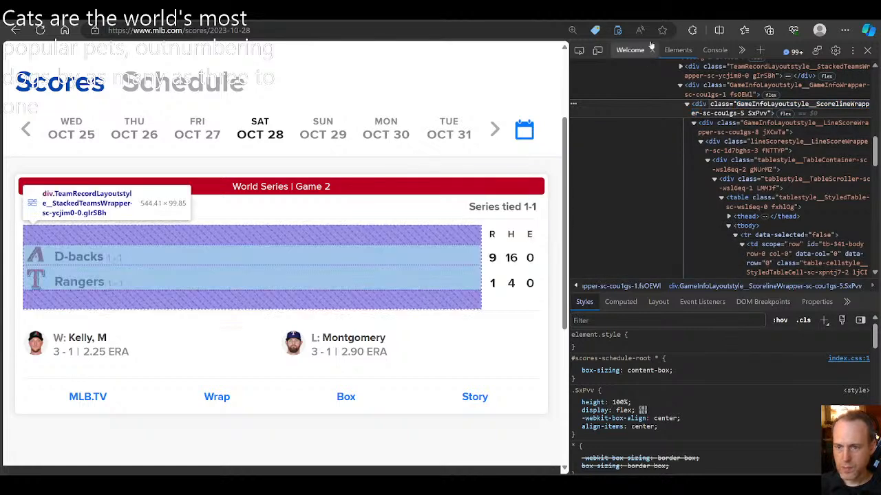
Step: Prefix the previous jQuery selector with div[class*="GameInfoLayoutstyle__ScorelineWrapper"], run it and expand the matched elements
{"action": "left_click", "coordinate": [715, 49]}
{"action": "key", "text": "Up"}
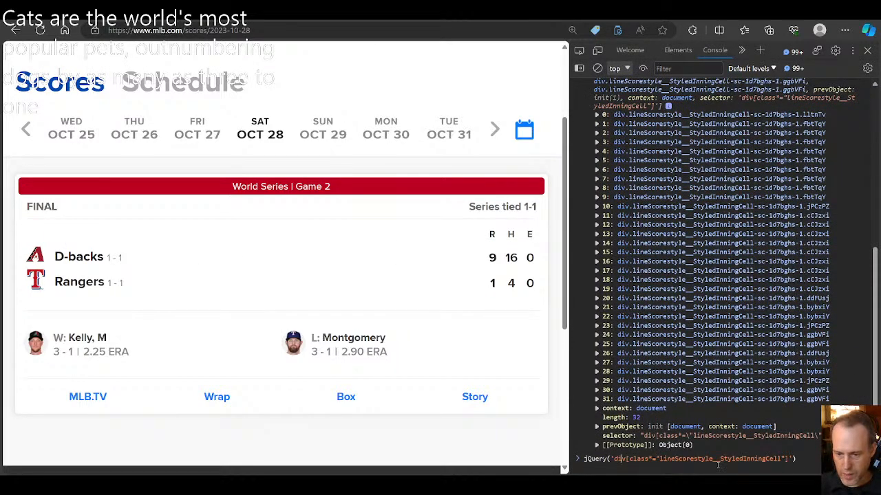
{"action": "type", "text": "div"}
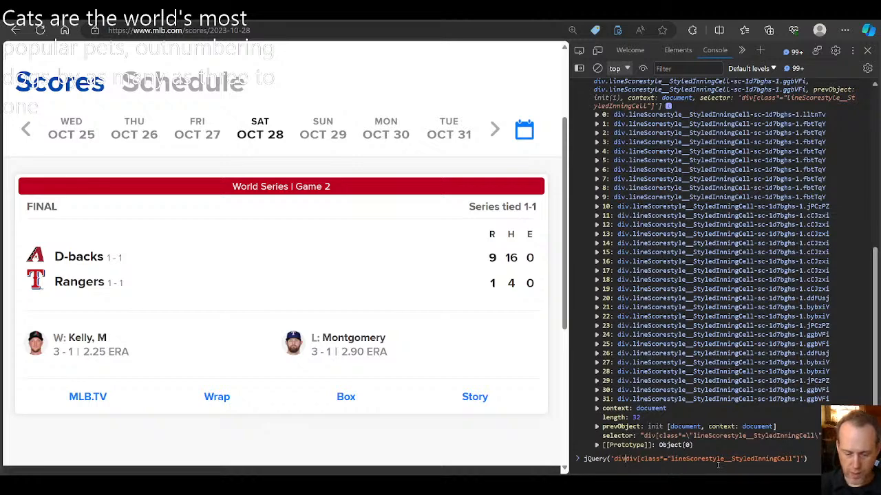
{"action": "type", "text": " class"}
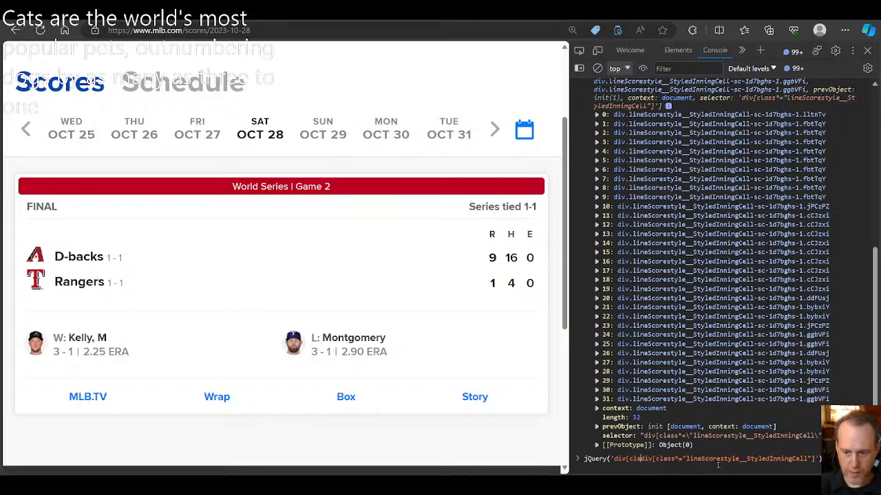
{"action": "type", "text": "*=\"GameInfoLayoutstyle__ScorelineWrapper\""}
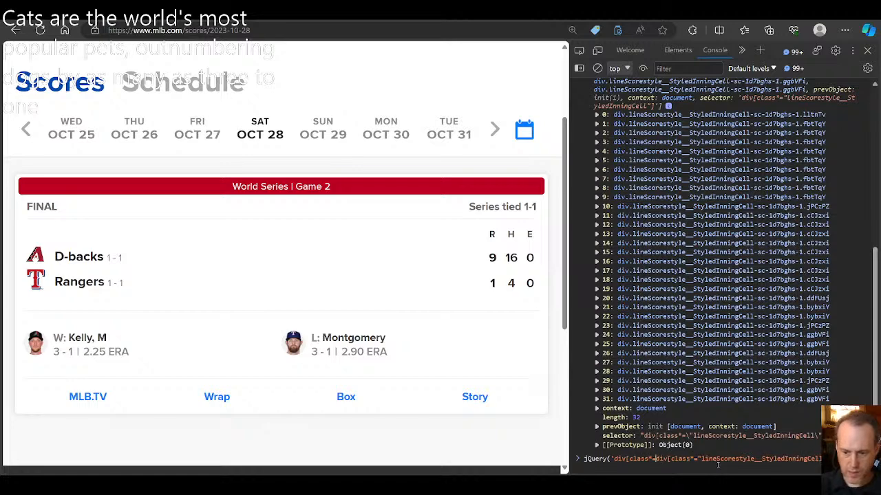
{"action": "type", "text": "]"}
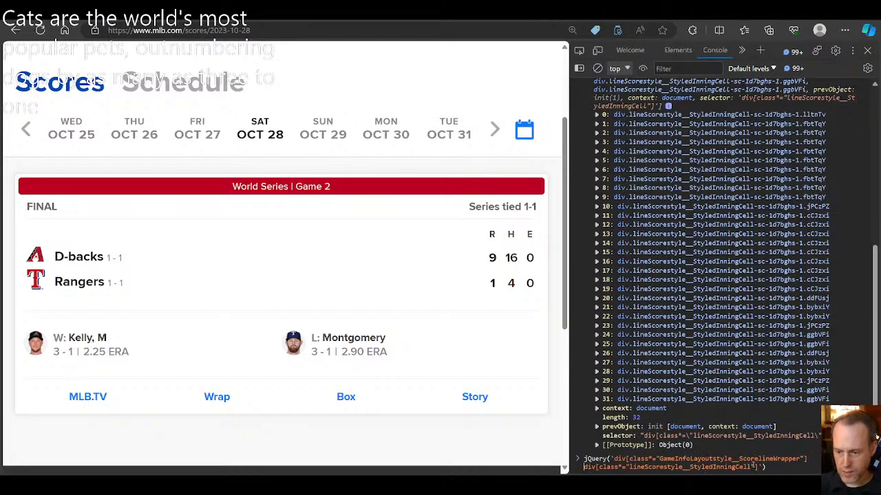
{"action": "key", "text": "End"}
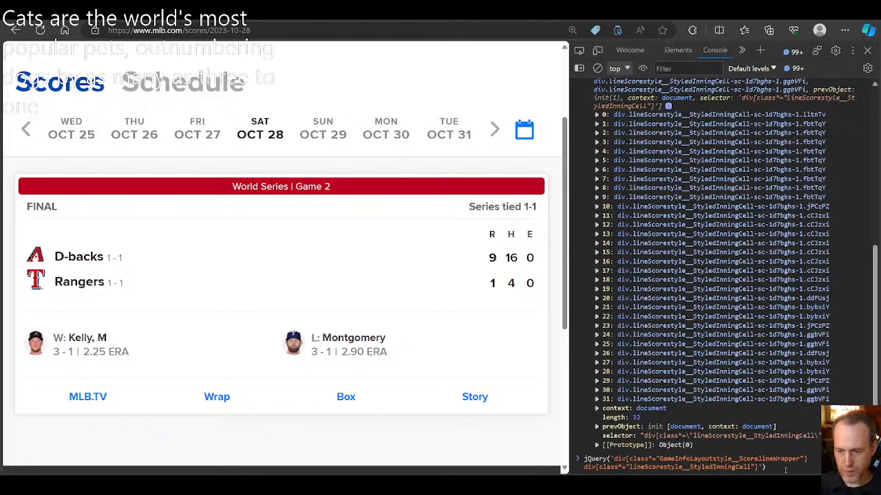
{"action": "key", "text": "Return"}
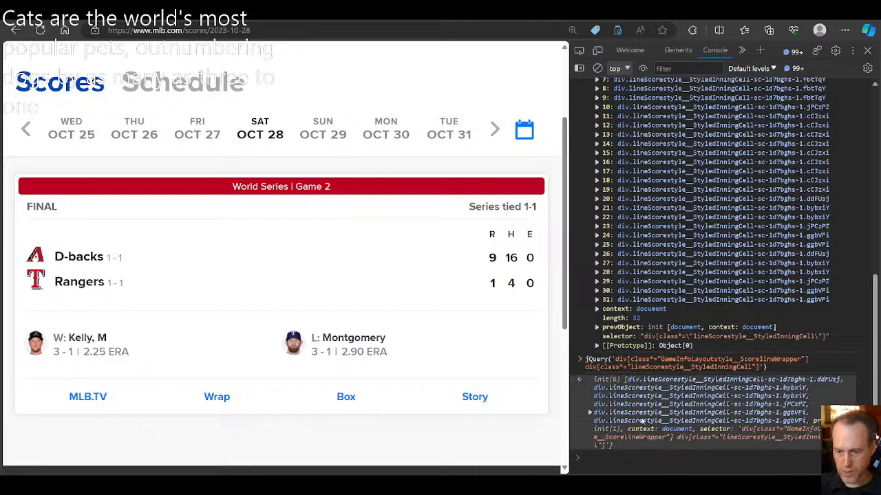
{"action": "left_click", "coordinate": [589, 414]}
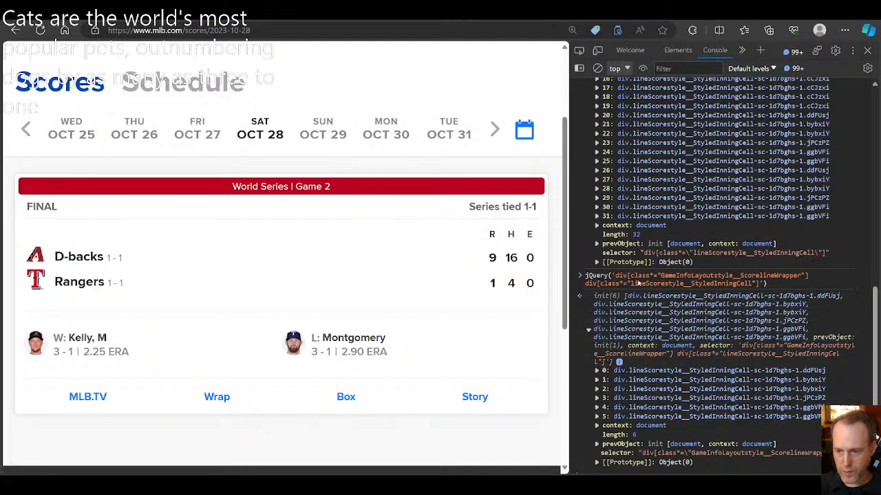
Step: Copy the full two-part selector from the console, switch to OBS and paste it as the CSS selector
{"action": "left_click_drag", "start_coordinate": [619, 277], "coordinate": [759, 289]}
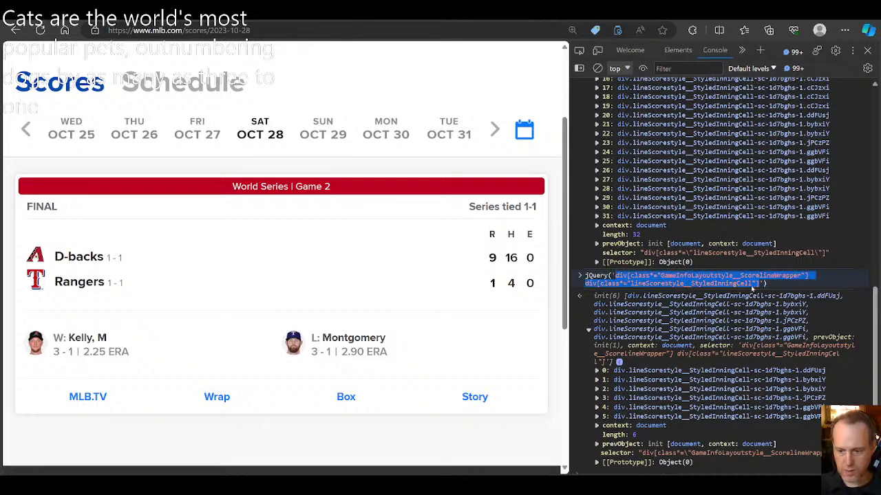
{"action": "mouse_move", "coordinate": [558, 483]}
{"action": "left_click", "coordinate": [550, 465]}
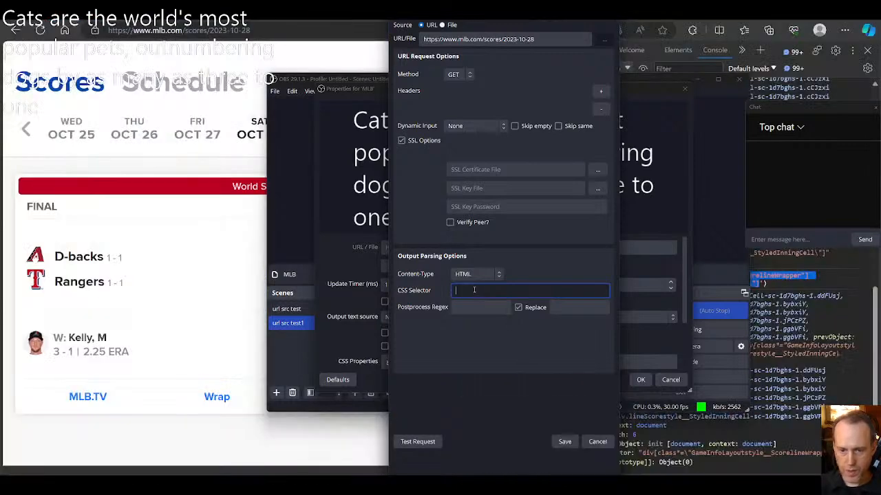
{"action": "type", "text": "div[class*=\"GameInfoLayoutstyle__ScorelineWrapper\"] div[class*=\"lineScorestyle__StyledInningCell\"]"}
{"action": "left_click_drag", "start_coordinate": [481, 291], "coordinate": [506, 292]}
{"action": "left_click", "coordinate": [506, 292]}
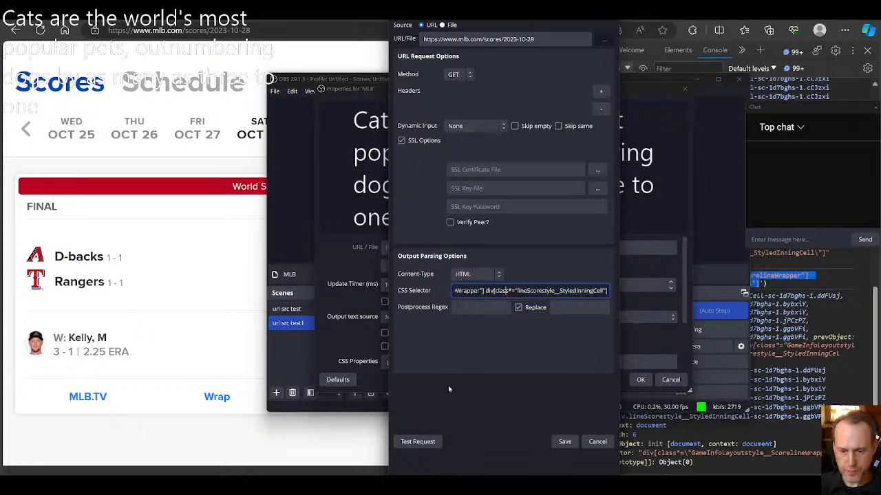
Step: Test the data source request and review the parsed values from output0 through output4
{"action": "left_click", "coordinate": [418, 441]}
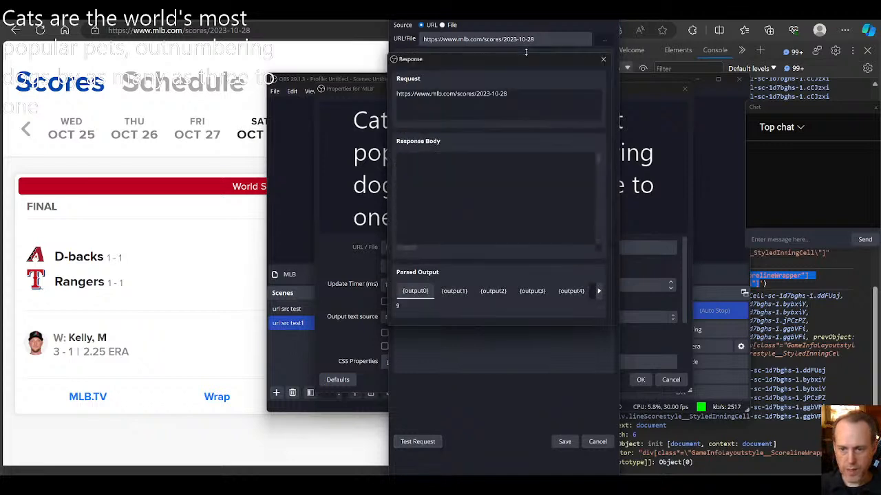
{"action": "left_click", "coordinate": [448, 292]}
{"action": "left_click", "coordinate": [491, 294]}
{"action": "left_click", "coordinate": [525, 297]}
{"action": "left_click", "coordinate": [564, 294]}
{"action": "left_click", "coordinate": [525, 292]}
{"action": "left_click", "coordinate": [480, 292]}
{"action": "left_click", "coordinate": [451, 291]}
{"action": "left_click", "coordinate": [416, 293]}
{"action": "left_click", "coordinate": [451, 292]}
{"action": "left_click", "coordinate": [482, 292]}
{"action": "left_click", "coordinate": [532, 292]}
{"action": "left_click", "coordinate": [571, 292]}
{"action": "left_click", "coordinate": [529, 291]}
{"action": "left_click", "coordinate": [490, 292]}
{"action": "left_click", "coordinate": [451, 291]}
{"action": "left_click", "coordinate": [416, 291]}
{"action": "left_click", "coordinate": [454, 292]}
{"action": "left_click", "coordinate": [492, 292]}
{"action": "left_click", "coordinate": [530, 292]}
{"action": "left_click", "coordinate": [572, 292]}
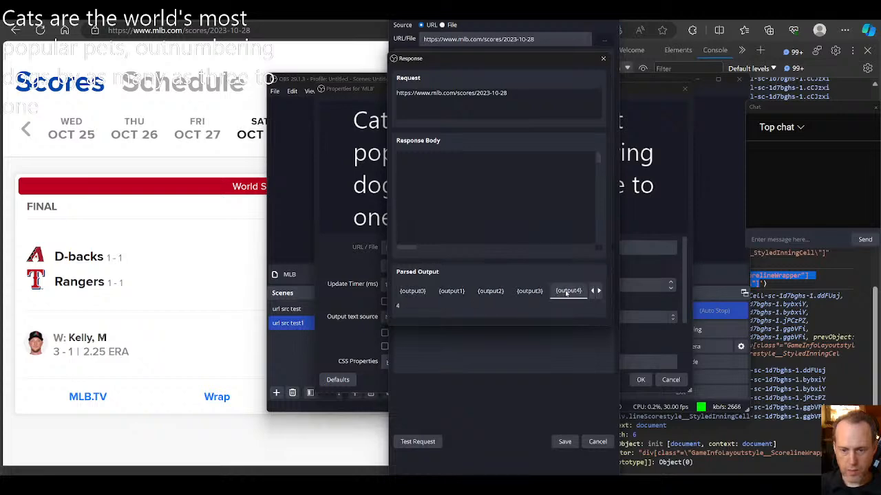
Step: Save the data source settings and extend the output template to {{output0}} {{output1}} {{output2}}
{"action": "left_click", "coordinate": [603, 59]}
{"action": "left_click", "coordinate": [564, 442]}
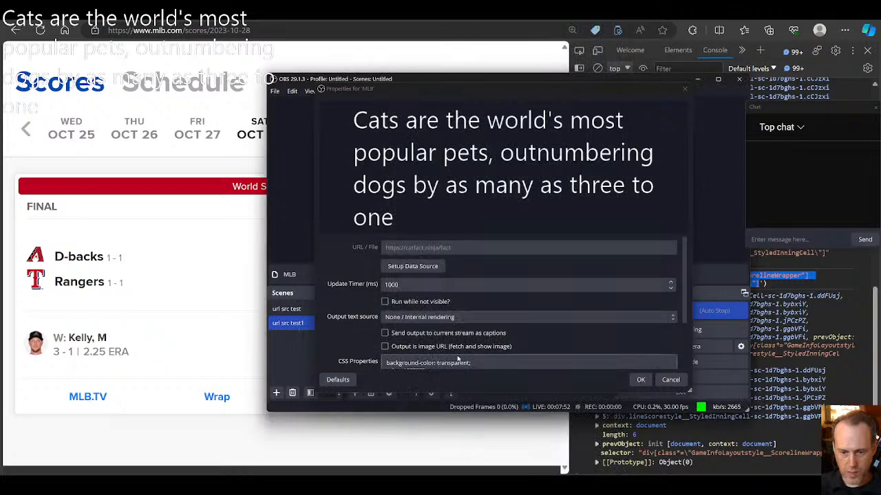
{"action": "scroll", "coordinate": [485, 348], "scroll_direction": "down", "scroll_amount": 3}
{"action": "left_click", "coordinate": [485, 349]}
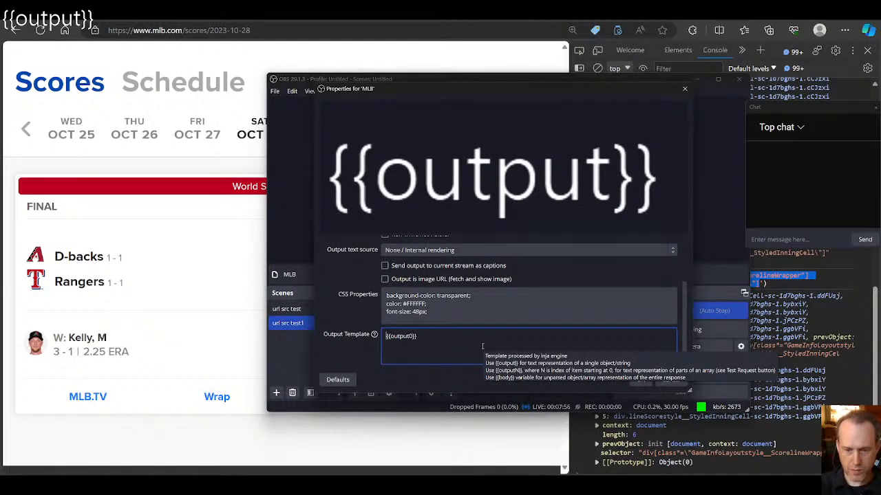
{"action": "key", "text": "ctrl+a"}
{"action": "key", "text": "ctrl+c"}
{"action": "key", "text": "End"}
{"action": "key", "text": "ctrl+v"}
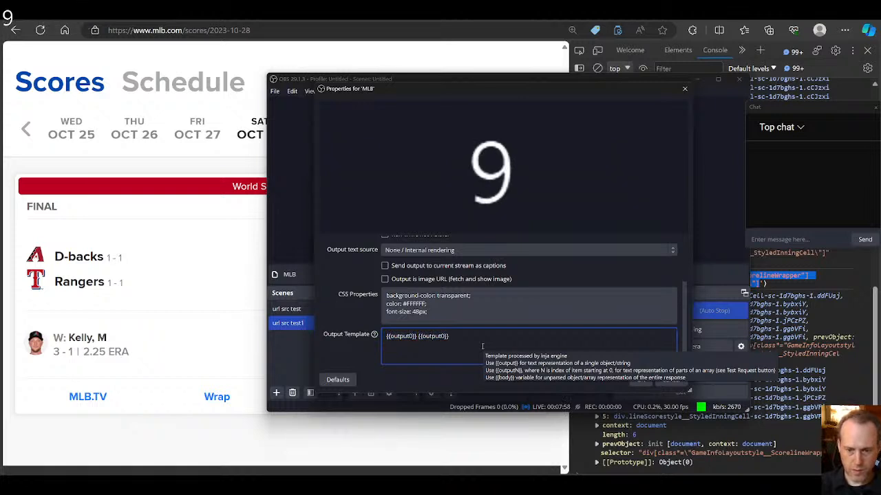
{"action": "key", "text": "ctrl+v"}
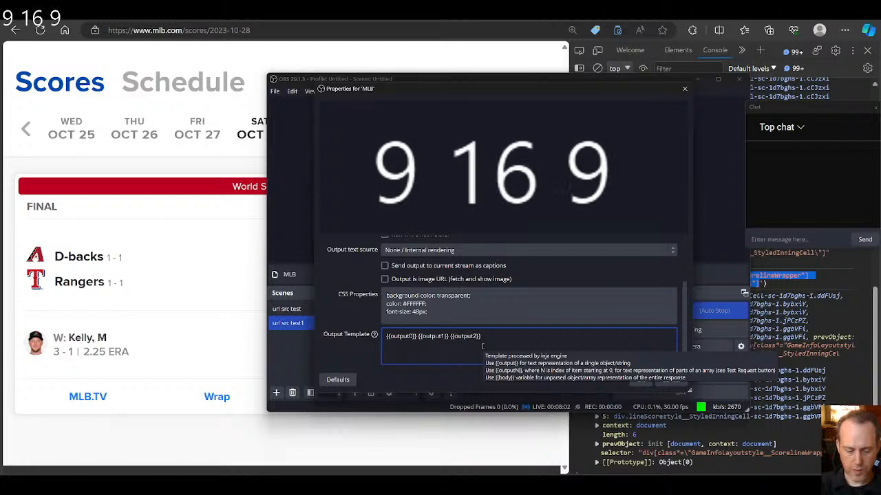
Step: End the first line of the output template with a <br/> line break
{"action": "type", "text": "<br/>"}
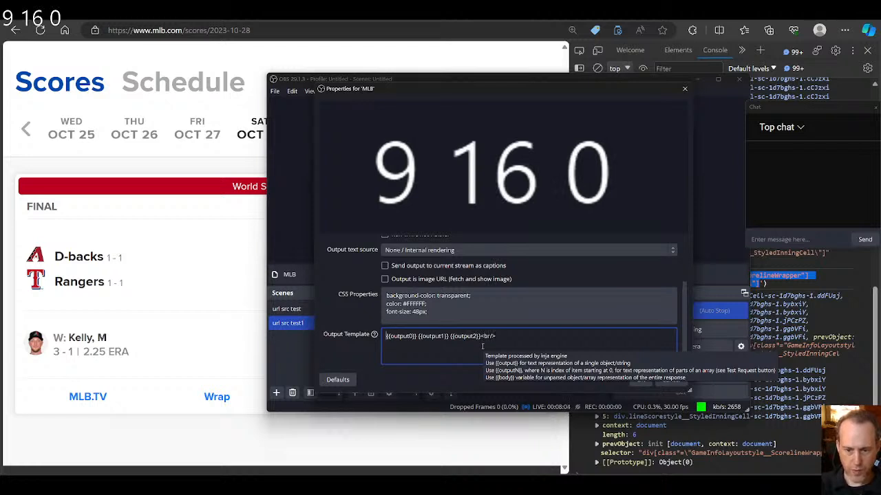
{"action": "key", "text": "ctrl+a"}
{"action": "key", "text": "ctrl+v"}
{"action": "key", "text": "ctrl+z"}
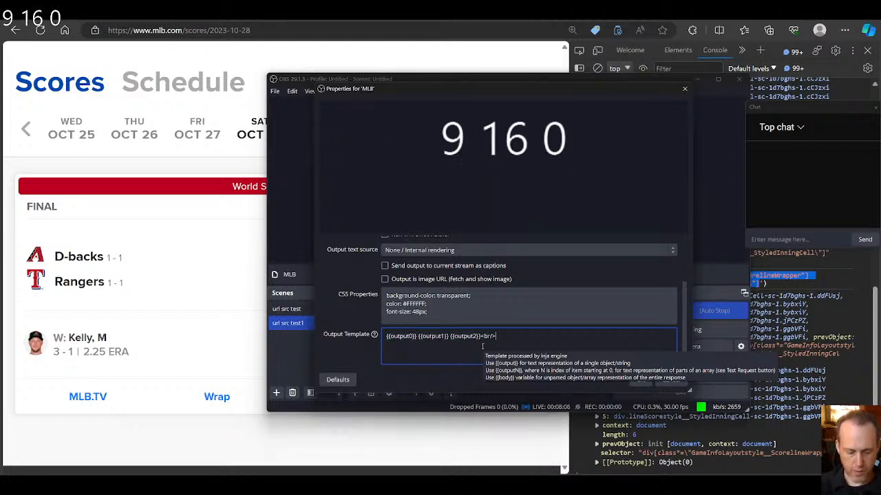
Step: Duplicate the template line as a second line and change it to {{output3}} {{output4}} {{output5}}
{"action": "key", "text": "ctrl+a"}
{"action": "key", "text": "ctrl+c"}
{"action": "key", "text": "End"}
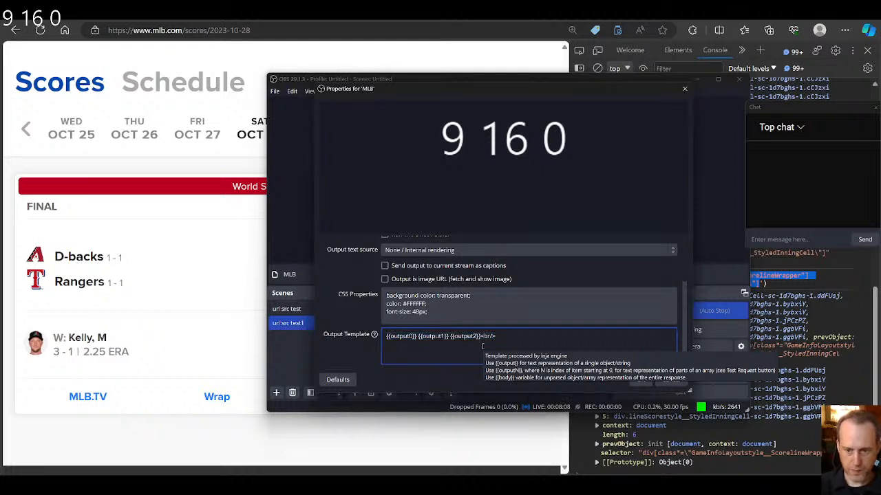
{"action": "key", "text": "Return"}
{"action": "key", "text": "ctrl+v"}
{"action": "key", "text": "BackSpace"}
{"action": "key", "text": "BackSpace"}
{"action": "key", "text": "BackSpace"}
{"action": "key", "text": "BackSpace"}
{"action": "key", "text": "BackSpace"}
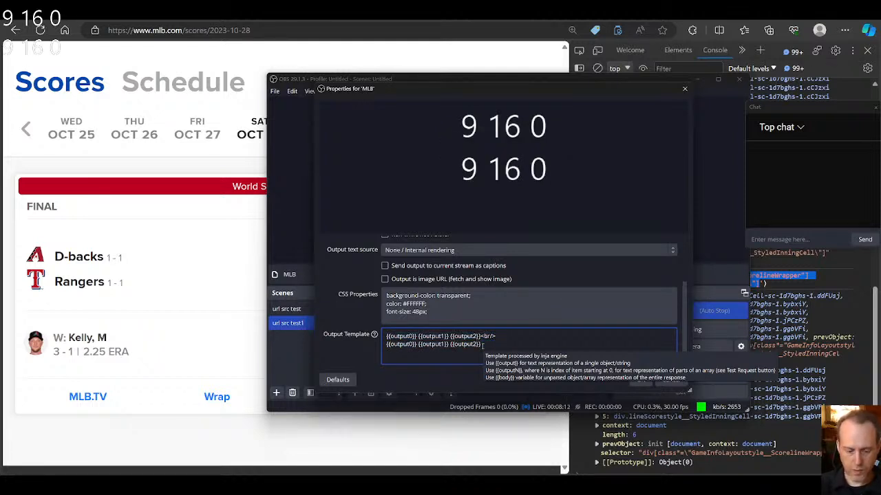
{"action": "key", "text": "BackSpace"}
{"action": "type", "text": "3"}
{"action": "key", "text": "ctrl+Right"}
{"action": "key", "text": "ctrl+Right"}
{"action": "key", "text": "BackSpace"}
{"action": "type", "text": "4"}
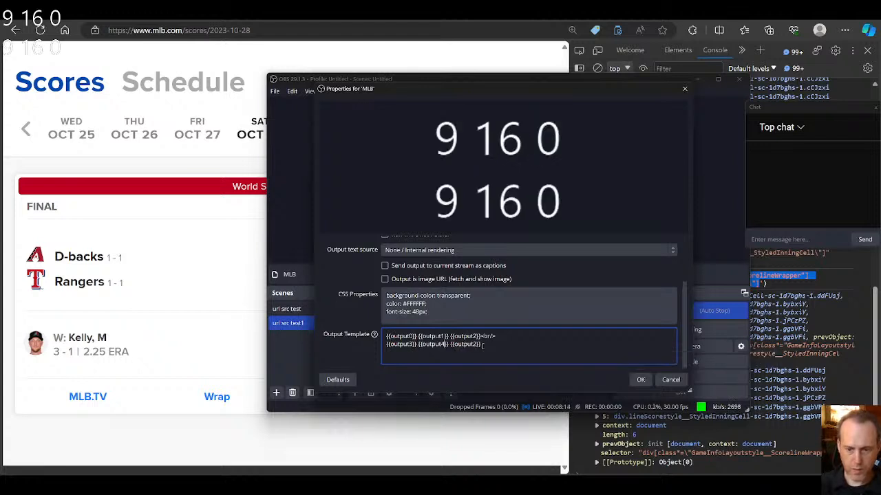
{"action": "key", "text": "BackSpace"}
{"action": "type", "text": "5"}
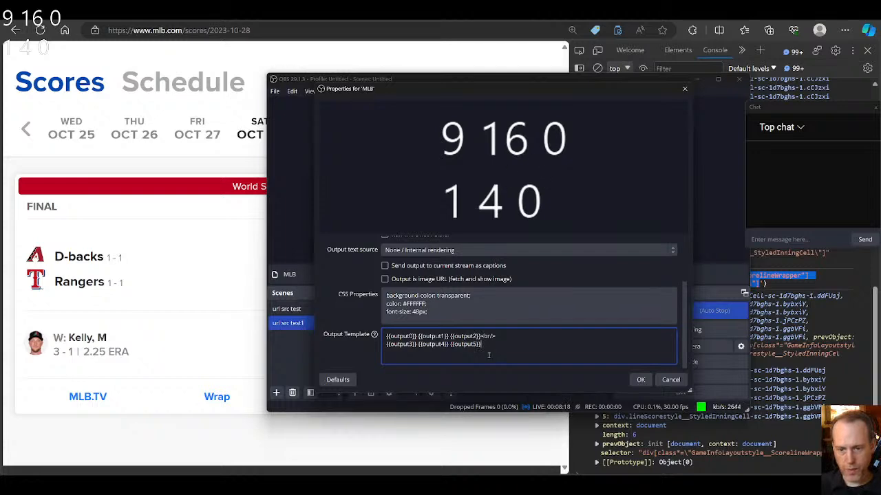
Step: Reposition the OBS window and the MLB properties dialog, and review the scene and the source settings
{"action": "left_click_drag", "start_coordinate": [376, 81], "coordinate": [686, 93]}
{"action": "left_click_drag", "start_coordinate": [634, 105], "coordinate": [362, 105]}
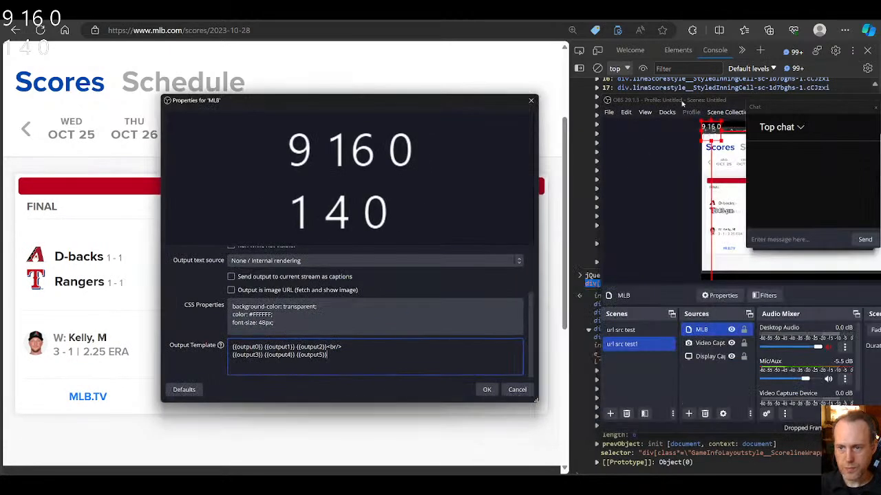
{"action": "left_click_drag", "start_coordinate": [664, 104], "coordinate": [353, 73]}
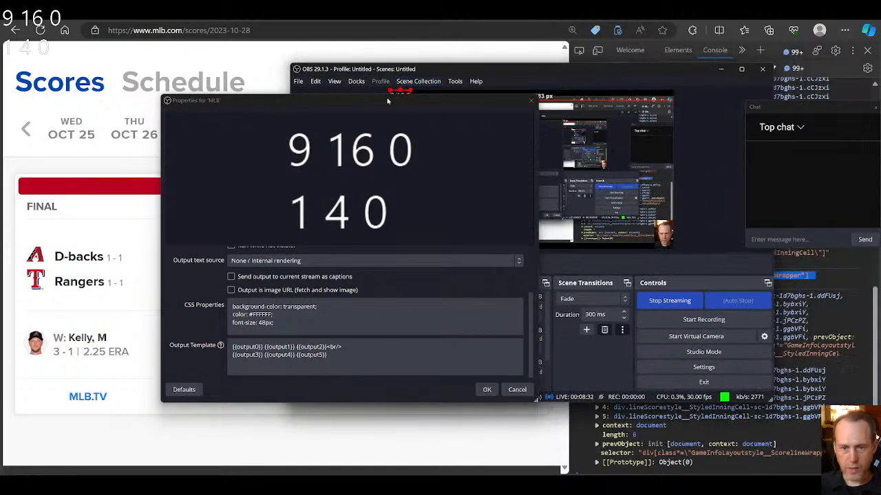
{"action": "left_click_drag", "start_coordinate": [387, 101], "coordinate": [408, 84]}
{"action": "left_click", "coordinate": [405, 333]}
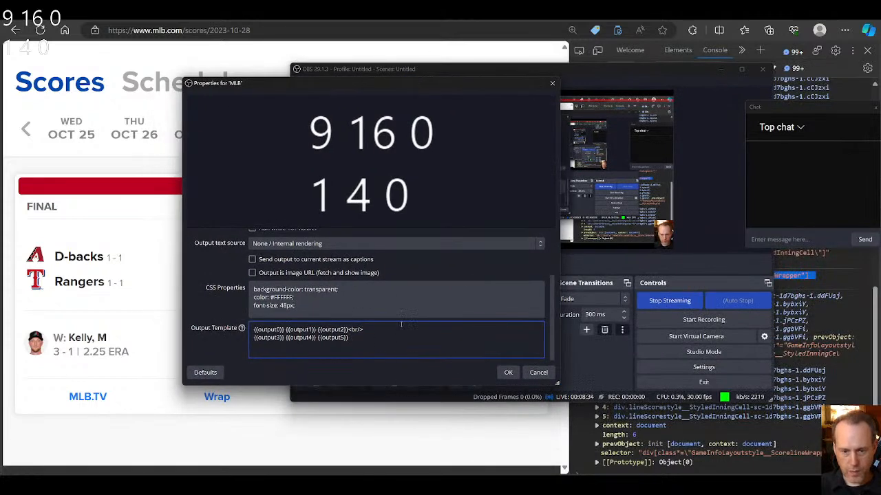
{"action": "scroll", "coordinate": [399, 323], "scroll_direction": "up", "scroll_amount": 3}
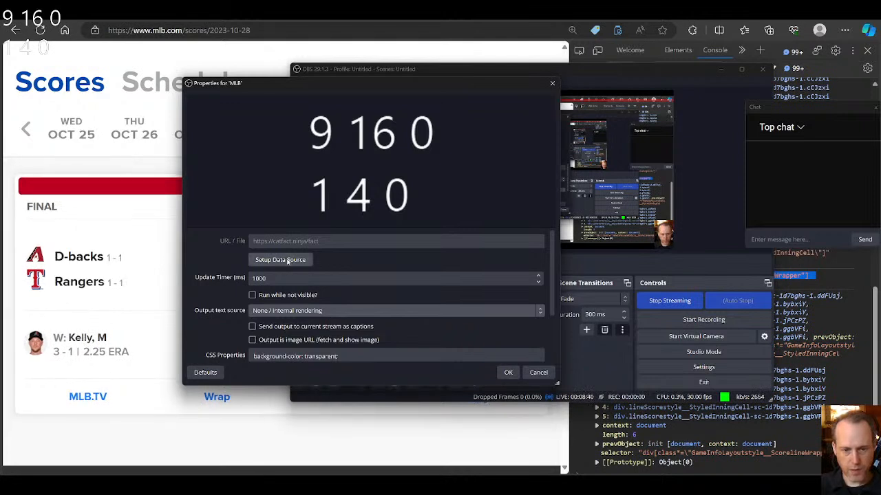
Step: Switch to the MLB scores page, inspect the D-backs team name and copy the TeamWrappersstyle__DesktopTeamWrapper part of its class
{"action": "left_click", "coordinate": [337, 56]}
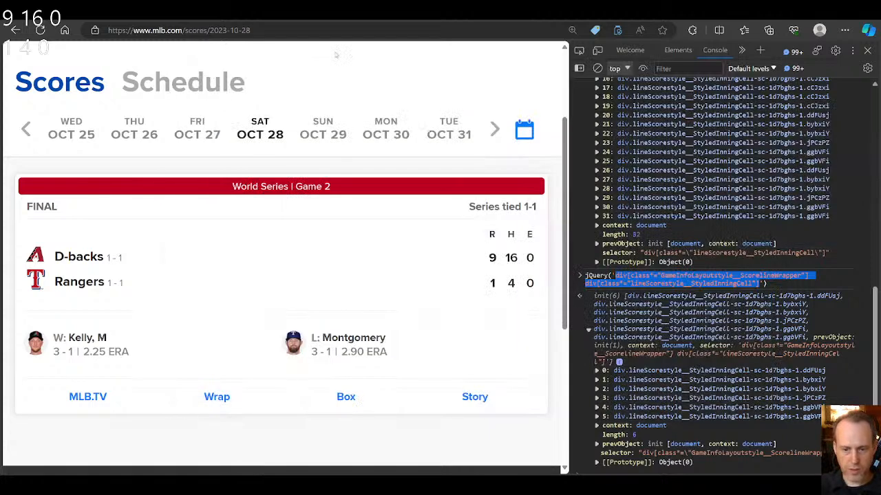
{"action": "left_click", "coordinate": [647, 264]}
{"action": "left_click", "coordinate": [579, 50]}
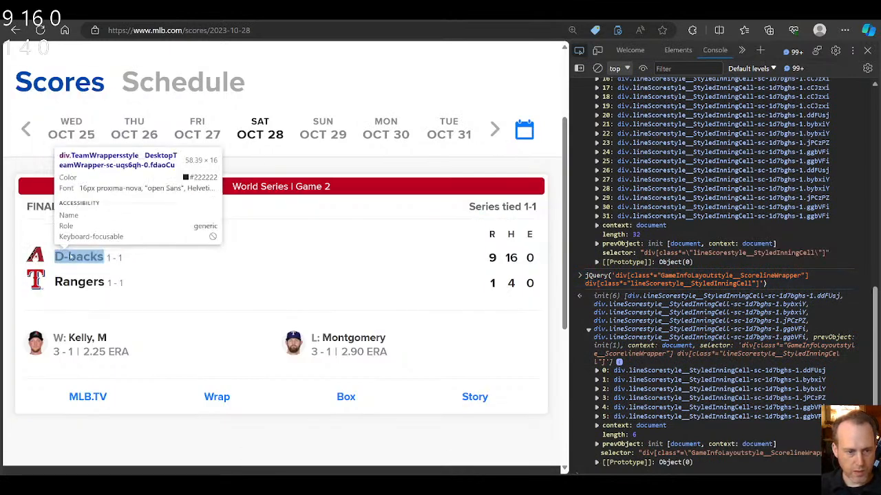
{"action": "left_click", "coordinate": [76, 258]}
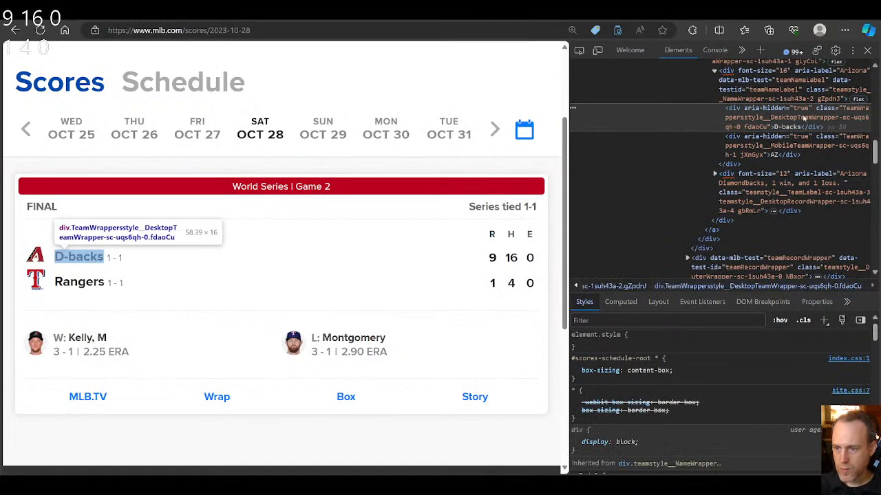
{"action": "double_click", "coordinate": [846, 114]}
{"action": "double_click", "coordinate": [839, 118]}
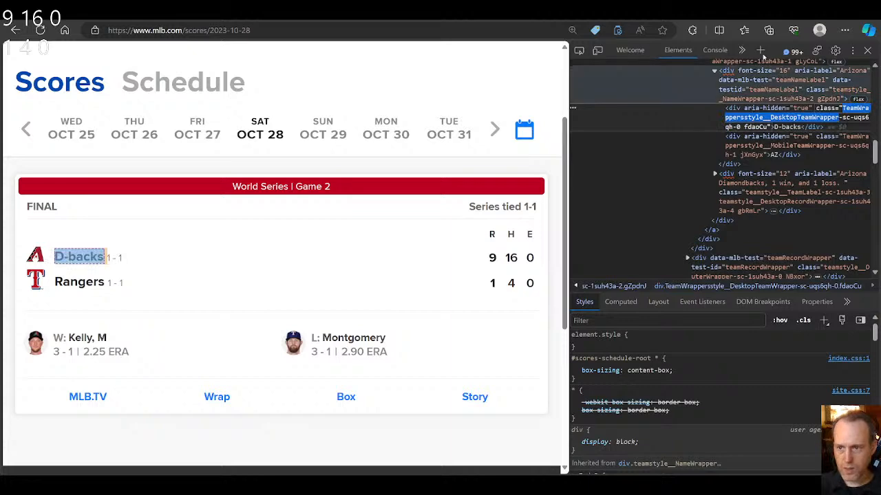
Step: Run jQuery('div[class*="TeamWrappersstyle__DesktopTeamWrapper"]') in the console and expand the matched elements
{"action": "left_click", "coordinate": [713, 53]}
{"action": "scroll", "coordinate": [748, 426], "scroll_direction": "down", "scroll_amount": 1}
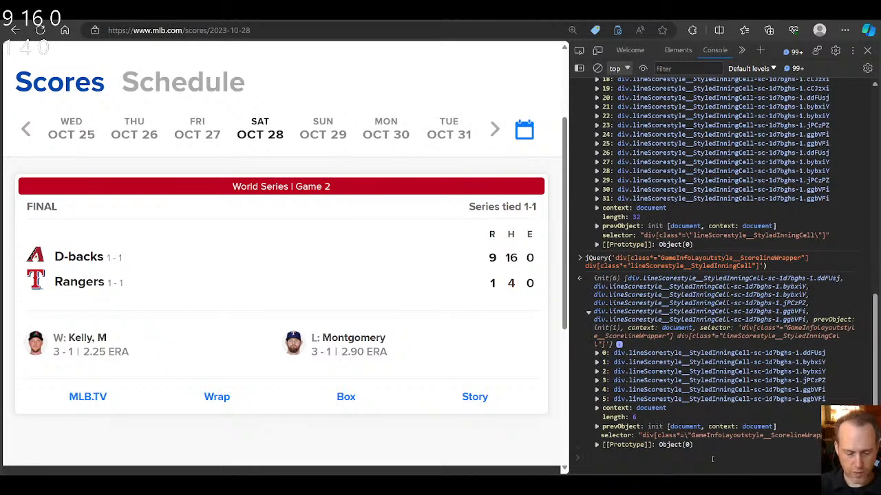
{"action": "type", "text": "jQue"}
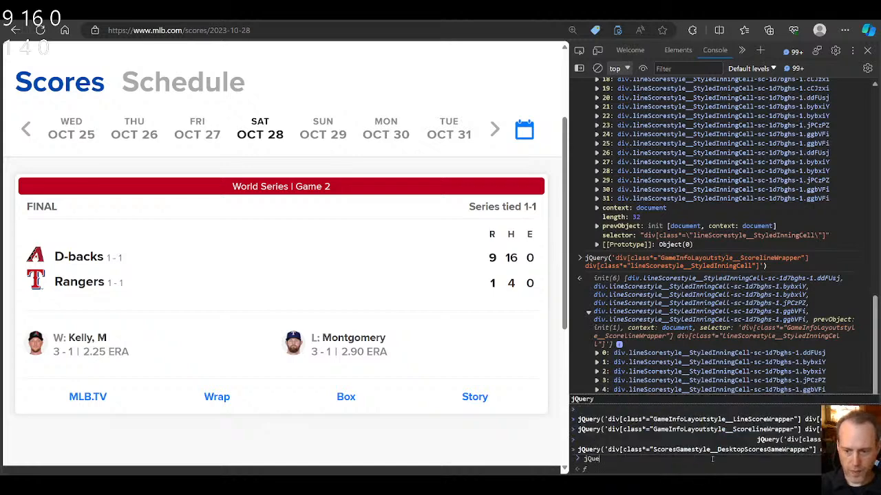
{"action": "key", "text": "Return"}
{"action": "key", "text": "Up"}
{"action": "type", "text": "ry("}
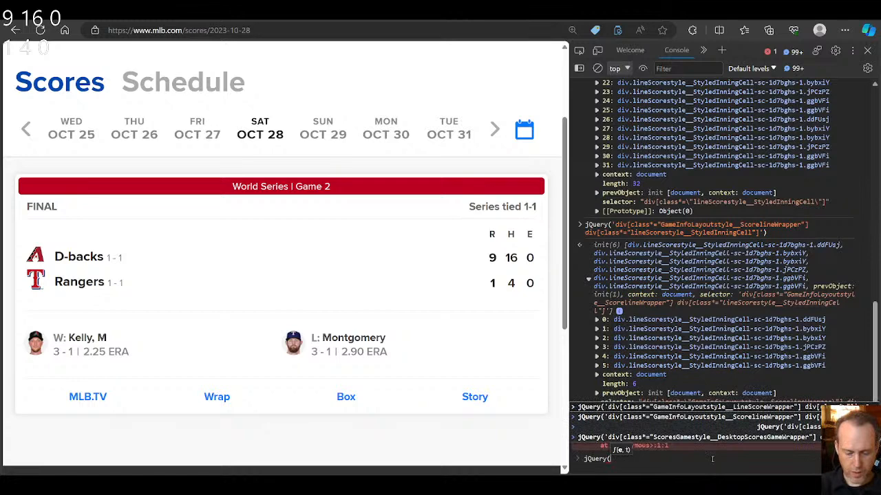
{"action": "type", "text": "'div"}
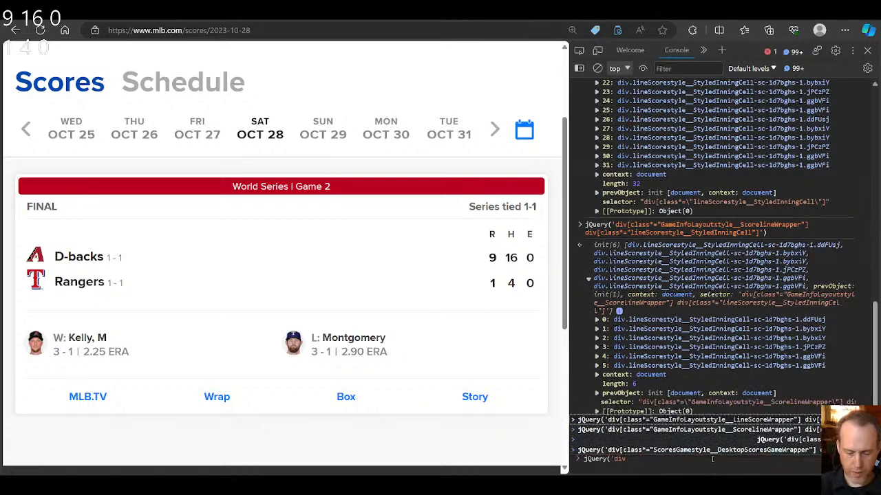
{"action": "type", "text": "[class"}
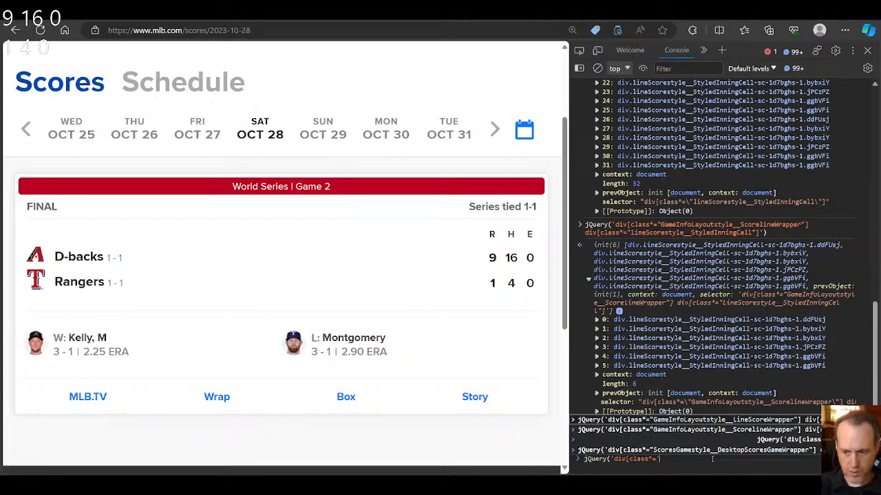
{"action": "type", "text": "*=\""}
{"action": "key", "text": "ctrl+v"}
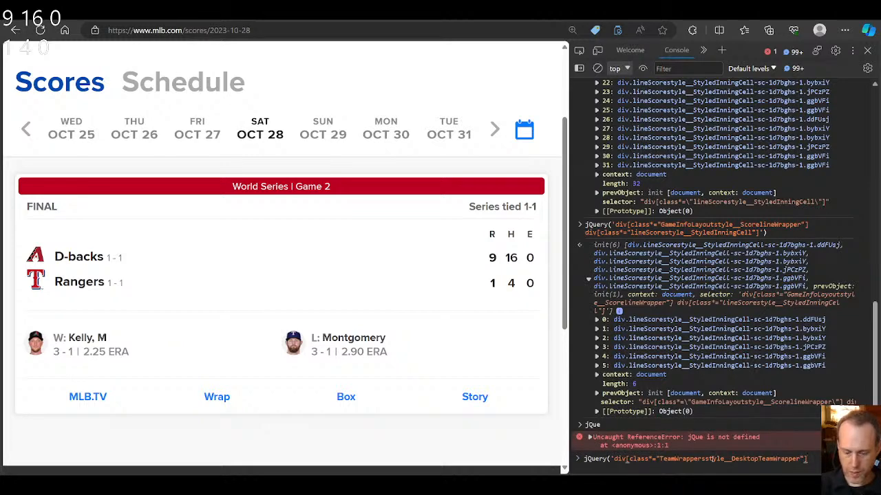
{"action": "key", "text": "Return"}
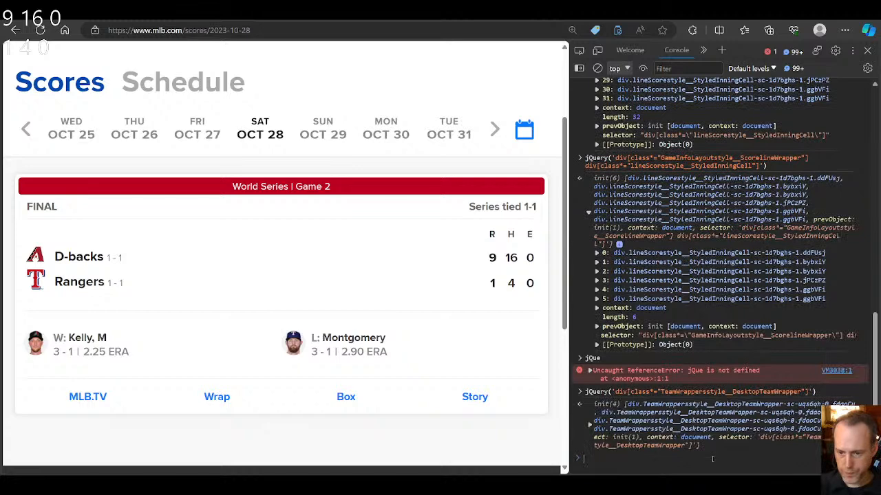
{"action": "left_click", "coordinate": [589, 426]}
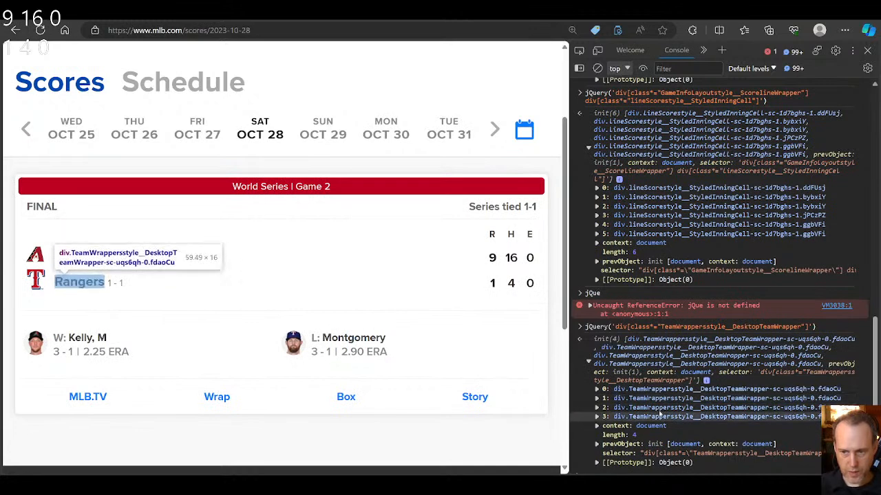
Step: Inspect the D-backs team name again and examine its surrounding elements, including the logo's image wrapper
{"action": "left_click", "coordinate": [579, 51]}
{"action": "left_click", "coordinate": [80, 257]}
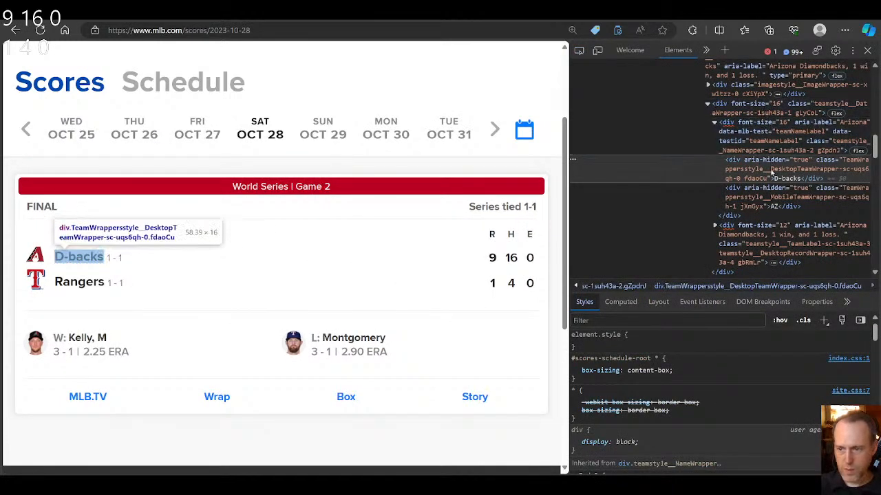
{"action": "scroll", "coordinate": [771, 187], "scroll_direction": "up", "scroll_amount": 1}
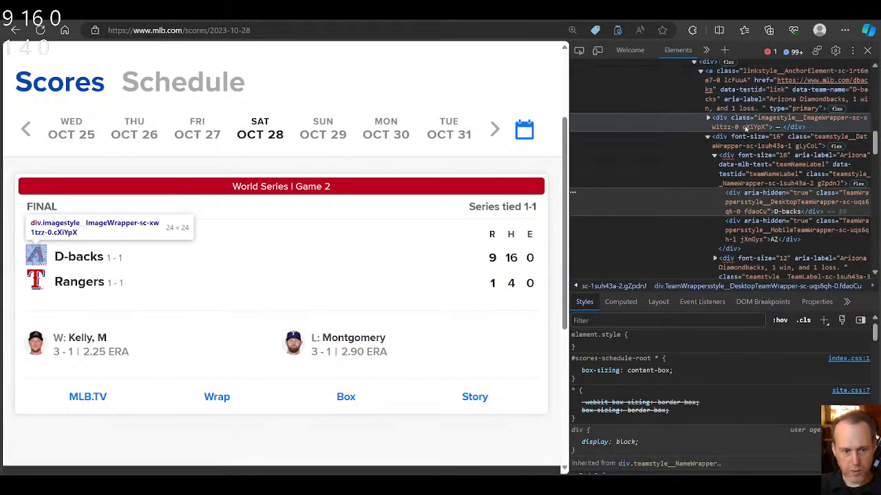
{"action": "left_click", "coordinate": [711, 120]}
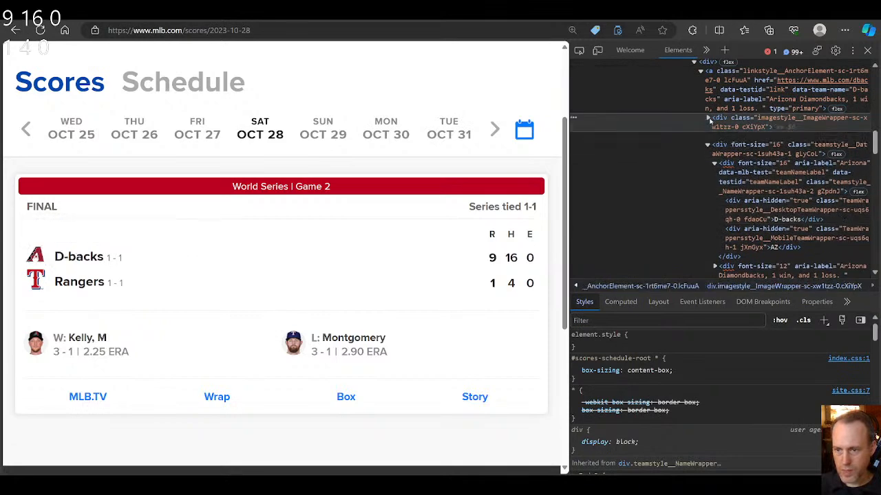
{"action": "left_click", "coordinate": [709, 120]}
{"action": "left_click", "coordinate": [708, 119]}
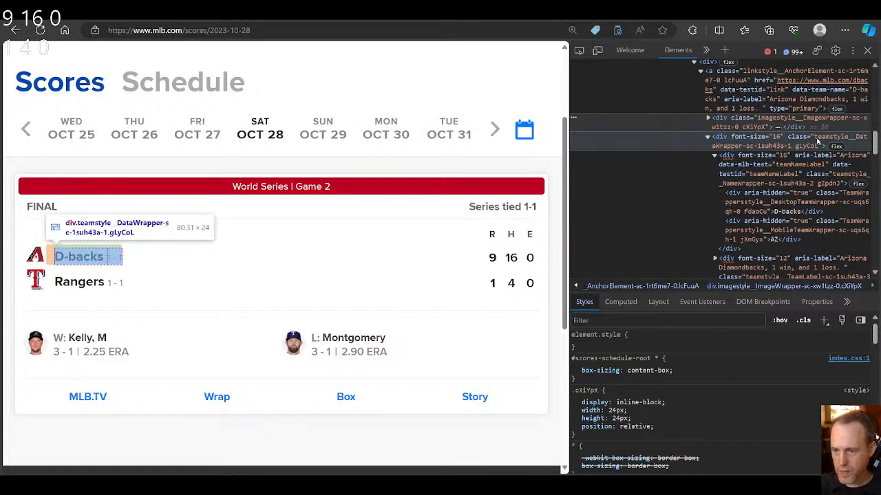
Step: Copy the teamstyle__DataWrapper part of the class on the wrapper around the D-backs name and switch to the console
{"action": "left_click", "coordinate": [816, 139]}
{"action": "left_click_drag", "start_coordinate": [816, 139], "coordinate": [740, 148]}
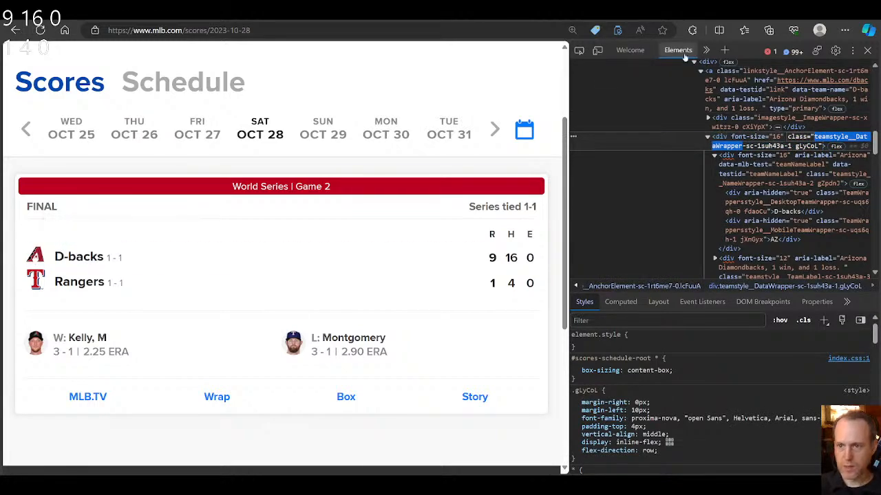
{"action": "left_click", "coordinate": [706, 50]}
{"action": "left_click", "coordinate": [722, 67]}
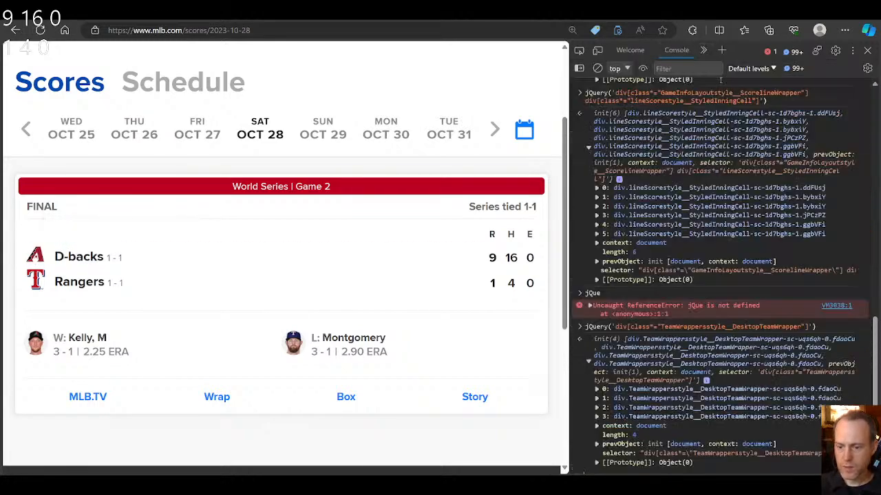
Step: Run jQuery('div[class*="teamstyle__DataWrapper"] div[class*="TeamWrappersstyle__DesktopTeamWrapper"]') in the console and expand the matched elements
{"action": "left_click", "coordinate": [737, 463]}
{"action": "key", "text": "Up"}
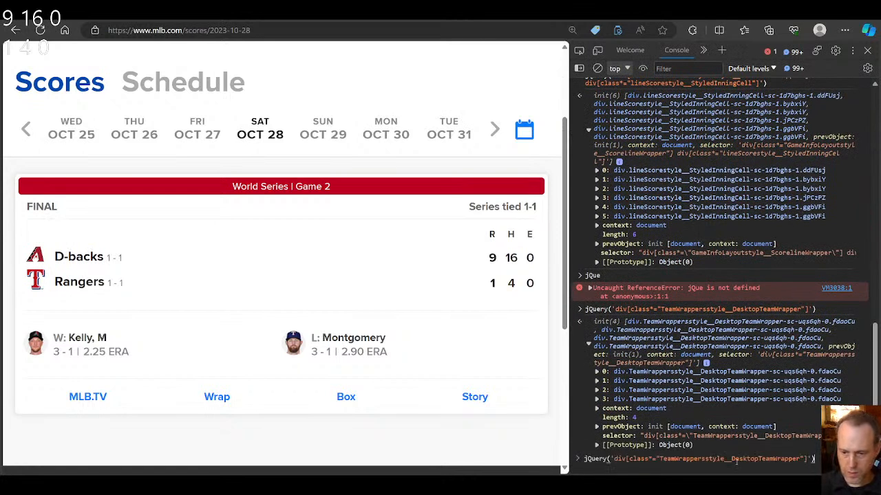
{"action": "type", "text": "div[class"}
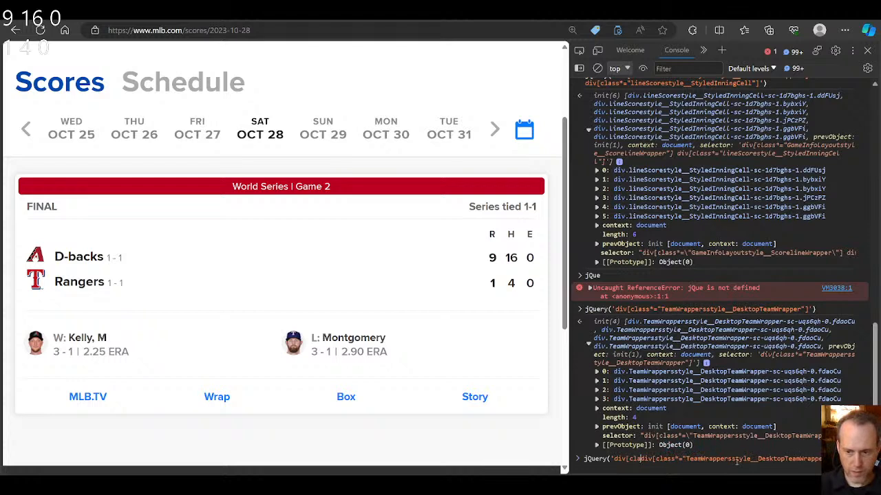
{"action": "type", "text": "*="}
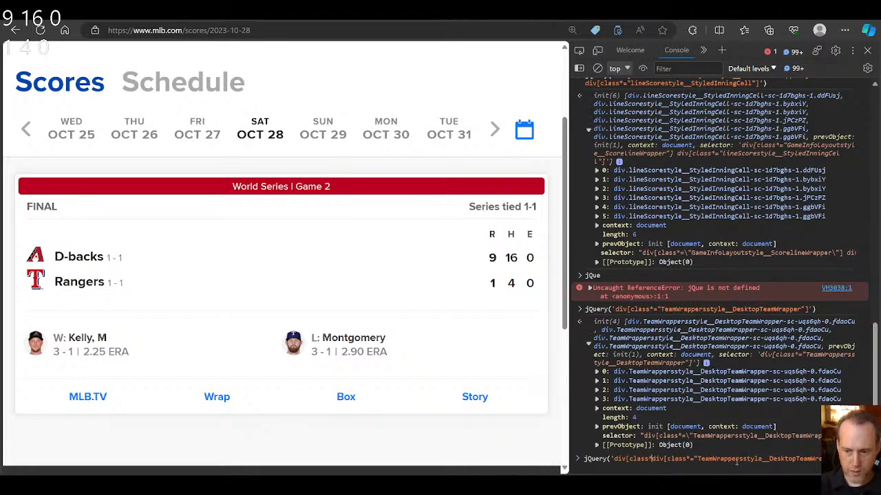
{"action": "type", "text": "\"teamstyle__DataWrapper\"]"}
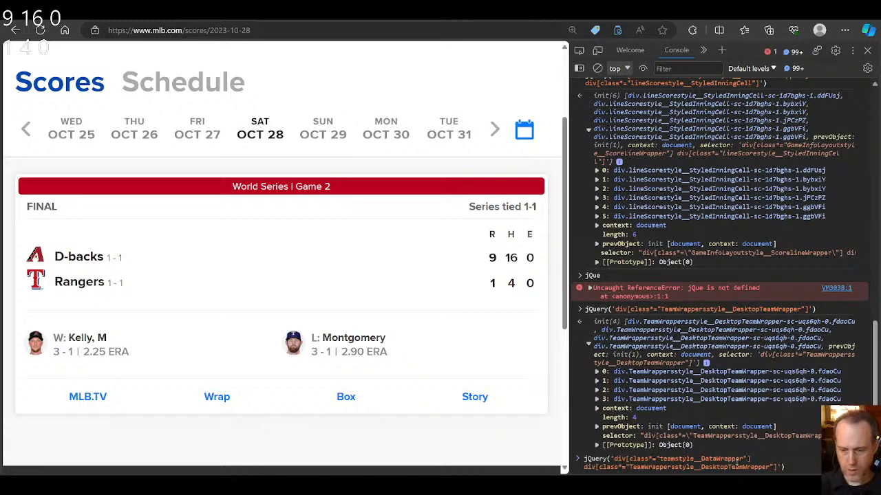
{"action": "key", "text": "Return"}
{"action": "left_click", "coordinate": [589, 425]}
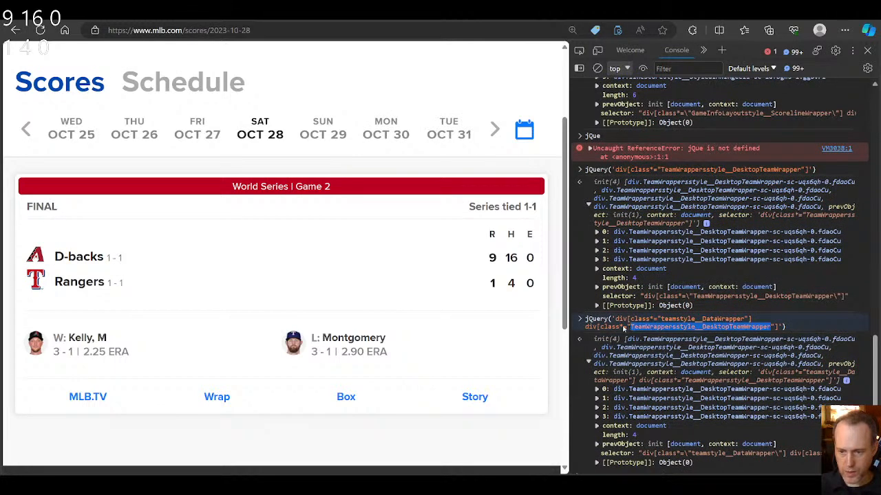
Step: Copy div[class*="TeamWrappersstyle__DesktopTeamWrapper"] from the last console query and switch to the MLB properties in OBS
{"action": "left_click_drag", "start_coordinate": [587, 327], "coordinate": [779, 331]}
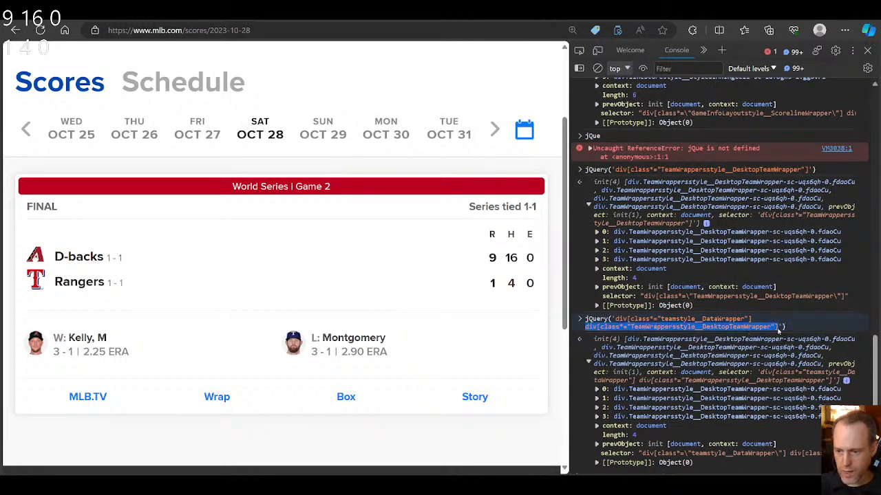
{"action": "left_click", "coordinate": [765, 331]}
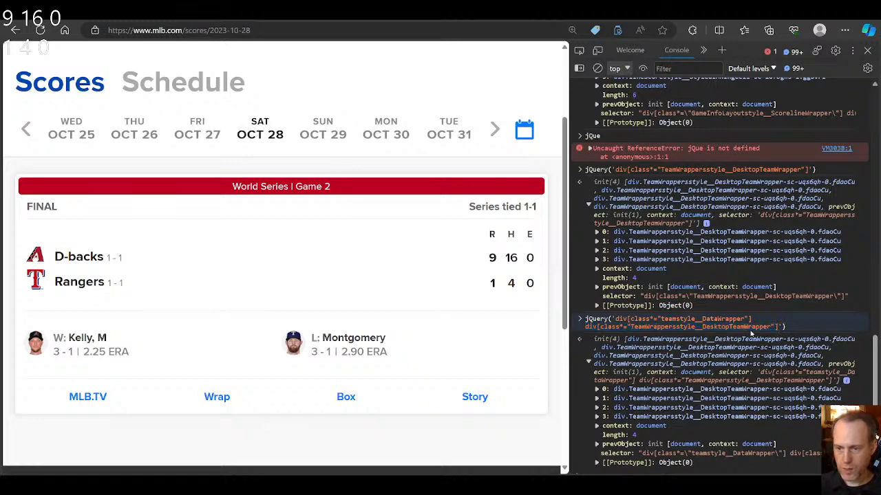
{"action": "left_click", "coordinate": [540, 432]}
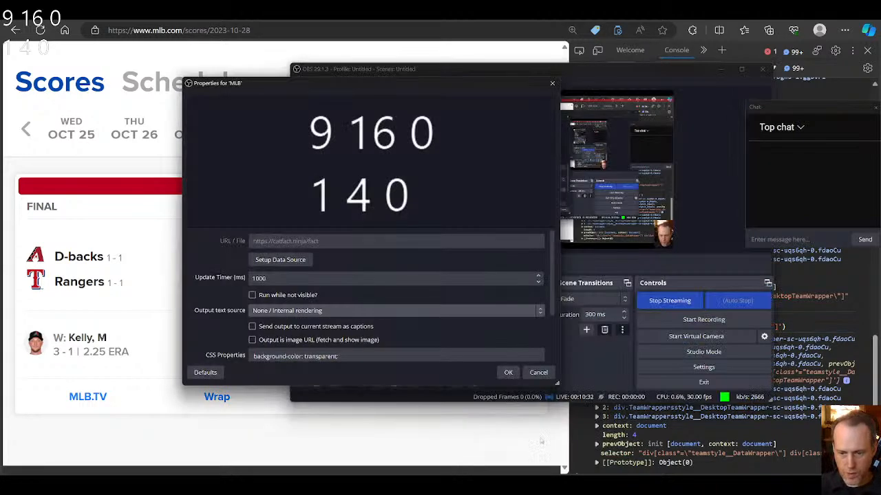
Step: In the MLB data source setup, insert div[class*="TeamWrappersstyle__DesktopTeamWrapper"] and a comma before the existing CSS selector
{"action": "left_click", "coordinate": [280, 260]}
{"action": "left_click", "coordinate": [497, 243]}
{"action": "key", "text": "Home"}
{"action": "key", "text": "End"}
{"action": "key", "text": "Home"}
{"action": "key", "text": "End"}
{"action": "type", "text": ","}
{"action": "key", "text": "Left"}
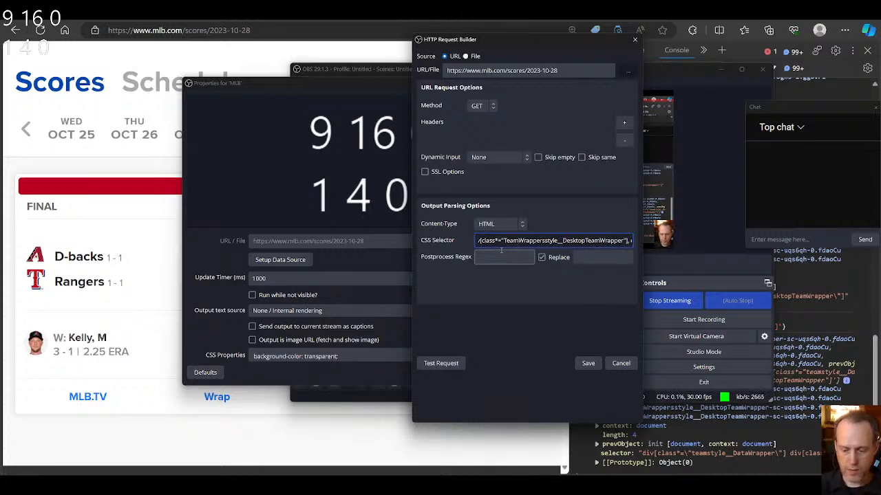
{"action": "key", "text": "ctrl+a"}
{"action": "key", "text": "Left"}
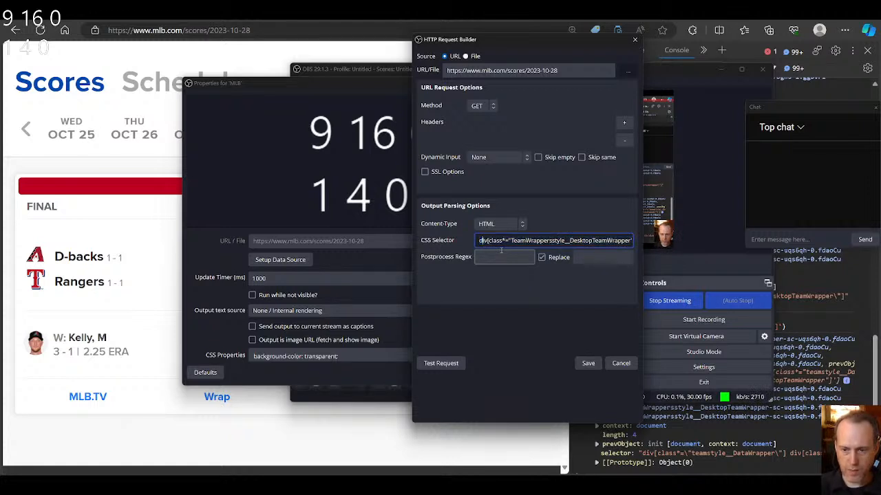
{"action": "key", "text": "End"}
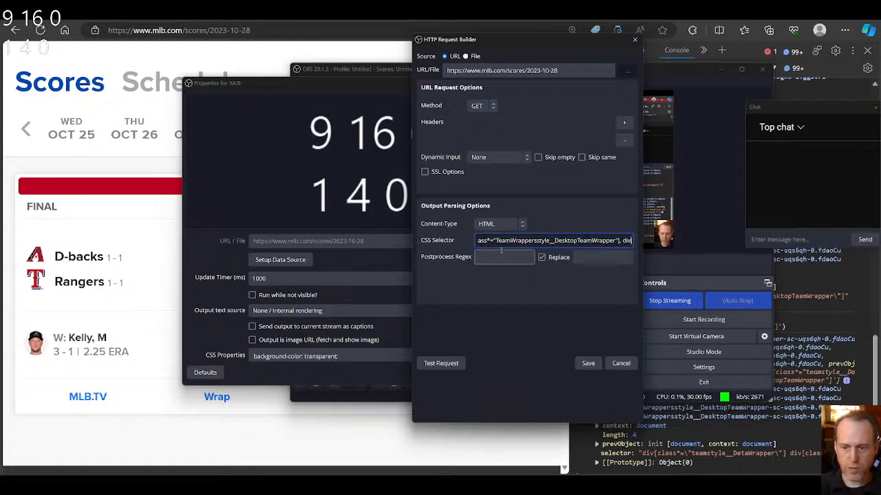
{"action": "key", "text": "BackSpace"}
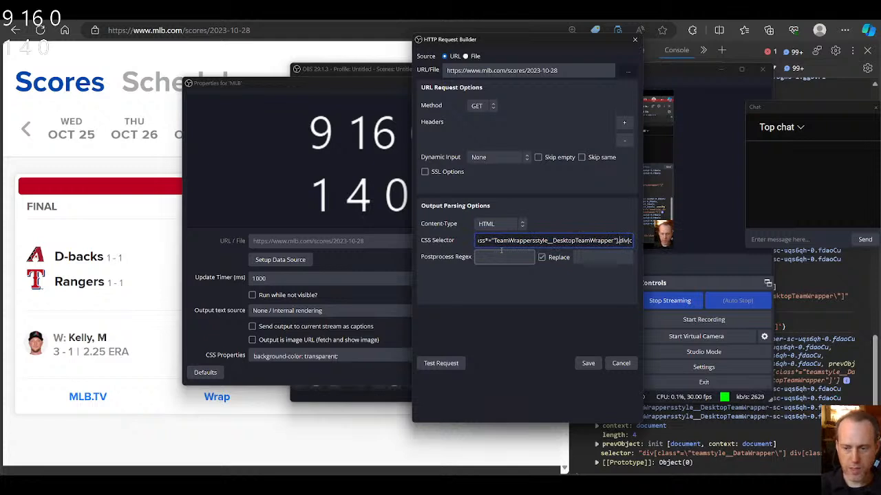
Step: Test the request, examine its parsed outputs one by one in an enlarged response window, and save the data source
{"action": "left_click", "coordinate": [441, 363]}
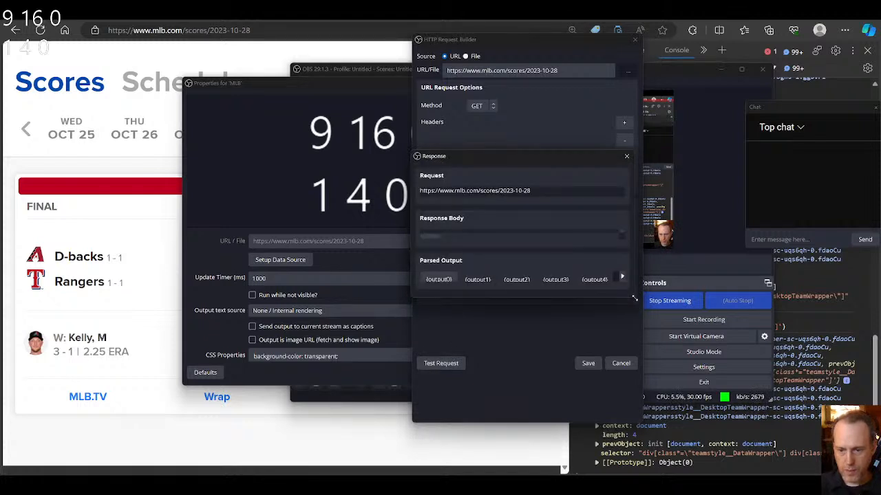
{"action": "left_click_drag", "start_coordinate": [634, 298], "coordinate": [707, 346]}
{"action": "left_click", "coordinate": [477, 313]}
{"action": "left_click", "coordinate": [519, 316]}
{"action": "left_click", "coordinate": [567, 314]}
{"action": "left_click", "coordinate": [603, 315]}
{"action": "left_click", "coordinate": [636, 316]}
{"action": "left_click", "coordinate": [669, 315]}
{"action": "left_click", "coordinate": [627, 315]}
{"action": "left_click", "coordinate": [589, 315]}
{"action": "left_click", "coordinate": [550, 313]}
{"action": "left_click", "coordinate": [511, 312]}
{"action": "left_click", "coordinate": [472, 313]}
{"action": "left_click", "coordinate": [434, 313]}
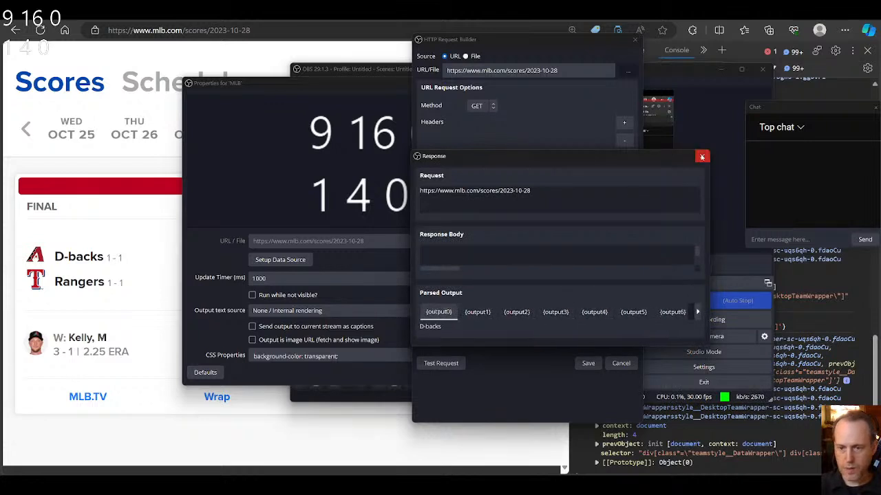
{"action": "left_click", "coordinate": [702, 157]}
{"action": "left_click", "coordinate": [584, 362]}
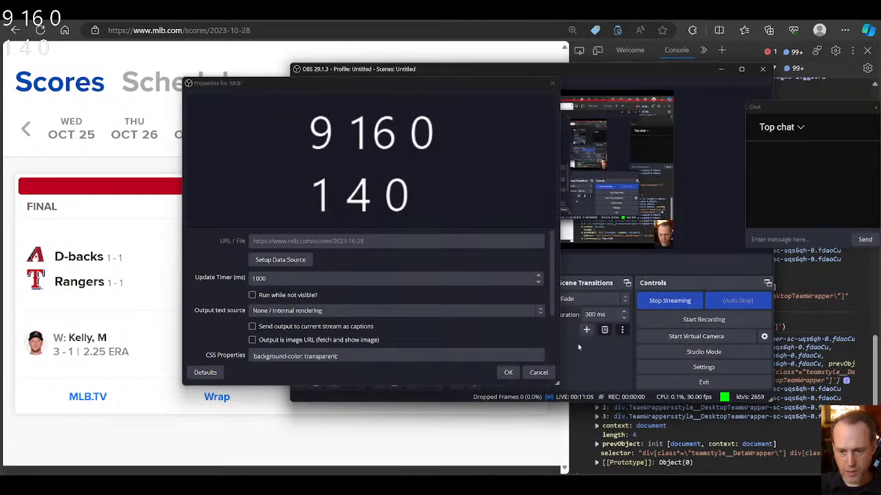
Step: Rewrite the output template as the single line {{output0}} {{output4}} {{output5}} {{output6}}<br/>
{"action": "scroll", "coordinate": [419, 335], "scroll_direction": "down", "scroll_amount": 3}
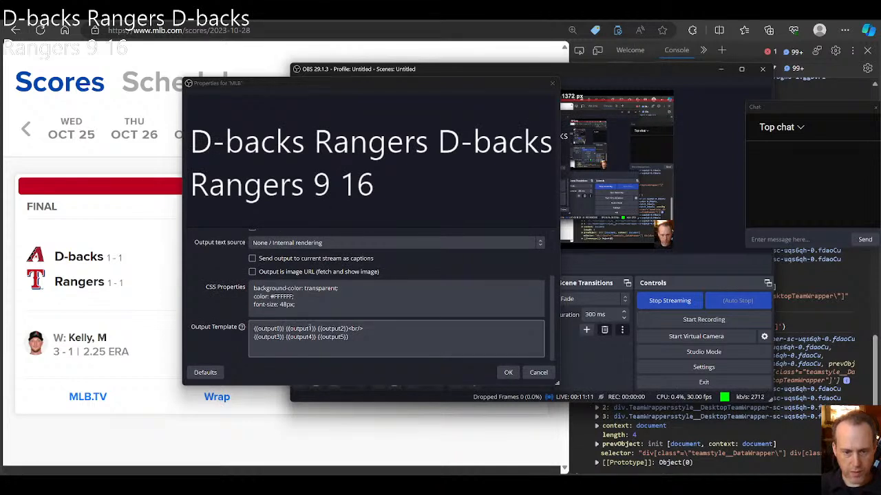
{"action": "left_click_drag", "start_coordinate": [284, 338], "coordinate": [286, 329]}
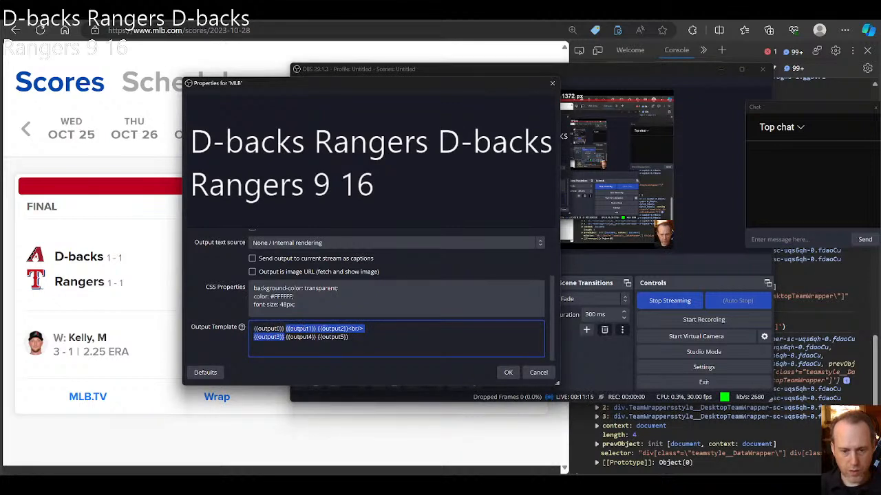
{"action": "key", "text": "BackSpace"}
{"action": "key", "text": "BackSpace"}
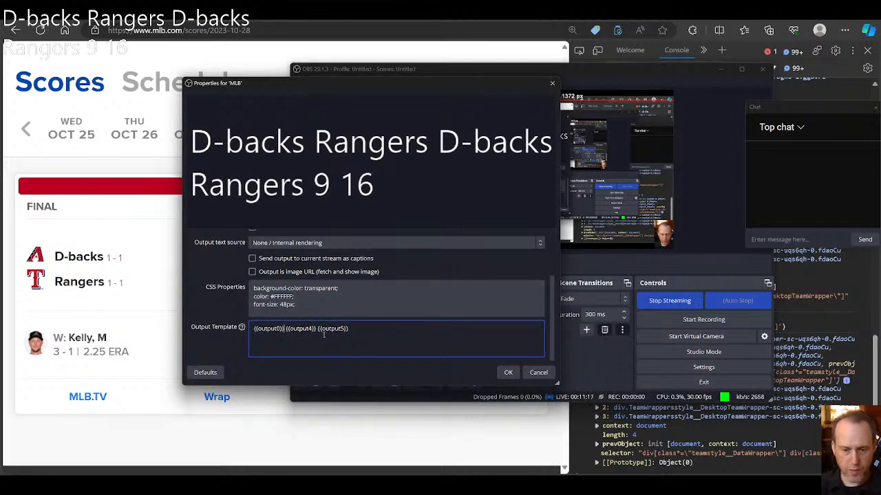
{"action": "left_click_drag", "start_coordinate": [358, 331], "coordinate": [318, 329]}
{"action": "key", "text": "ctrl+c"}
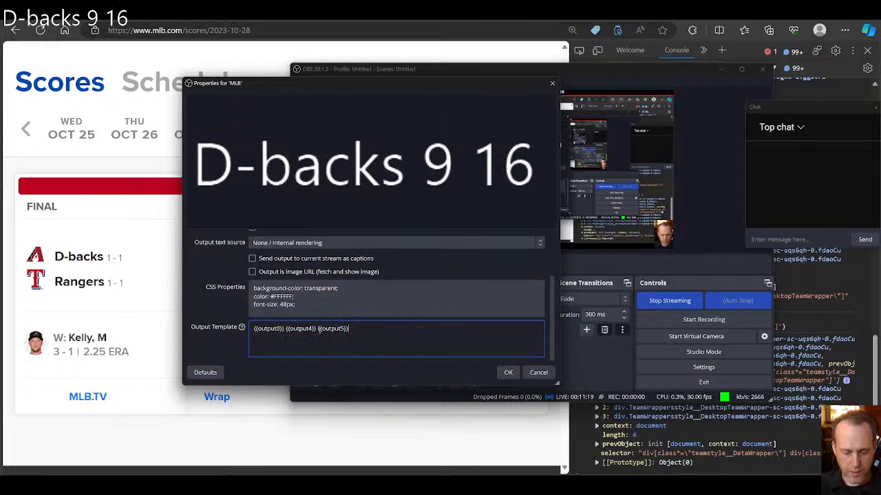
{"action": "left_click", "coordinate": [376, 333]}
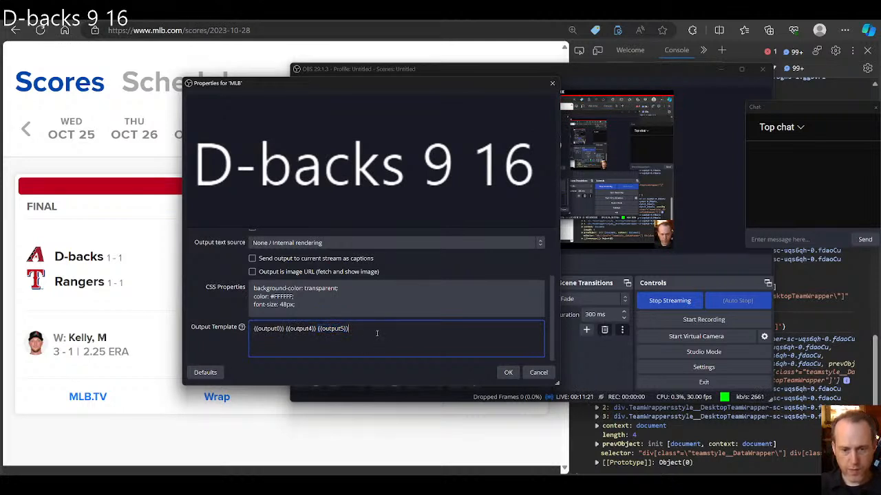
{"action": "key", "text": "ctrl+v"}
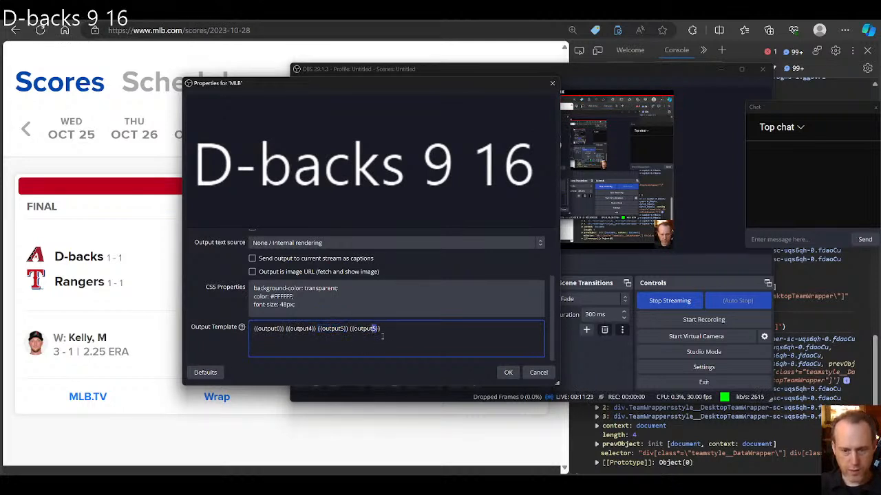
{"action": "type", "text": "<br/>"}
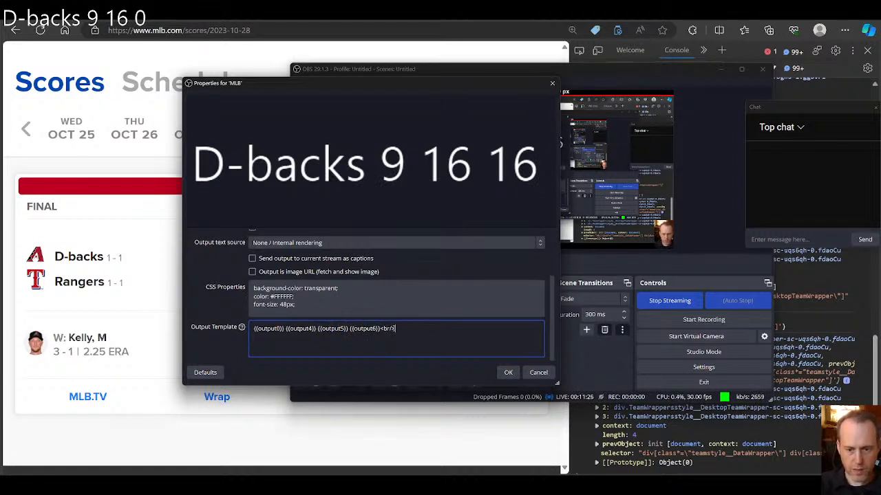
Step: Duplicate the output template line onto a second line and remove the <br/> from the copy
{"action": "key", "text": "ctrl+a"}
{"action": "key", "text": "ctrl+c"}
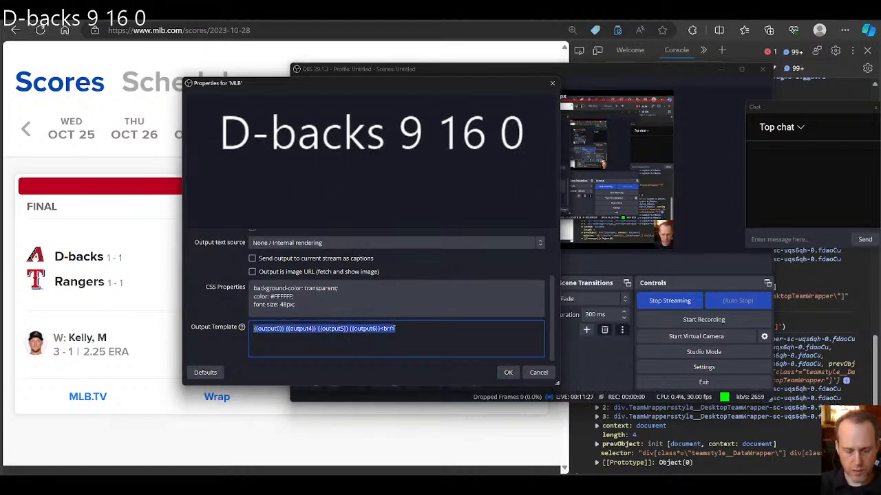
{"action": "left_click", "coordinate": [395, 329]}
{"action": "key", "text": "Return"}
{"action": "key", "text": "ctrl+v"}
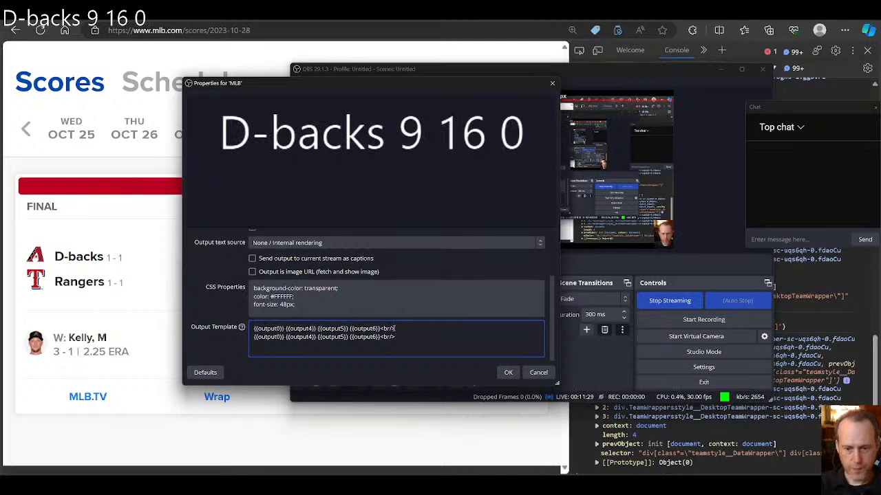
{"action": "key", "text": "BackSpace"}
{"action": "key", "text": "BackSpace"}
{"action": "key", "text": "BackSpace"}
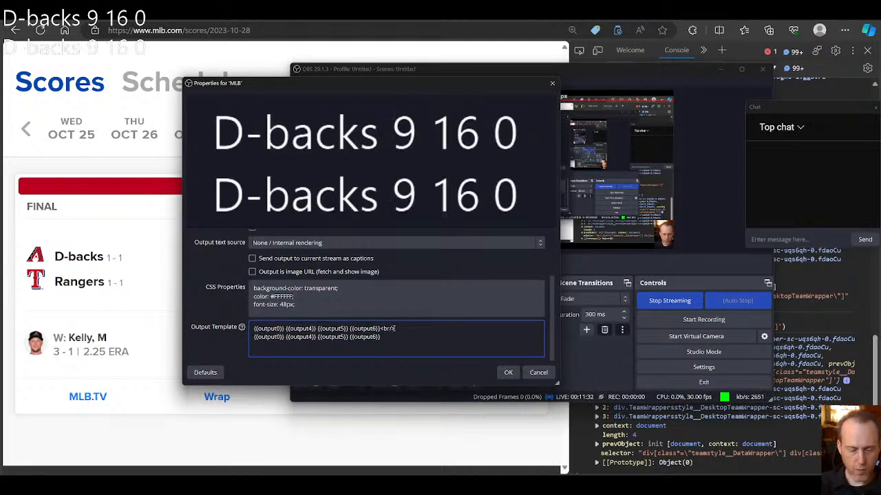
Step: Change the second template line to {{output1}} {{output7}} {{output8}} {{output9}}
{"action": "key", "text": "BackSpace"}
{"action": "type", "text": "7"}
{"action": "key", "text": "ctrl+Right"}
{"action": "key", "text": "BackSpace"}
{"action": "type", "text": "8"}
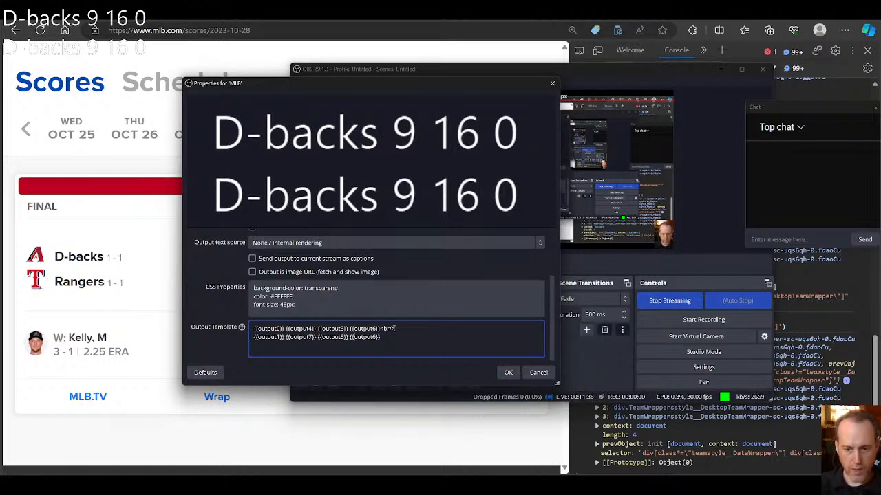
{"action": "key", "text": "End"}
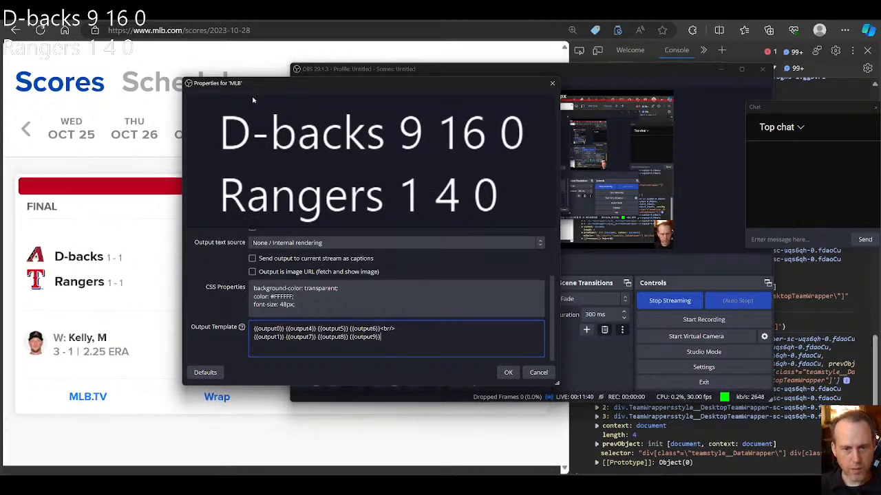
Step: Review and accept the MLB source's properties, and enlarge its overlay on the canvas
{"action": "left_click_drag", "start_coordinate": [277, 91], "coordinate": [368, 140]}
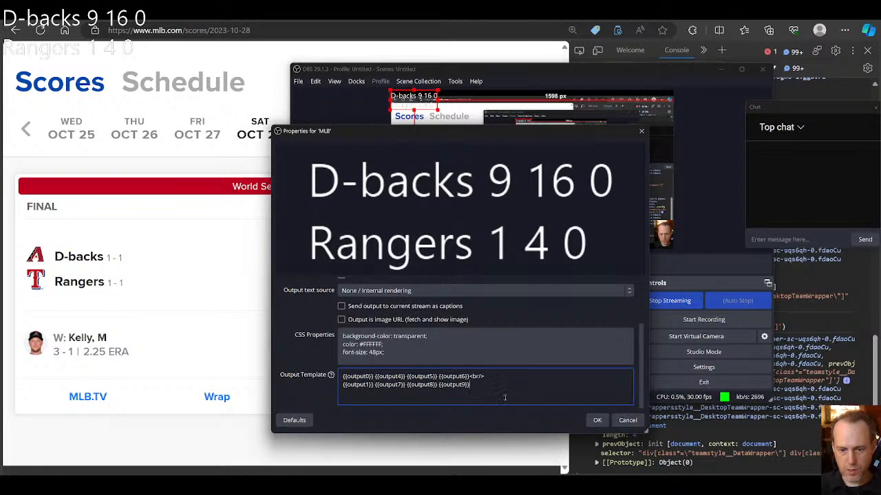
{"action": "scroll", "coordinate": [511, 387], "scroll_direction": "up", "scroll_amount": 3}
{"action": "scroll", "coordinate": [511, 387], "scroll_direction": "down", "scroll_amount": 3}
{"action": "left_click", "coordinate": [596, 421]}
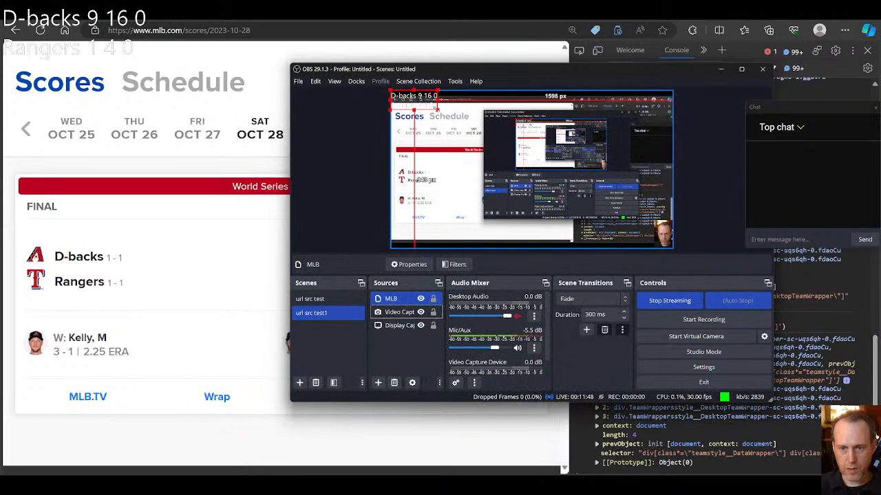
{"action": "left_click_drag", "start_coordinate": [438, 109], "coordinate": [474, 150]}
Step: Set the MLB source's CSS background-color to black and place its overlay, reduced in size, near the canvas's upper-left corner
{"action": "left_click", "coordinate": [409, 265]}
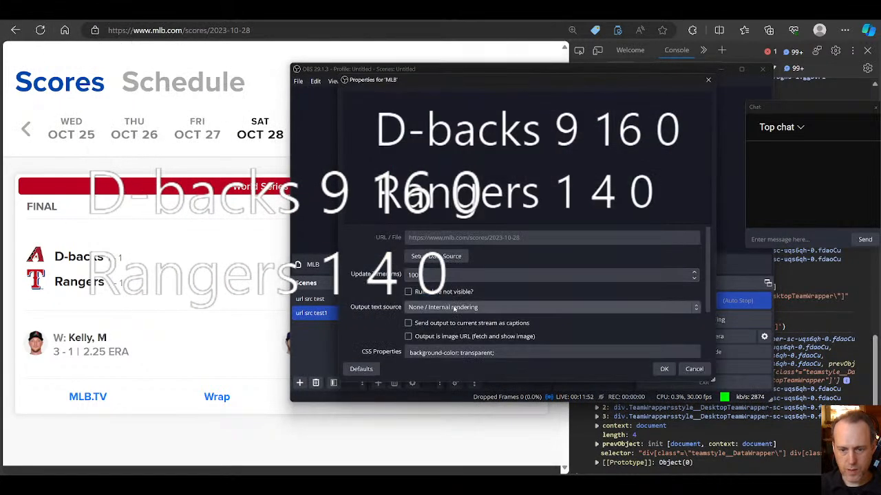
{"action": "scroll", "coordinate": [470, 327], "scroll_direction": "down", "scroll_amount": 2}
{"action": "double_click", "coordinate": [477, 285]}
{"action": "type", "text": "black"}
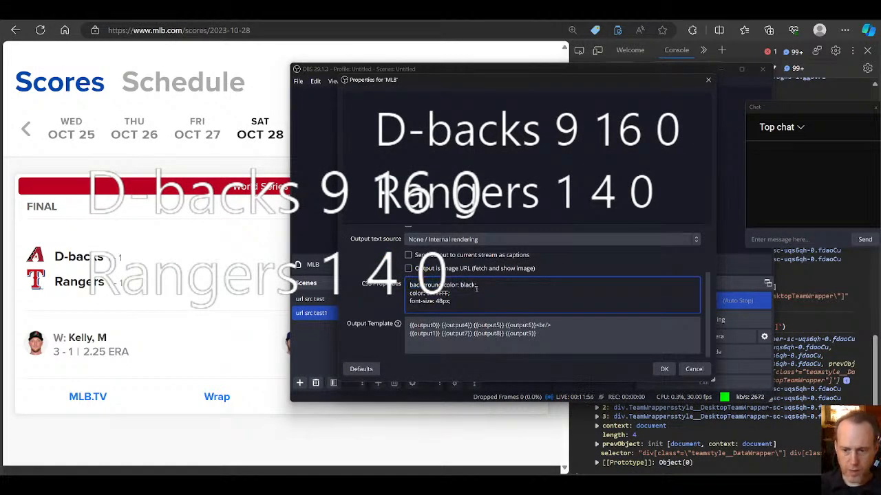
{"action": "left_click", "coordinate": [664, 369]}
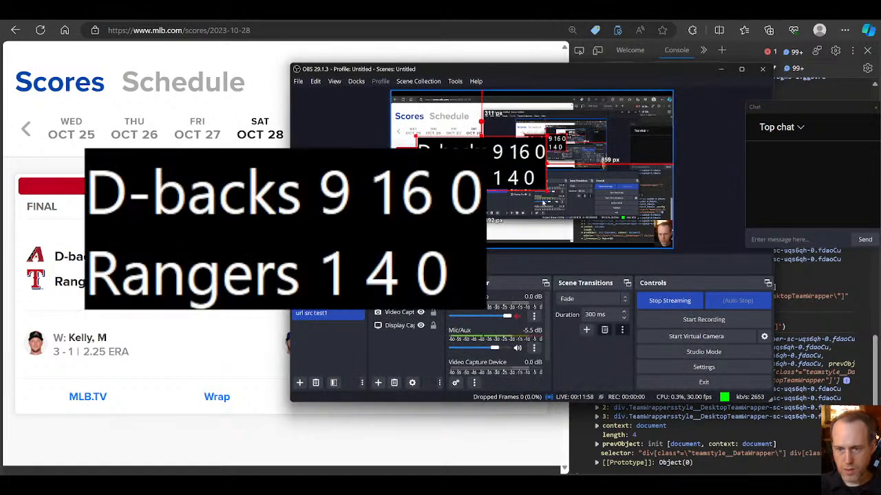
{"action": "left_click_drag", "start_coordinate": [514, 178], "coordinate": [454, 122]}
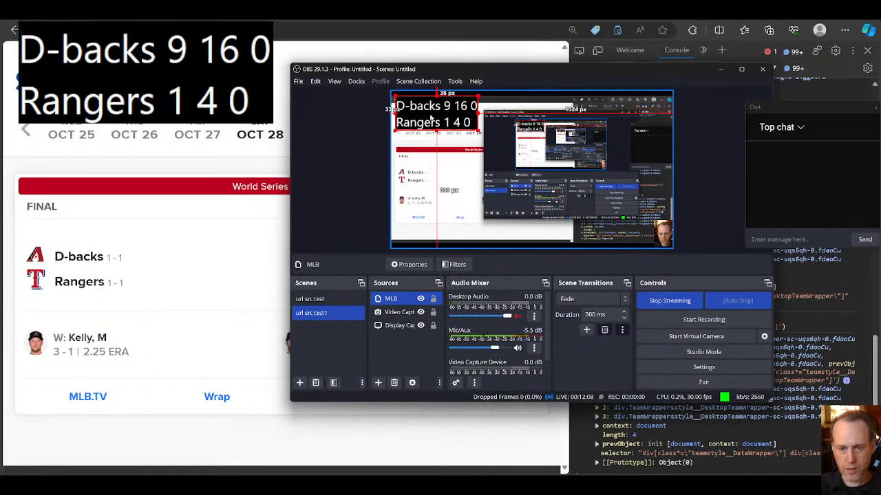
Step: Move the MLB overlay slightly down and right on the canvas, and switch to the browser's nba.com/games page
{"action": "mouse_move", "coordinate": [181, 285]}
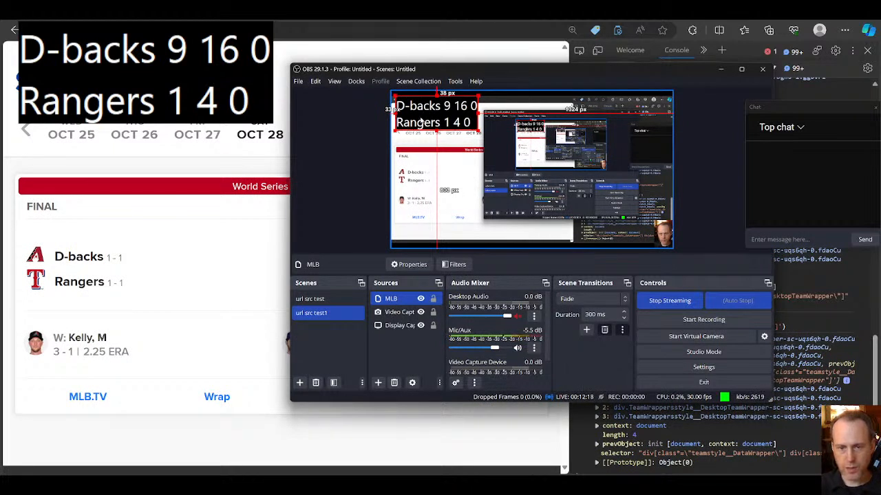
{"action": "left_click_drag", "start_coordinate": [441, 121], "coordinate": [453, 130]}
{"action": "left_click", "coordinate": [466, 153]}
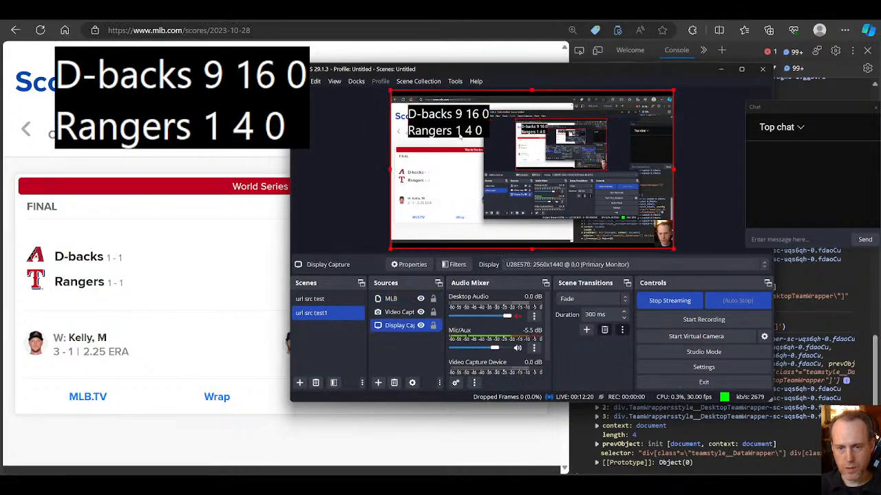
{"action": "left_click", "coordinate": [702, 210]}
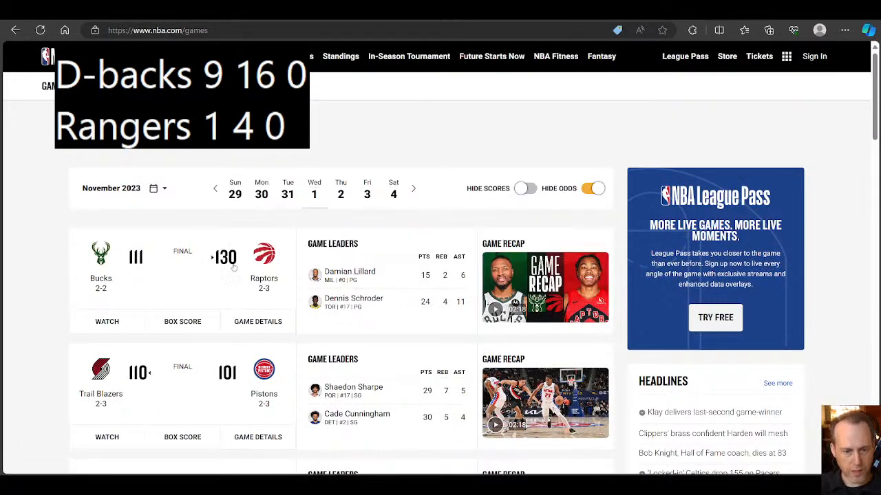
Step: Switch back to OBS and set the MLB source's update timer to 10000 ms
{"action": "left_click", "coordinate": [558, 486]}
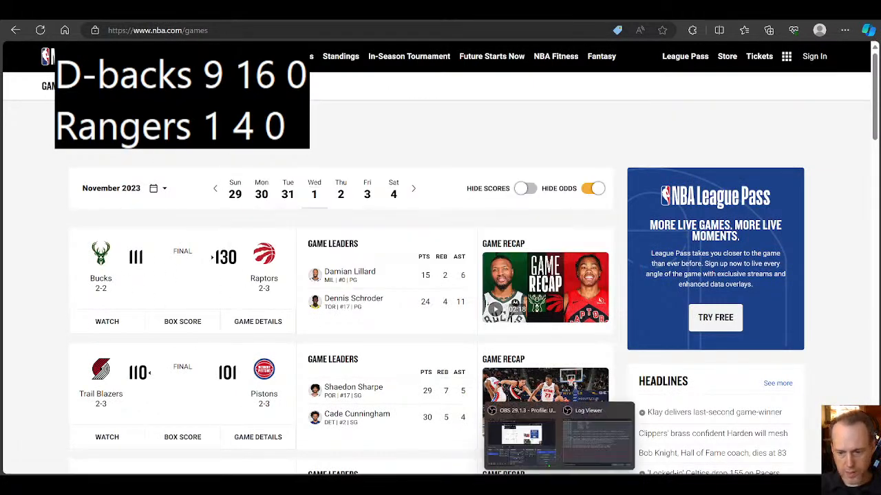
{"action": "left_click", "coordinate": [521, 433]}
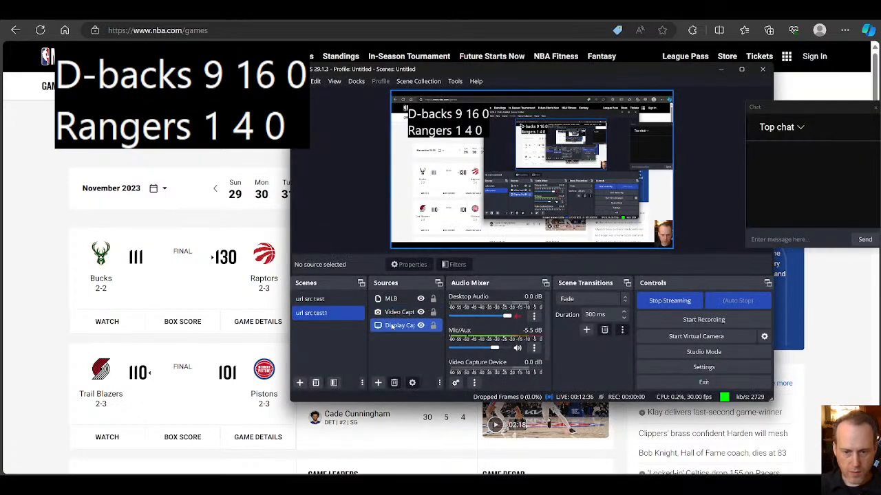
{"action": "left_click", "coordinate": [395, 299]}
{"action": "left_click", "coordinate": [403, 265]}
{"action": "left_click", "coordinate": [426, 275]}
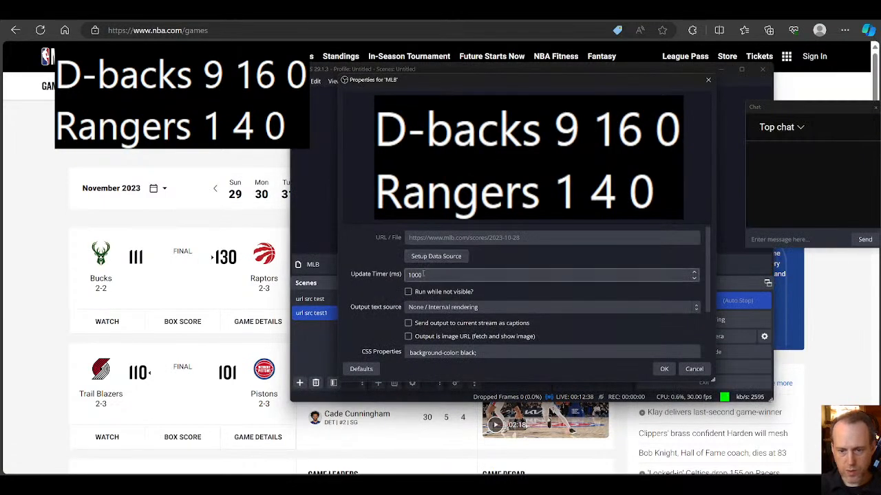
{"action": "left_click", "coordinate": [664, 368]}
Step: Shrink the MLB overlay into the canvas's upper-left corner and bring the NBA games page to the front
{"action": "left_click_drag", "start_coordinate": [490, 139], "coordinate": [407, 102]}
{"action": "left_click", "coordinate": [702, 171]}
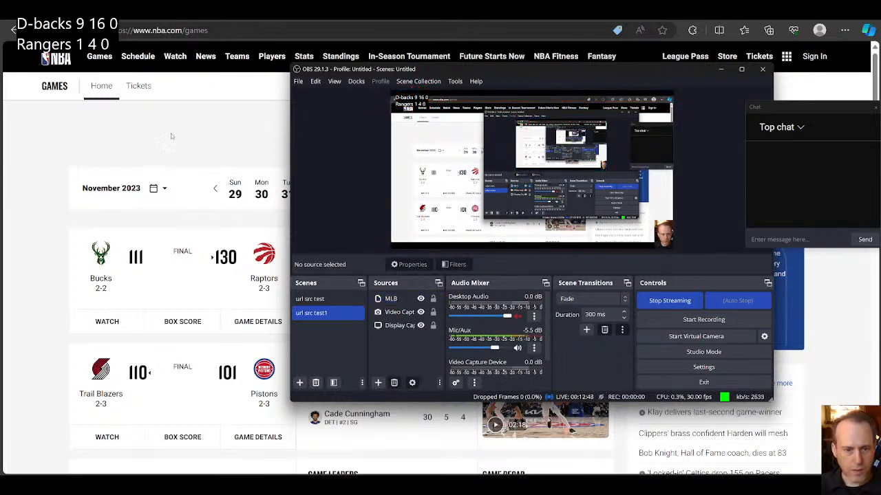
{"action": "left_click", "coordinate": [219, 143]}
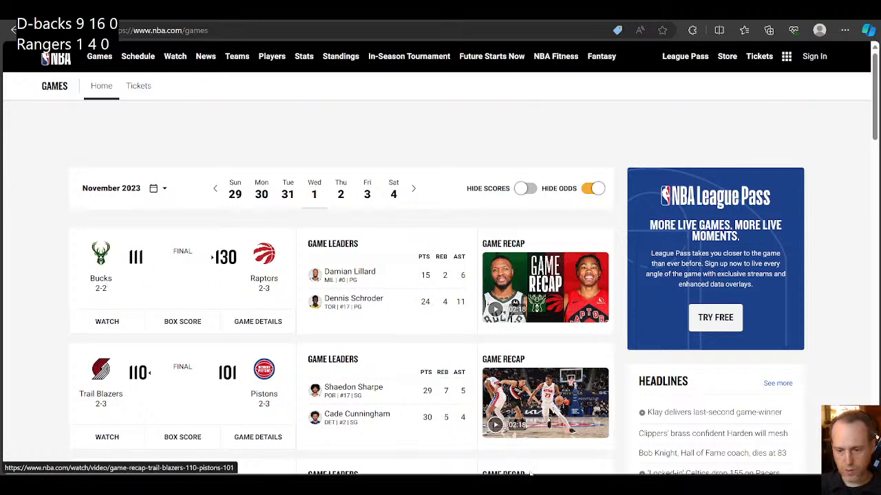
Step: Switch to OBS and add a new URL Source named NBA to the url src test1 scene
{"action": "mouse_move", "coordinate": [559, 485]}
{"action": "left_click", "coordinate": [521, 435]}
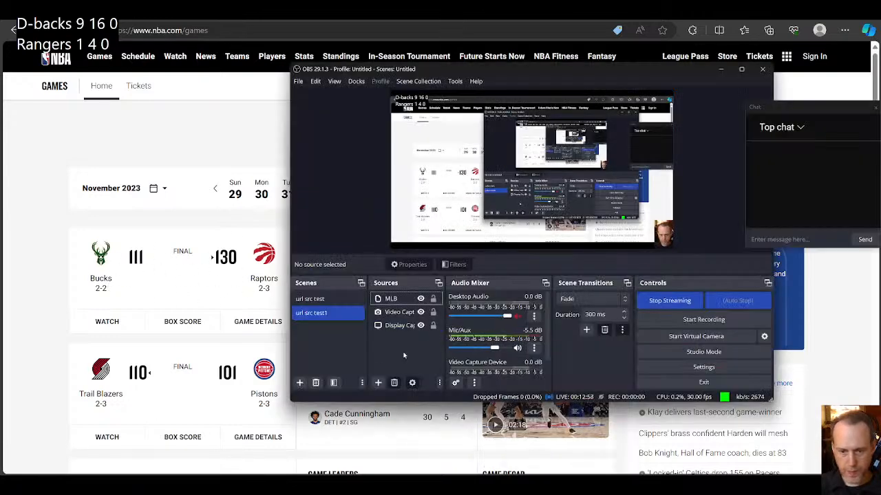
{"action": "left_click", "coordinate": [378, 383]}
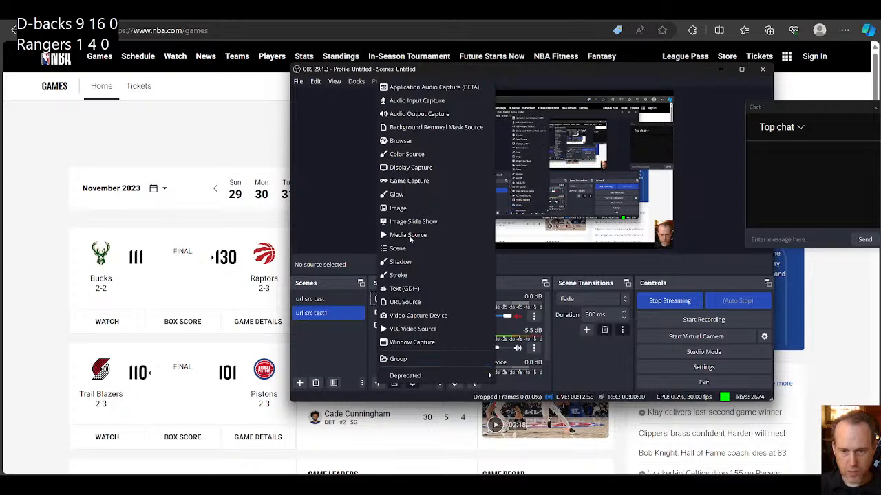
{"action": "left_click", "coordinate": [400, 300]}
{"action": "type", "text": "NBA"}
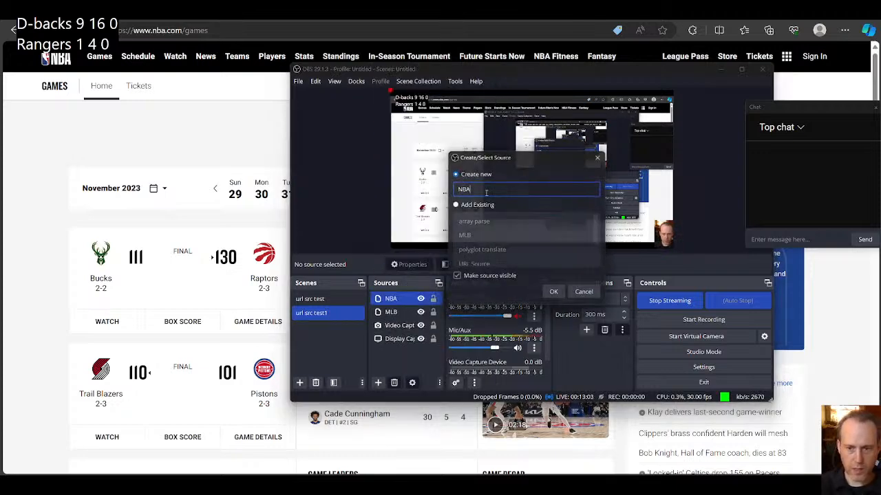
{"action": "key", "text": "Return"}
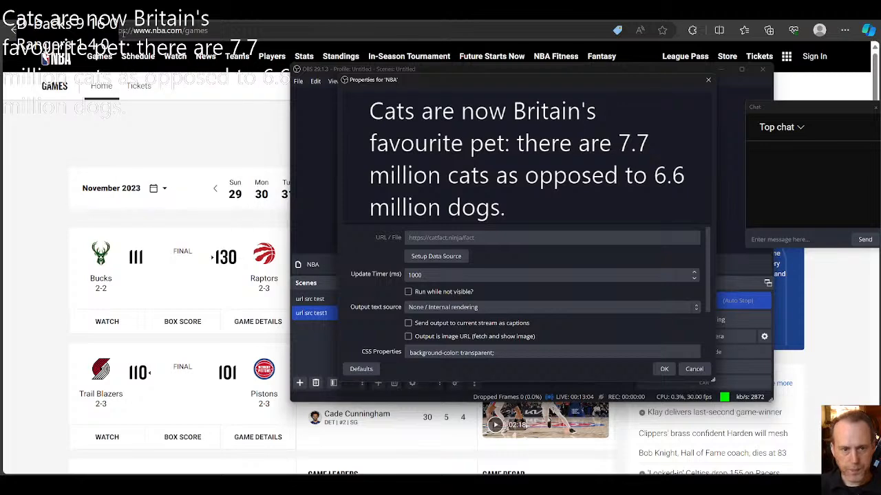
{"action": "left_click", "coordinate": [143, 29]}
{"action": "key", "text": "ctrl+c"}
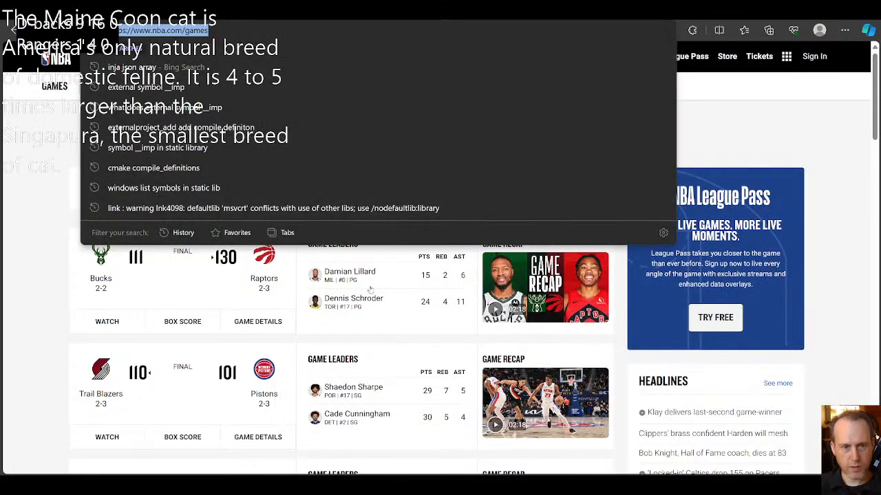
{"action": "key", "text": "alt+Tab"}
{"action": "left_click", "coordinate": [442, 253]}
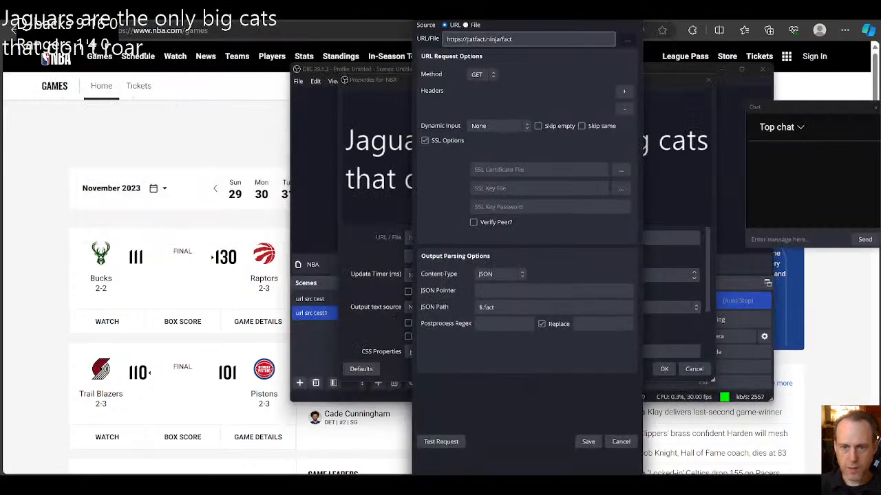
{"action": "key", "text": "ctrl+a"}
{"action": "key", "text": "ctrl+v"}
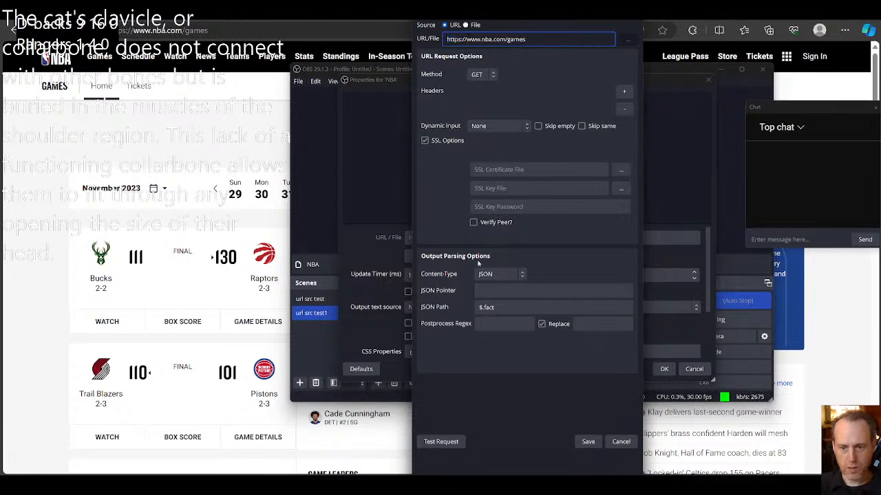
Step: Set the NBA source's output content type to Text, run a test request, and close the response
{"action": "left_click", "coordinate": [501, 274]}
{"action": "left_click", "coordinate": [487, 285]}
{"action": "left_click", "coordinate": [440, 442]}
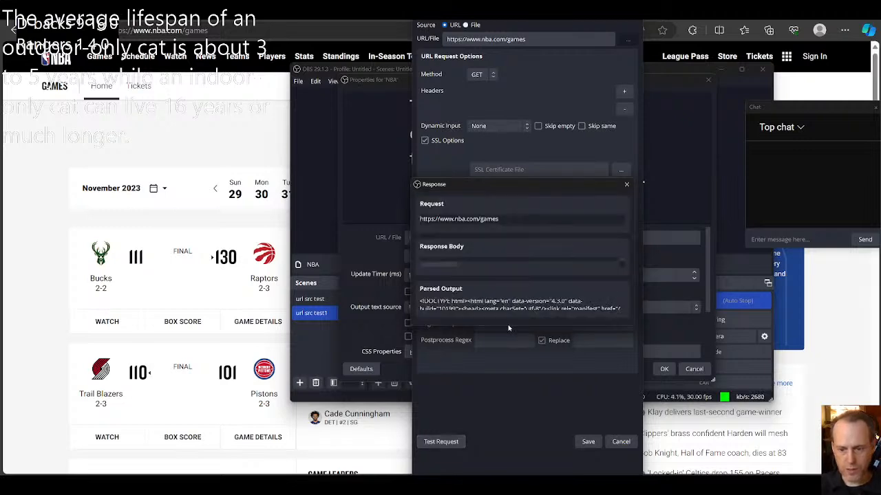
{"action": "left_click", "coordinate": [626, 184]}
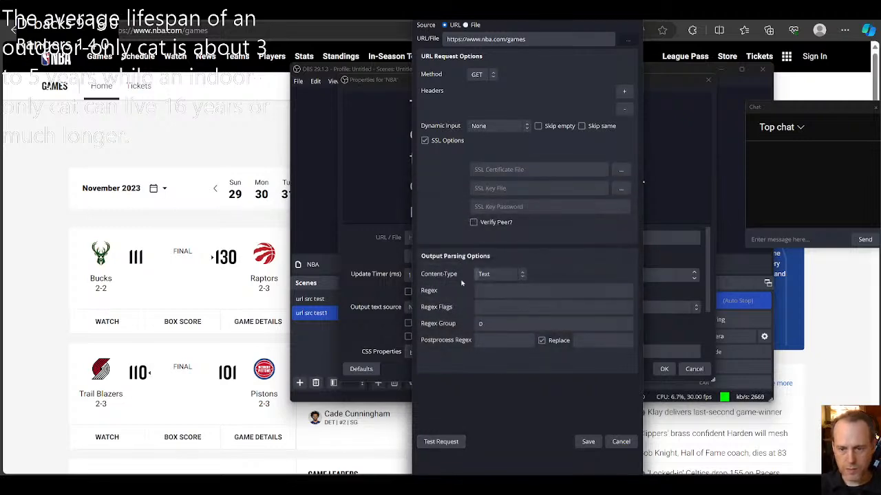
Step: Open the browser's developer tools on the NBA games page, clear the console, and inspect the Bucks' score element
{"action": "left_click", "coordinate": [154, 159]}
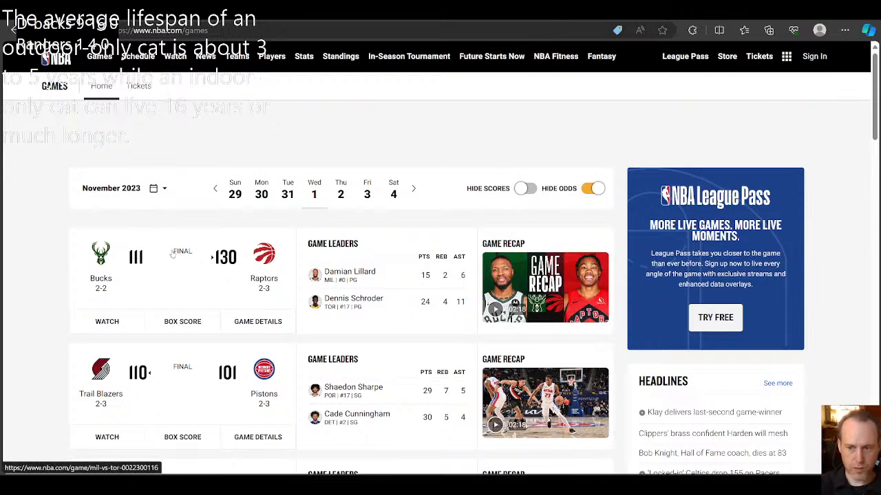
{"action": "key", "text": "F12"}
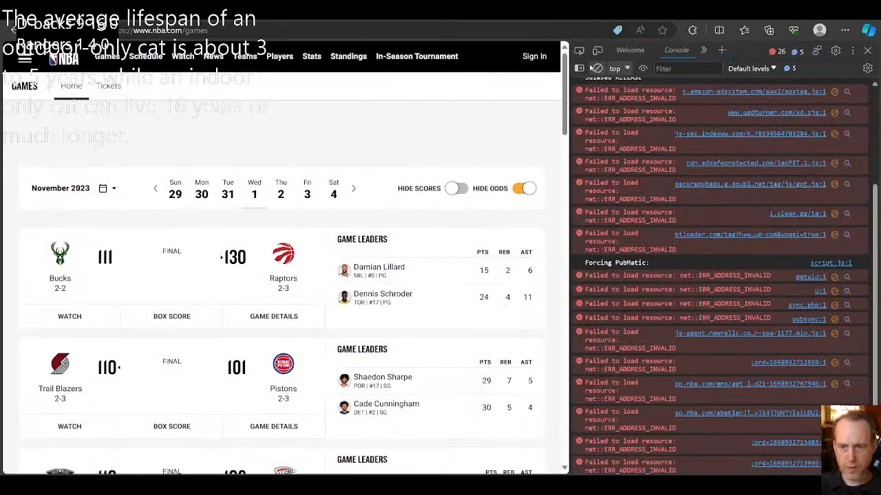
{"action": "left_click", "coordinate": [597, 68]}
{"action": "left_click", "coordinate": [578, 51]}
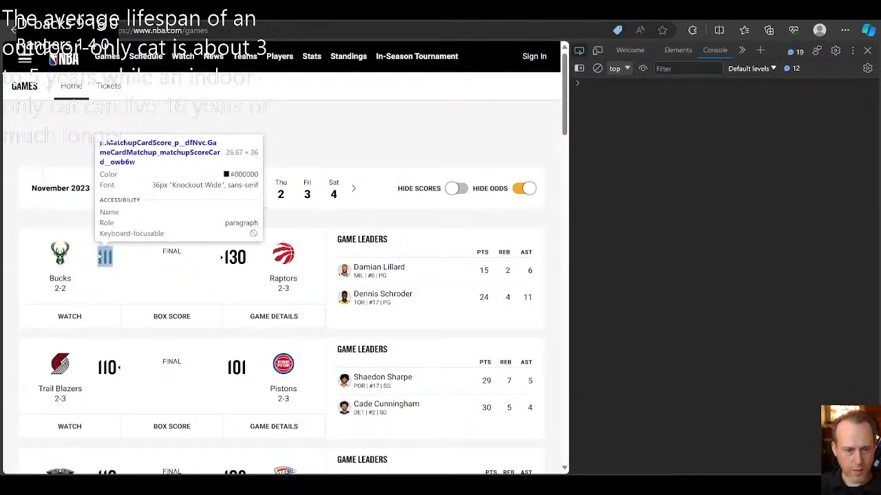
{"action": "left_click", "coordinate": [107, 258]}
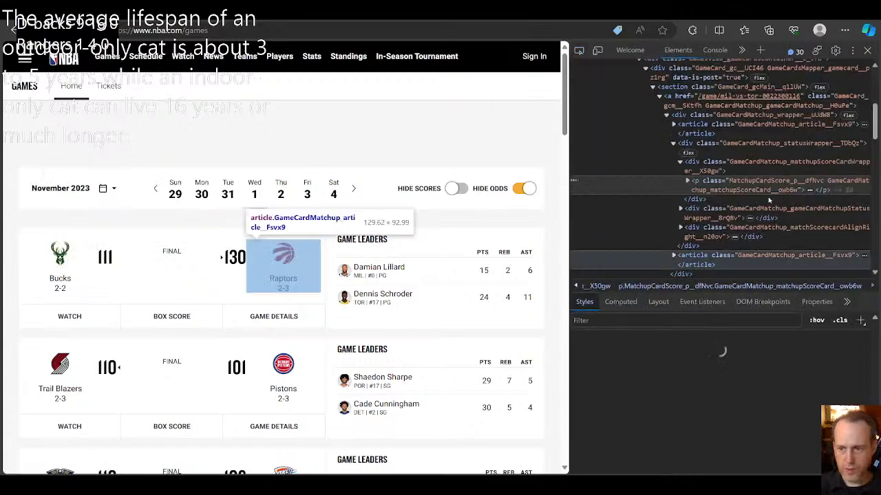
Step: Copy the class name part GameCardMatchup_matchupScoreCard from the inspected score paragraph, leaving out its hash suffix
{"action": "left_click_drag", "start_coordinate": [731, 181], "coordinate": [798, 191]}
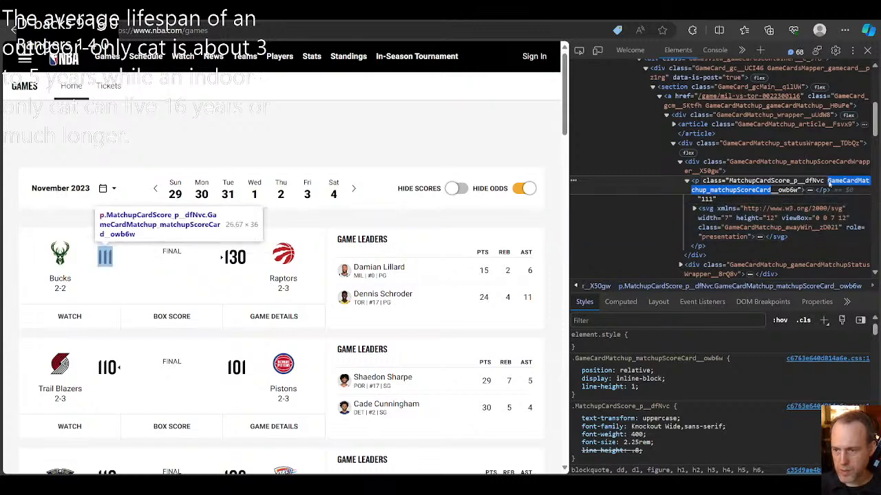
{"action": "left_click", "coordinate": [835, 183]}
{"action": "left_click_drag", "start_coordinate": [828, 181], "coordinate": [769, 192]}
{"action": "key", "text": "ctrl+c"}
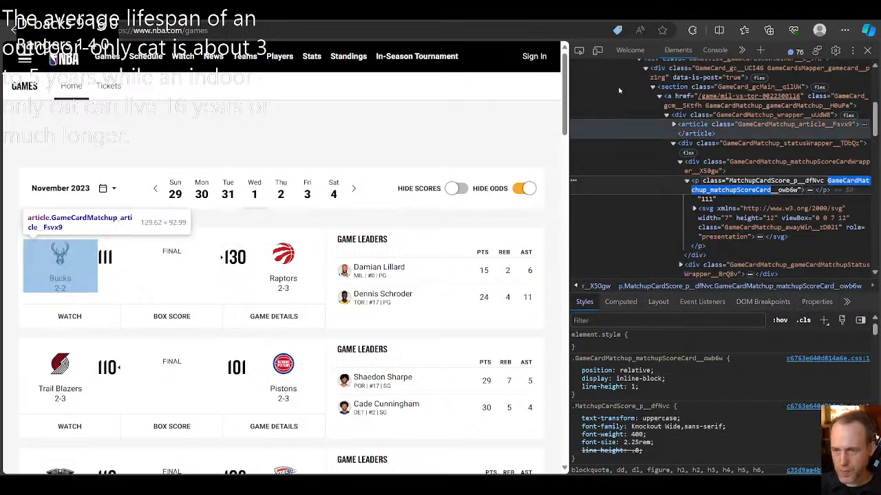
Step: Check in the browser console whether jQuery and $ are available on the NBA page
{"action": "left_click", "coordinate": [715, 50]}
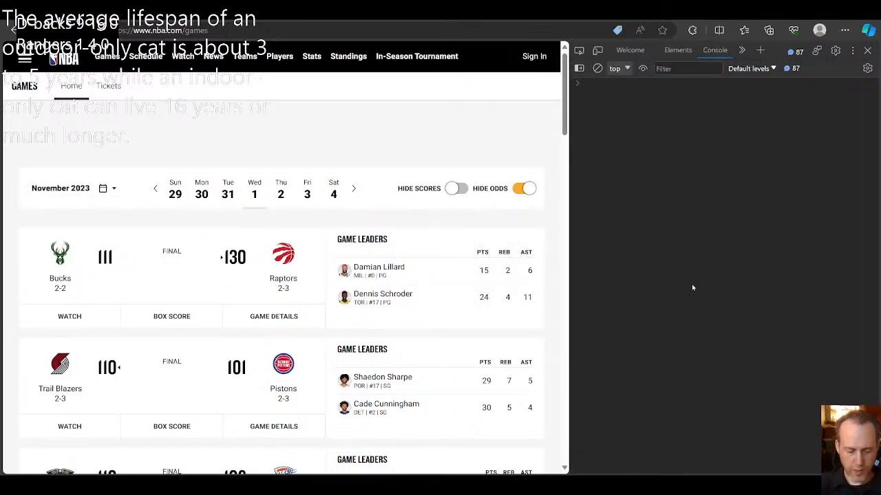
{"action": "type", "text": "jQ"}
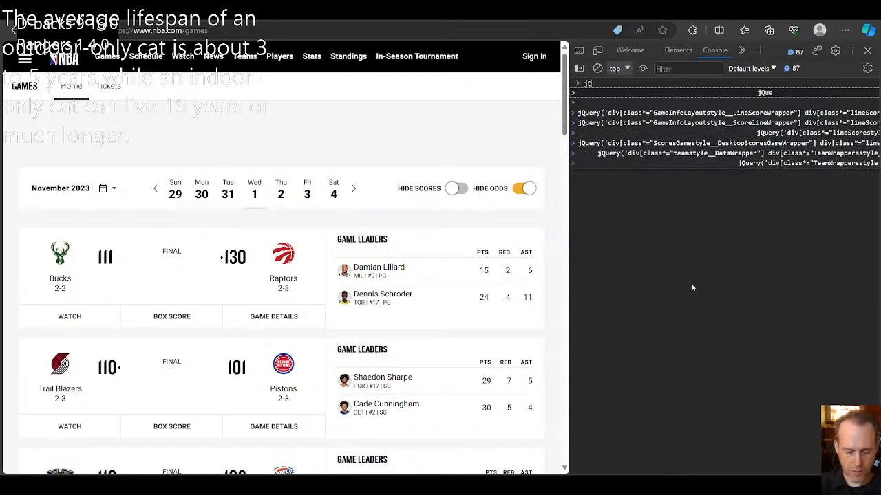
{"action": "type", "text": "uery"}
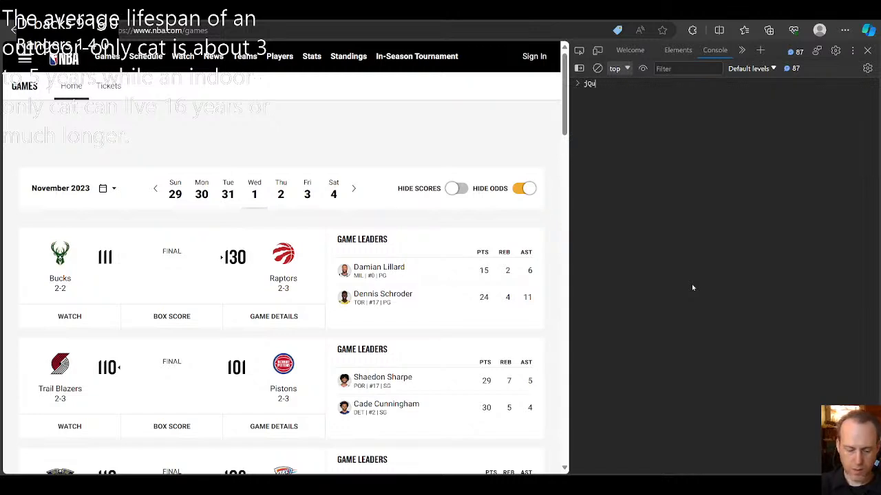
{"action": "key", "text": "Return"}
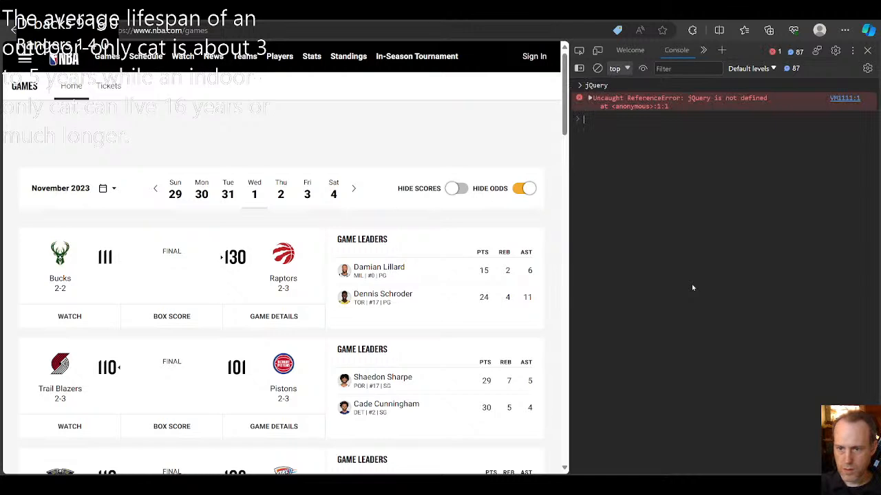
{"action": "type", "text": "$"}
{"action": "key", "text": "Return"}
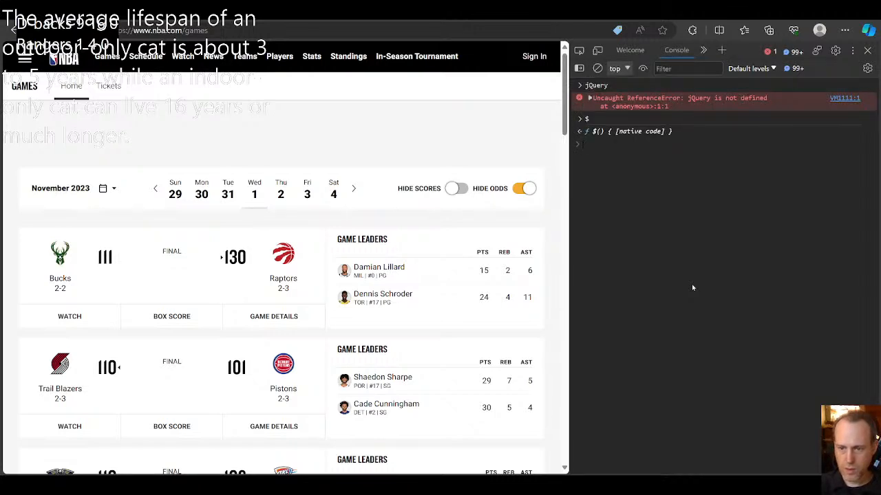
Step: Run the query $('p[class*="GameCardMatchup_matchupScoreCard"]') in the console and expand the returned element
{"action": "type", "text": "$(\"p"}
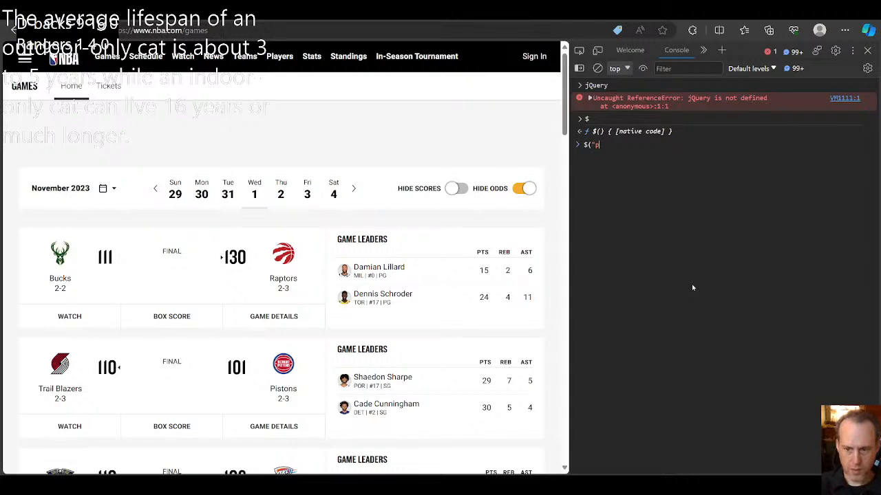
{"action": "type", "text": "[clas"}
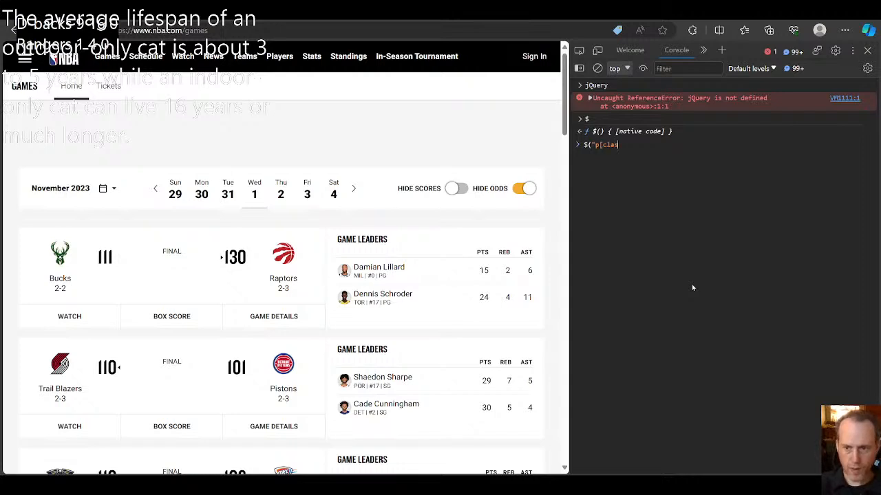
{"action": "type", "text": "s*=\""}
{"action": "key", "text": "ctrl+v"}
{"action": "type", "text": "\""}
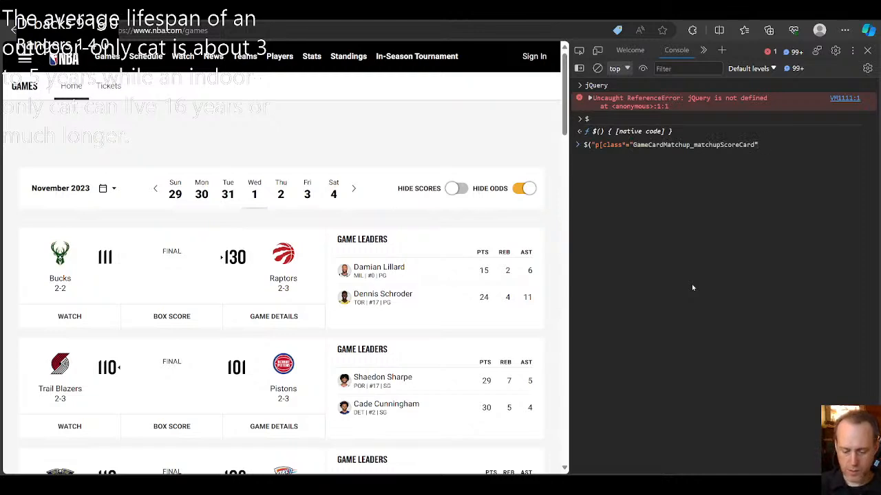
{"action": "type", "text": "]"}
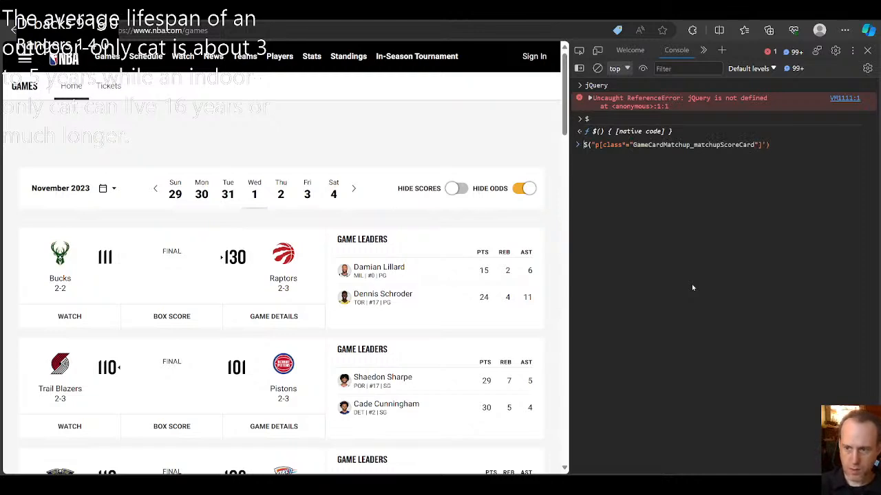
{"action": "key", "text": "BackSpace"}
{"action": "type", "text": "'"}
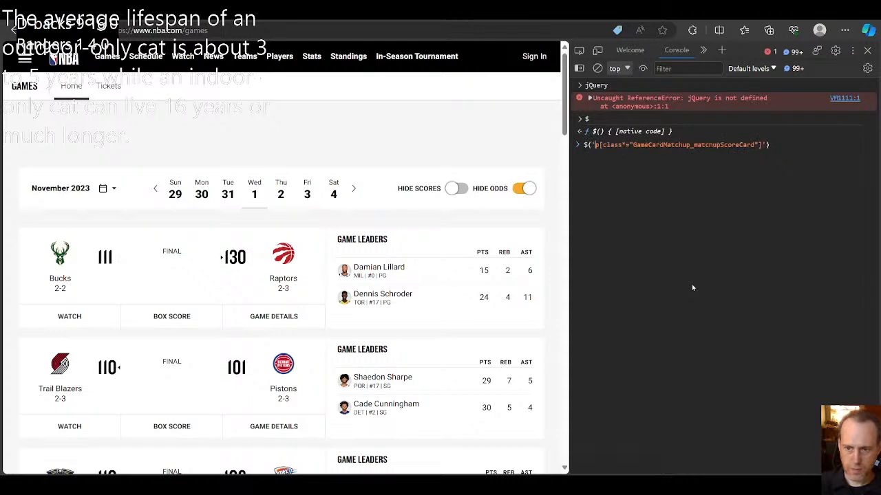
{"action": "key", "text": "Return"}
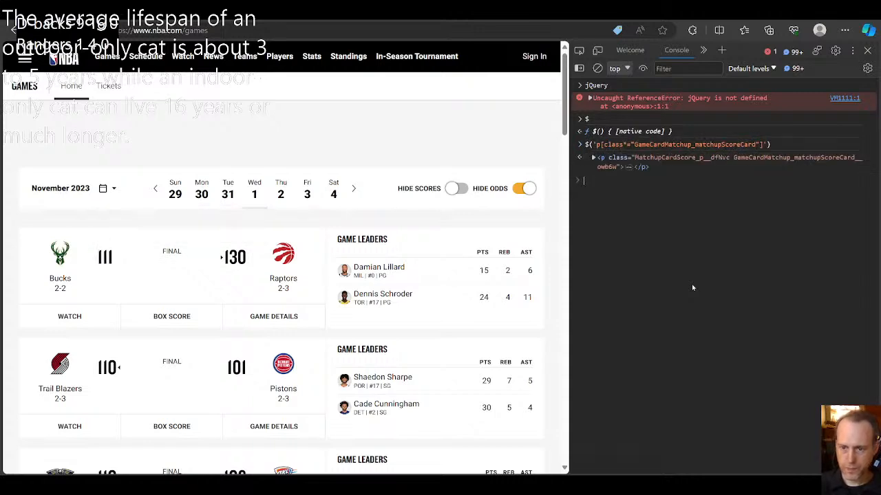
{"action": "left_click", "coordinate": [593, 158]}
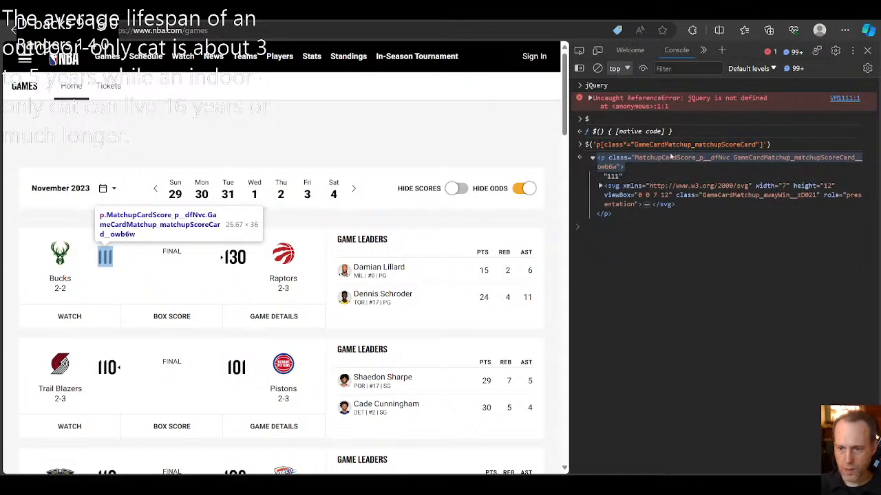
Step: Inspect the Raptors' score element and copy the class name part GameCardMatchup_matchupScoreCard from its paragraph, leaving out the hash suffix
{"action": "left_click", "coordinate": [592, 159]}
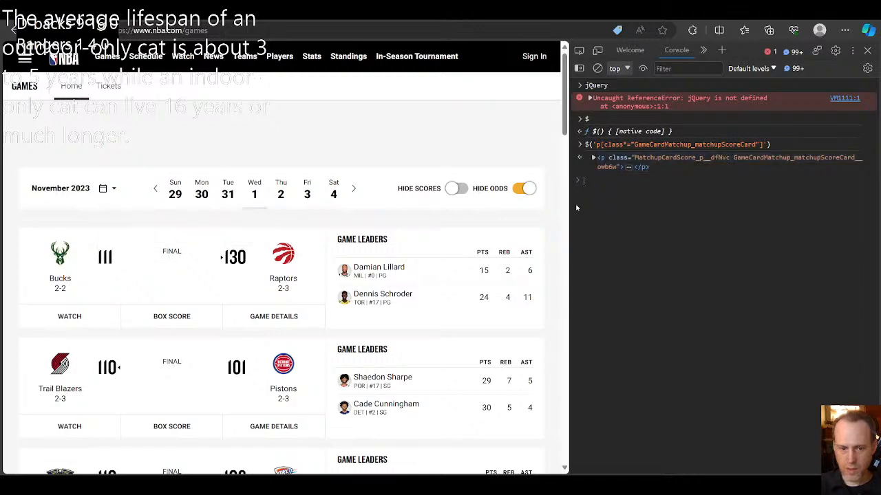
{"action": "left_click", "coordinate": [578, 50]}
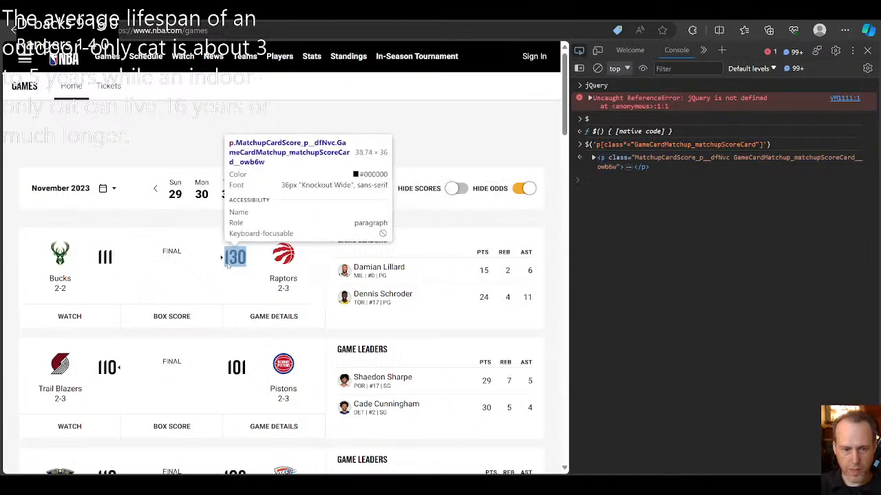
{"action": "left_click", "coordinate": [234, 262]}
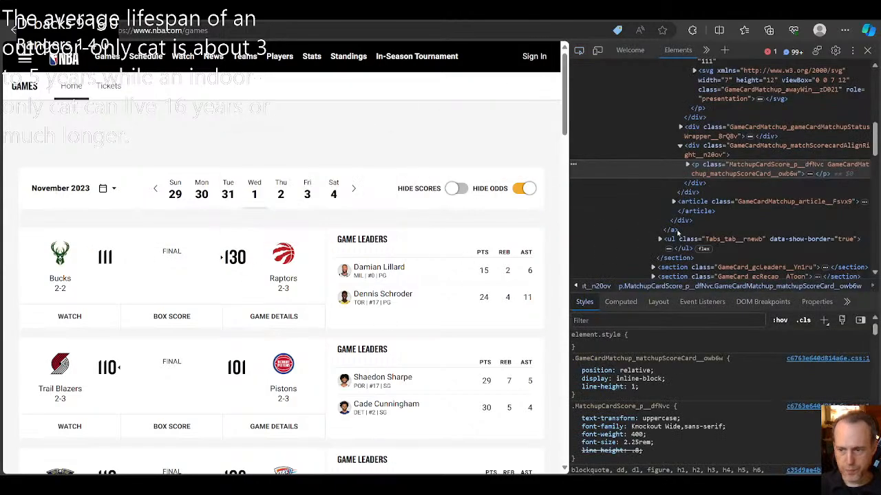
{"action": "left_click", "coordinate": [832, 166]}
{"action": "key", "text": "Right"}
{"action": "left_click_drag", "start_coordinate": [828, 167], "coordinate": [770, 179]}
{"action": "key", "text": "ctrl+c"}
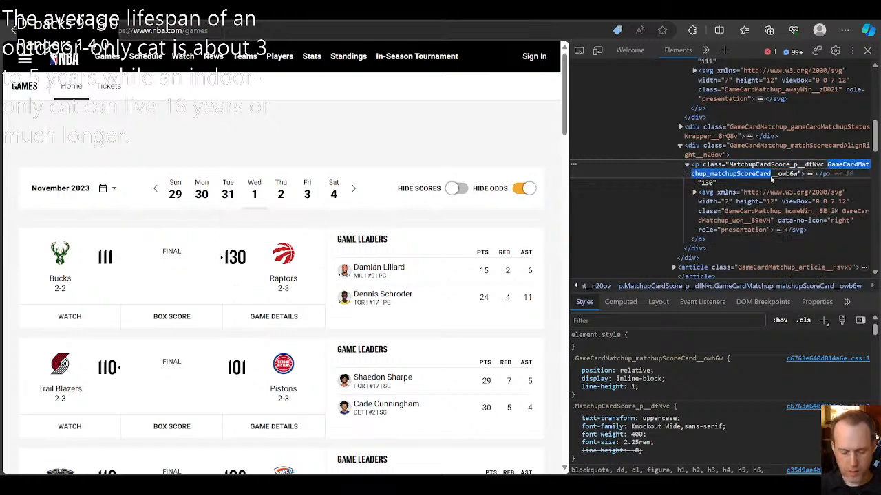
Step: Run the console query $('p[class*="GameCardMatchup_matchupScoreCard"],p[class*="GameCardMatchup_matchupScoreCard"]') and look inside the returned element
{"action": "left_click", "coordinate": [706, 50]}
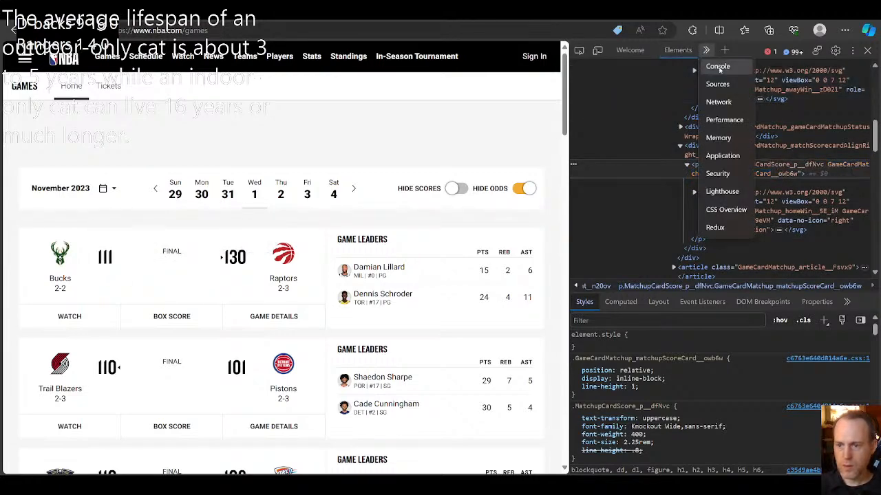
{"action": "left_click", "coordinate": [717, 67]}
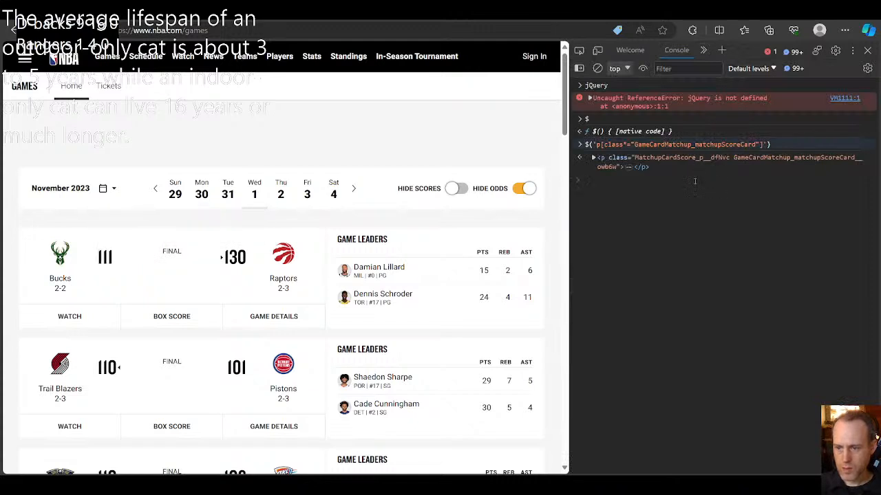
{"action": "key", "text": "Up"}
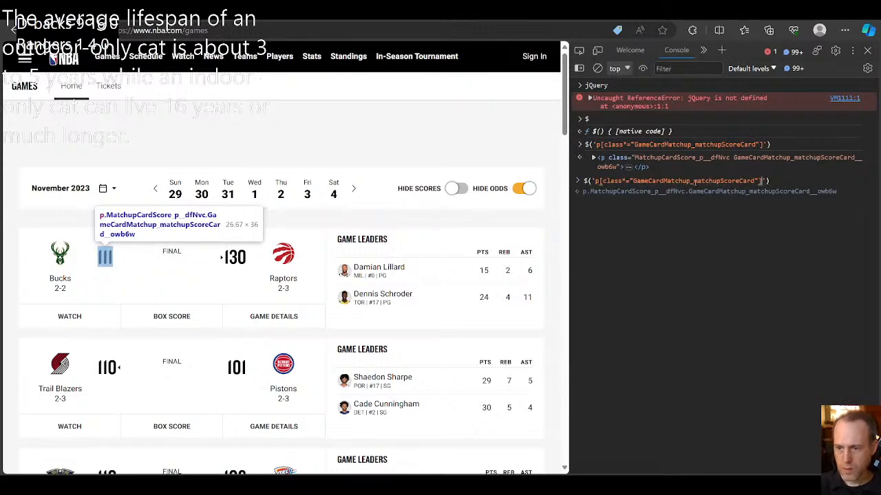
{"action": "type", "text": ",p"}
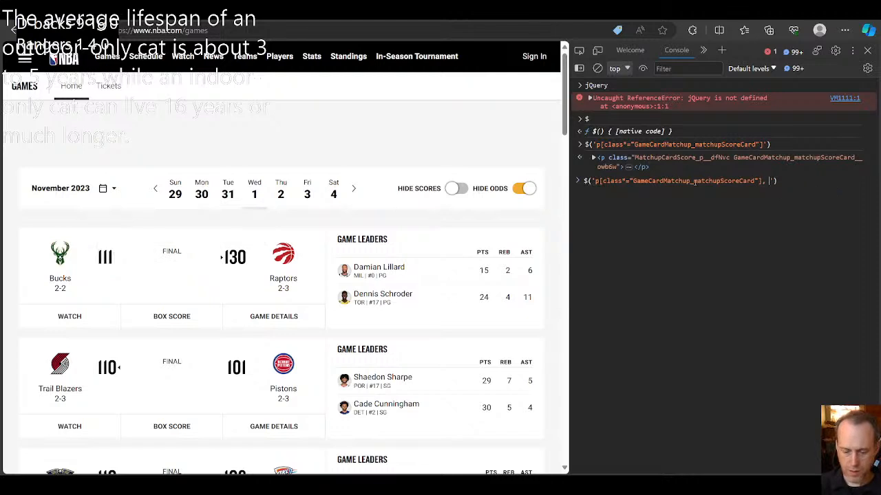
{"action": "type", "text": "[class="}
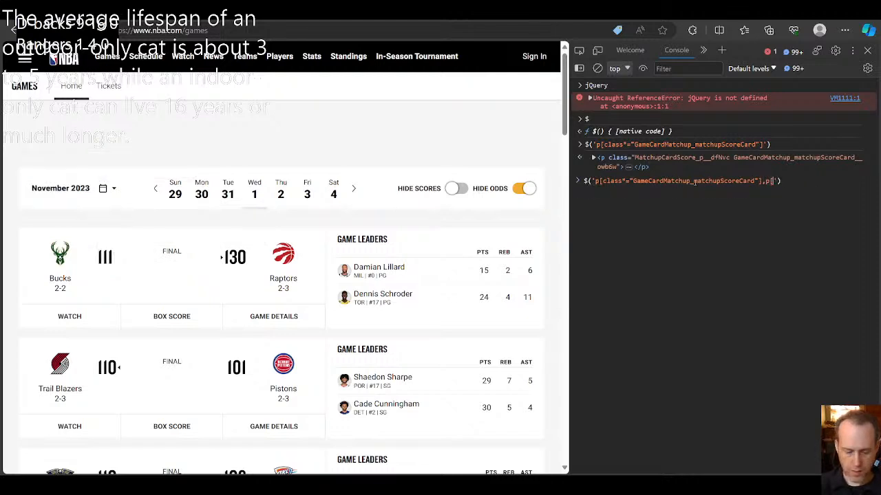
{"action": "key", "text": "BackSpace"}
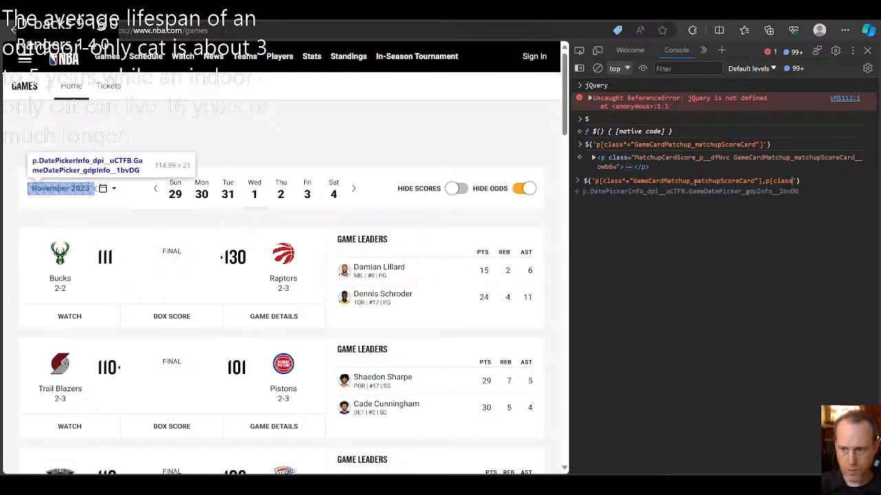
{"action": "type", "text": "*=\""}
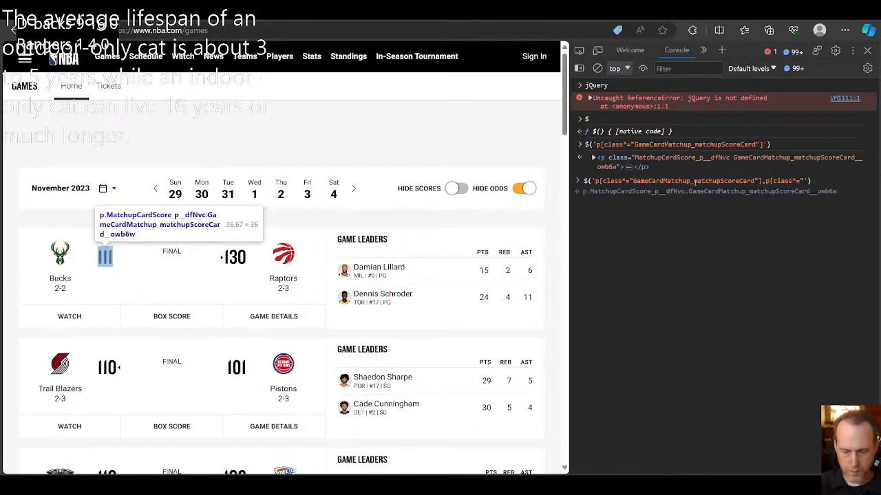
{"action": "key", "text": "ctrl+v"}
{"action": "type", "text": "\"]"}
{"action": "key", "text": "Return"}
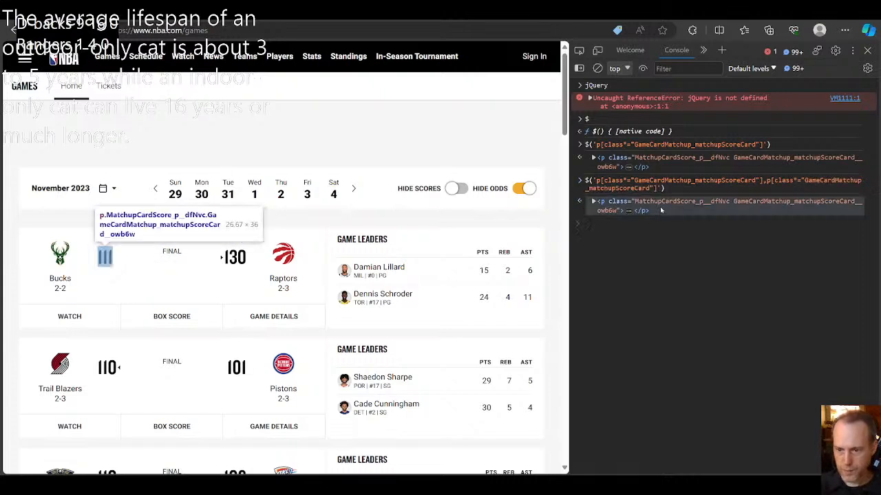
{"action": "left_click", "coordinate": [593, 202]}
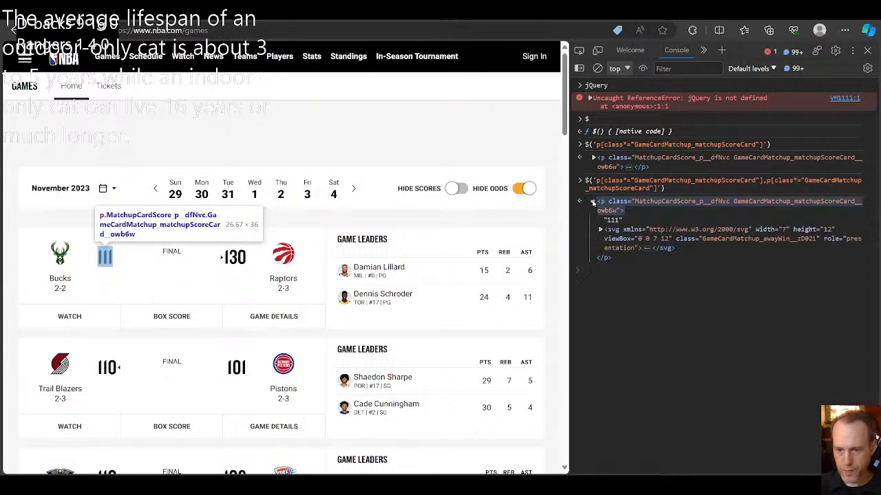
{"action": "left_click", "coordinate": [593, 201]}
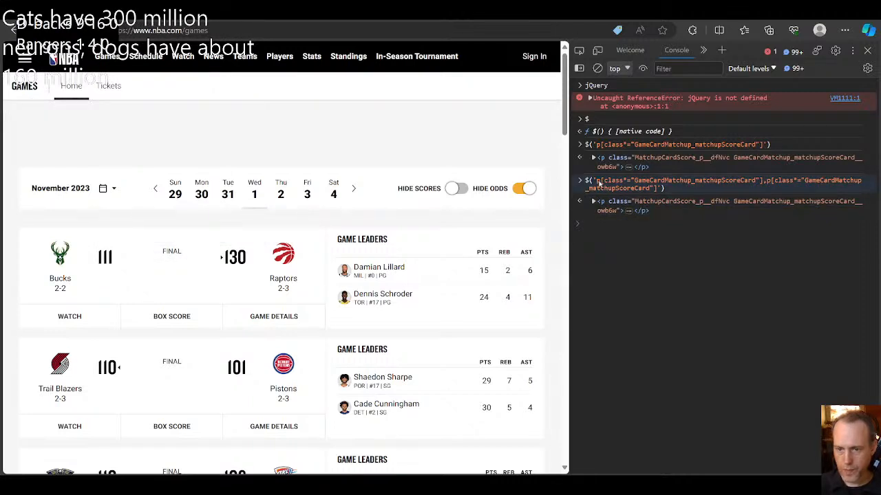
Step: Copy p[class*="GameCardMatchup_matchupScoreCard"] from the console query, switch to OBS, and parse the NBA source as HTML with that CSS selector
{"action": "left_click_drag", "start_coordinate": [596, 181], "coordinate": [762, 183]}
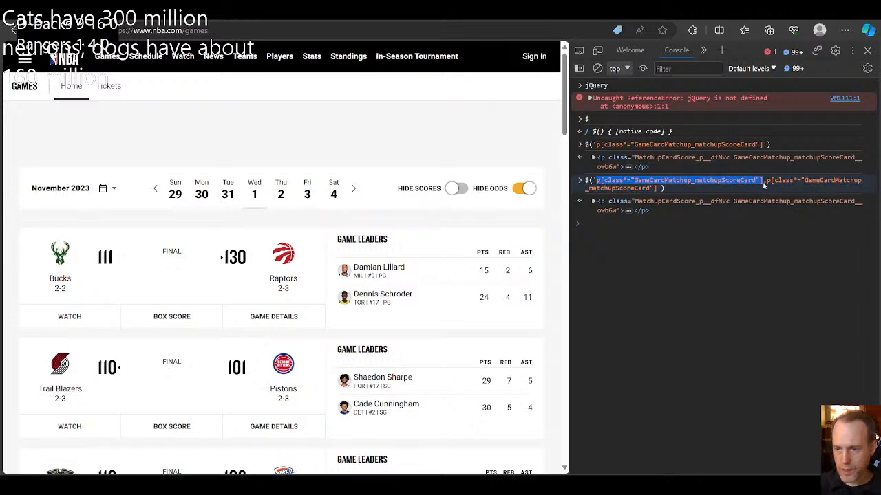
{"action": "left_click", "coordinate": [698, 252]}
{"action": "mouse_move", "coordinate": [559, 486]}
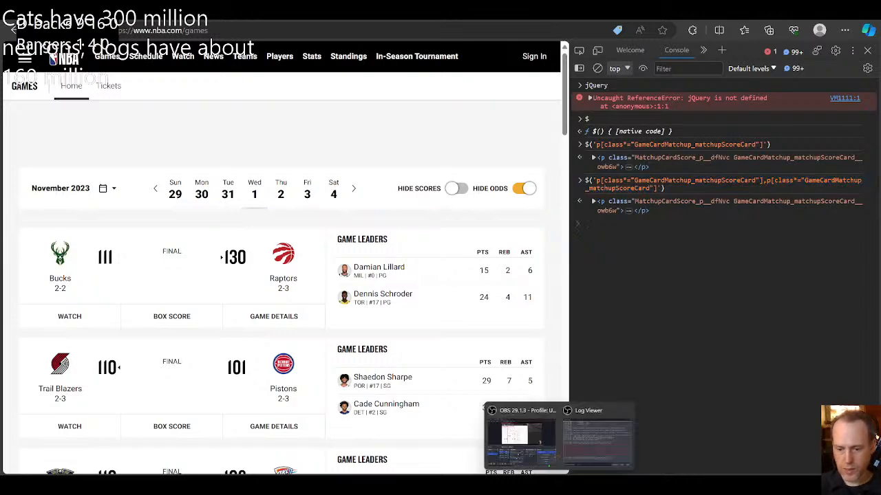
{"action": "left_click", "coordinate": [550, 443]}
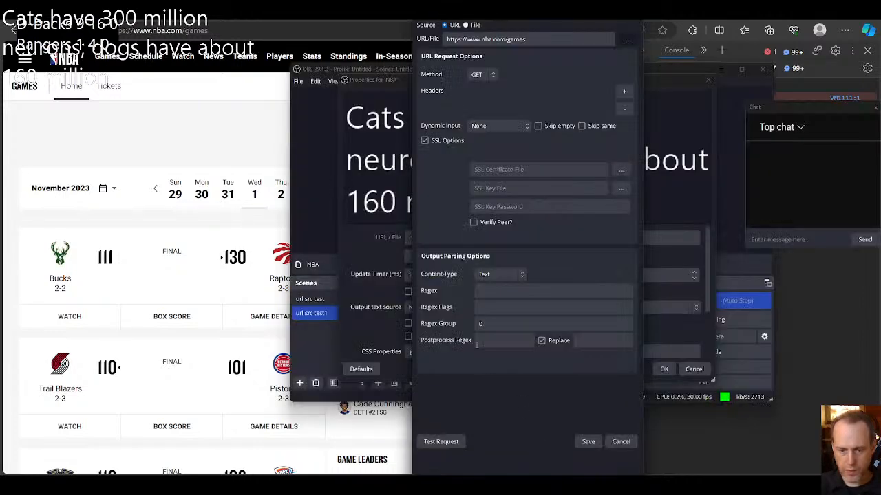
{"action": "left_click", "coordinate": [500, 274]}
{"action": "left_click", "coordinate": [496, 322]}
{"action": "left_click", "coordinate": [491, 289]}
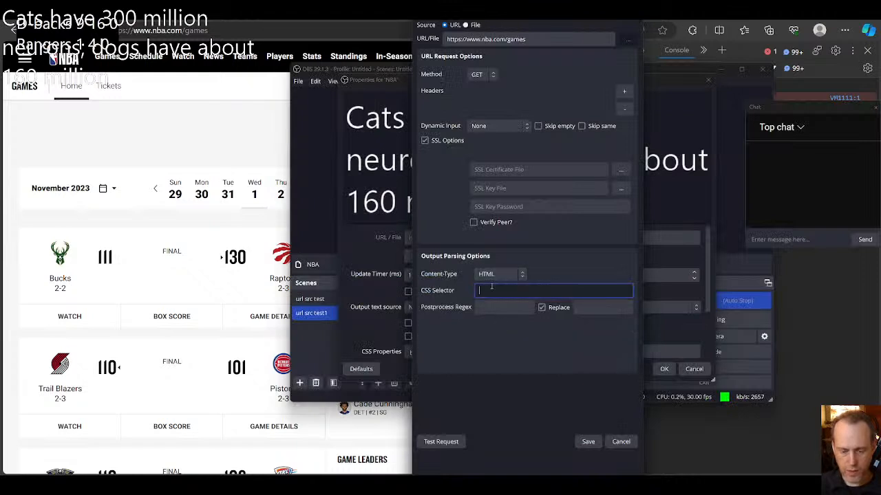
{"action": "type", "text": "p[class*=\"GameCardMatchup_matchupScoreCard\"]"}
{"action": "left_click", "coordinate": [439, 444]}
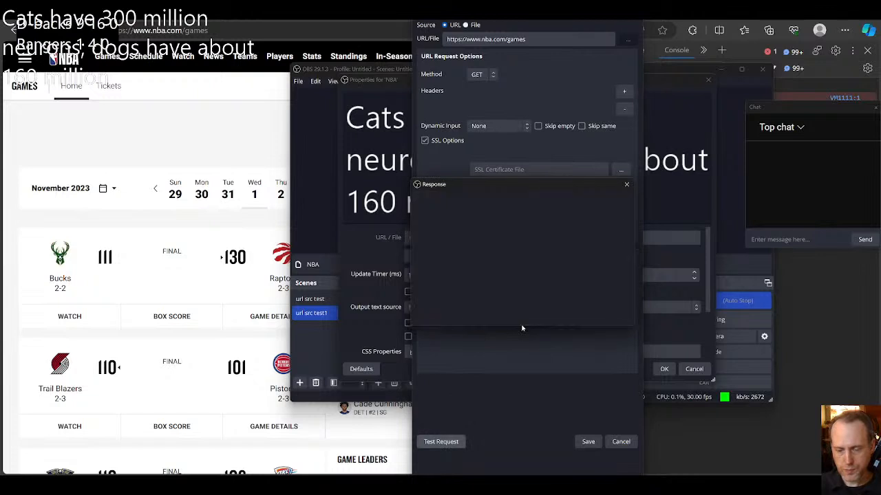
{"action": "left_click_drag", "start_coordinate": [525, 357], "coordinate": [524, 376]}
{"action": "left_click_drag", "start_coordinate": [525, 332], "coordinate": [525, 322]}
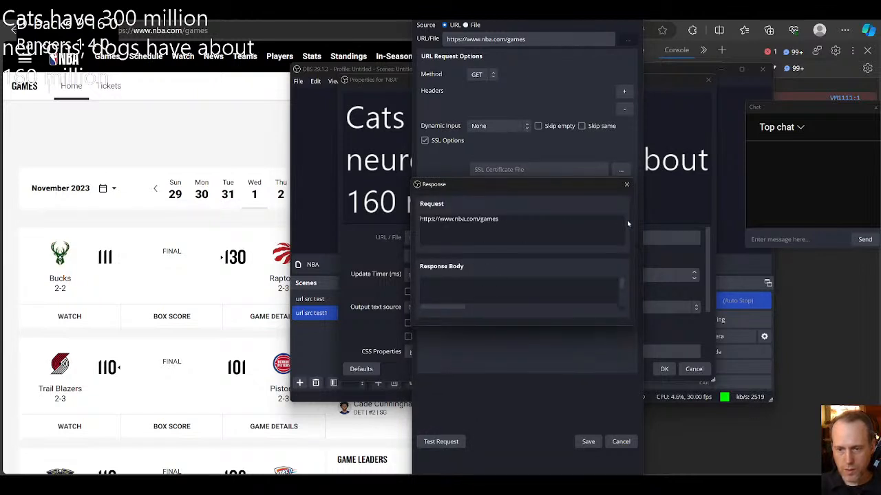
{"action": "left_click", "coordinate": [628, 186]}
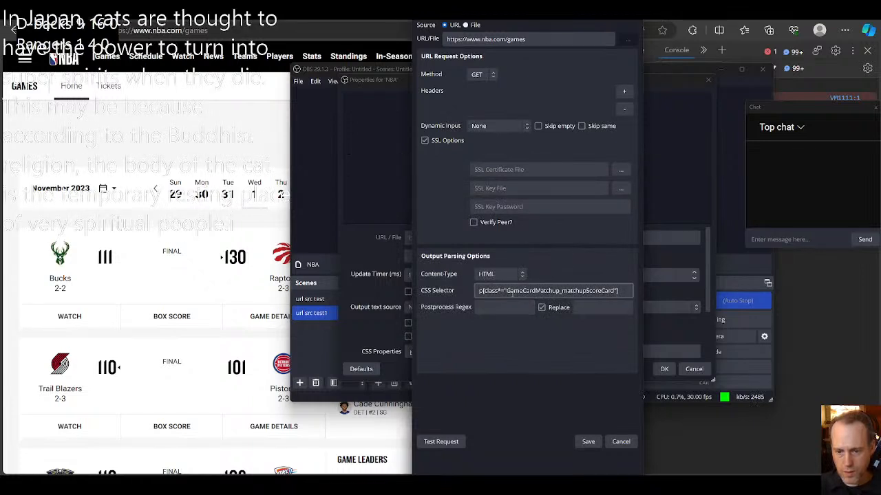
Step: Switch back to the browser, inspect the Bucks' score, and copy GameCardMatchup_matchupScoreCardWrapper from its parent div's class, without the hash suffix
{"action": "left_click_drag", "start_coordinate": [506, 291], "coordinate": [593, 291]}
{"action": "left_click", "coordinate": [593, 291]}
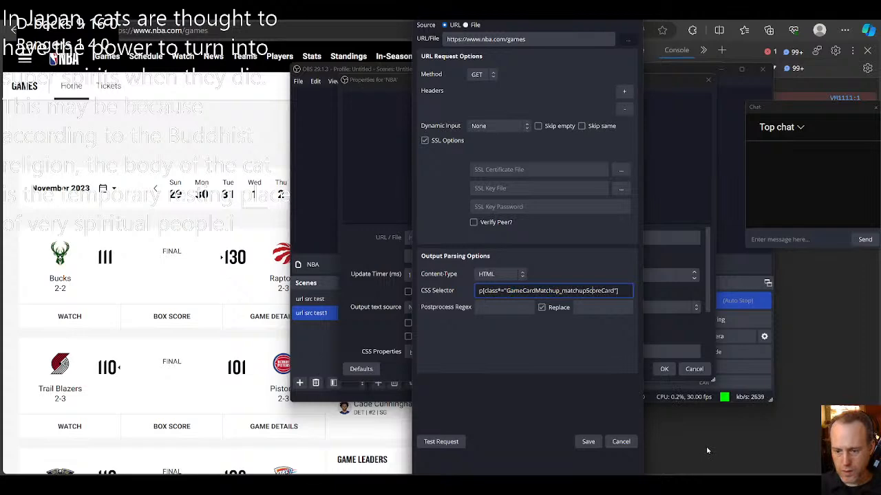
{"action": "left_click", "coordinate": [684, 448]}
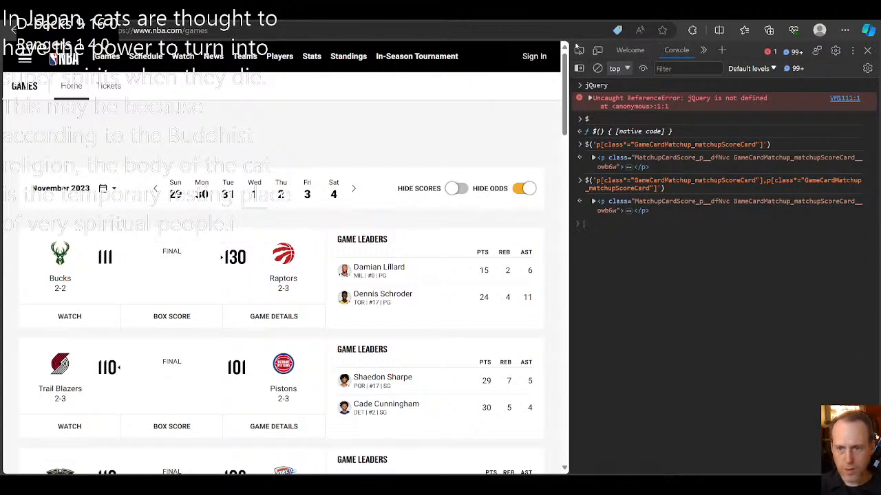
{"action": "left_click", "coordinate": [578, 49]}
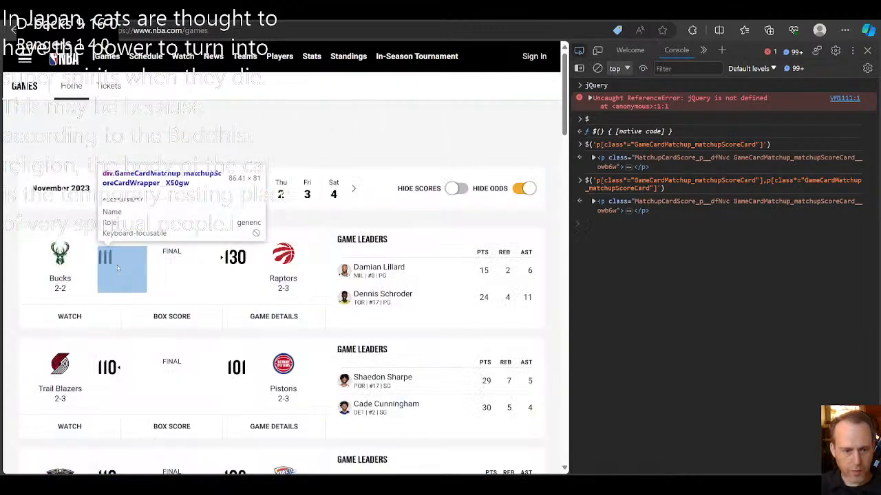
{"action": "left_click", "coordinate": [104, 260]}
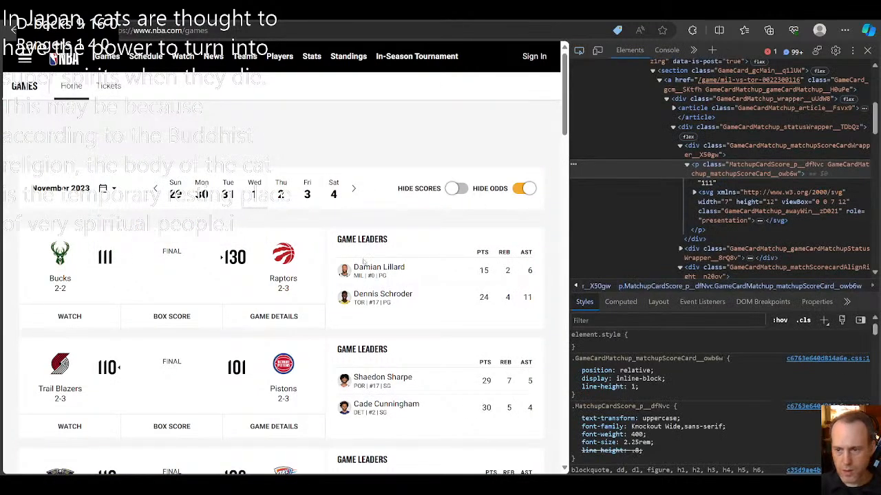
{"action": "left_click", "coordinate": [740, 147]}
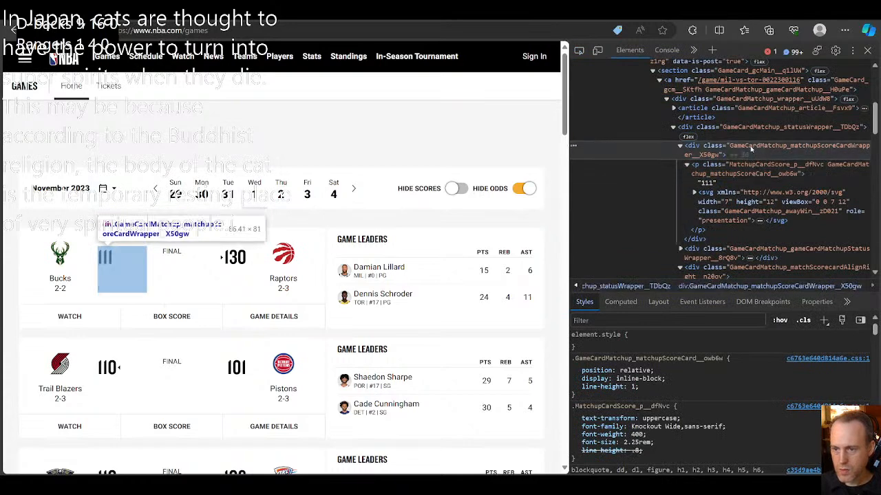
{"action": "double_click", "coordinate": [735, 146]}
{"action": "key", "text": "ctrl+c"}
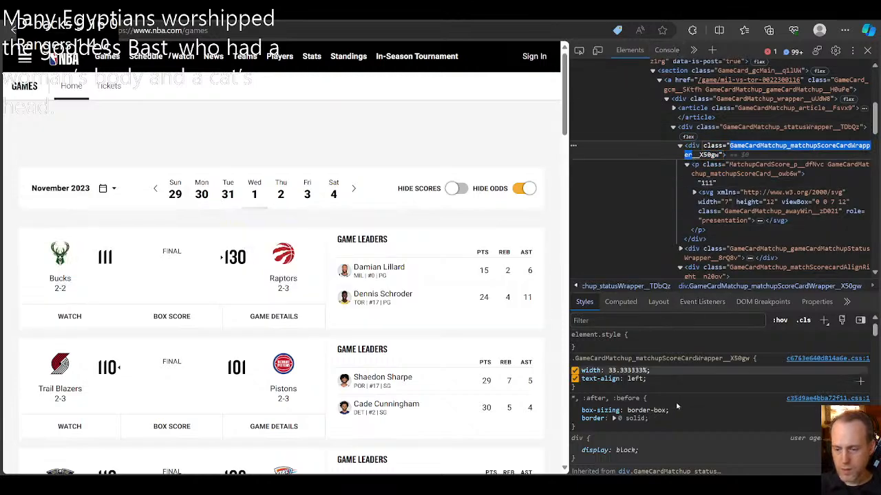
Step: Switch to OBS and change the NBA source's CSS selector to div[class*="GameCardMatchup_matchupScoreCardWrapper"]
{"action": "mouse_move", "coordinate": [558, 486]}
{"action": "left_click", "coordinate": [540, 451]}
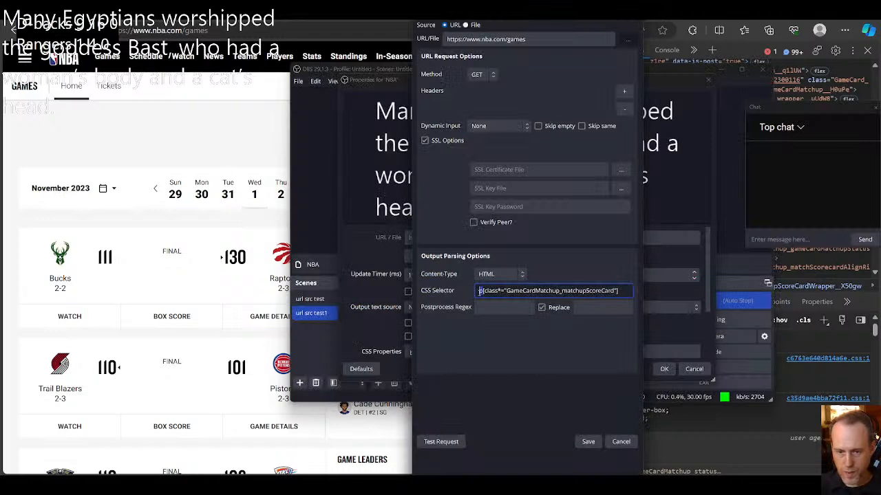
{"action": "type", "text": "div"}
{"action": "double_click", "coordinate": [526, 290]}
{"action": "key", "text": "ctrl+v"}
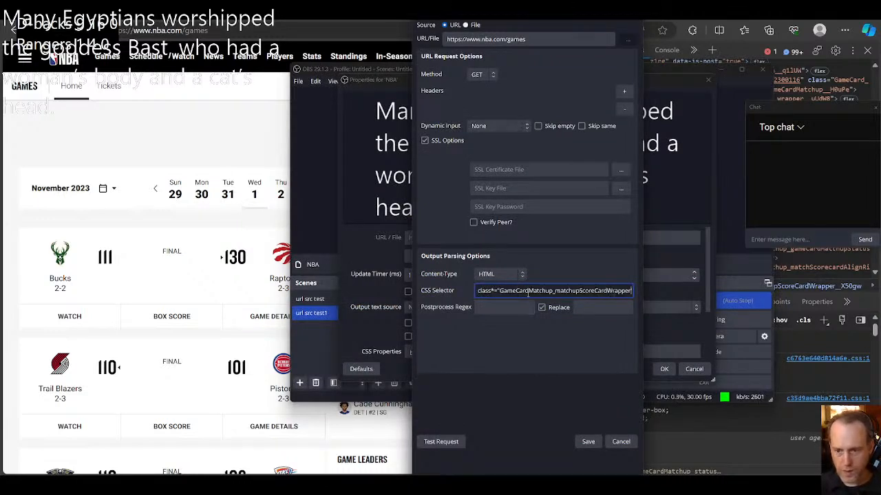
Step: Test the request with the wrapper selector, scroll through the response body, and close the response
{"action": "left_click", "coordinate": [450, 444]}
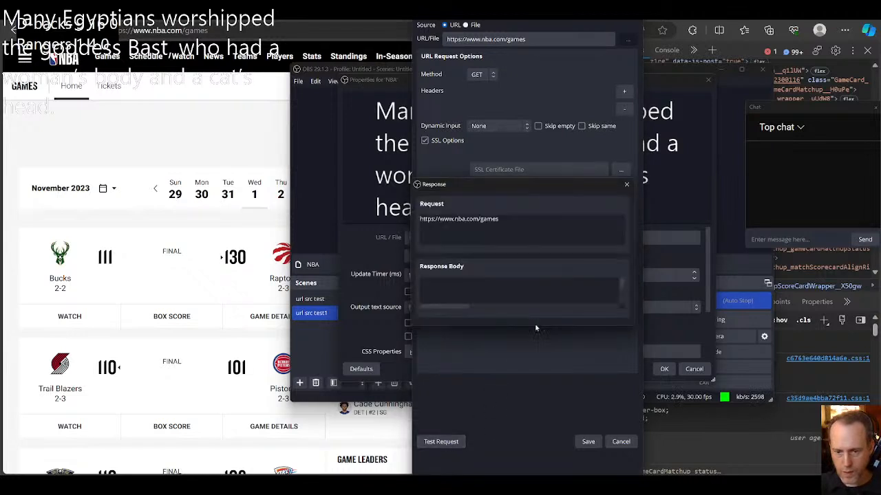
{"action": "scroll", "coordinate": [623, 293], "scroll_direction": "down", "scroll_amount": 5}
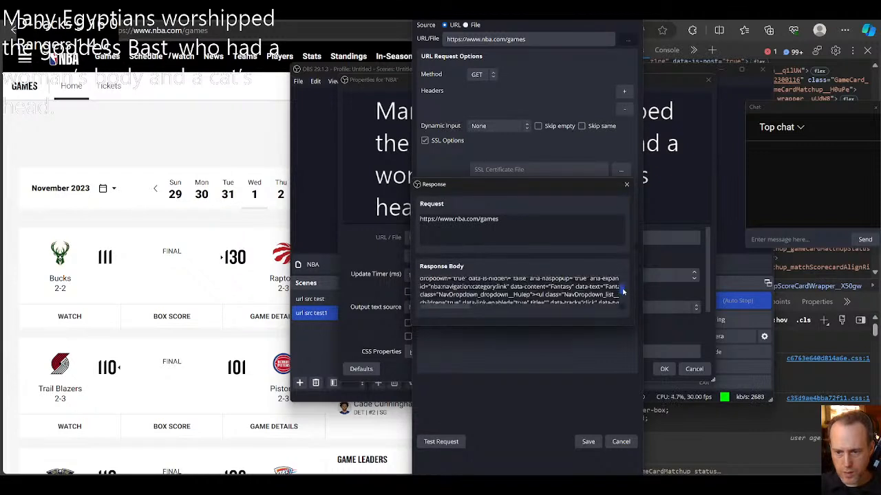
{"action": "mouse_move", "coordinate": [624, 291]}
{"action": "left_mouse_down"}
{"action": "mouse_move", "coordinate": [623, 301]}
{"action": "mouse_move", "coordinate": [623, 283]}
{"action": "left_mouse_up"}
{"action": "left_click", "coordinate": [626, 183]}
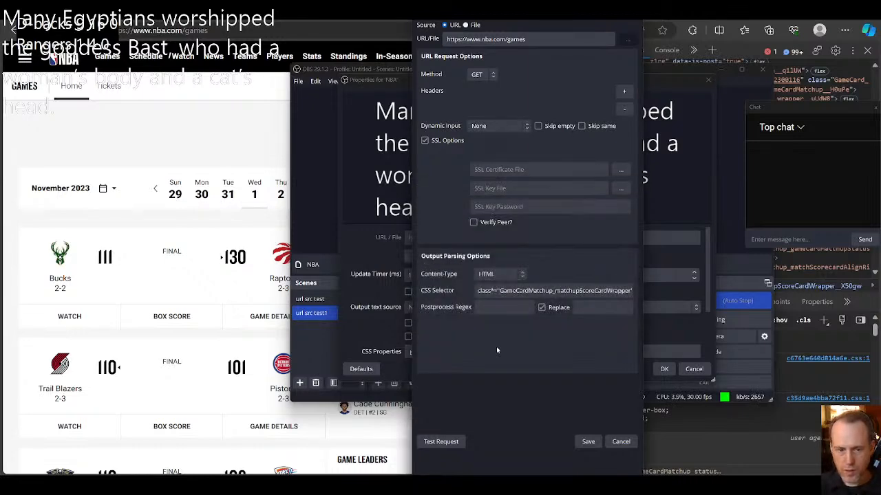
Step: Switch to the browser and alternate the NBA games page between the November 1 and October 31 dates
{"action": "left_click", "coordinate": [181, 124]}
{"action": "left_click", "coordinate": [251, 200]}
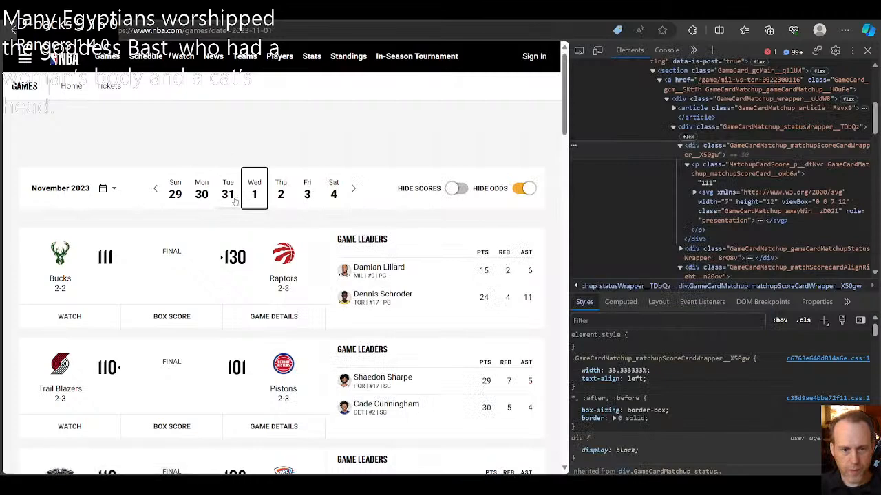
{"action": "left_click", "coordinate": [234, 198]}
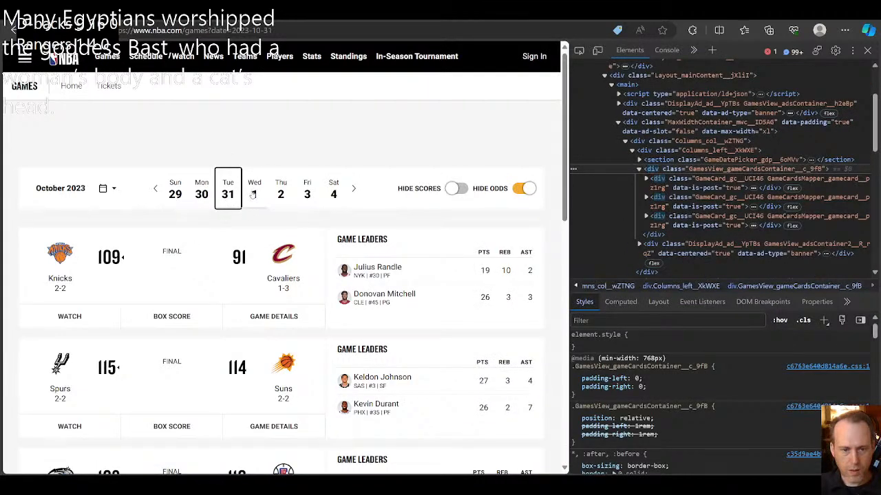
{"action": "left_click", "coordinate": [249, 197]}
{"action": "left_click", "coordinate": [233, 196]}
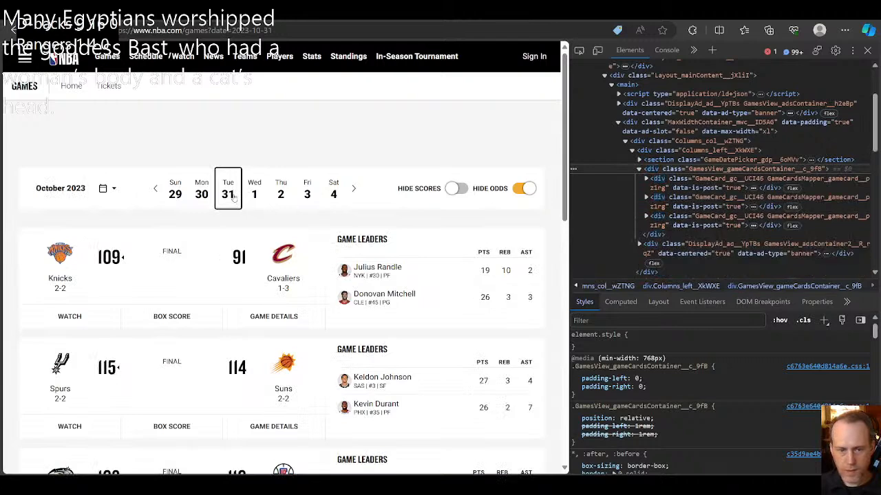
Step: Switch to OBS and review the beginning of the NBA source's CSS selector
{"action": "mouse_move", "coordinate": [559, 486]}
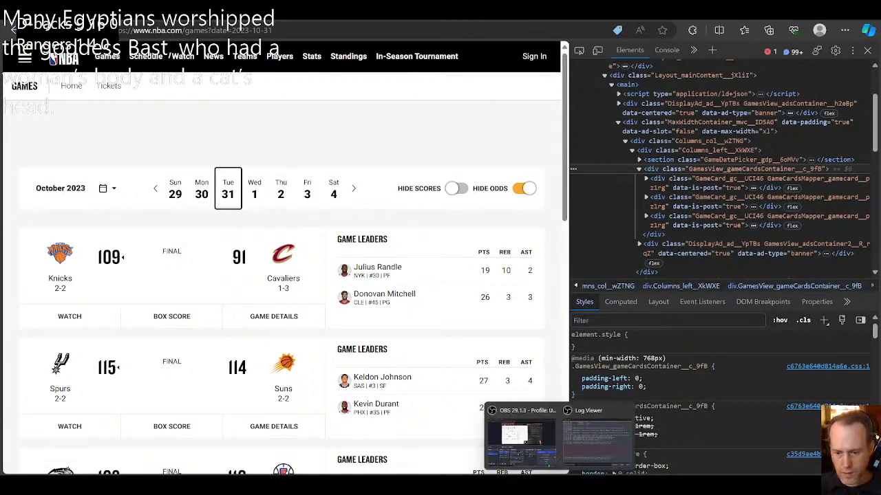
{"action": "left_click", "coordinate": [521, 437]}
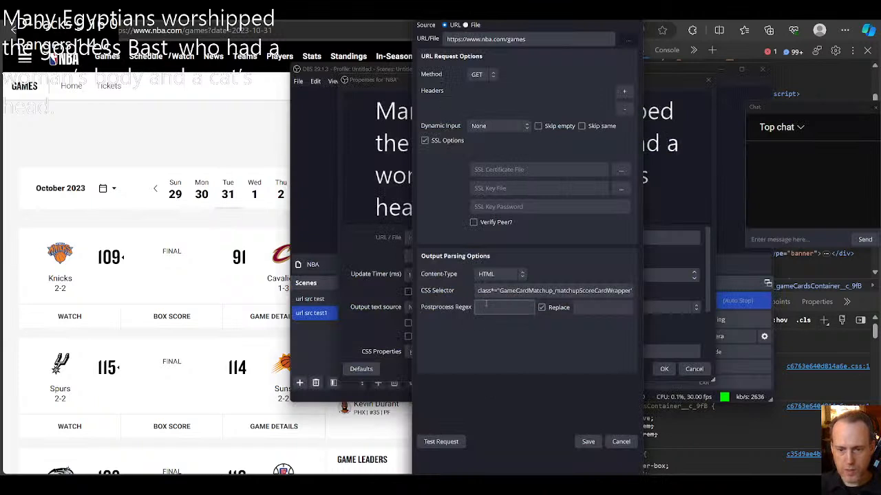
{"action": "left_click", "coordinate": [521, 290]}
{"action": "mouse_move", "coordinate": [499, 293]}
{"action": "left_mouse_down"}
{"action": "mouse_move", "coordinate": [480, 293]}
{"action": "mouse_move", "coordinate": [511, 293]}
{"action": "left_mouse_up"}
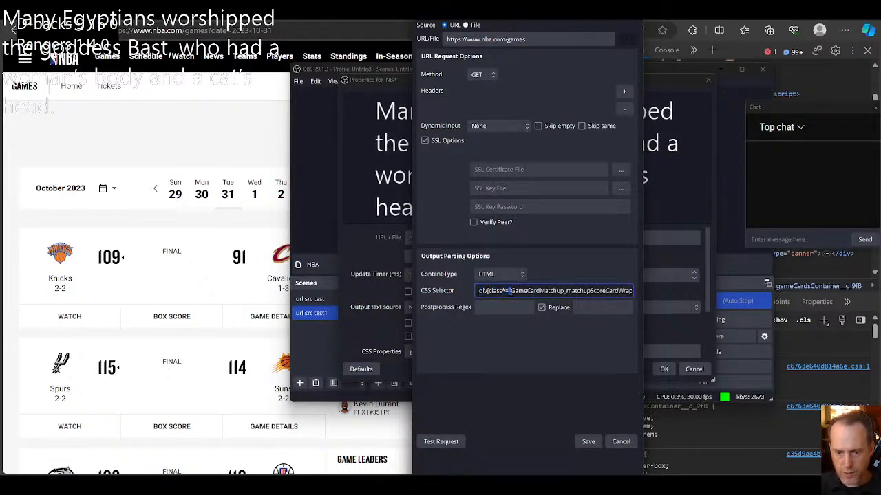
Step: Return to the browser, inspect the Knicks' score, and copy MatchupCardScore_p from its p element's class, without the hash suffix
{"action": "left_click", "coordinate": [232, 147]}
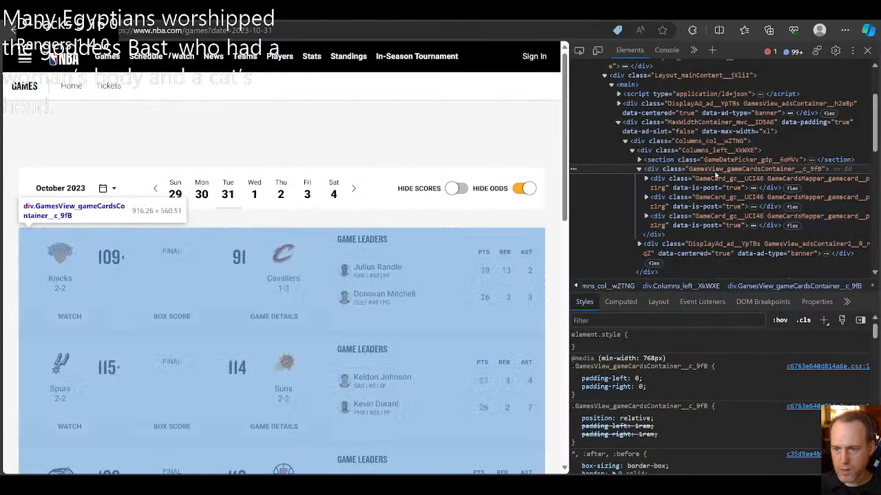
{"action": "left_click", "coordinate": [646, 179]}
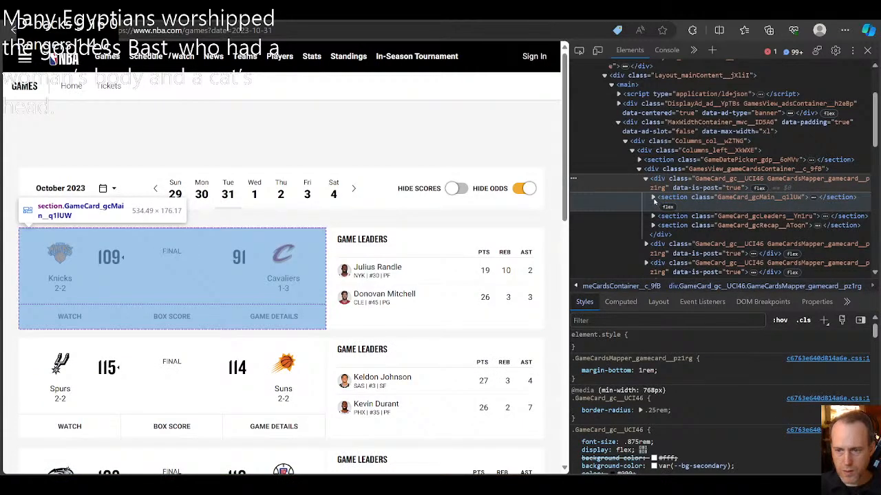
{"action": "left_click", "coordinate": [653, 198]}
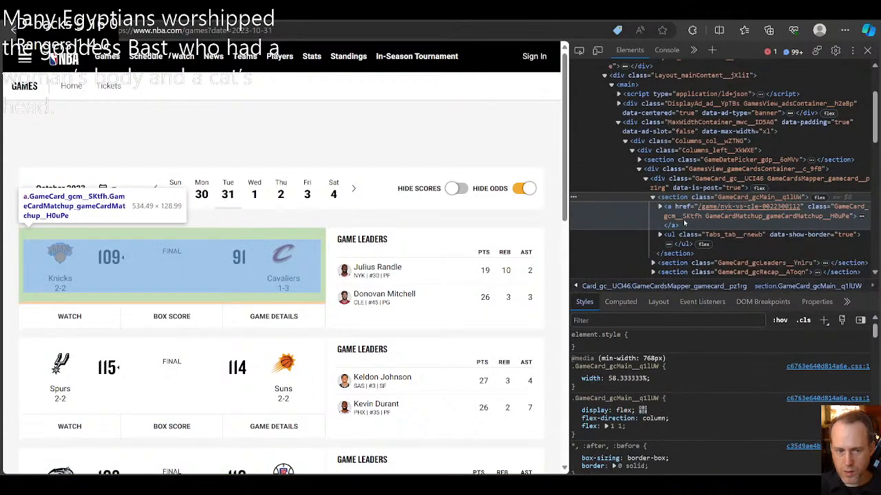
{"action": "left_click", "coordinate": [579, 51]}
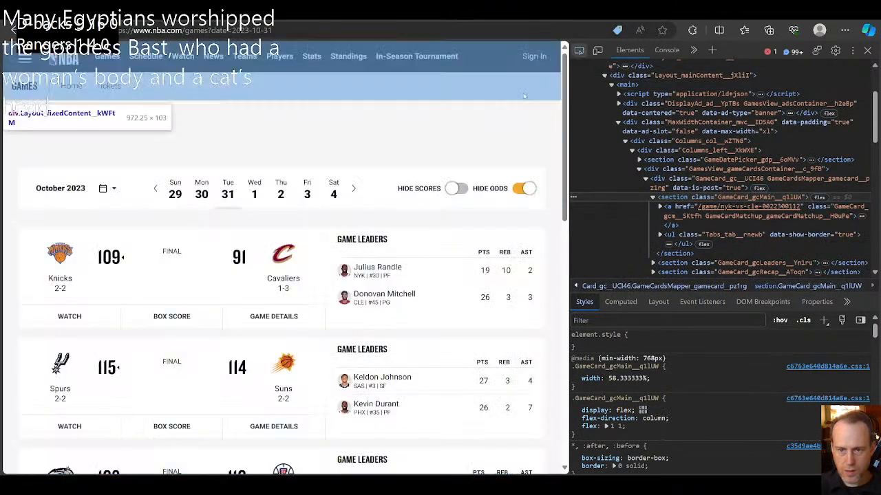
{"action": "left_click", "coordinate": [104, 261]}
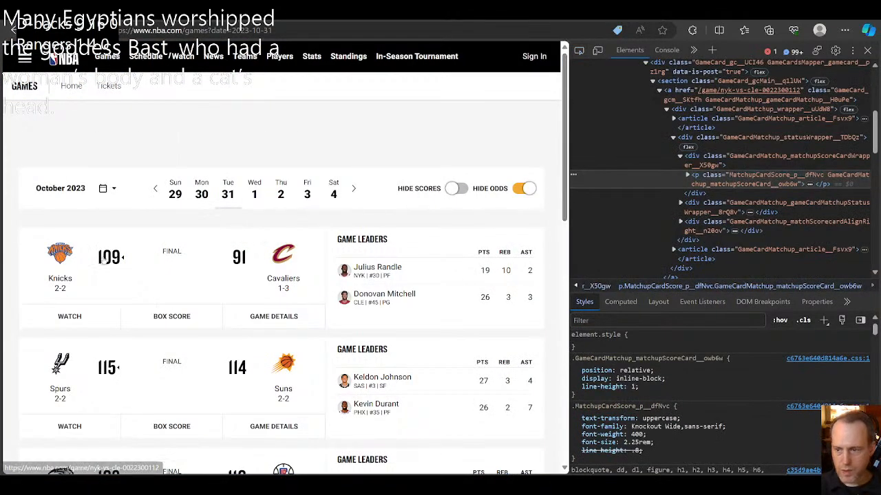
{"action": "double_click", "coordinate": [740, 179]}
{"action": "left_click", "coordinate": [734, 177]}
{"action": "left_click_drag", "start_coordinate": [730, 176], "coordinate": [795, 176]}
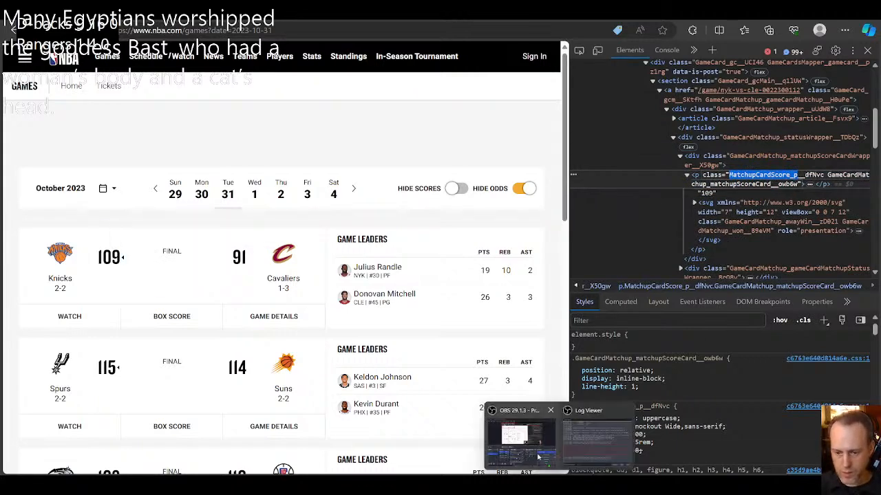
Step: Switch to OBS, change the CSS selector to p[class*="MatchupCardScore_p"], and run a test request, closing its response
{"action": "left_click", "coordinate": [518, 411]}
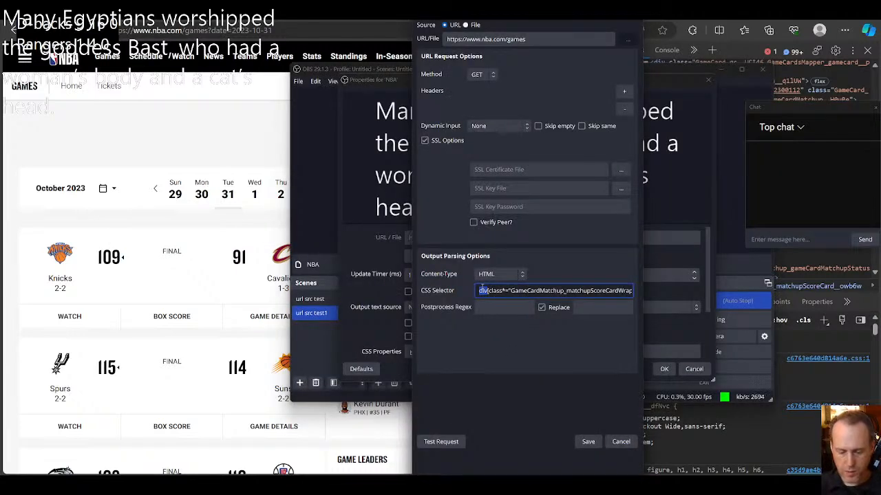
{"action": "double_click", "coordinate": [534, 290]}
{"action": "type", "text": "MatchupCardScore_p"}
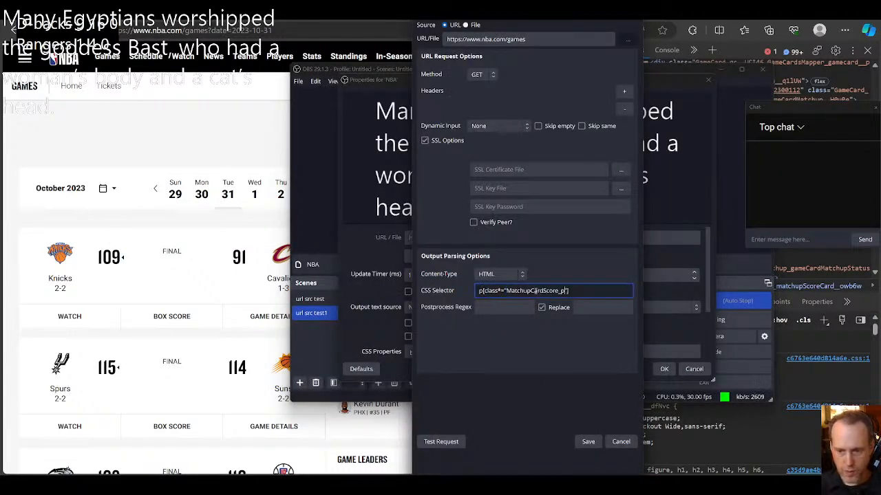
{"action": "left_click", "coordinate": [443, 443]}
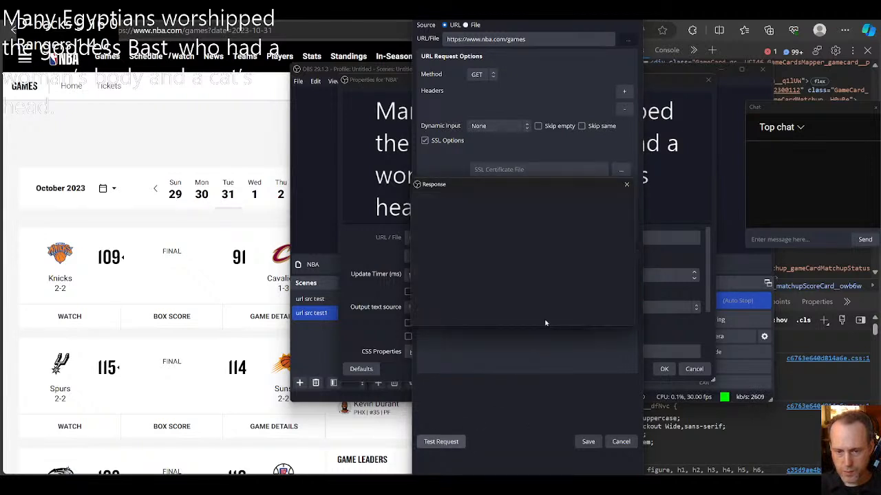
{"action": "left_click", "coordinate": [626, 184]}
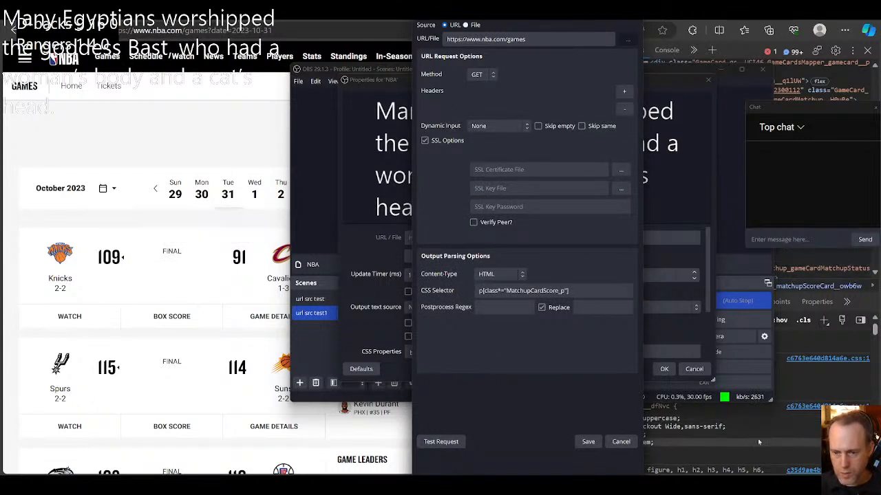
Step: Try the XML (XPath) content type with an empty XPath by testing the request, and close the response
{"action": "left_click", "coordinate": [494, 275]}
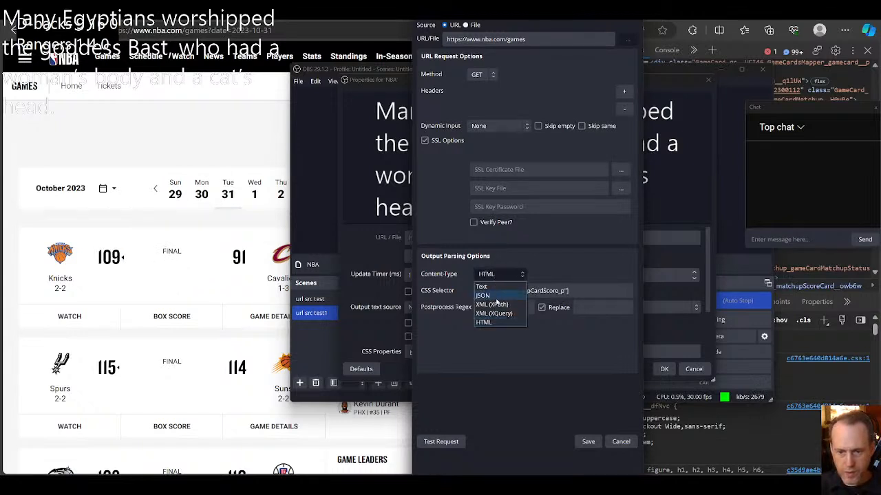
{"action": "left_click", "coordinate": [497, 305]}
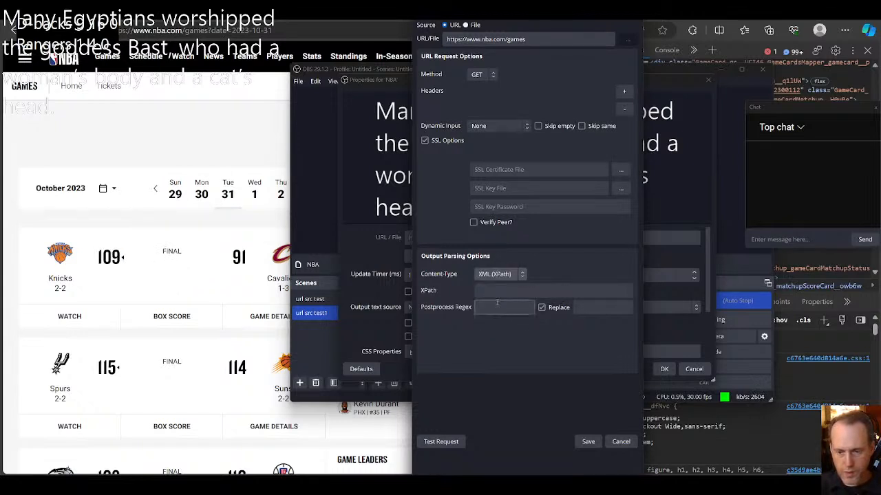
{"action": "left_click", "coordinate": [441, 443]}
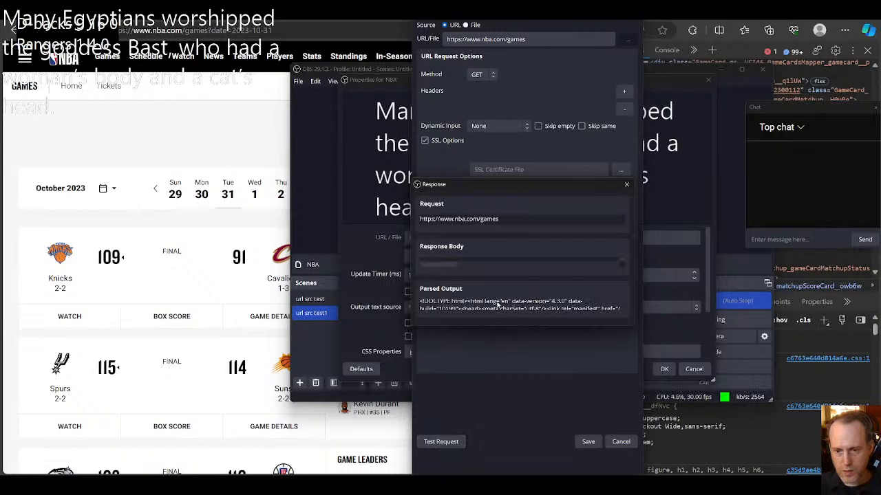
{"action": "left_click", "coordinate": [627, 185]}
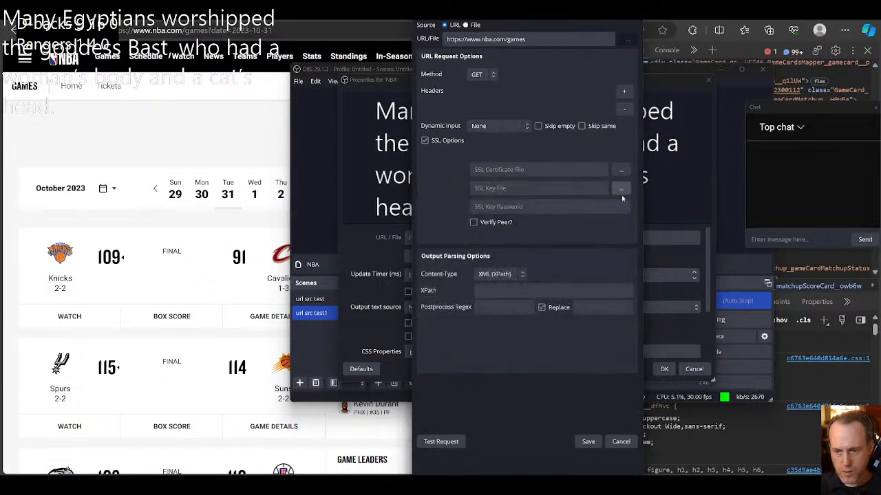
{"action": "left_click", "coordinate": [509, 292]}
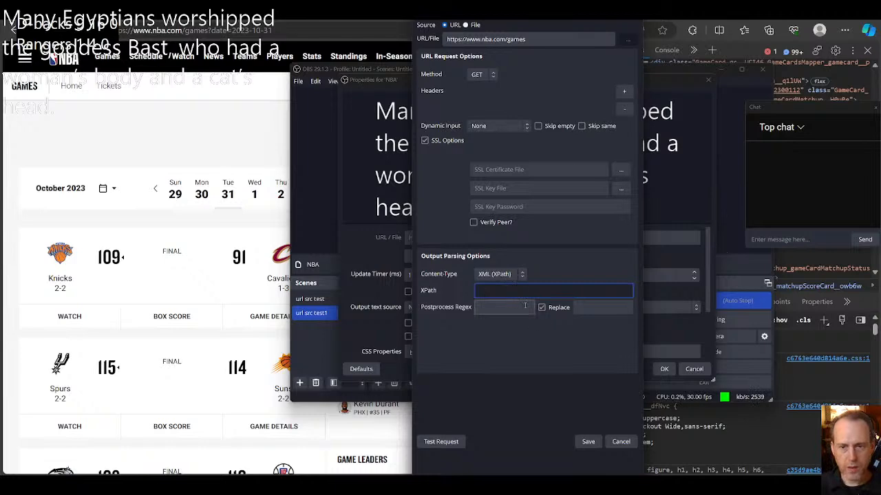
Step: Move the HTTP Request Builder window fully into view and set the content type back to HTML
{"action": "left_click_drag", "start_coordinate": [545, 2], "coordinate": [489, 74]}
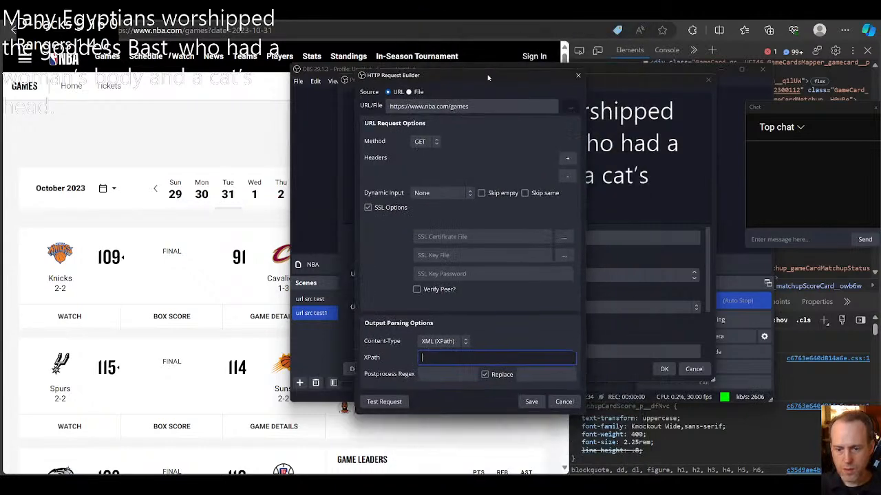
{"action": "left_click", "coordinate": [449, 338]}
{"action": "left_click", "coordinate": [511, 346]}
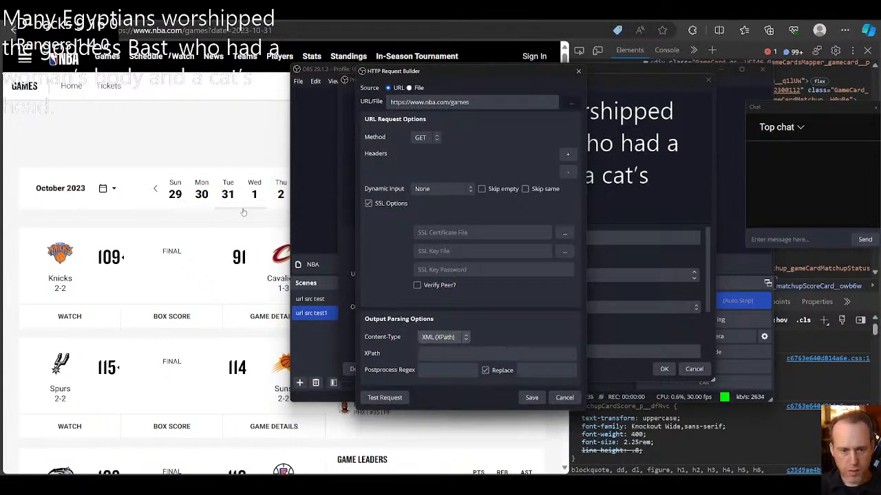
{"action": "left_click", "coordinate": [435, 338]}
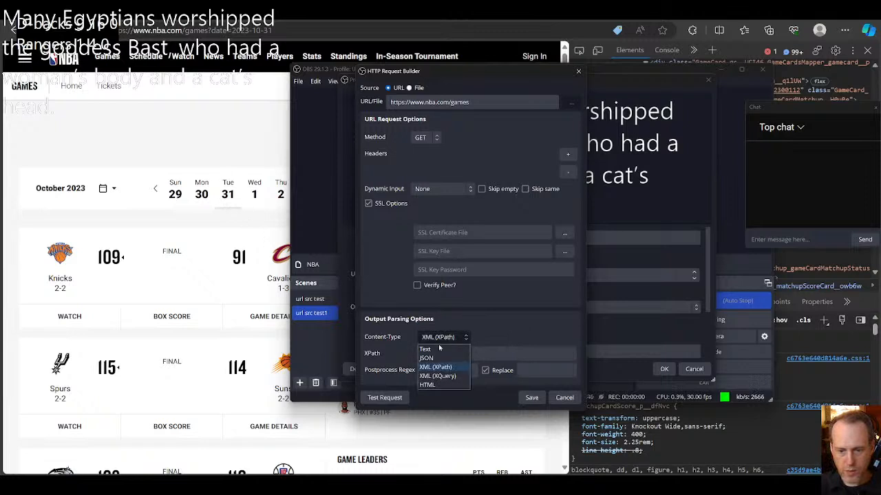
{"action": "left_click", "coordinate": [484, 331]}
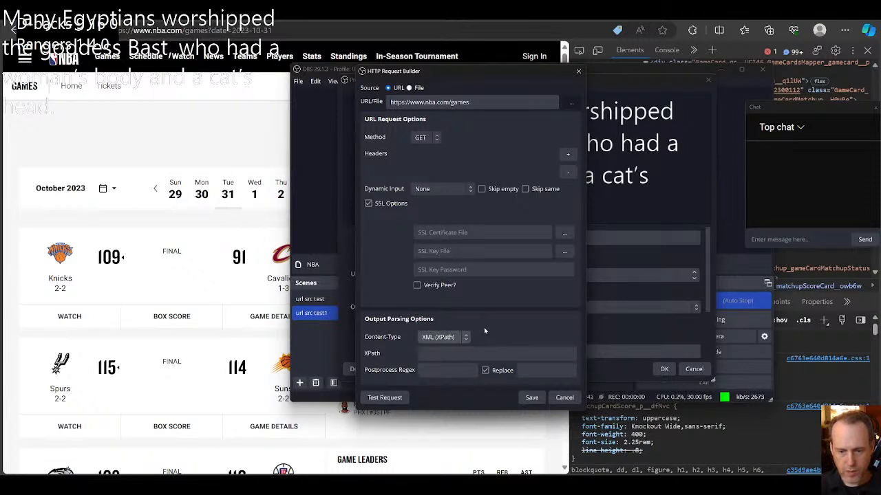
{"action": "left_click", "coordinate": [439, 333]}
{"action": "left_click", "coordinate": [443, 384]}
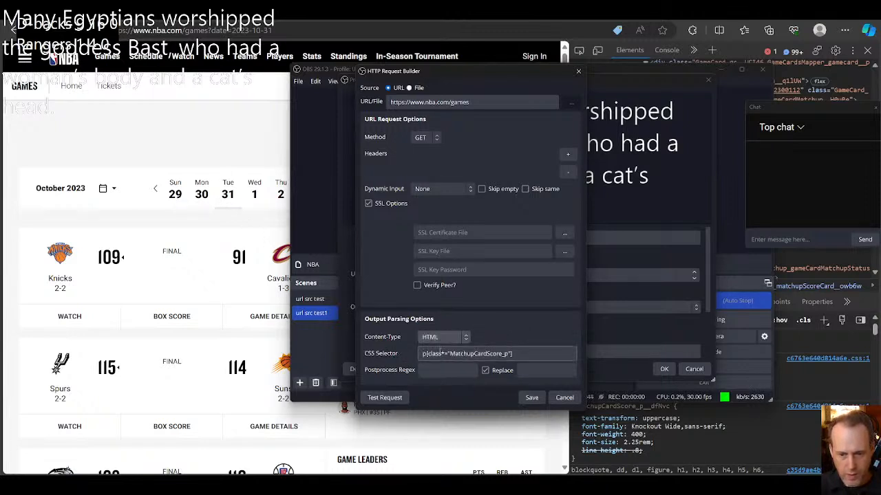
Step: Shorten the CSS selector to just p and test the request
{"action": "left_click", "coordinate": [478, 354]}
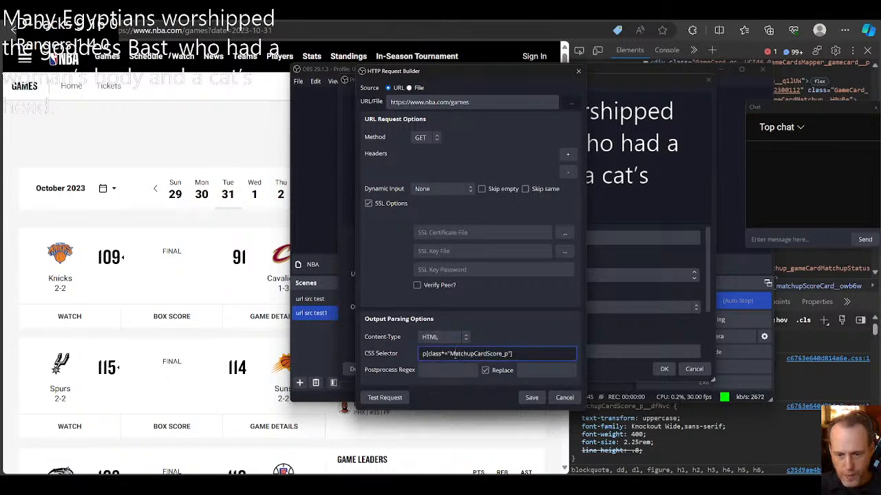
{"action": "left_click_drag", "start_coordinate": [424, 353], "coordinate": [518, 355]}
{"action": "key", "text": "BackSpace"}
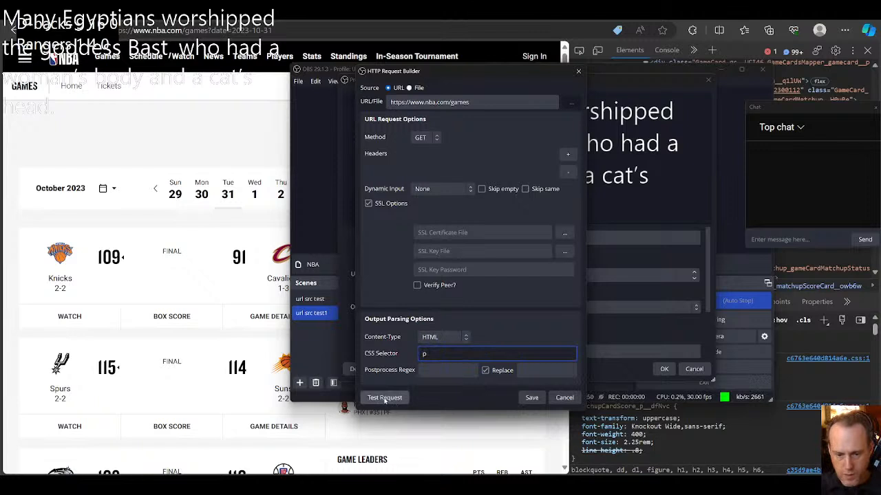
{"action": "left_click", "coordinate": [385, 398]}
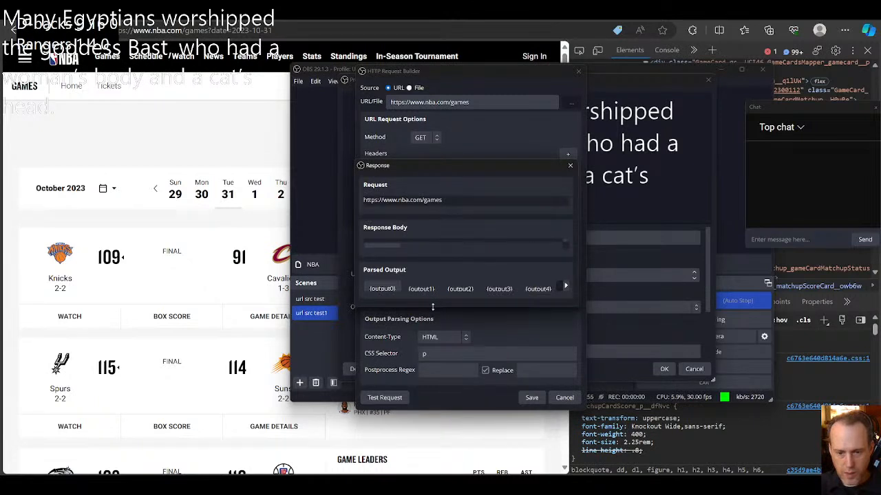
Step: Enlarge the response window, look through the first parsed outputs, and close the response
{"action": "left_click_drag", "start_coordinate": [433, 307], "coordinate": [433, 435]}
{"action": "left_click", "coordinate": [421, 399]}
{"action": "left_click", "coordinate": [452, 400]}
{"action": "left_click", "coordinate": [494, 401]}
{"action": "left_click", "coordinate": [445, 400]}
{"action": "left_click", "coordinate": [410, 402]}
{"action": "left_click", "coordinate": [384, 401]}
{"action": "left_click", "coordinate": [422, 401]}
{"action": "left_click", "coordinate": [460, 401]}
{"action": "left_click", "coordinate": [499, 400]}
{"action": "left_click", "coordinate": [459, 400]}
{"action": "left_click", "coordinate": [420, 401]}
{"action": "left_click", "coordinate": [382, 401]}
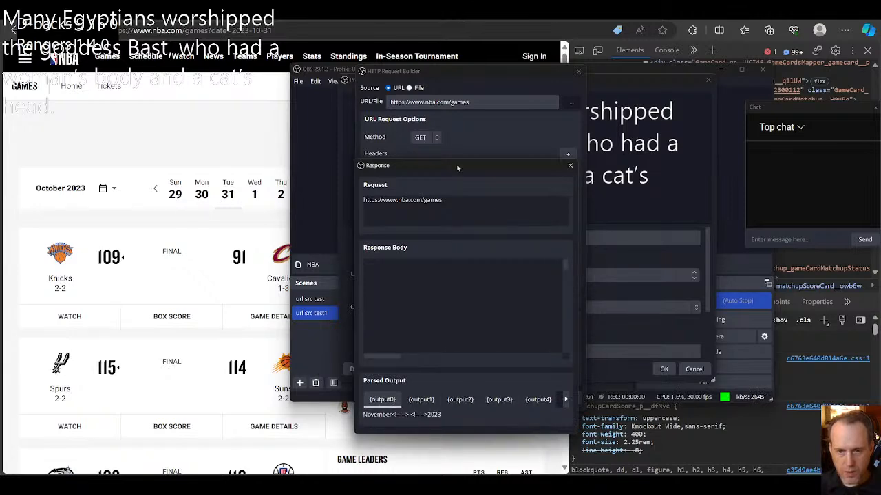
{"action": "left_click", "coordinate": [569, 165]}
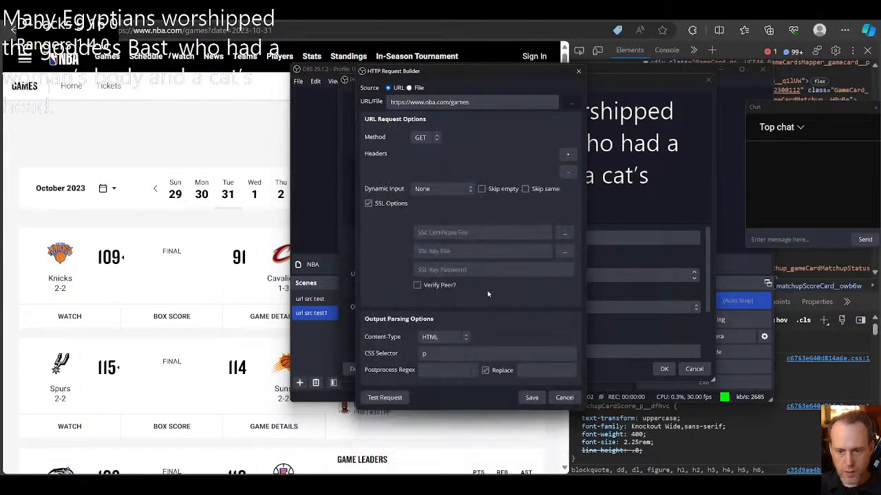
Step: Extend the CSS selector to p[class*="MatchupCardScore"], test the request, and close the response
{"action": "left_click", "coordinate": [450, 353]}
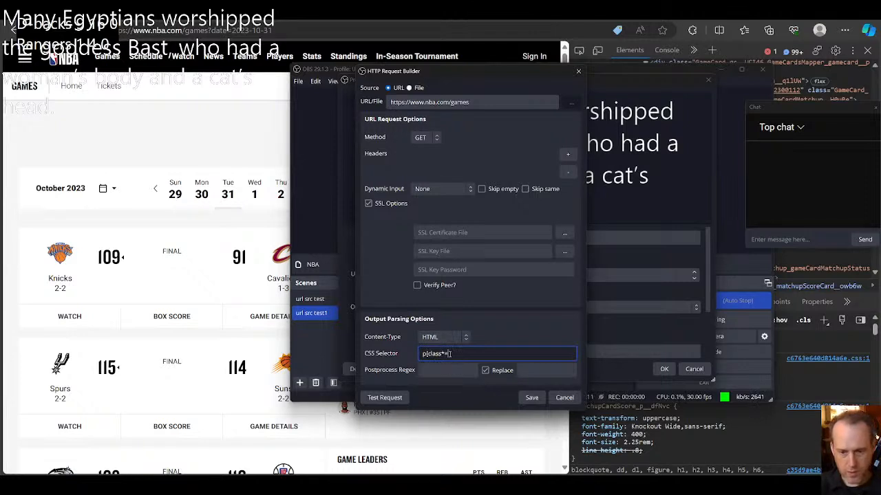
{"action": "type", "text": "MatchupCardScore_p"}
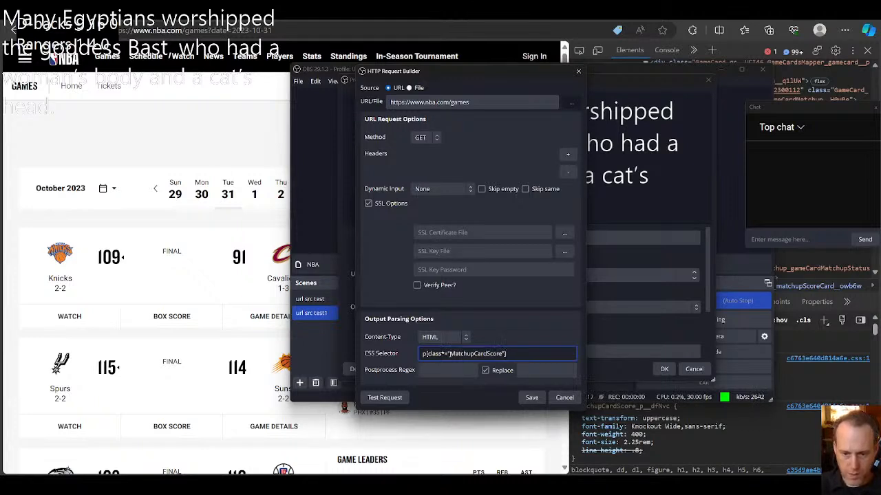
{"action": "left_click", "coordinate": [399, 390]}
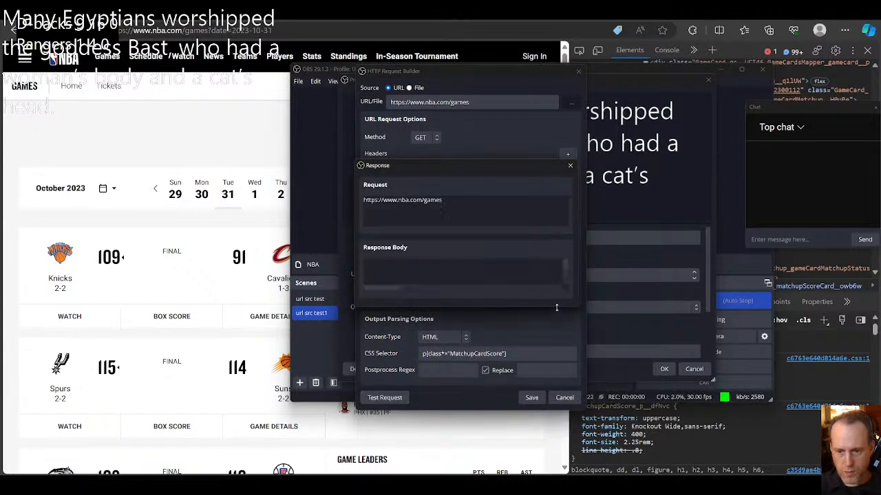
{"action": "left_click", "coordinate": [570, 166]}
{"action": "left_click", "coordinate": [519, 353]}
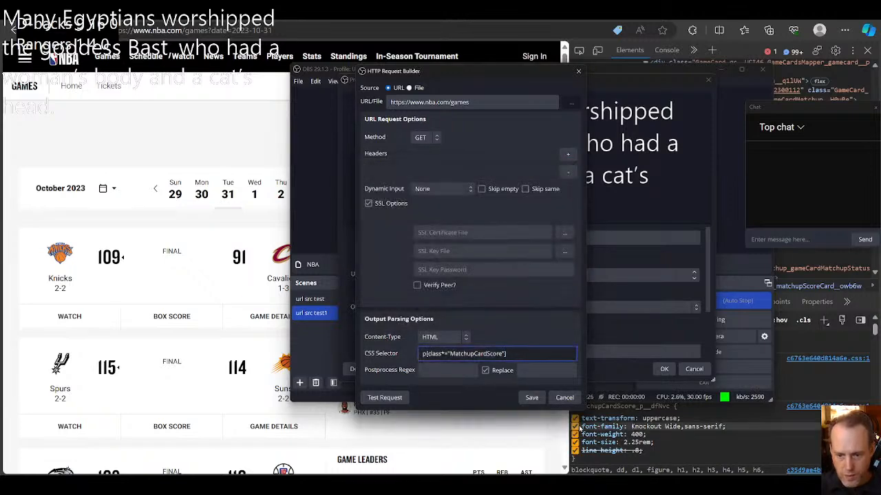
Step: Switch to the browser, reload the NBA games page, and inspect the Knicks' score and its parent elements again
{"action": "left_click", "coordinate": [514, 441]}
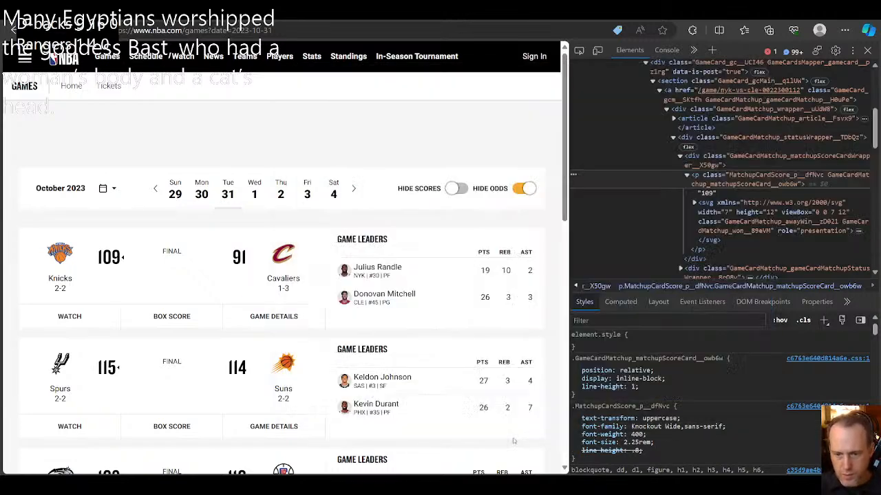
{"action": "double_click", "coordinate": [744, 176]}
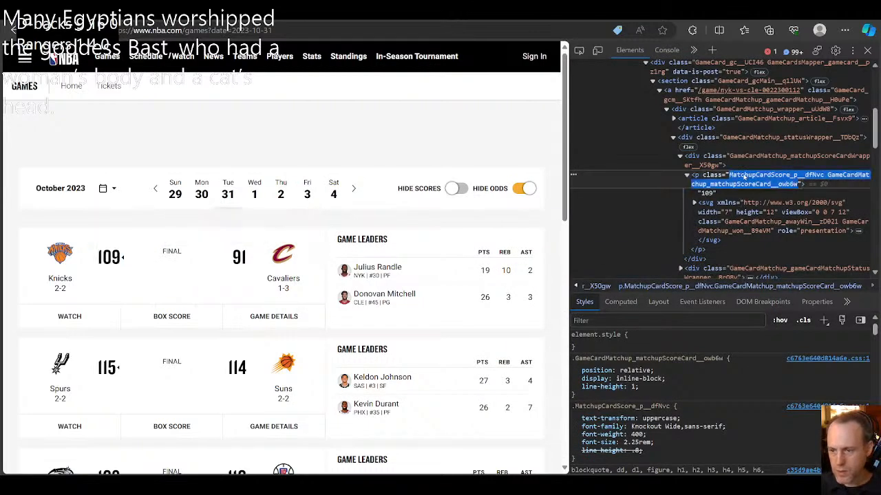
{"action": "left_click", "coordinate": [752, 177]}
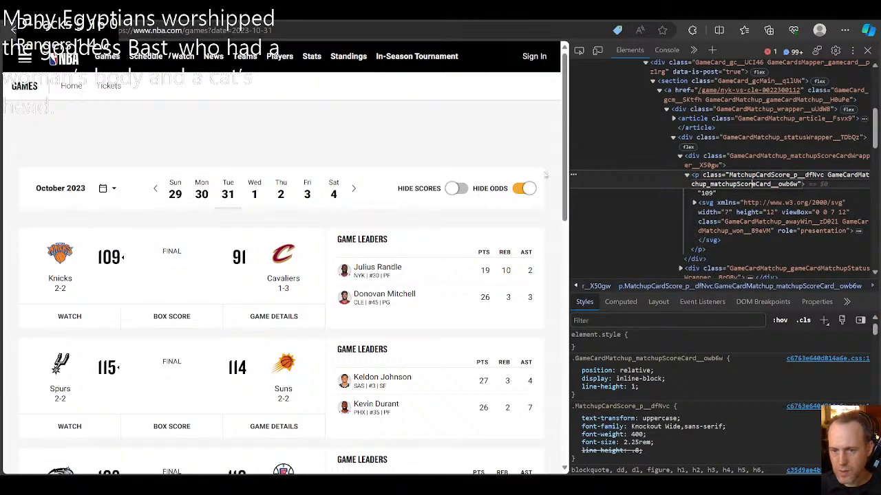
{"action": "key", "text": "F5"}
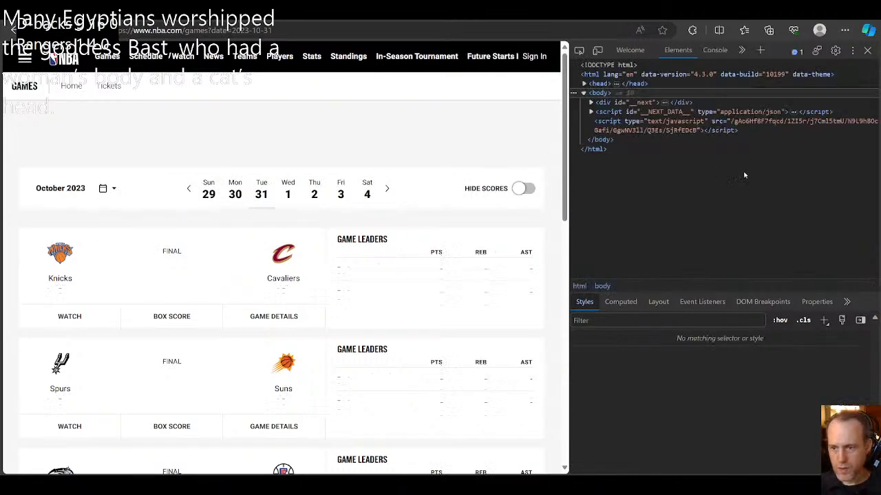
{"action": "left_click", "coordinate": [579, 51]}
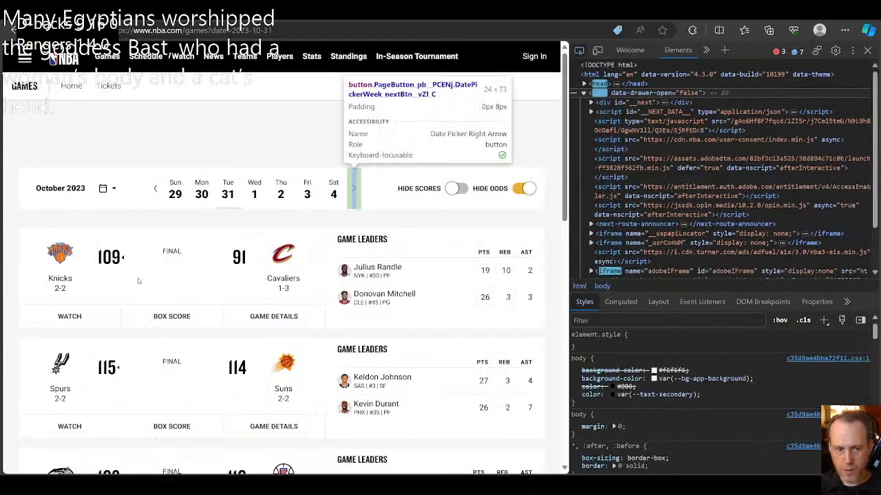
{"action": "left_click", "coordinate": [121, 257]}
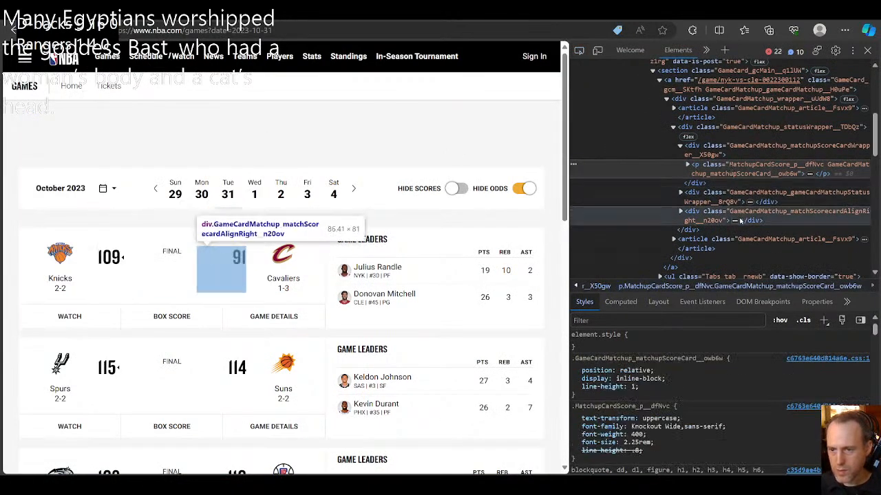
{"action": "scroll", "coordinate": [726, 252], "scroll_direction": "up", "scroll_amount": 3}
{"action": "scroll", "coordinate": [726, 252], "scroll_direction": "up", "scroll_amount": 4}
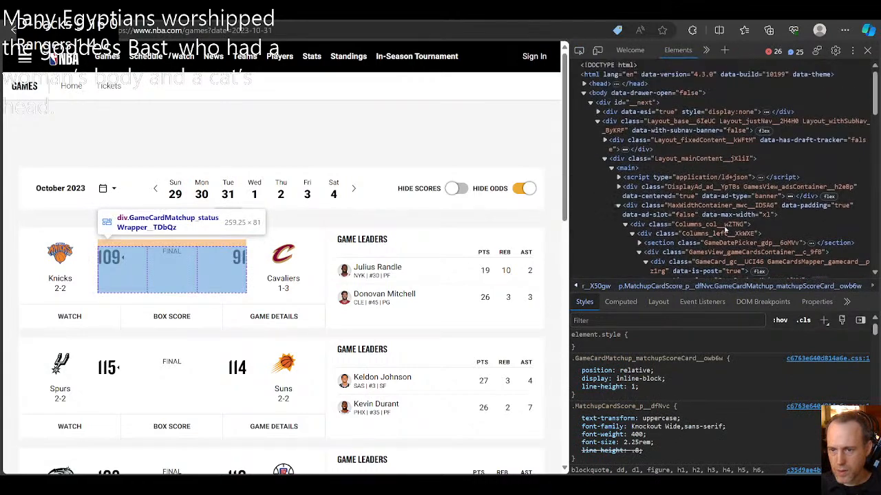
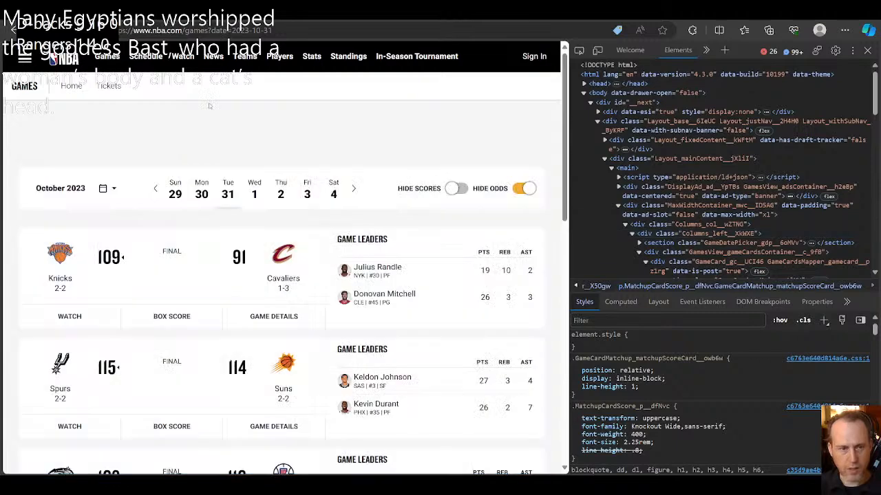
Step: Reload the October 31 games page and pick the Knicks' score in the element inspector once more
{"action": "left_click", "coordinate": [39, 30]}
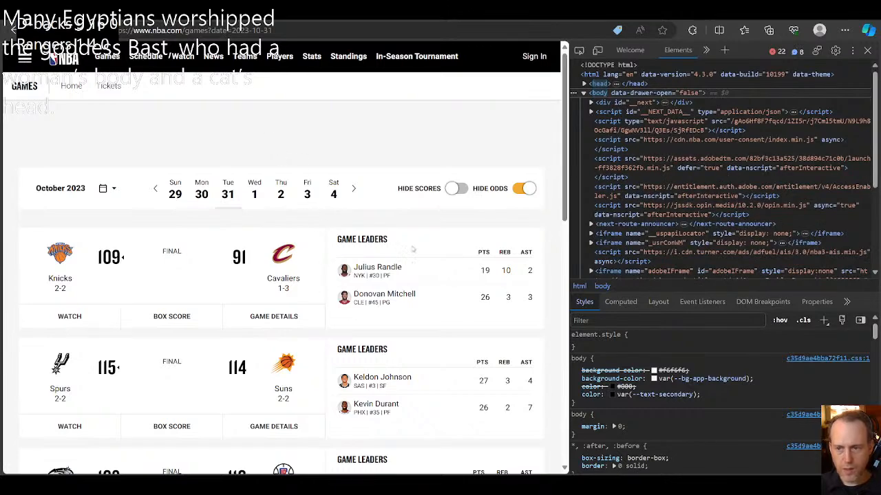
{"action": "scroll", "coordinate": [616, 237], "scroll_direction": "down", "scroll_amount": 3}
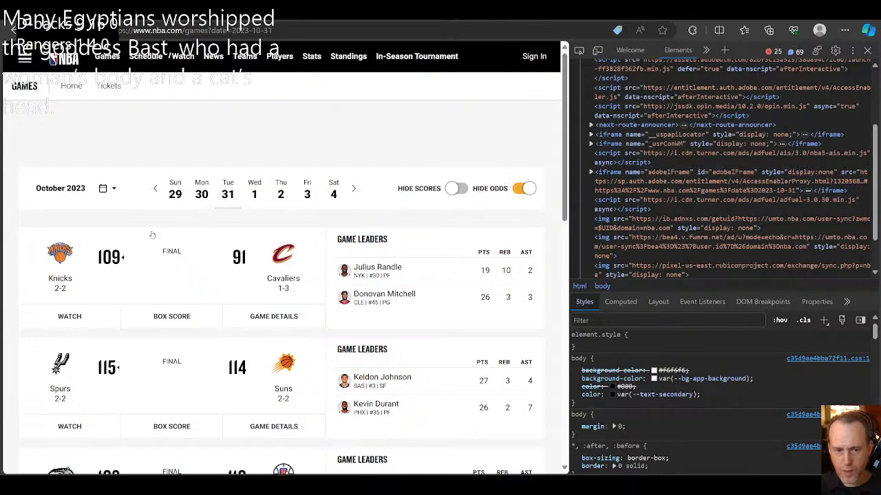
{"action": "left_click", "coordinate": [578, 51]}
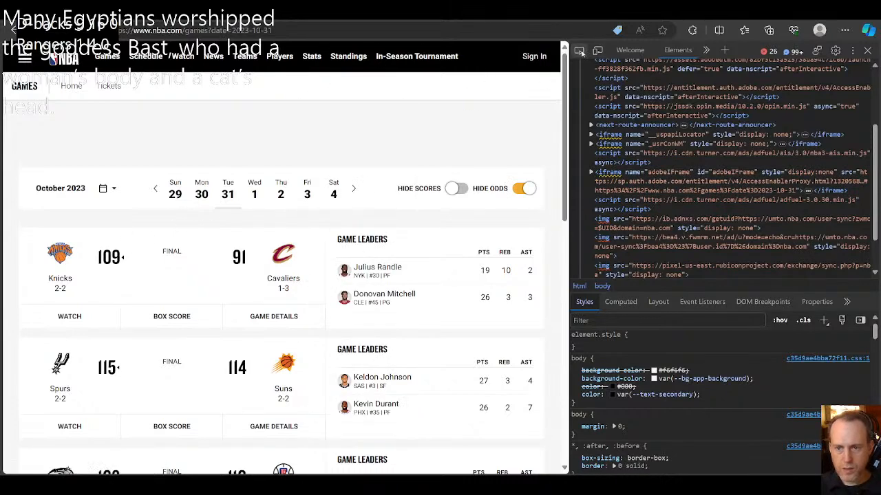
{"action": "left_click", "coordinate": [111, 259]}
{"action": "scroll", "coordinate": [722, 174], "scroll_direction": "up", "scroll_amount": 10}
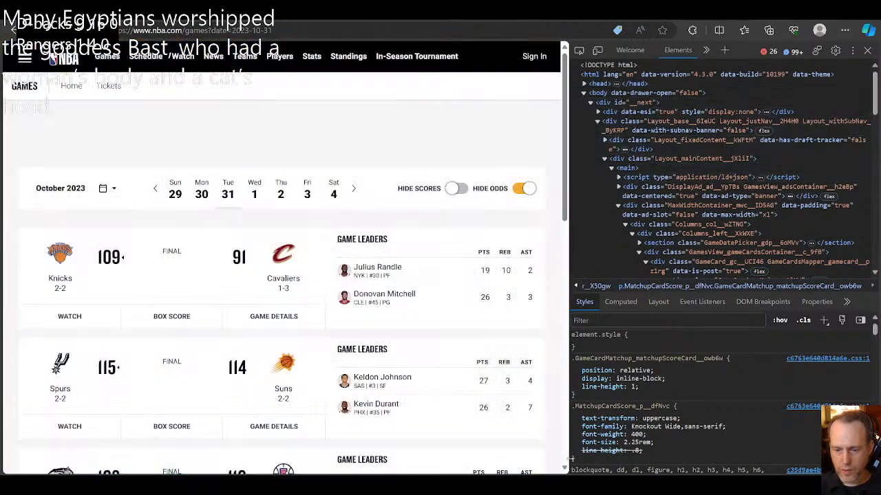
Step: Open the Knicks–Cavaliers game page and toggle Hide Scores on and off
{"action": "left_click", "coordinate": [530, 459]}
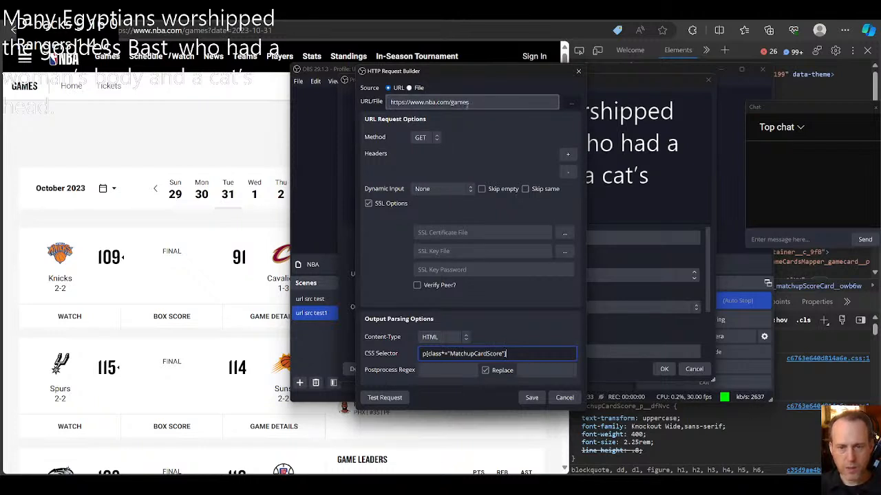
{"action": "left_click", "coordinate": [215, 136]}
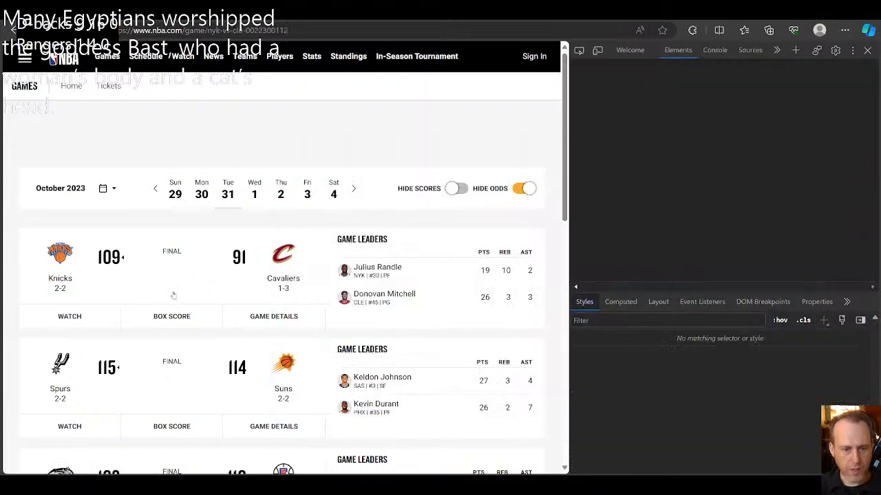
{"action": "left_click", "coordinate": [173, 295]}
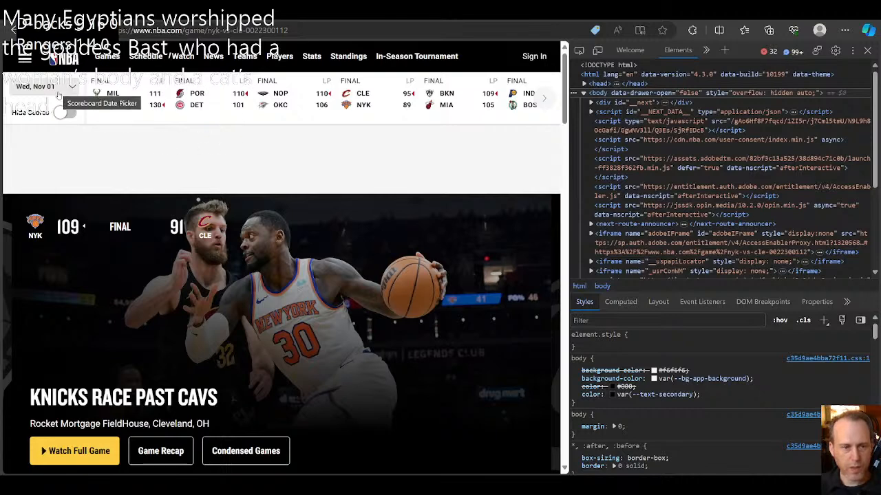
{"action": "left_click", "coordinate": [61, 113]}
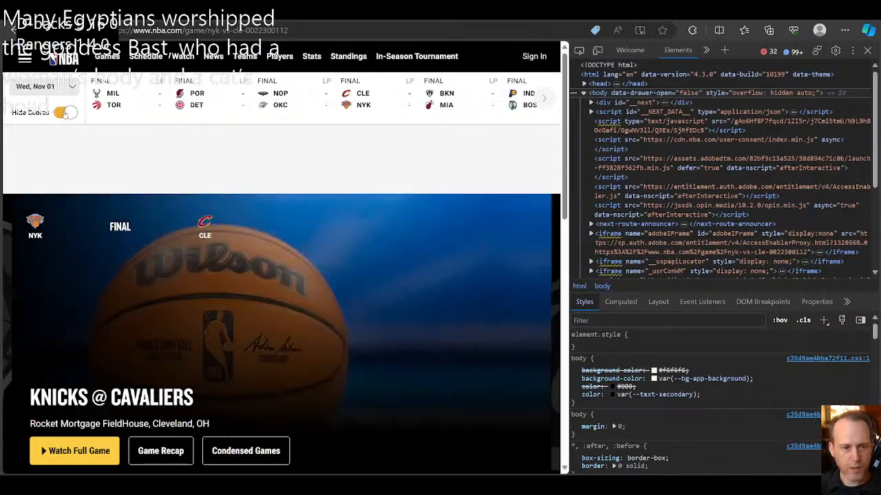
{"action": "left_click", "coordinate": [64, 113]}
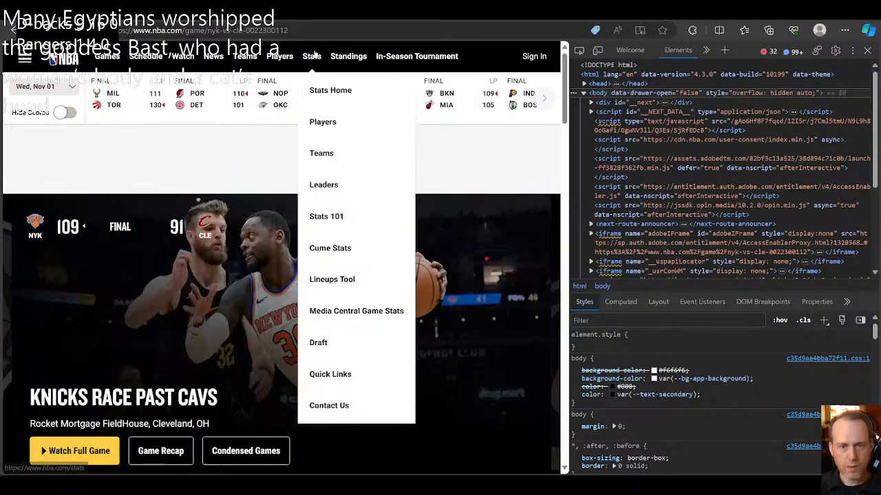
Step: Copy the Knicks–Cavaliers game page address and paste it as the request URL in the OBS HTTP Request Builder
{"action": "left_click", "coordinate": [301, 31]}
{"action": "key", "text": "ctrl+c"}
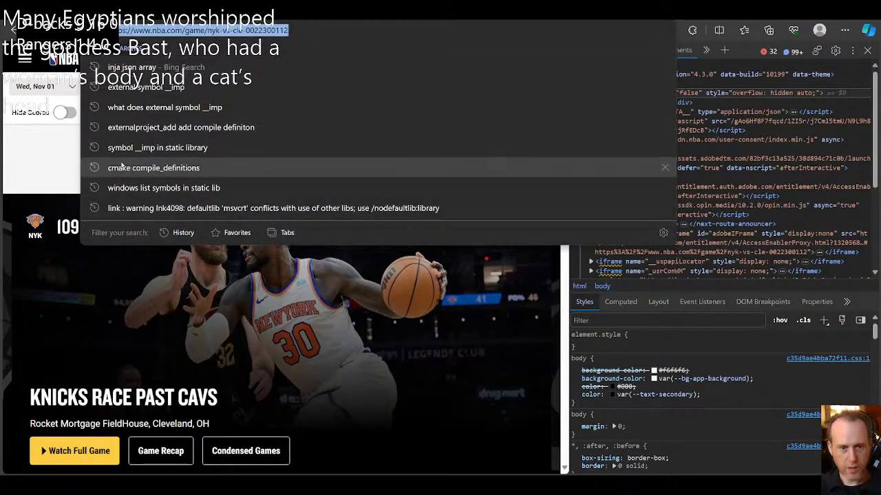
{"action": "left_click", "coordinate": [73, 163]}
{"action": "mouse_move", "coordinate": [564, 472]}
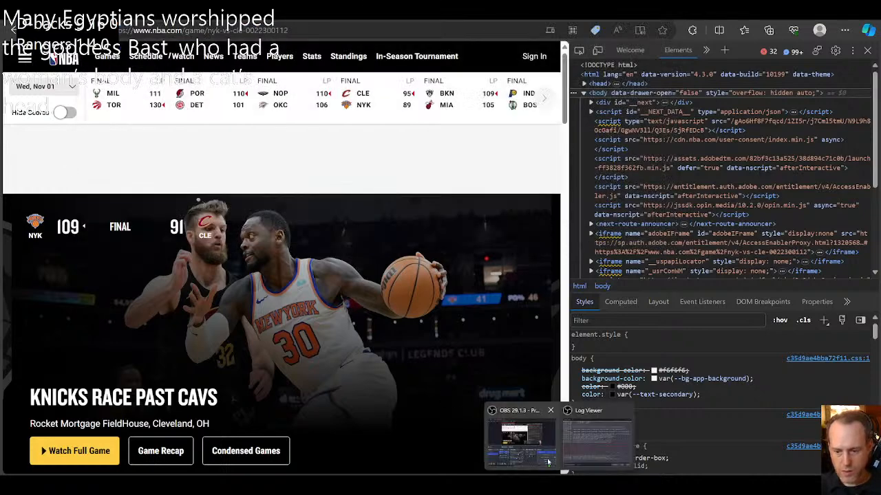
{"action": "left_click", "coordinate": [538, 428]}
{"action": "triple_click", "coordinate": [435, 102]}
{"action": "key", "text": "ctrl+v"}
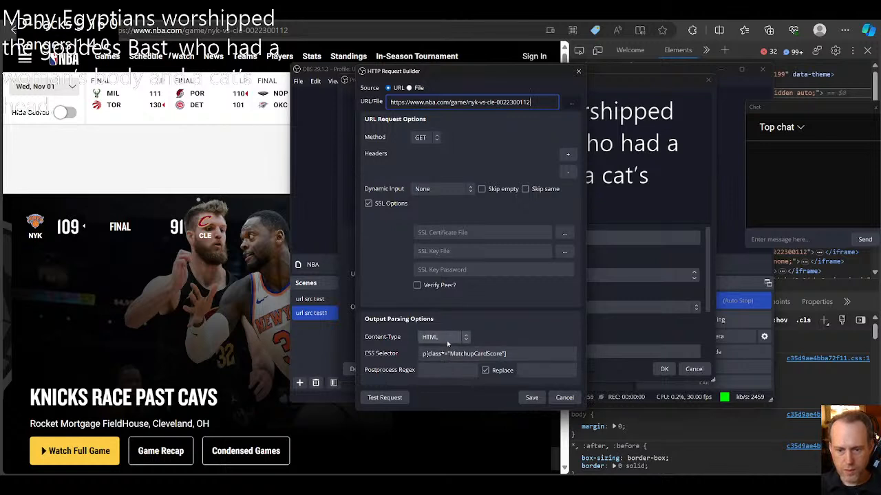
Step: Set the output content type to Text, test the request, and close the response
{"action": "left_click", "coordinate": [446, 339]}
{"action": "left_click", "coordinate": [441, 351]}
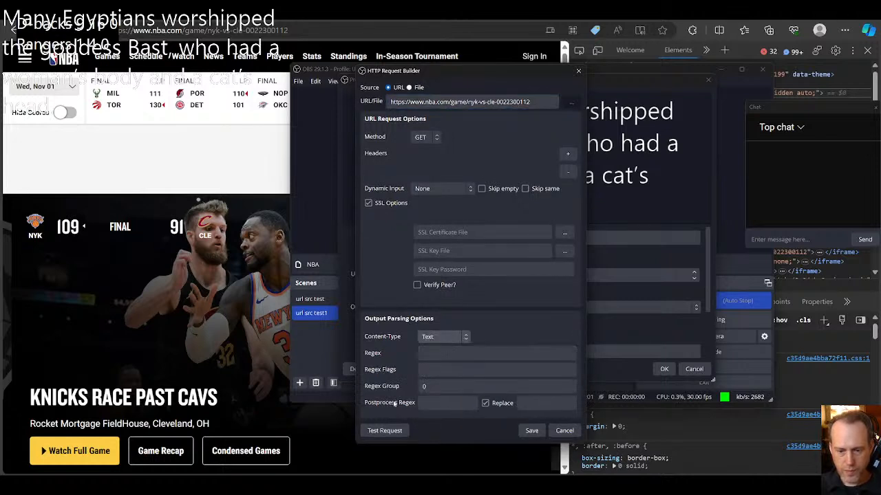
{"action": "left_click", "coordinate": [386, 430]}
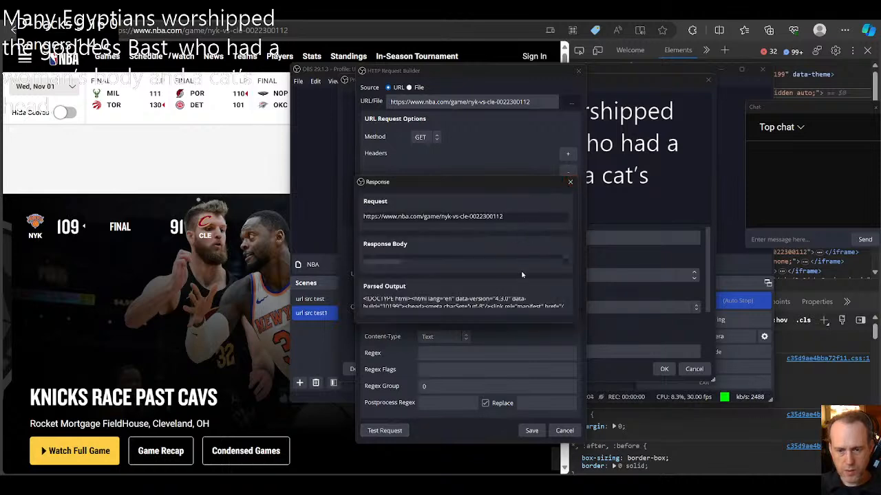
{"action": "left_click", "coordinate": [570, 183]}
Step: In the browser, inspect the Knicks' score on the game page and check the MatchupCardScore part of its class attribute
{"action": "left_click", "coordinate": [579, 52]}
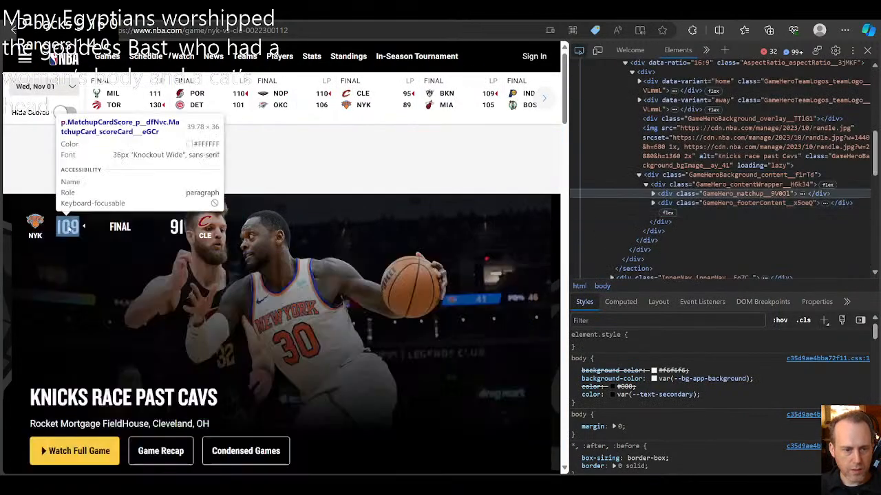
{"action": "left_click", "coordinate": [68, 227]}
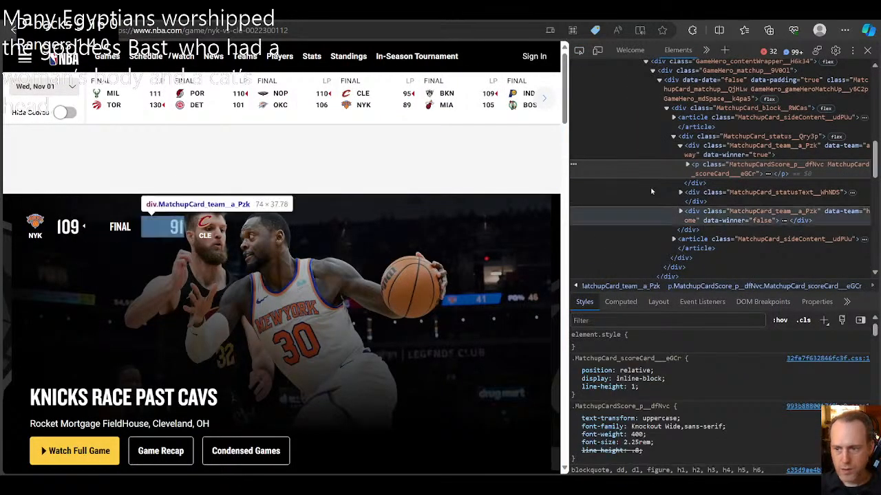
{"action": "double_click", "coordinate": [735, 167]}
{"action": "left_click", "coordinate": [735, 168]}
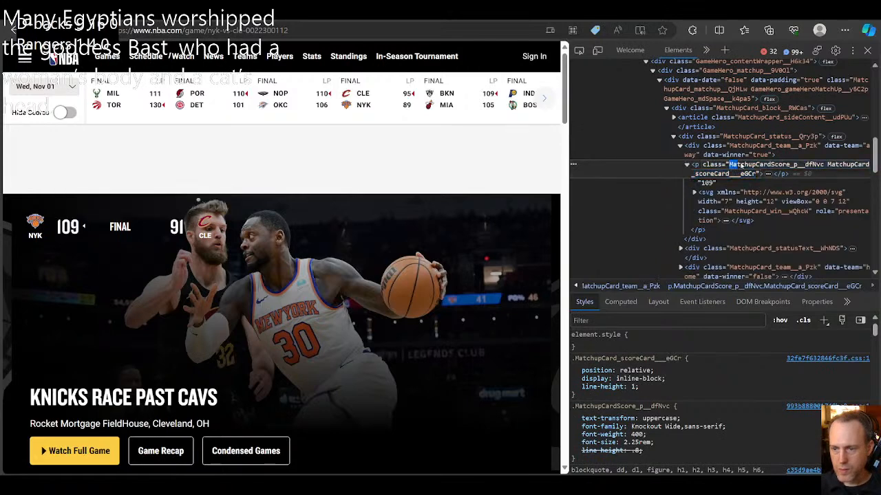
{"action": "left_click_drag", "start_coordinate": [731, 167], "coordinate": [795, 167]}
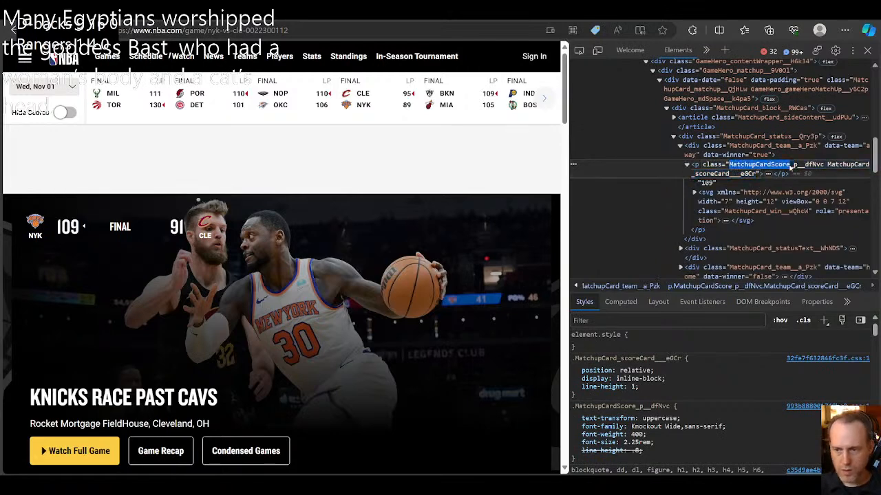
{"action": "left_click", "coordinate": [765, 182]}
Step: Return to OBS, set the content type to HTML, test the request with the MatchupCardScore selector, and close the response
{"action": "mouse_move", "coordinate": [550, 485]}
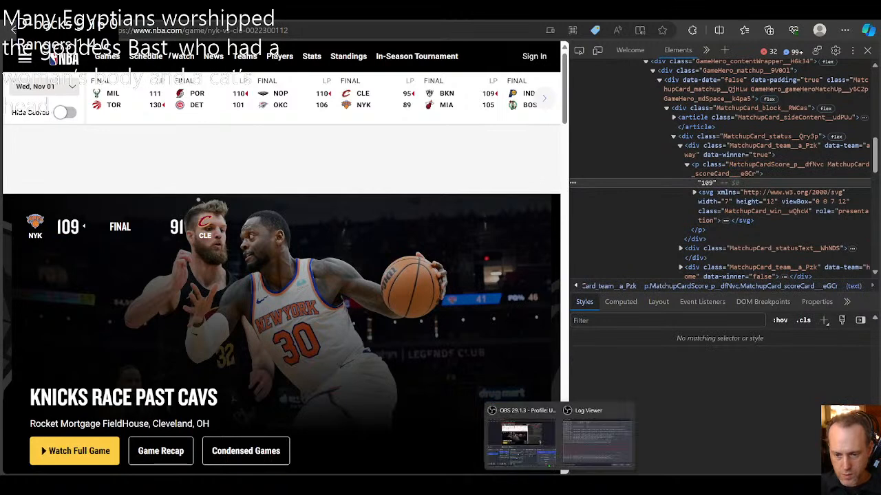
{"action": "left_click", "coordinate": [543, 454]}
{"action": "left_click", "coordinate": [444, 337]}
{"action": "left_click", "coordinate": [441, 385]}
{"action": "left_click", "coordinate": [442, 353]}
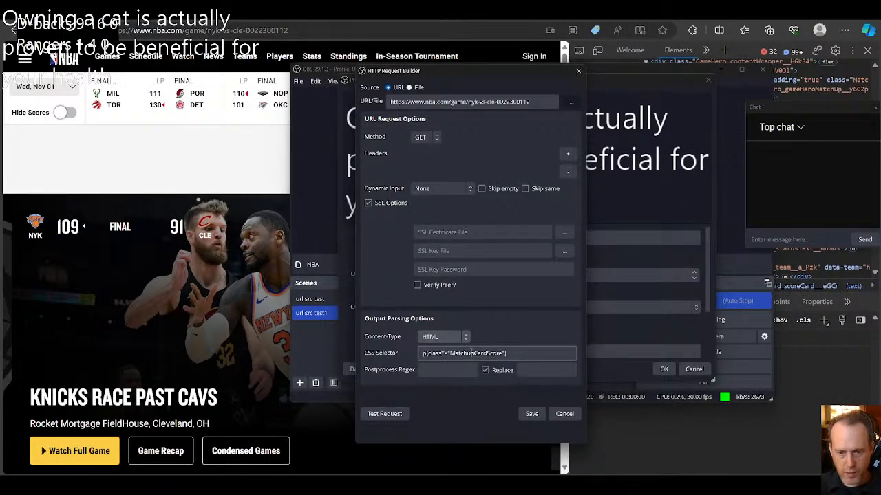
{"action": "left_click", "coordinate": [390, 415]}
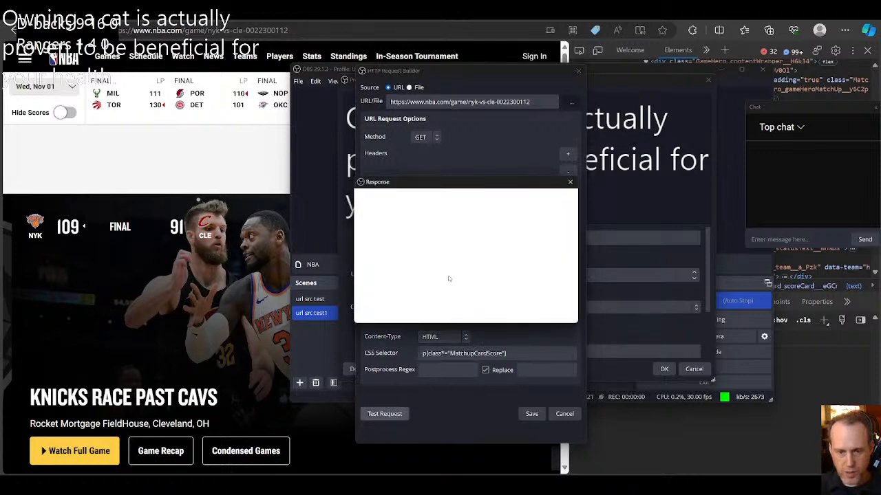
{"action": "left_click", "coordinate": [570, 182]}
Step: Switch to the browser, open the game details for Milwaukee–Toronto, and look through the page's linescores tables
{"action": "left_click", "coordinate": [228, 131]}
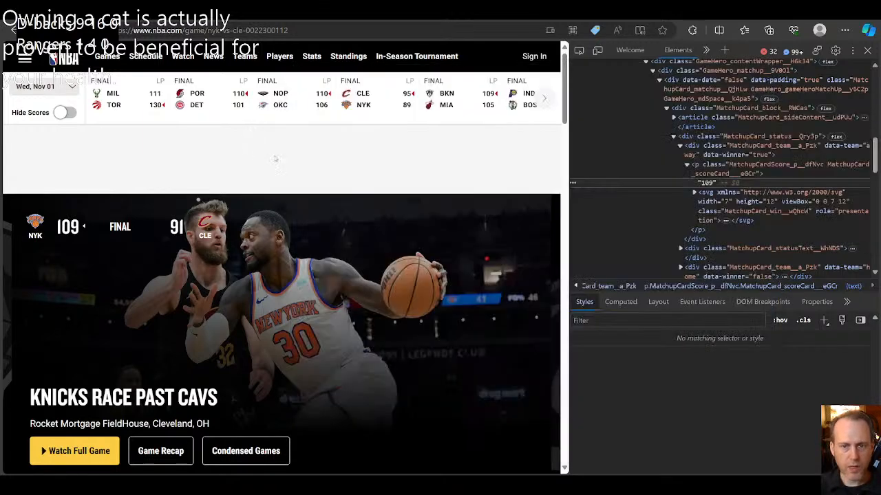
{"action": "mouse_move", "coordinate": [292, 62]}
{"action": "mouse_move", "coordinate": [318, 63]}
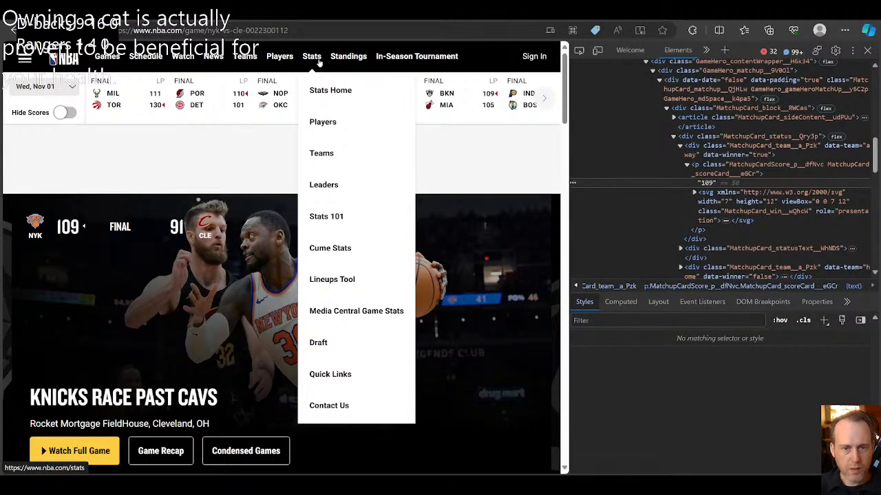
{"action": "mouse_move", "coordinate": [108, 62]}
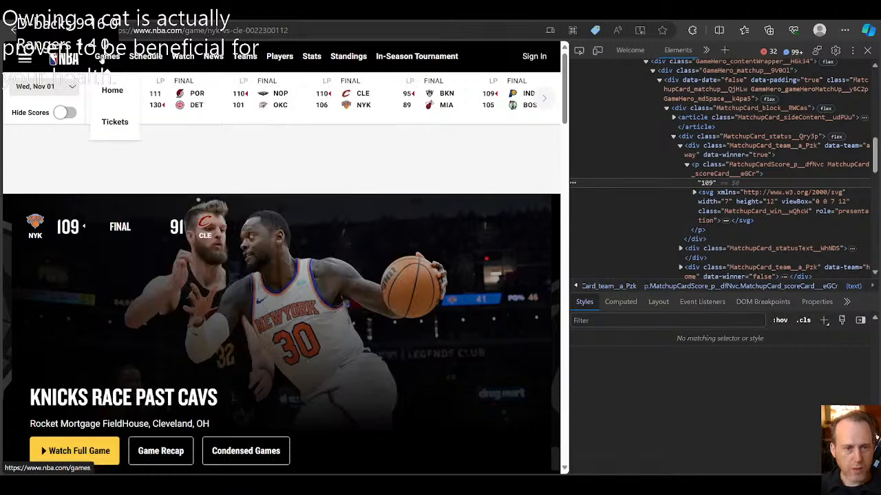
{"action": "mouse_move", "coordinate": [129, 104]}
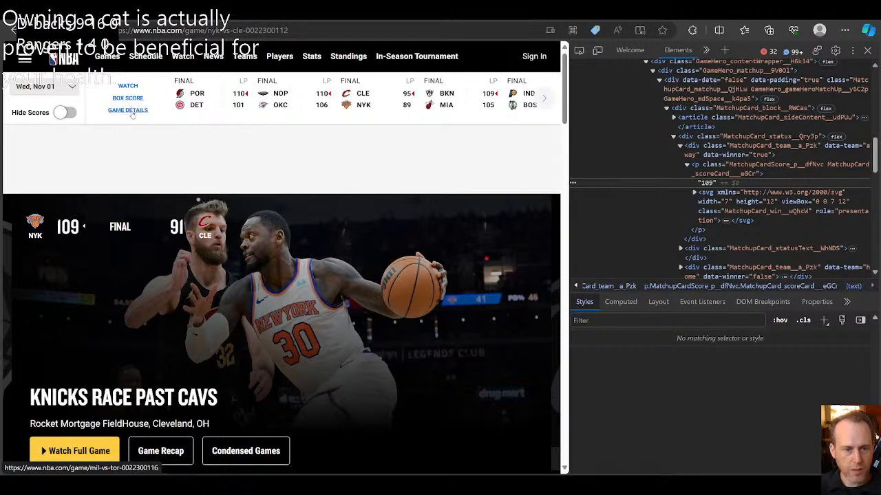
{"action": "left_click", "coordinate": [131, 111]}
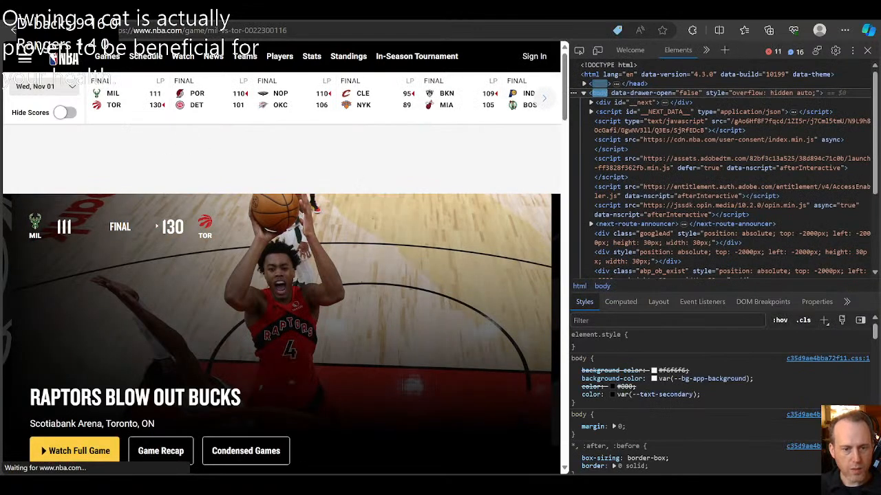
{"action": "scroll", "coordinate": [322, 302], "scroll_direction": "down", "scroll_amount": 10}
{"action": "scroll", "coordinate": [323, 303], "scroll_direction": "down", "scroll_amount": 2}
{"action": "scroll", "coordinate": [323, 302], "scroll_direction": "up", "scroll_amount": 2}
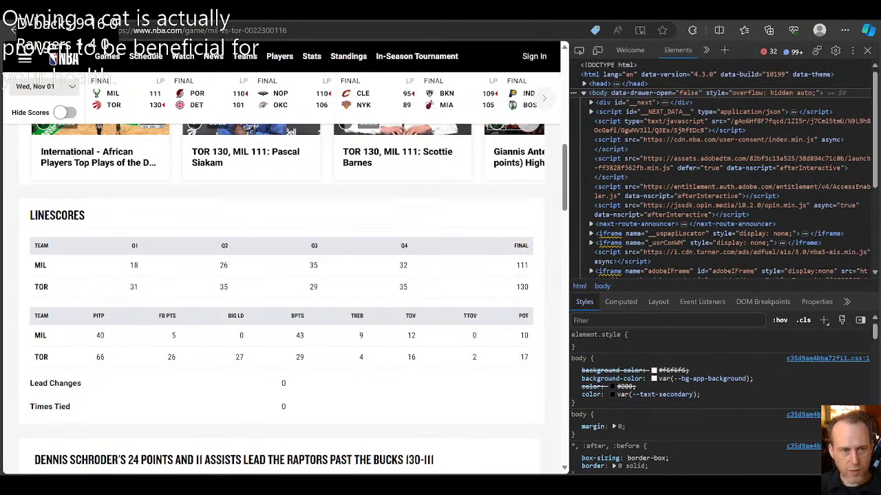
{"action": "scroll", "coordinate": [524, 381], "scroll_direction": "down", "scroll_amount": 6}
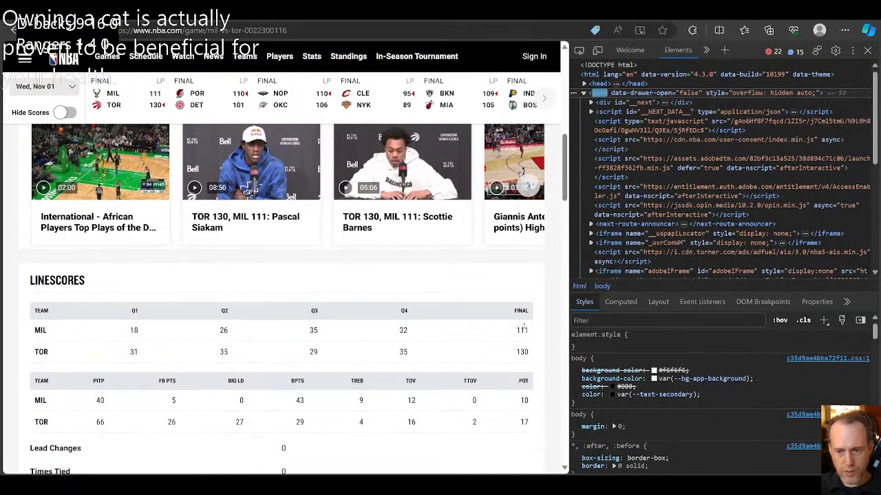
{"action": "scroll", "coordinate": [444, 367], "scroll_direction": "up", "scroll_amount": 4}
{"action": "scroll", "coordinate": [445, 367], "scroll_direction": "up", "scroll_amount": 4}
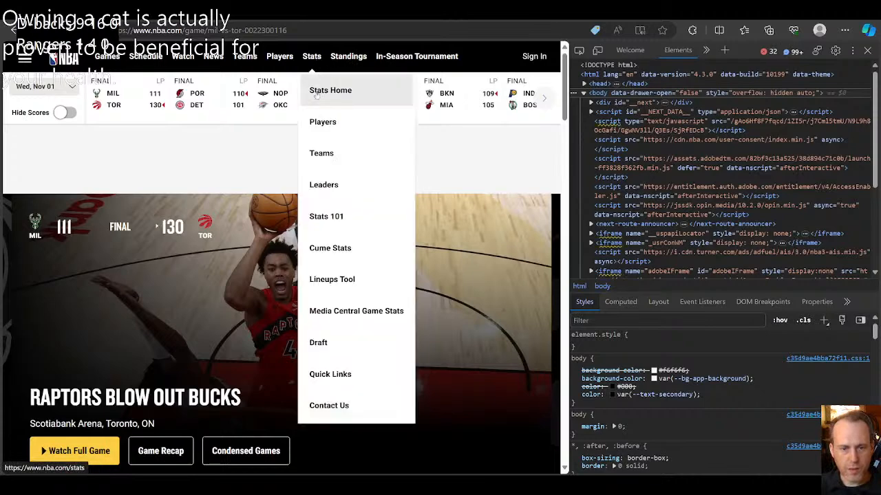
Step: Open the NBA stats Leaders page, look over its player table, and open Stats Home
{"action": "left_click", "coordinate": [327, 183]}
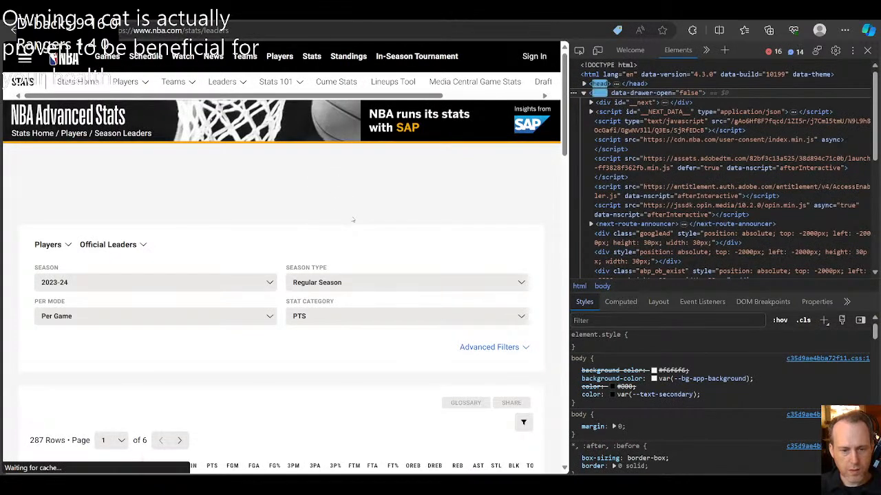
{"action": "scroll", "coordinate": [349, 207], "scroll_direction": "down", "scroll_amount": 4}
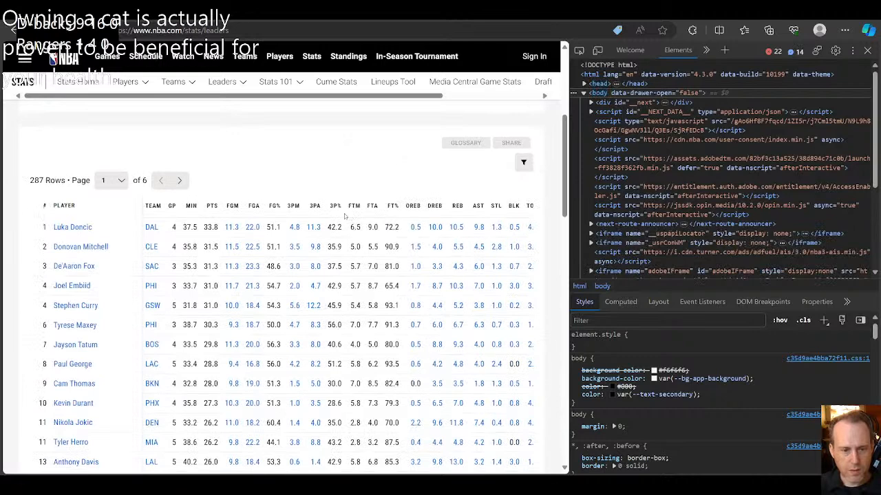
{"action": "scroll", "coordinate": [346, 214], "scroll_direction": "up", "scroll_amount": 4}
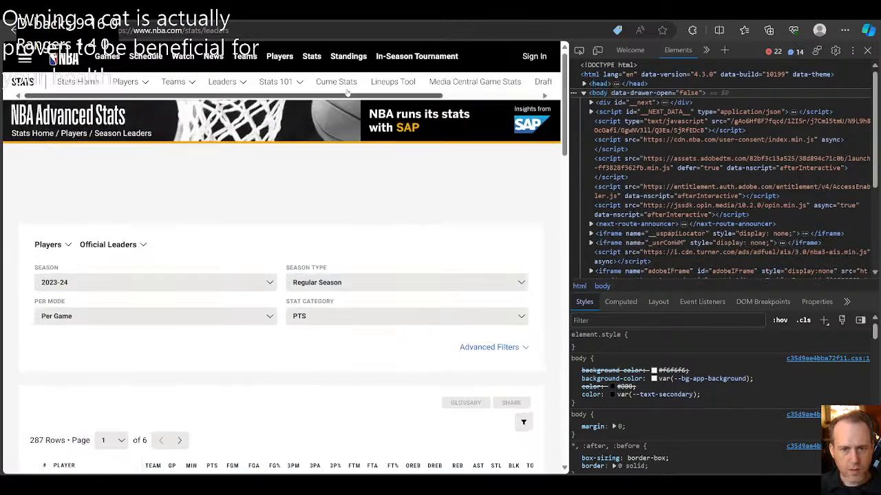
{"action": "mouse_move", "coordinate": [315, 62]}
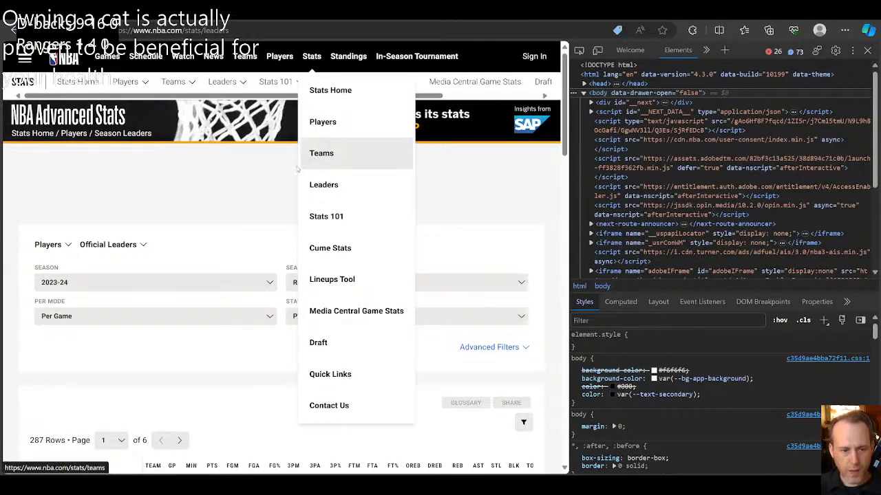
{"action": "left_click", "coordinate": [334, 193]}
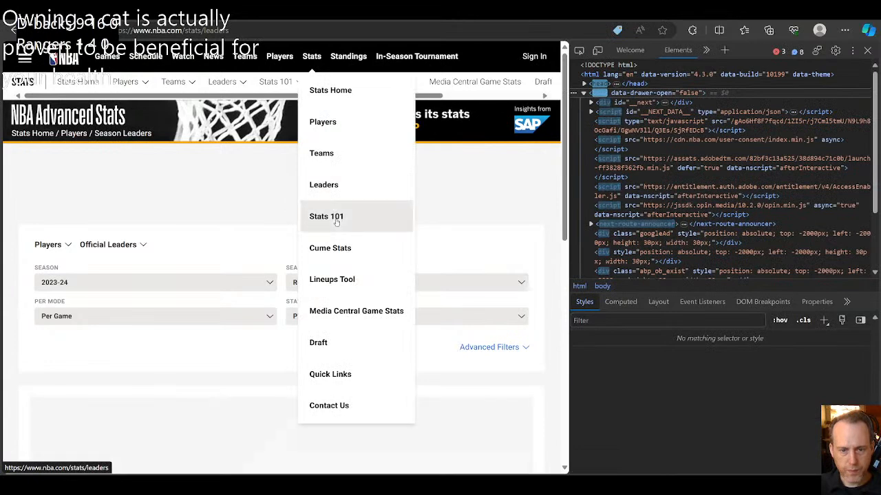
{"action": "left_click", "coordinate": [326, 94]}
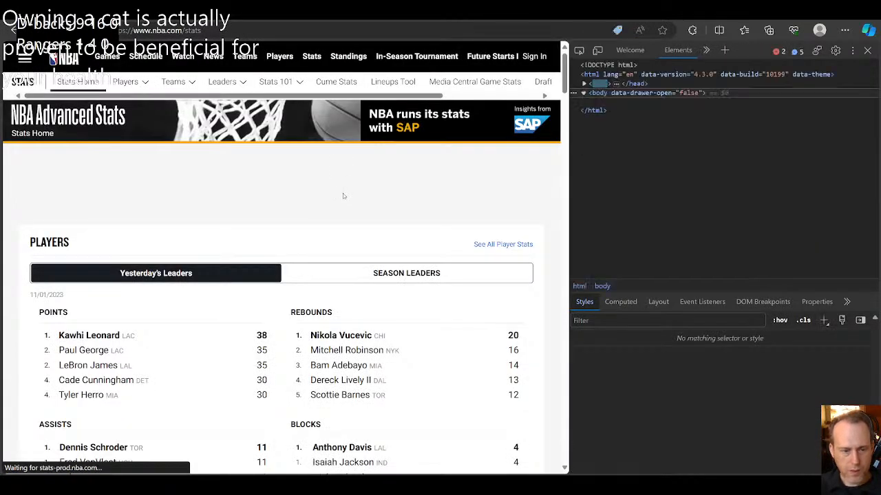
Step: Show the season leaders on the NBA stats home page and look through the leader lists
{"action": "left_click", "coordinate": [360, 279]}
{"action": "scroll", "coordinate": [327, 210], "scroll_direction": "down", "scroll_amount": 3}
{"action": "scroll", "coordinate": [327, 209], "scroll_direction": "down", "scroll_amount": 10}
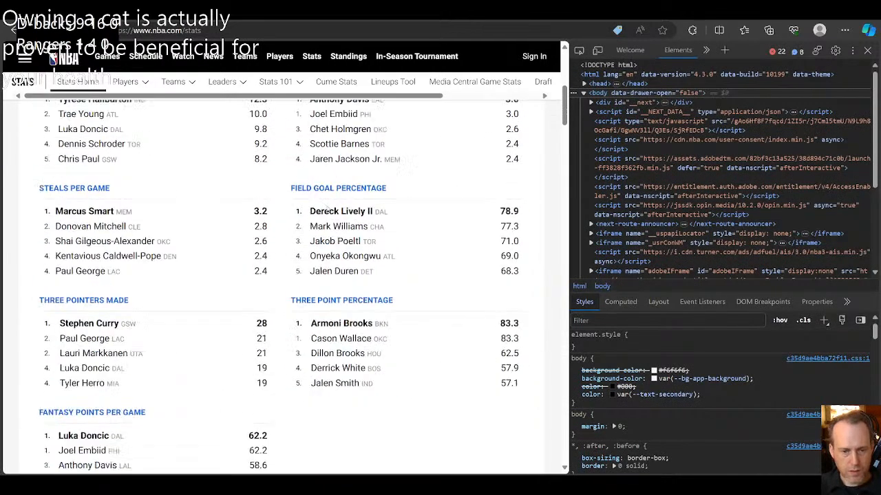
{"action": "scroll", "coordinate": [328, 210], "scroll_direction": "up", "scroll_amount": 15}
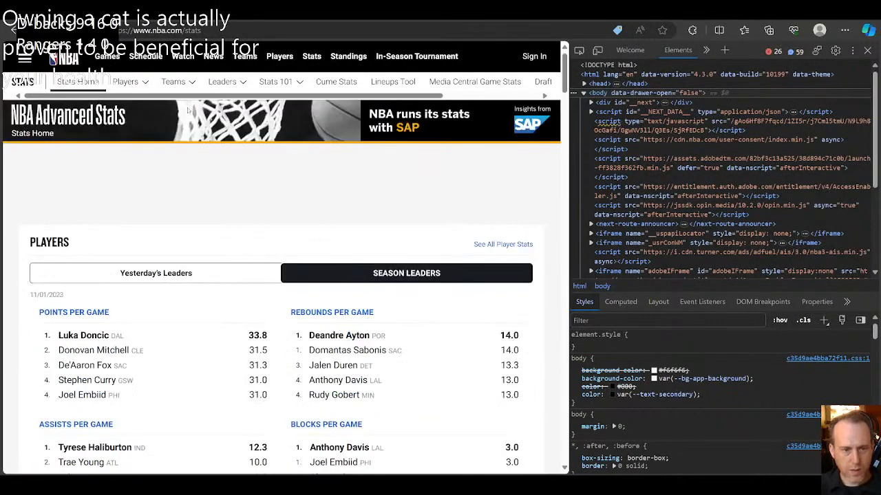
{"action": "left_click", "coordinate": [215, 31]}
{"action": "key", "text": "ctrl+c"}
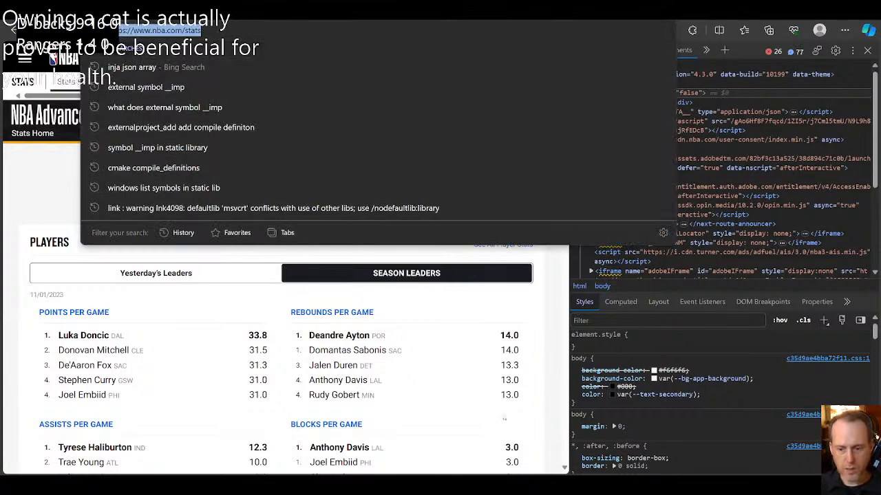
{"action": "left_click", "coordinate": [562, 326]}
{"action": "left_click", "coordinate": [558, 484]}
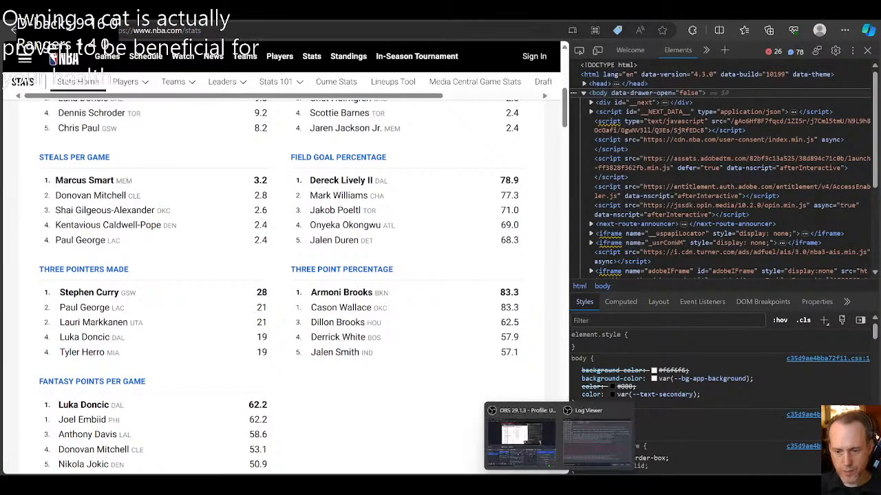
{"action": "left_click", "coordinate": [542, 449]}
{"action": "triple_click", "coordinate": [437, 101]}
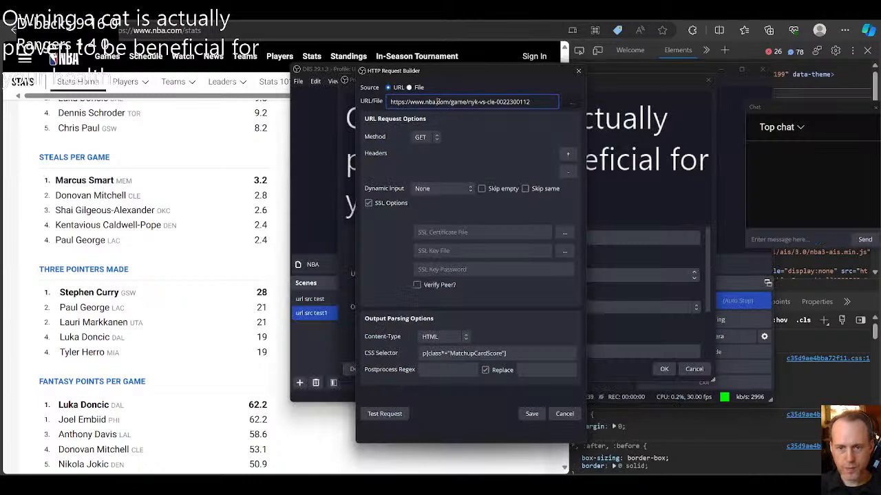
{"action": "key", "text": "ctrl+v"}
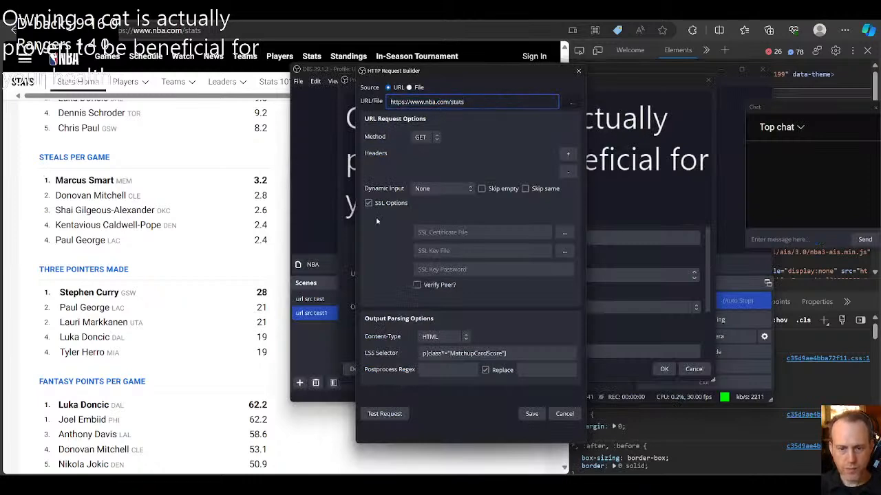
Step: Back on the browser's stats home page, inspect Kawhi Leonard's points value and copy LeaderBoardPlayerCard_lbpcTableLink from its class attribute
{"action": "left_click", "coordinate": [157, 168]}
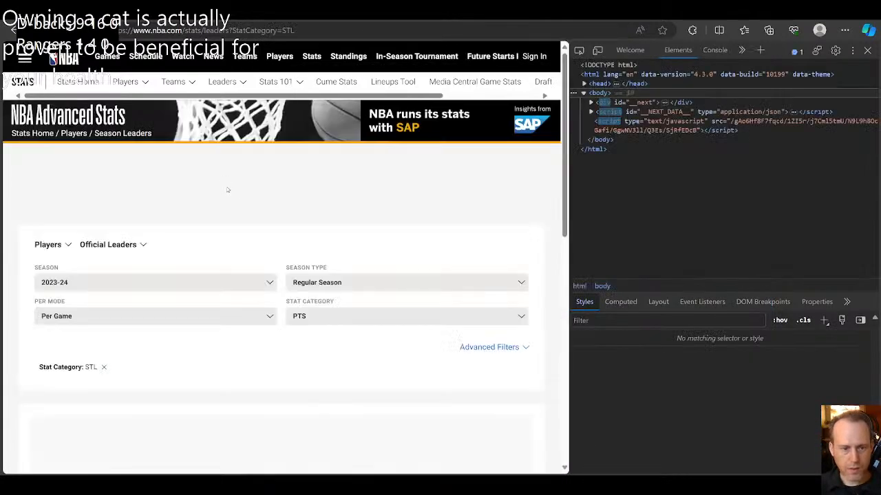
{"action": "key", "text": "alt+Left"}
{"action": "scroll", "coordinate": [252, 251], "scroll_direction": "up", "scroll_amount": 5}
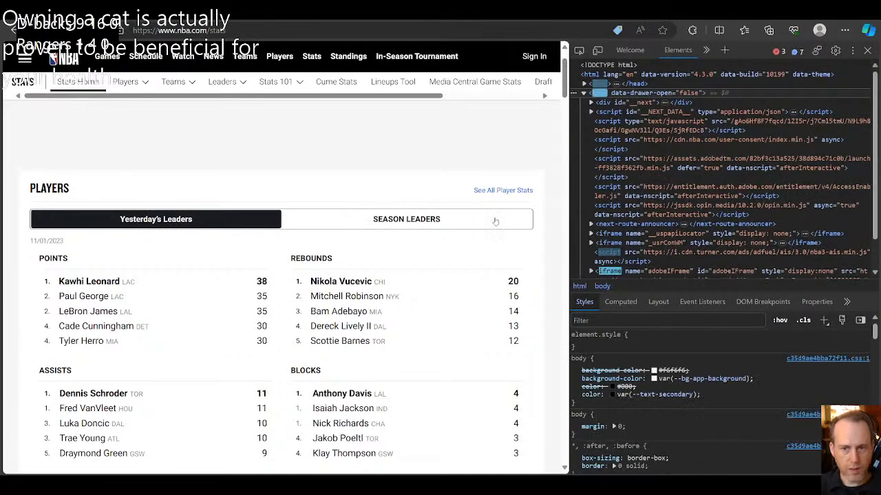
{"action": "left_click", "coordinate": [578, 50]}
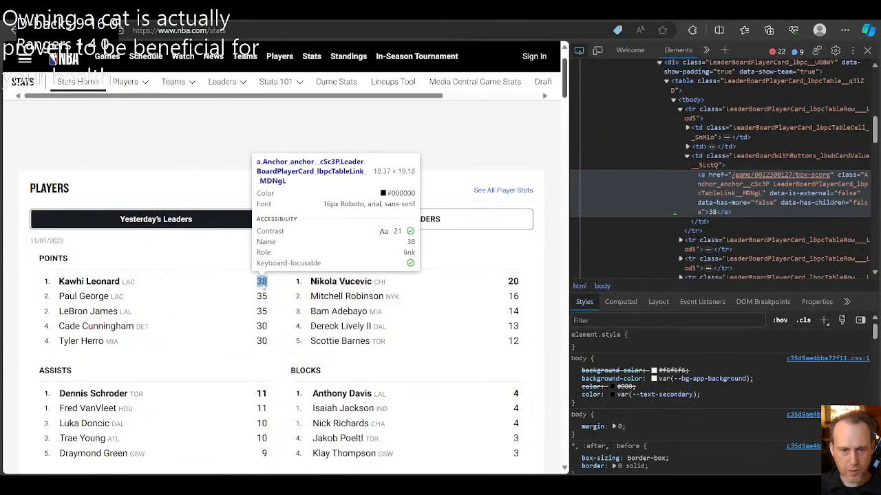
{"action": "left_click", "coordinate": [261, 282]}
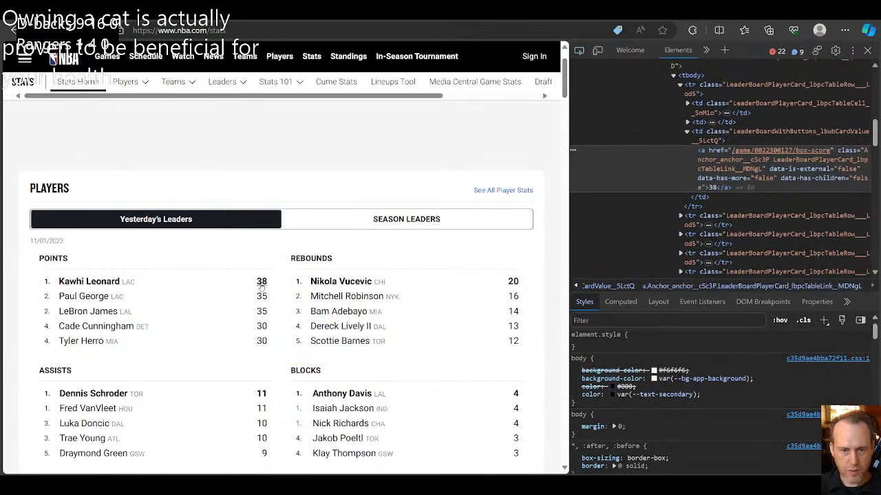
{"action": "double_click", "coordinate": [801, 163]}
{"action": "left_click", "coordinate": [798, 161]}
{"action": "left_click_drag", "start_coordinate": [773, 160], "coordinate": [739, 173]}
{"action": "key", "text": "ctrl+c"}
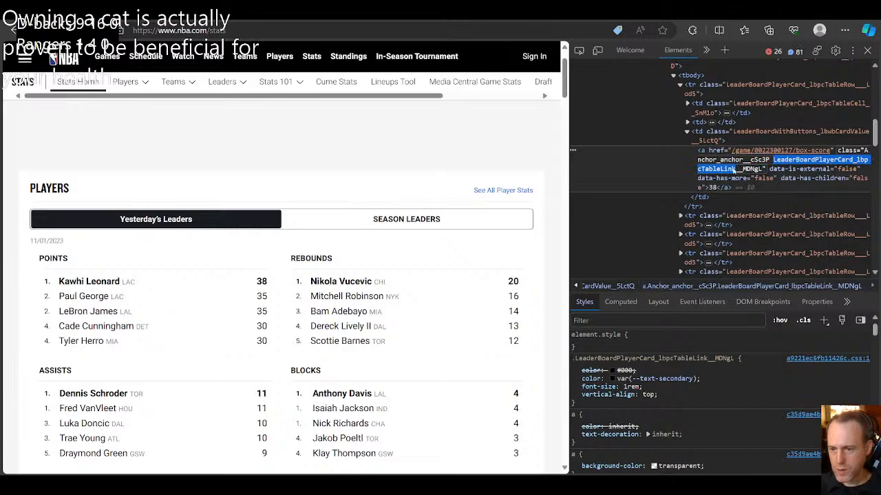
{"action": "key", "text": "Escape"}
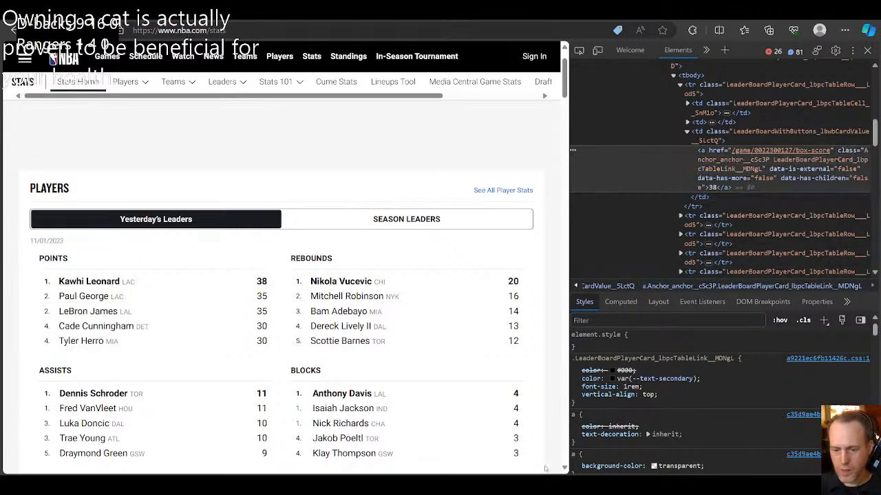
Step: Return to the OBS request and set the CSS selector to a[class*="LeaderBoardPlayerCard_lbpcTableLink"]
{"action": "mouse_move", "coordinate": [556, 484]}
{"action": "left_click", "coordinate": [521, 435]}
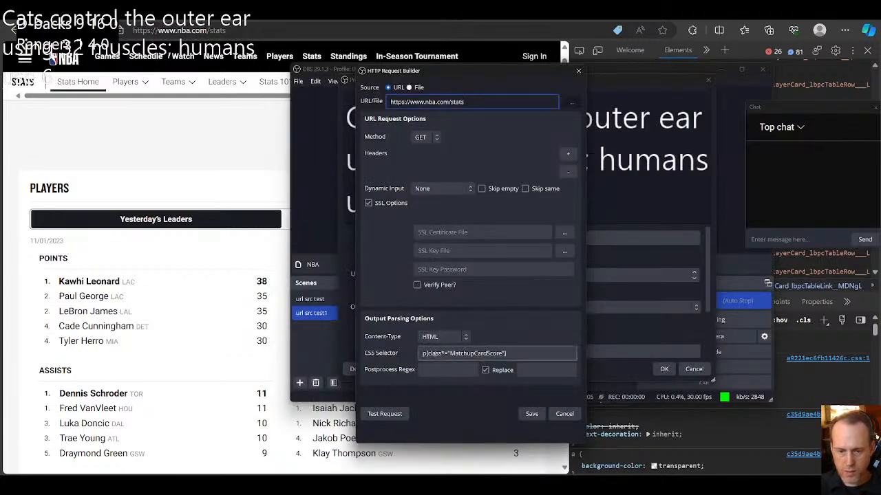
{"action": "left_click", "coordinate": [423, 353]}
{"action": "key", "text": "Delete"}
{"action": "type", "text": "a"}
{"action": "double_click", "coordinate": [476, 354]}
{"action": "key", "text": "ctrl+v"}
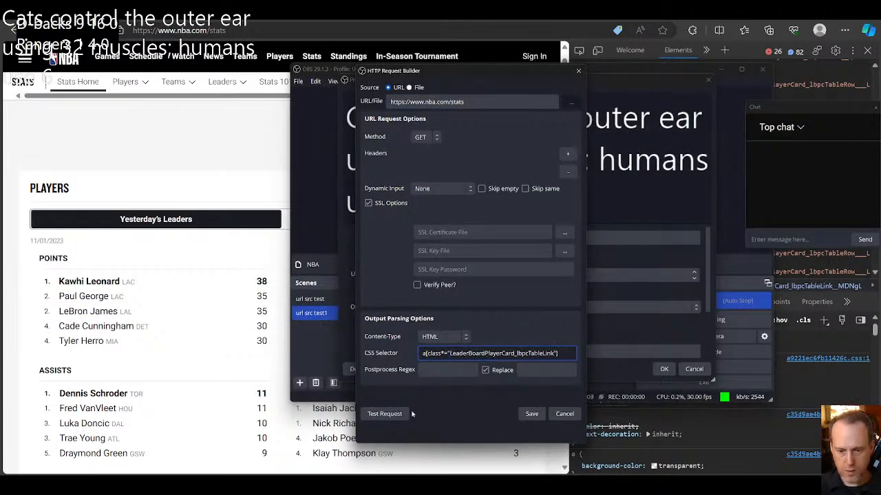
Step: Test the request, enlarge the response window, and move it up
{"action": "left_click", "coordinate": [387, 413]}
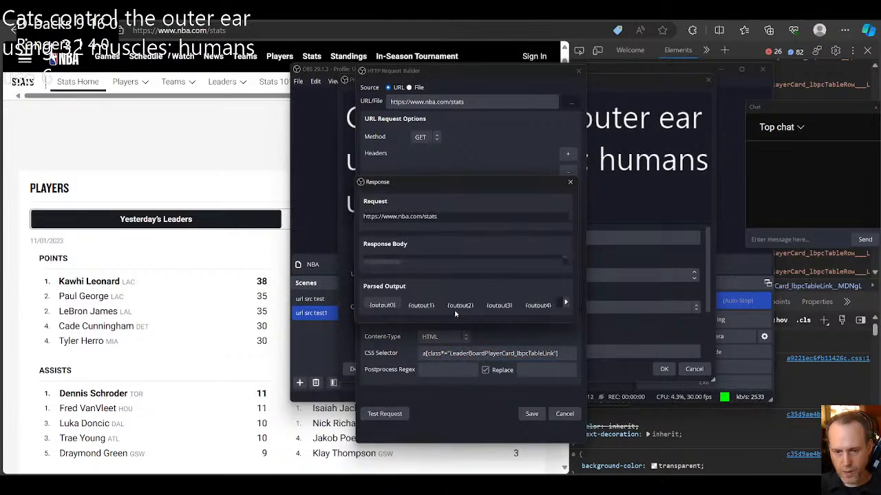
{"action": "left_click_drag", "start_coordinate": [542, 335], "coordinate": [548, 427]}
{"action": "left_click_drag", "start_coordinate": [476, 179], "coordinate": [447, 93]}
Step: Go through parsed outputs 0 to 4 to check how player names and points alternate, and close the response
{"action": "left_click", "coordinate": [401, 308]}
{"action": "left_click", "coordinate": [430, 306]}
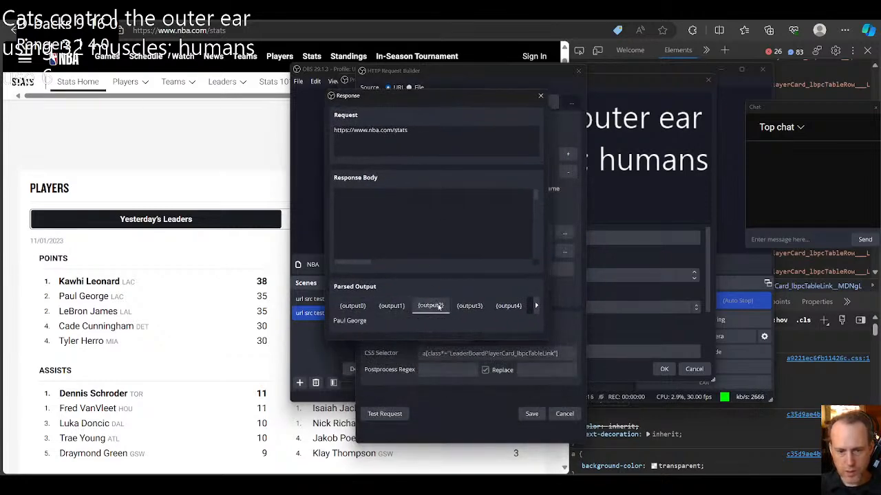
{"action": "left_click", "coordinate": [470, 307]}
{"action": "left_click", "coordinate": [496, 307]}
{"action": "left_click", "coordinate": [470, 306]}
{"action": "left_click", "coordinate": [431, 306]}
{"action": "left_click", "coordinate": [391, 306]}
{"action": "left_click", "coordinate": [352, 307]}
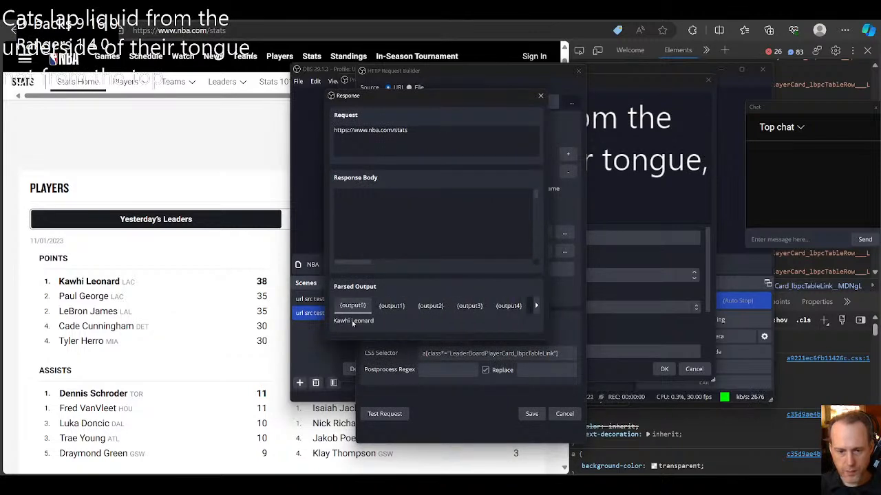
{"action": "left_click", "coordinate": [390, 309]}
{"action": "left_click", "coordinate": [363, 309]}
{"action": "left_click", "coordinate": [389, 309]}
{"action": "left_click", "coordinate": [363, 310]}
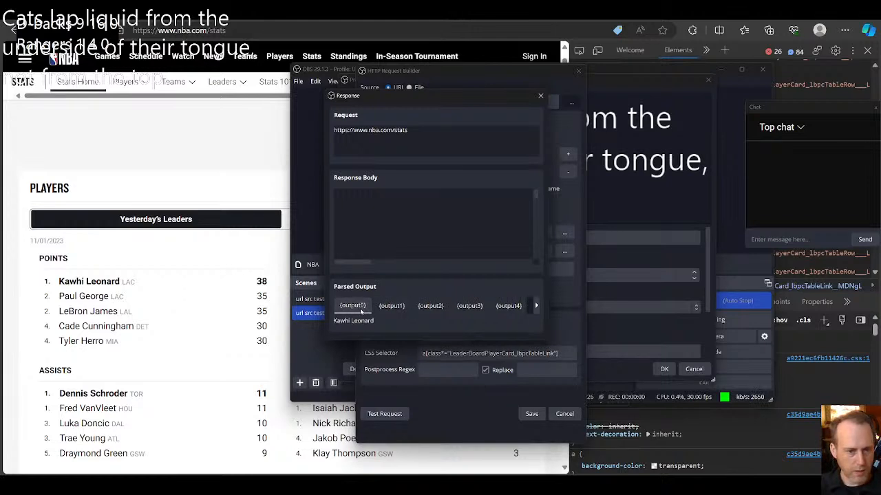
{"action": "left_click", "coordinate": [392, 306]}
{"action": "left_click", "coordinate": [431, 306]}
{"action": "left_click", "coordinate": [469, 306]}
{"action": "left_click", "coordinate": [509, 307]}
{"action": "left_click", "coordinate": [466, 306]}
{"action": "left_click", "coordinate": [428, 306]}
{"action": "left_click", "coordinate": [389, 306]}
{"action": "left_click", "coordinate": [350, 306]}
{"action": "left_click", "coordinate": [376, 307]}
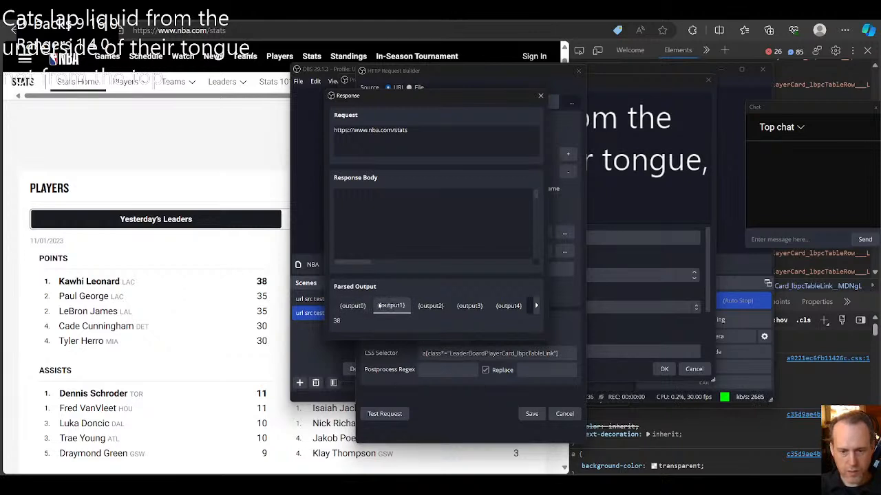
{"action": "left_click", "coordinate": [360, 306]}
{"action": "left_click", "coordinate": [380, 305]}
{"action": "left_click", "coordinate": [357, 307]}
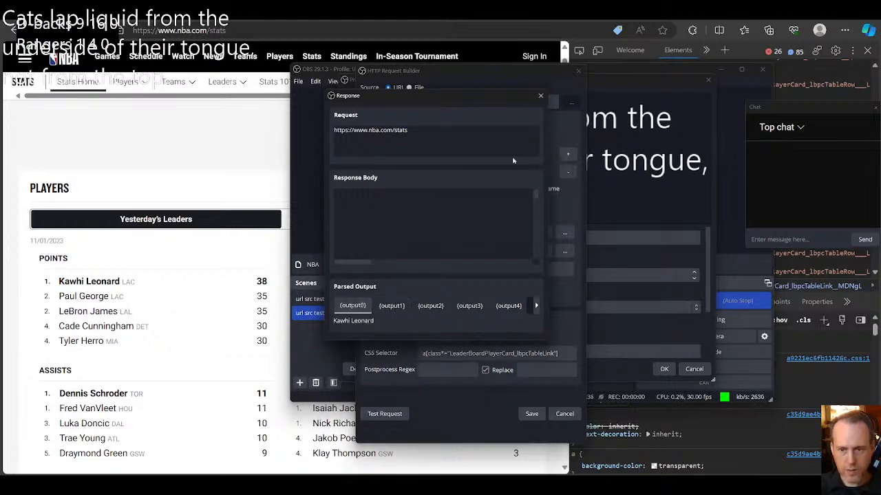
{"action": "left_click", "coordinate": [540, 97]}
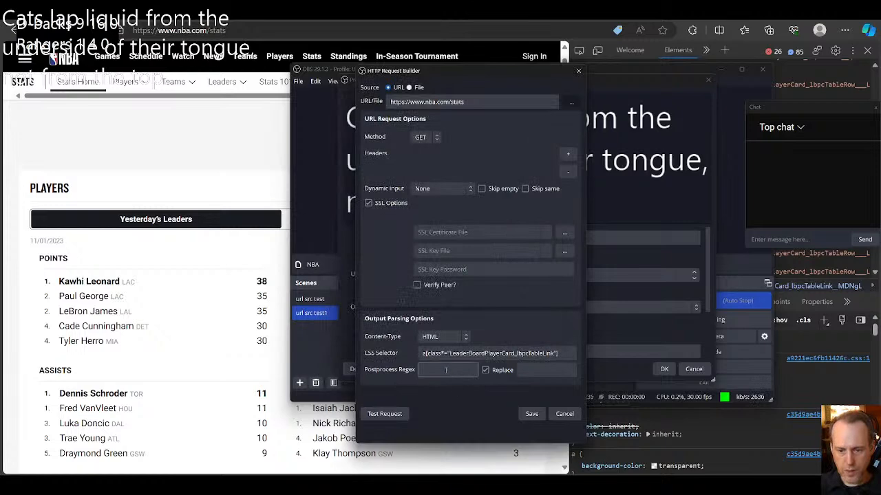
Step: Save the request and set the NBA source's output template to {{output0}} {{output1}}<br/>
{"action": "left_click", "coordinate": [531, 414]}
{"action": "scroll", "coordinate": [486, 314], "scroll_direction": "down", "scroll_amount": 2}
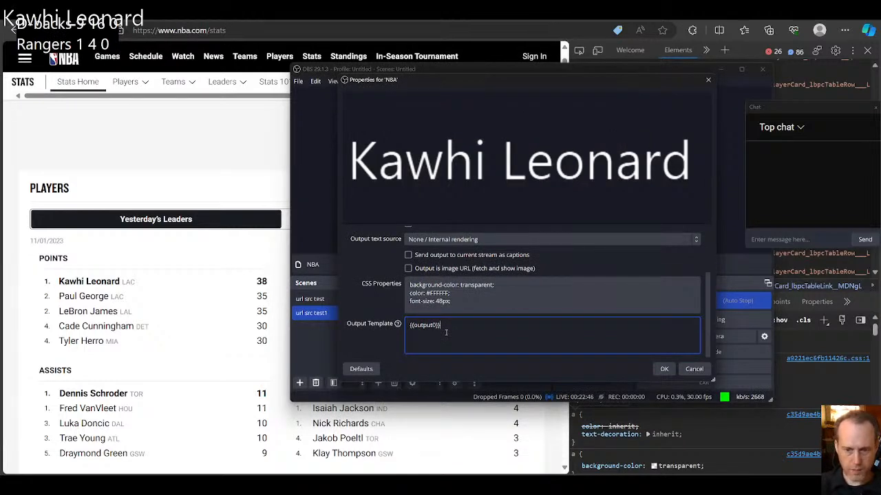
{"action": "key", "text": "ctrl+a"}
{"action": "key", "text": "Right"}
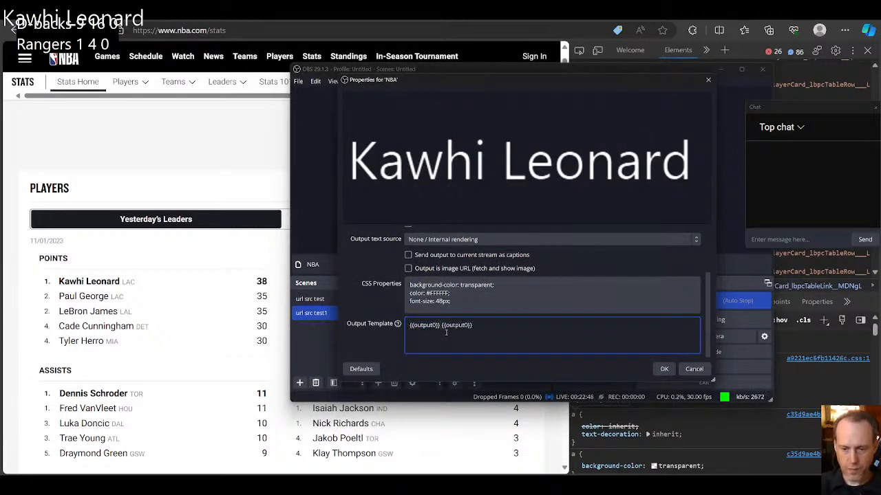
{"action": "type", "text": "{{output1}}<br/>"}
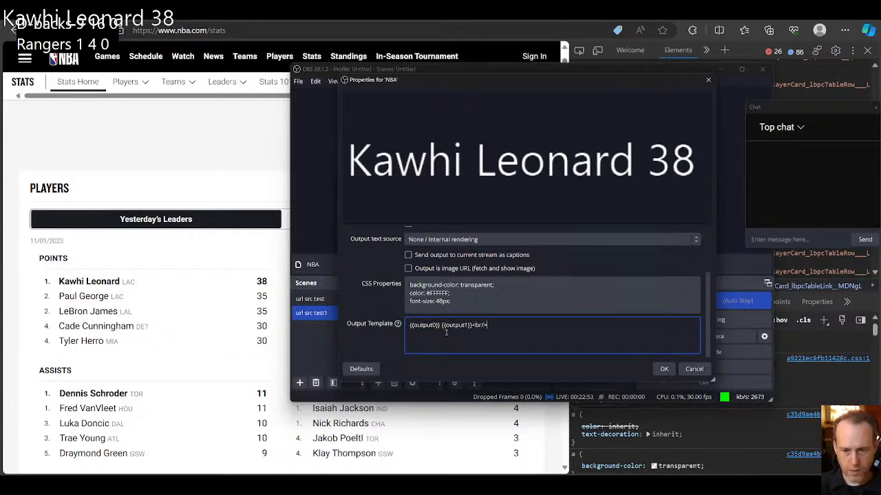
Step: Duplicate the template line and change the copy to {{output2}} {{output3}}<br/> as the second line
{"action": "key", "text": "ctrl+a"}
{"action": "key", "text": "ctrl+c"}
{"action": "key", "text": "Right"}
{"action": "key", "text": "ctrl+v"}
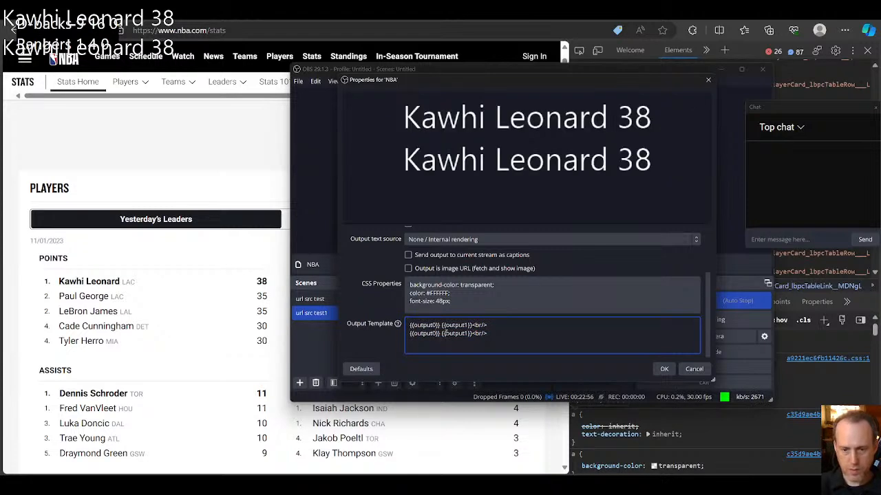
{"action": "key", "text": "BackSpace"}
{"action": "type", "text": "2"}
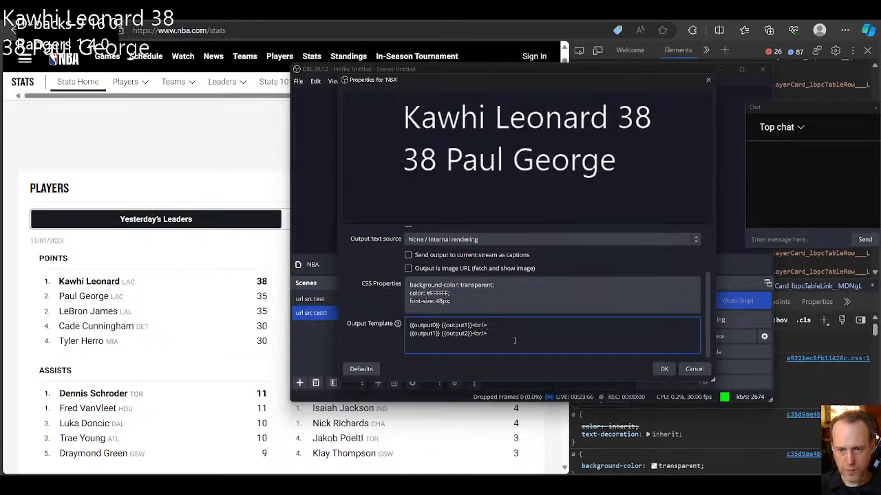
{"action": "left_click", "coordinate": [504, 334]}
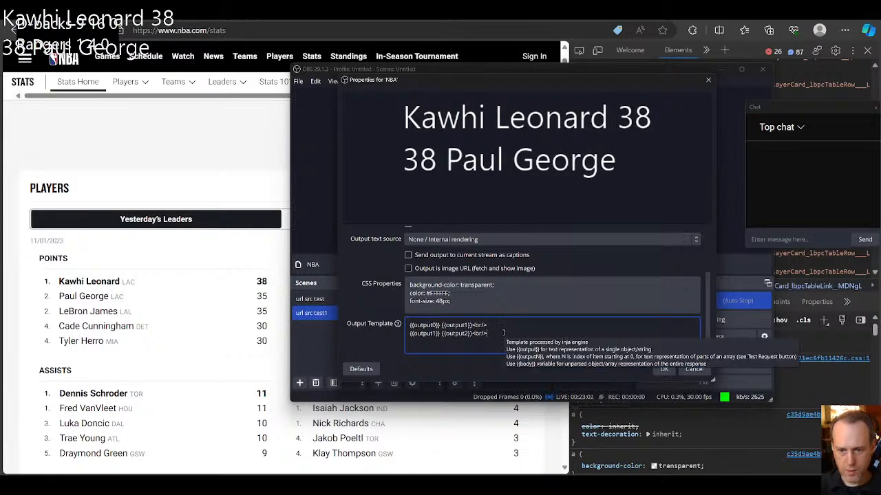
{"action": "left_click", "coordinate": [491, 327]}
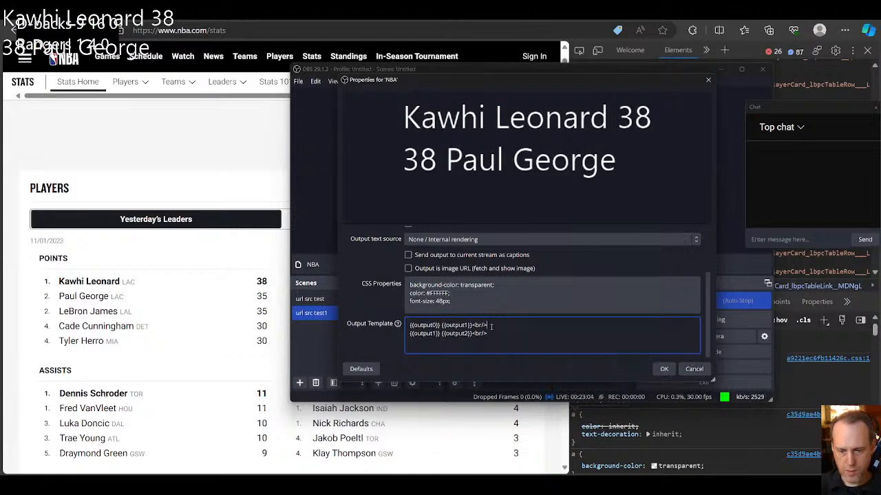
{"action": "left_click_drag", "start_coordinate": [493, 331], "coordinate": [472, 333]}
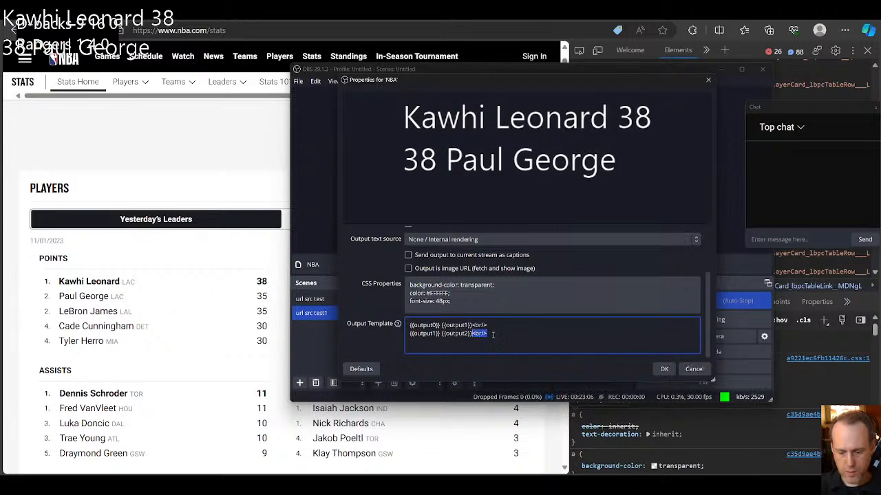
{"action": "key", "text": "BackSpace"}
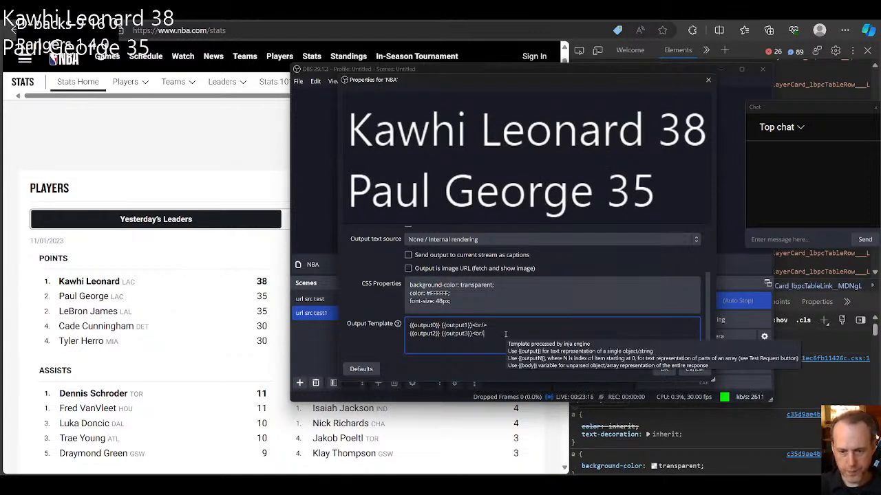
Step: Copy the second template line to a third line and change it to {{output4}} {{output5}}<br/>
{"action": "key", "text": "shift+Home"}
{"action": "key", "text": "ctrl+c"}
{"action": "key", "text": "End"}
{"action": "key", "text": "Return"}
{"action": "key", "text": "ctrl+v"}
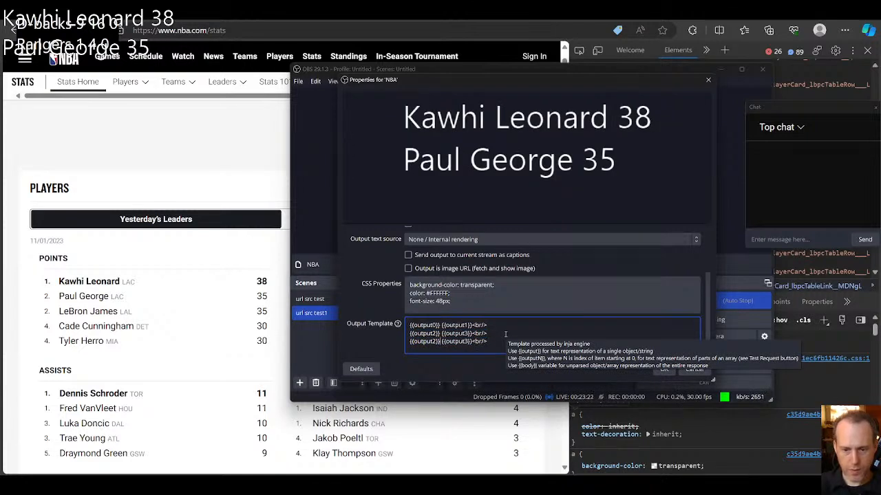
{"action": "key", "text": "BackSpace"}
{"action": "type", "text": "4"}
{"action": "key", "text": "ctrl+Right"}
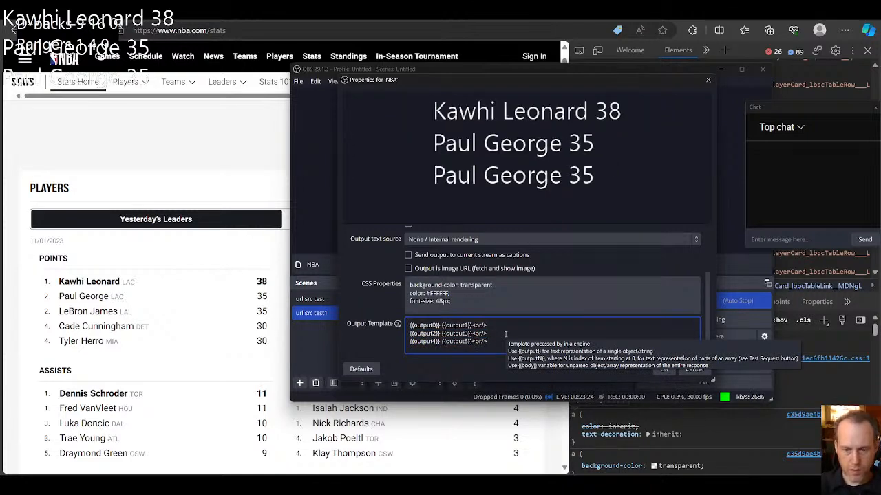
{"action": "key", "text": "BackSpace"}
{"action": "type", "text": "5"}
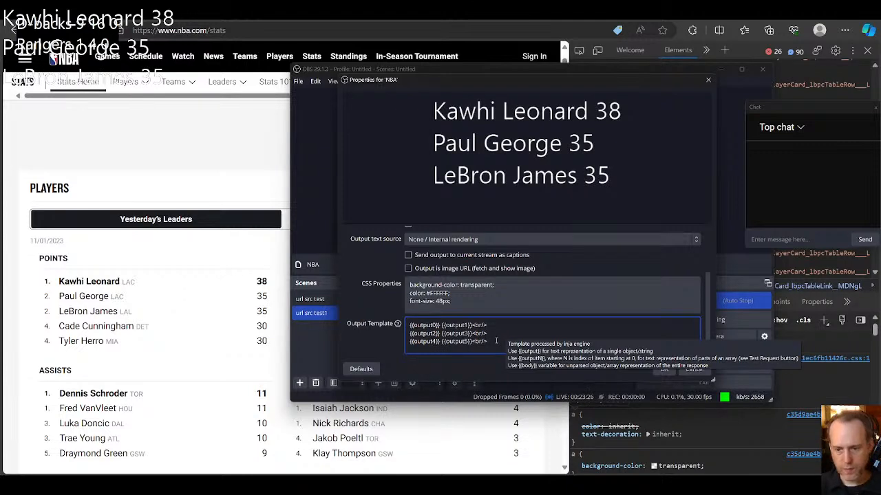
Step: Remove the trailing <br/> from the third line of the output template
{"action": "key", "text": "End"}
{"action": "key", "text": "shift+Left"}
{"action": "key", "text": "shift+Left"}
{"action": "key", "text": "shift+Left"}
{"action": "key", "text": "shift+Left"}
{"action": "key", "text": "shift+Left"}
{"action": "key", "text": "BackSpace"}
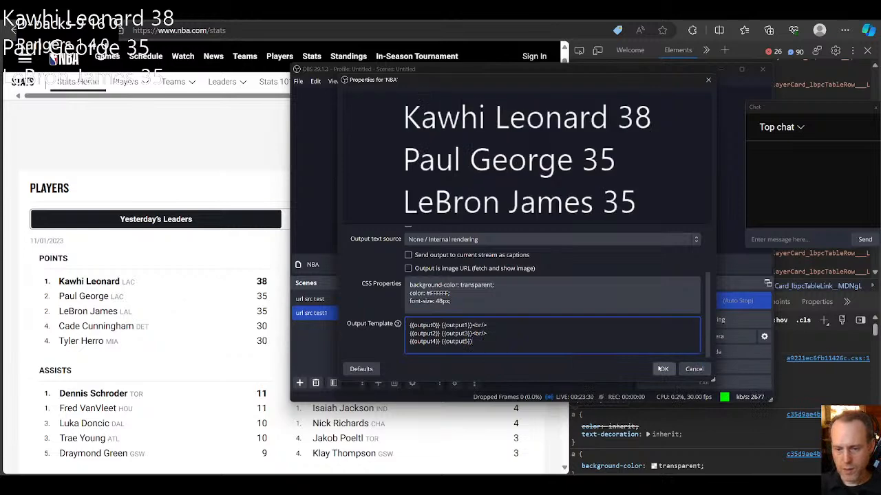
Step: Set the NBA source's CSS background-color to black, apply it, and move the NBA overlay below the MLB scores
{"action": "double_click", "coordinate": [466, 282]}
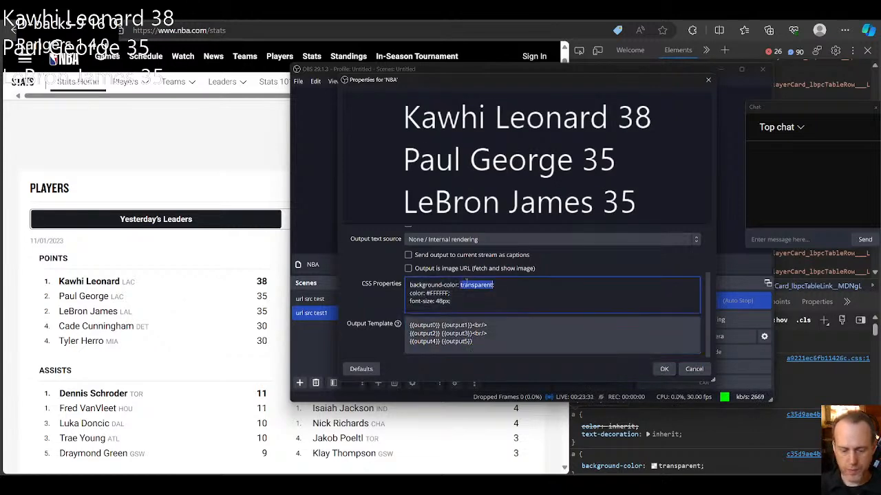
{"action": "type", "text": "black"}
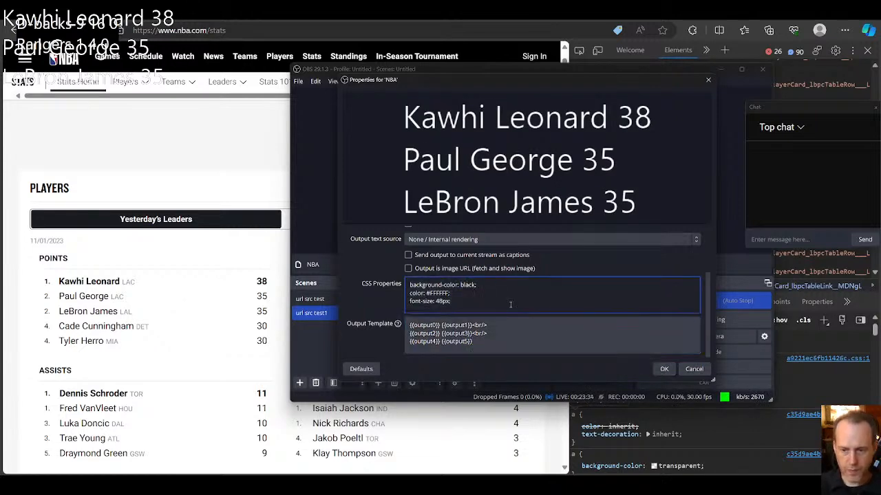
{"action": "left_click", "coordinate": [664, 369]}
{"action": "left_click_drag", "start_coordinate": [446, 120], "coordinate": [461, 152]}
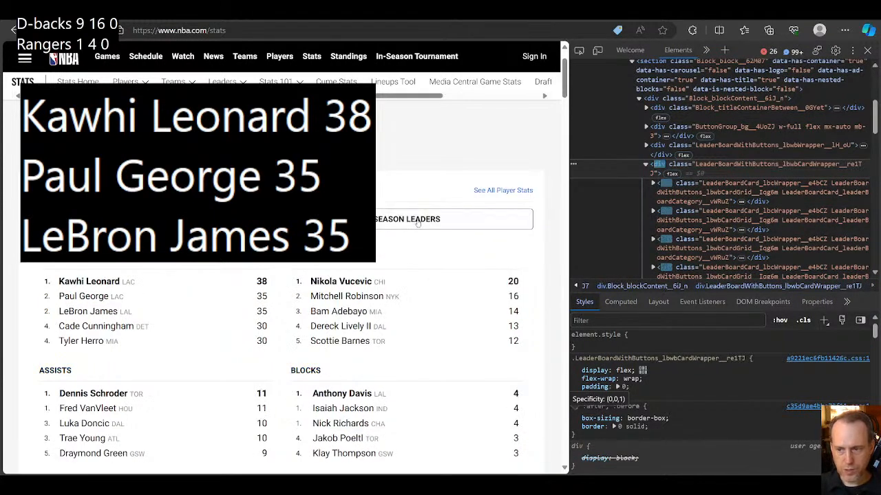
Step: Examine the nested markup of the Points leader card, down to the rank and player-name cells of its first table row
{"action": "left_click", "coordinate": [653, 184]}
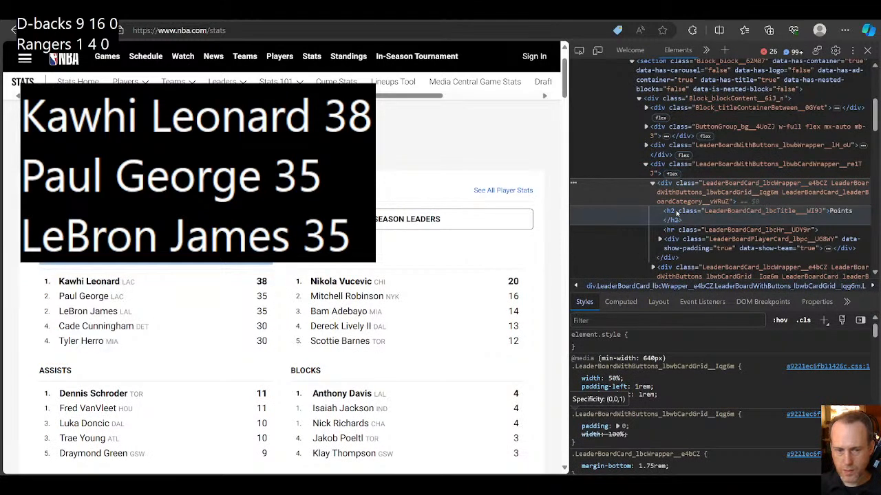
{"action": "left_click", "coordinate": [659, 239]}
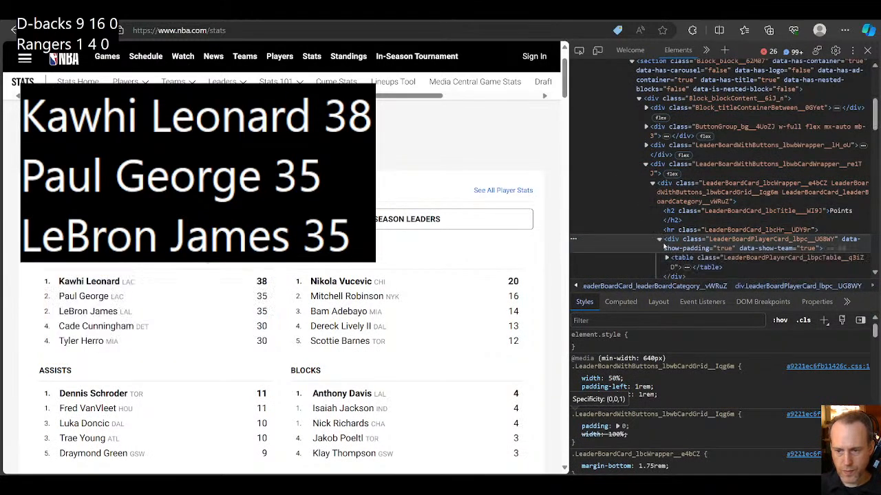
{"action": "left_click", "coordinate": [666, 258]}
{"action": "scroll", "coordinate": [679, 238], "scroll_direction": "down", "scroll_amount": 1}
{"action": "scroll", "coordinate": [679, 237], "scroll_direction": "down", "scroll_amount": 1}
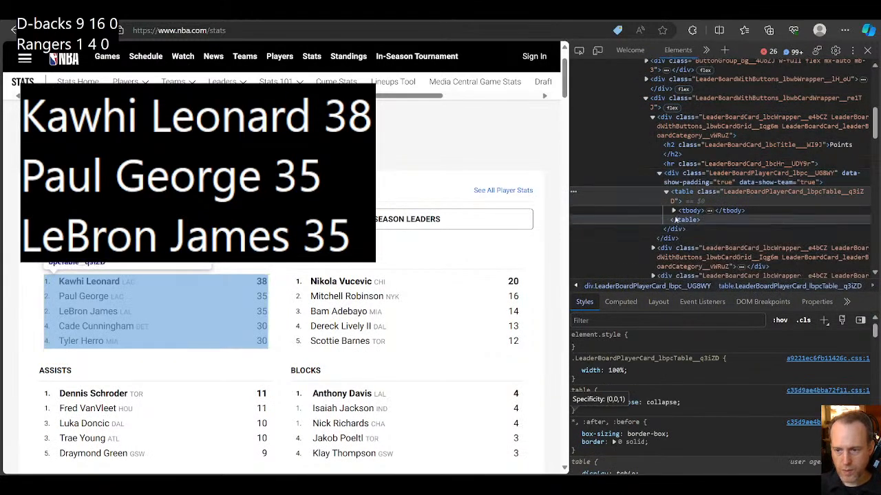
{"action": "left_click", "coordinate": [674, 211]}
{"action": "left_click", "coordinate": [680, 220]}
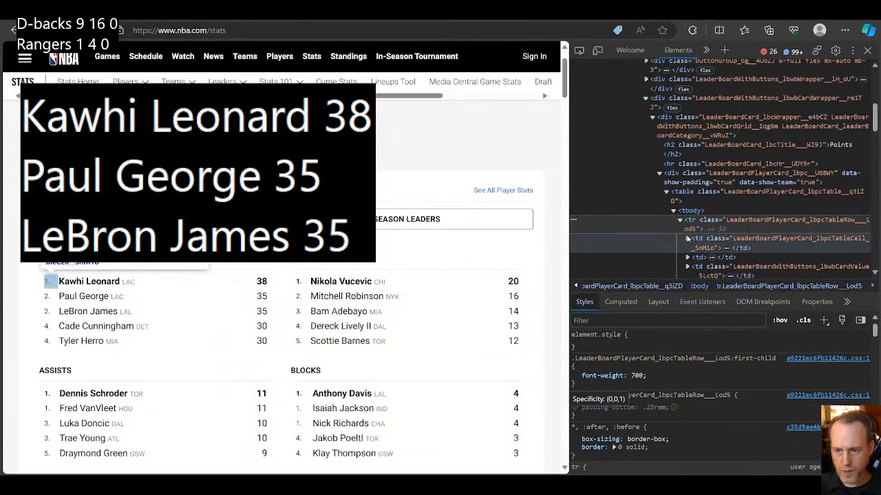
{"action": "left_click", "coordinate": [687, 238]}
{"action": "scroll", "coordinate": [702, 206], "scroll_direction": "down", "scroll_amount": 2}
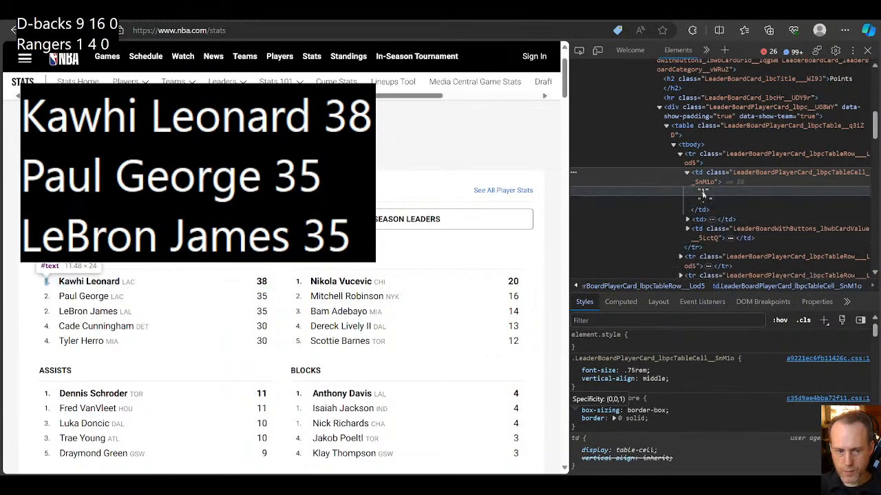
{"action": "left_click", "coordinate": [686, 172]}
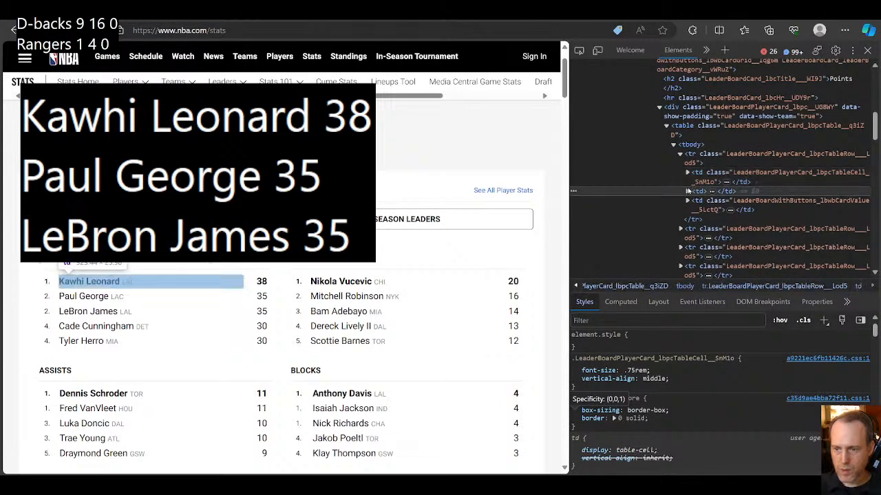
{"action": "left_click", "coordinate": [686, 190]}
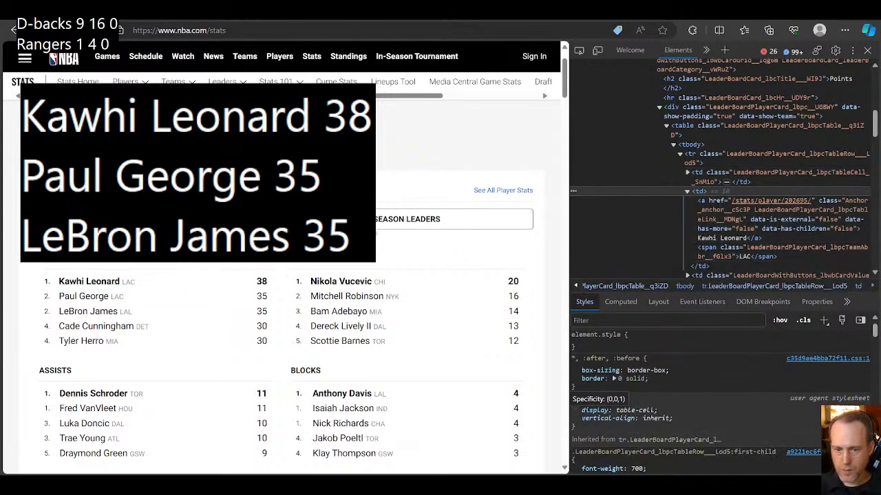
Step: Switch the player leaderboard to Season Leaders and back to Yesterday's Leaders to compare the page elements
{"action": "left_click", "coordinate": [373, 222]}
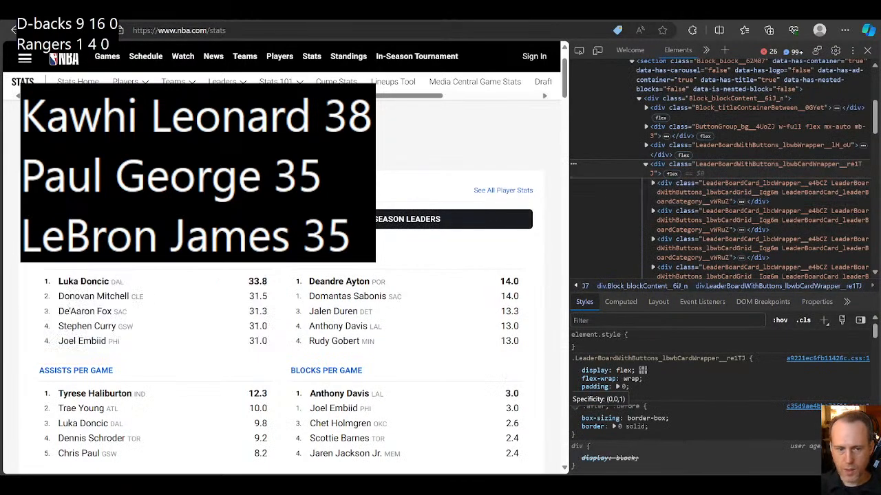
{"action": "left_click", "coordinate": [425, 216]}
{"action": "left_click", "coordinate": [425, 216]}
{"action": "left_click", "coordinate": [425, 216]}
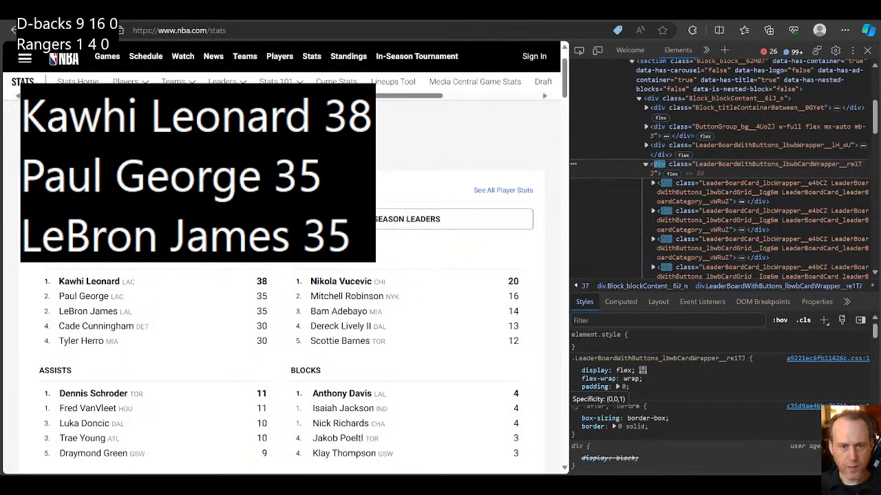
{"action": "mouse_move", "coordinate": [559, 486]}
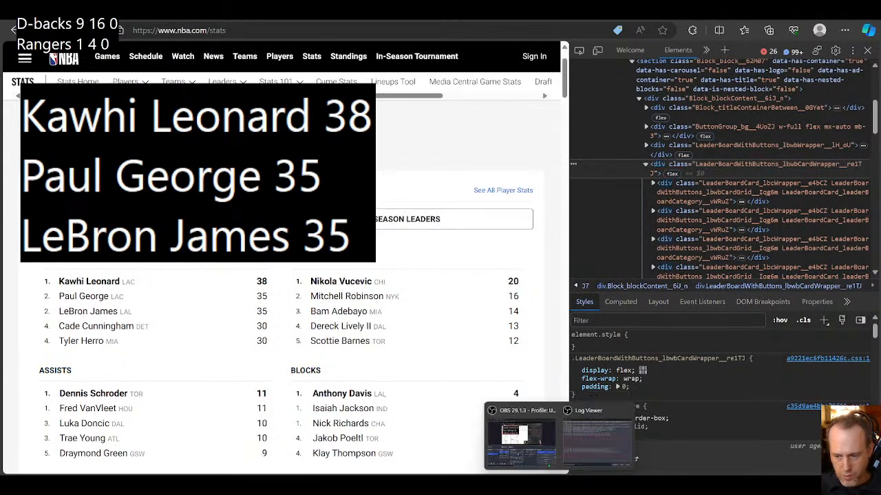
{"action": "left_click", "coordinate": [521, 430]}
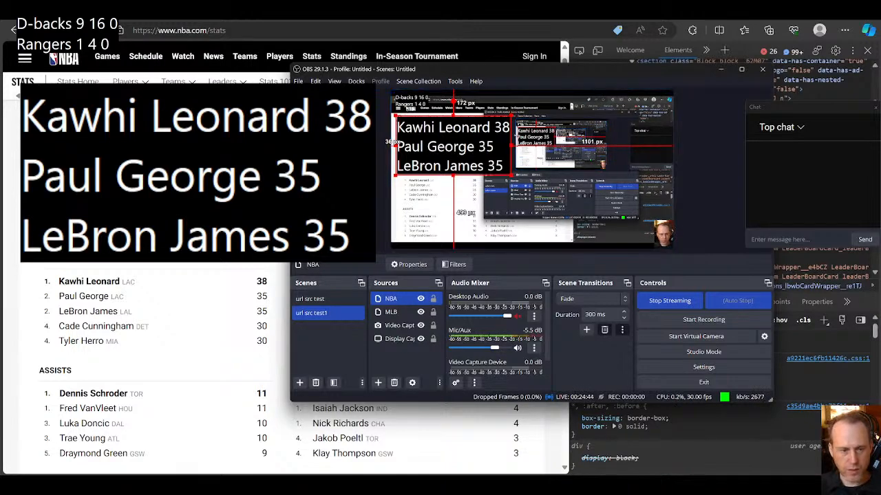
{"action": "left_click_drag", "start_coordinate": [281, 349], "coordinate": [454, 206]}
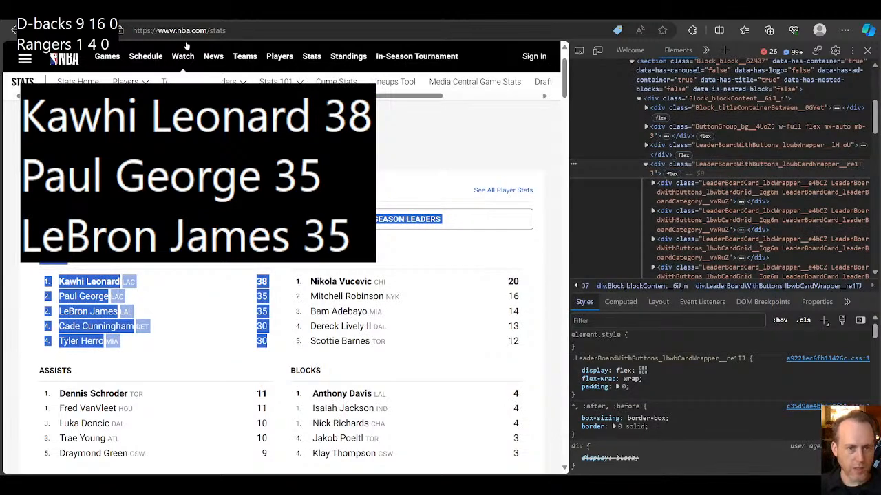
{"action": "left_click_drag", "start_coordinate": [185, 162], "coordinate": [172, 255]}
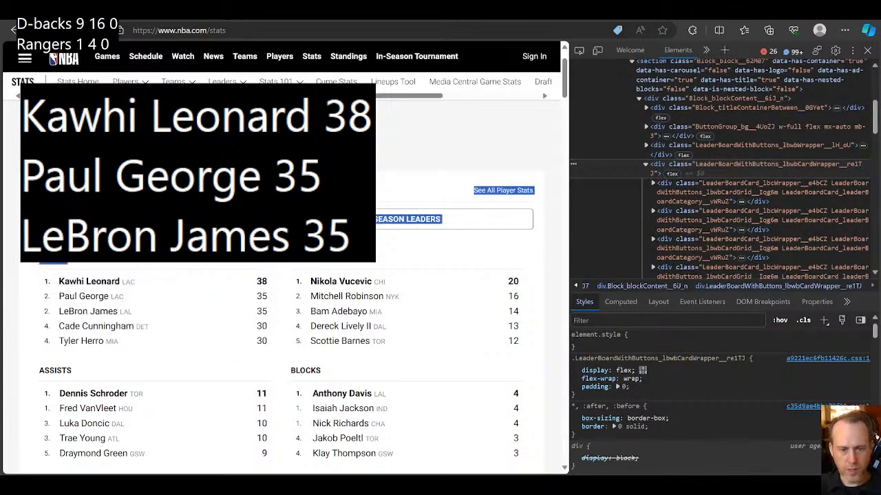
{"action": "left_click", "coordinate": [181, 234]}
Step: Switch to OBS, scale the NBA overlay down to about half its size, and return to the NBA stats page
{"action": "mouse_move", "coordinate": [553, 481]}
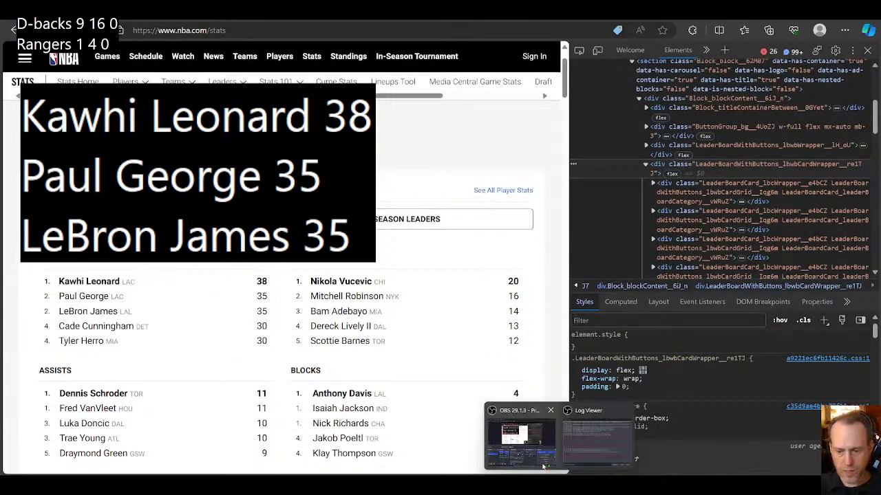
{"action": "left_click", "coordinate": [541, 454]}
{"action": "left_click_drag", "start_coordinate": [511, 175], "coordinate": [449, 144]}
{"action": "left_click", "coordinate": [221, 183]}
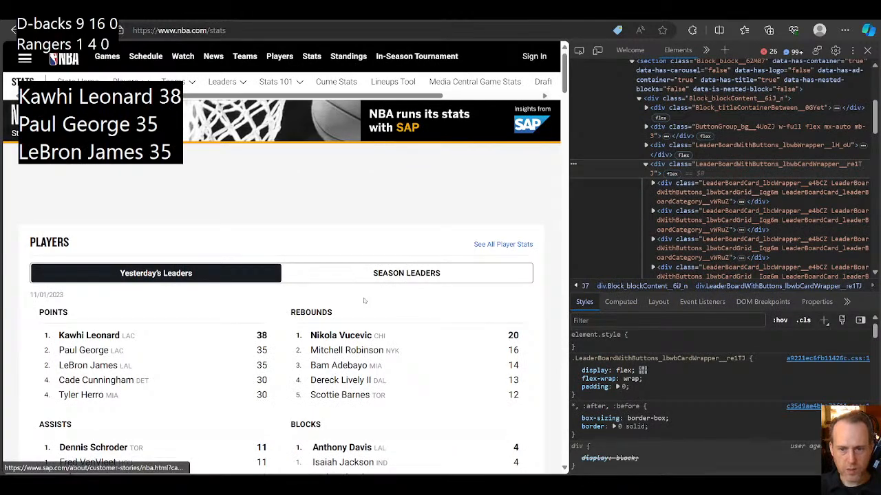
Step: Look through the NBA stats page below the player leaders and examine the Teams section's leader lists
{"action": "scroll", "coordinate": [328, 275], "scroll_direction": "down", "scroll_amount": 10}
{"action": "scroll", "coordinate": [314, 313], "scroll_direction": "down", "scroll_amount": 10}
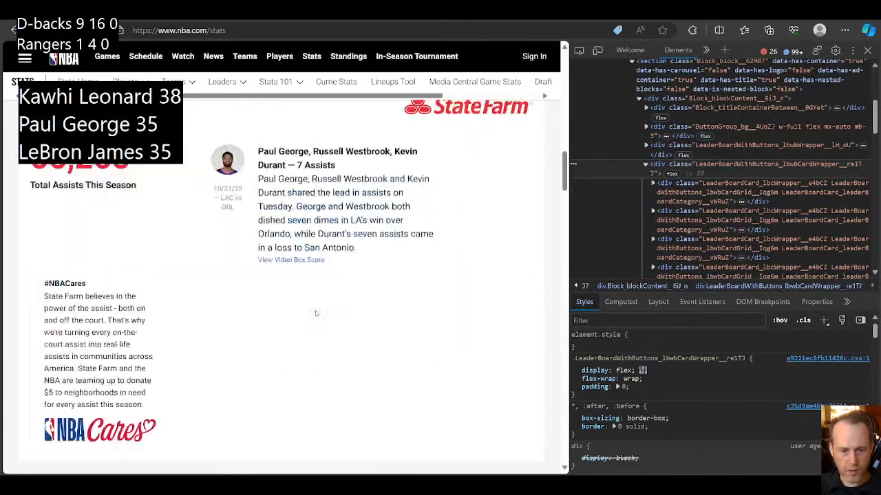
{"action": "scroll", "coordinate": [315, 314], "scroll_direction": "up", "scroll_amount": 3}
{"action": "scroll", "coordinate": [275, 323], "scroll_direction": "down", "scroll_amount": 1}
{"action": "scroll", "coordinate": [243, 328], "scroll_direction": "down", "scroll_amount": 4}
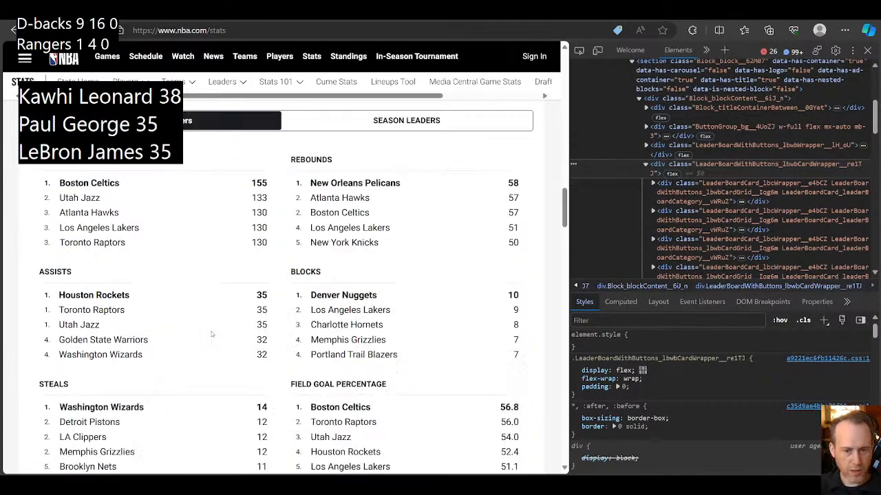
{"action": "scroll", "coordinate": [212, 334], "scroll_direction": "up", "scroll_amount": 3}
{"action": "scroll", "coordinate": [261, 236], "scroll_direction": "up", "scroll_amount": 10}
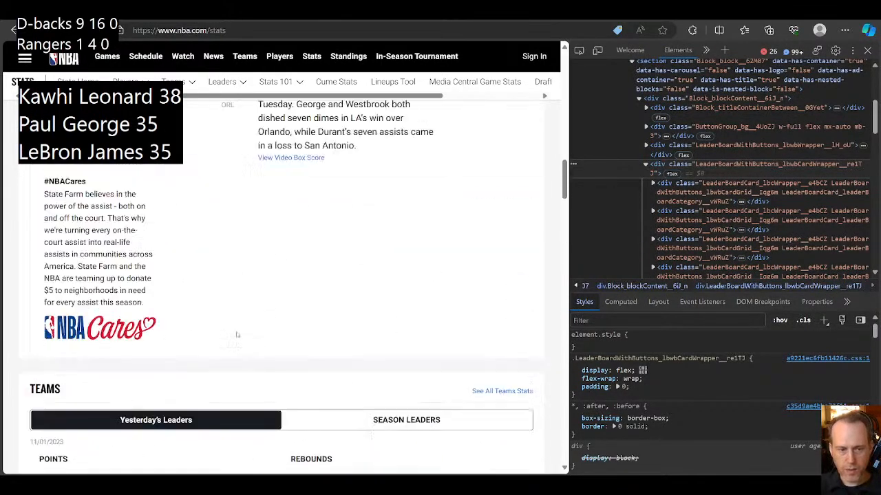
{"action": "scroll", "coordinate": [236, 335], "scroll_direction": "down", "scroll_amount": 8}
{"action": "scroll", "coordinate": [236, 335], "scroll_direction": "down", "scroll_amount": 5}
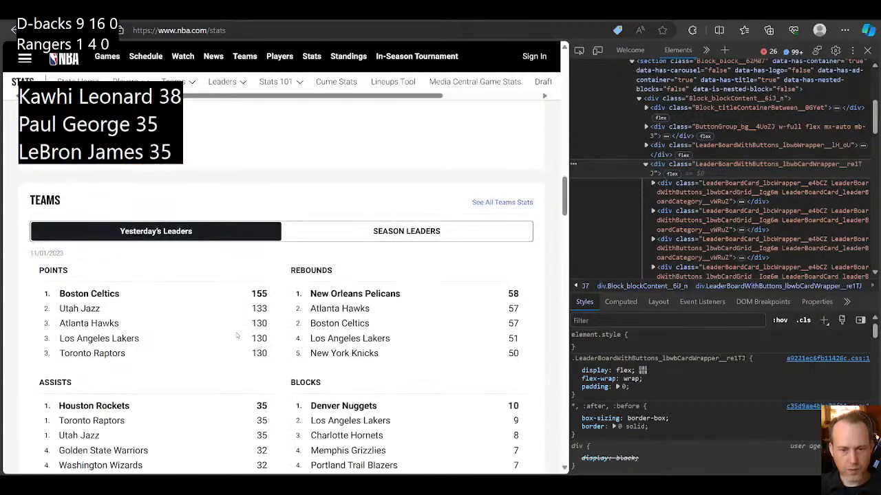
Step: Inspect the Boston Celtics link in the team points list and copy its class fragment LeaderBoadTeamCard
{"action": "left_click", "coordinate": [579, 51]}
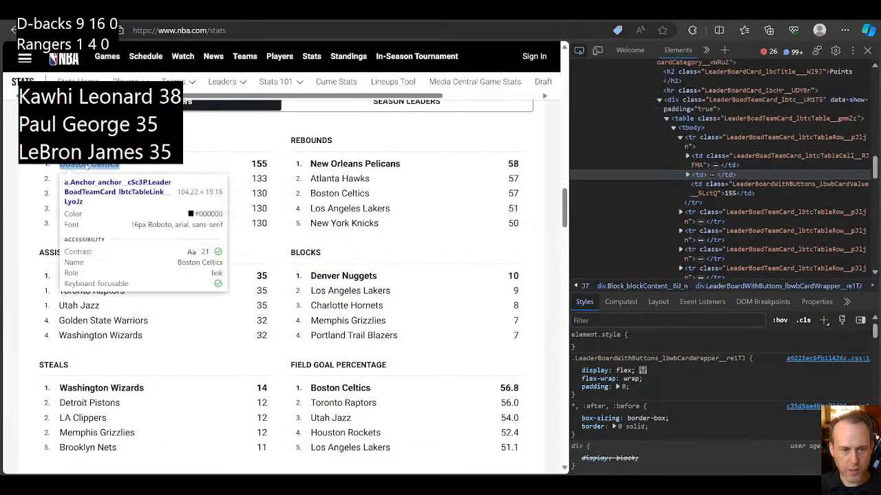
{"action": "left_click", "coordinate": [104, 165]}
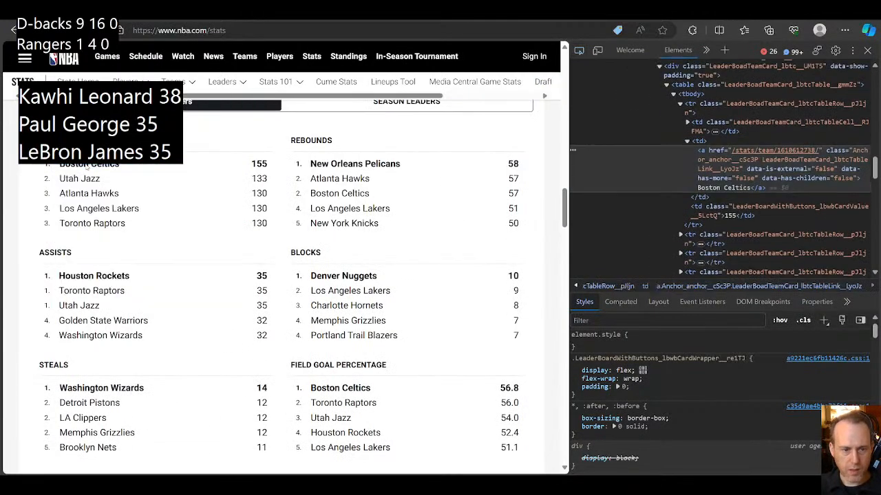
{"action": "double_click", "coordinate": [787, 163]}
{"action": "left_click", "coordinate": [773, 162]}
{"action": "left_click_drag", "start_coordinate": [761, 161], "coordinate": [830, 163]}
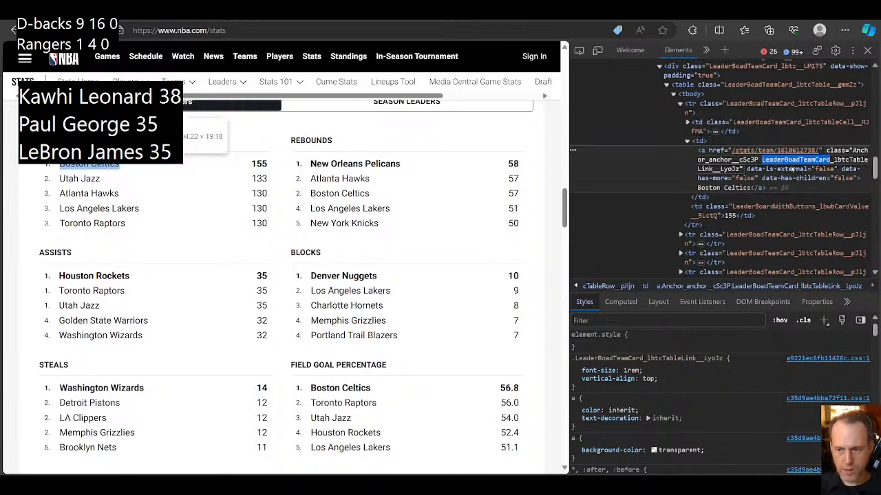
Step: Switch to OBS, change the NBA source's CSS selector to a[class*="LeaderBoadTeamCard"], and save the request
{"action": "left_click", "coordinate": [521, 434]}
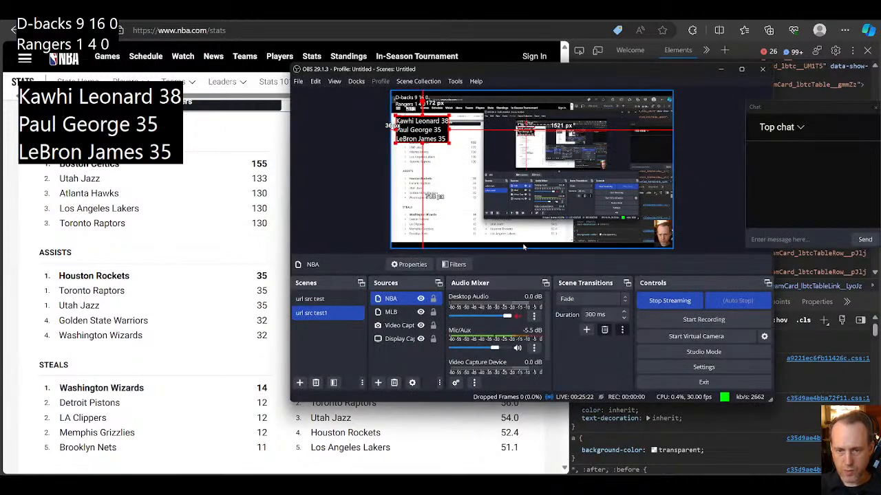
{"action": "left_click", "coordinate": [410, 264]}
{"action": "left_click", "coordinate": [448, 255]}
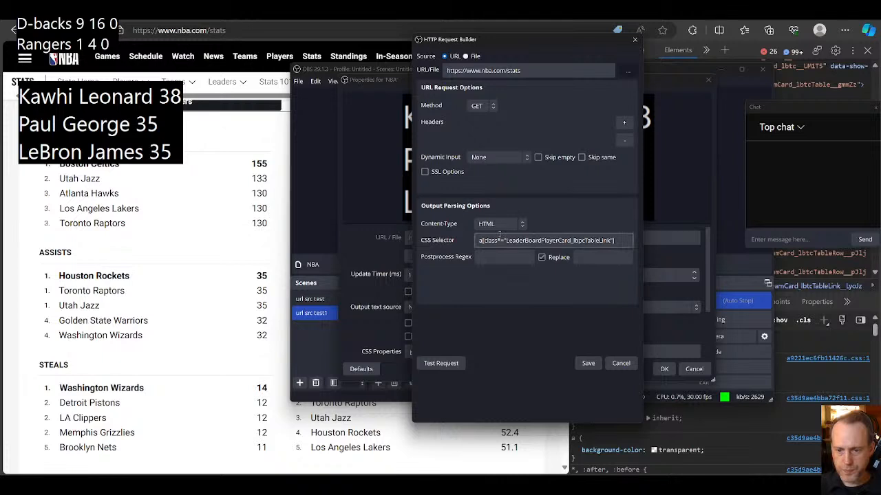
{"action": "left_click", "coordinate": [524, 241]}
{"action": "double_click", "coordinate": [524, 240]}
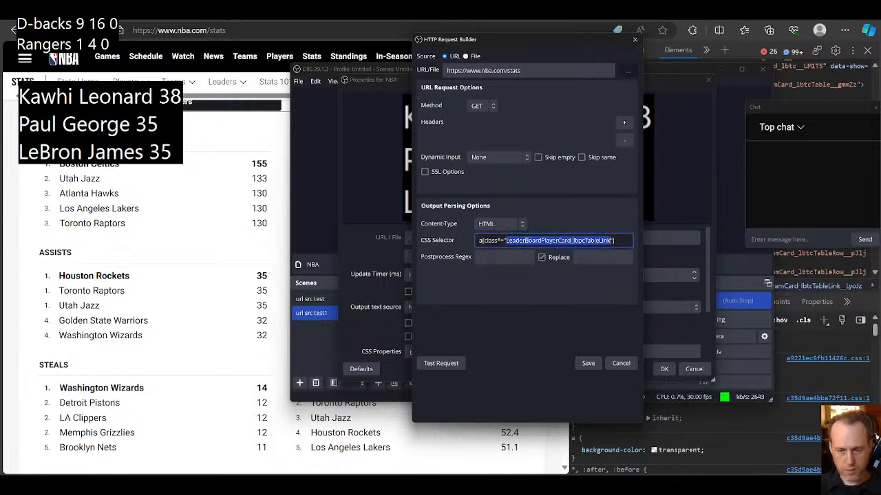
{"action": "type", "text": "LeaderBoardTeamCard"}
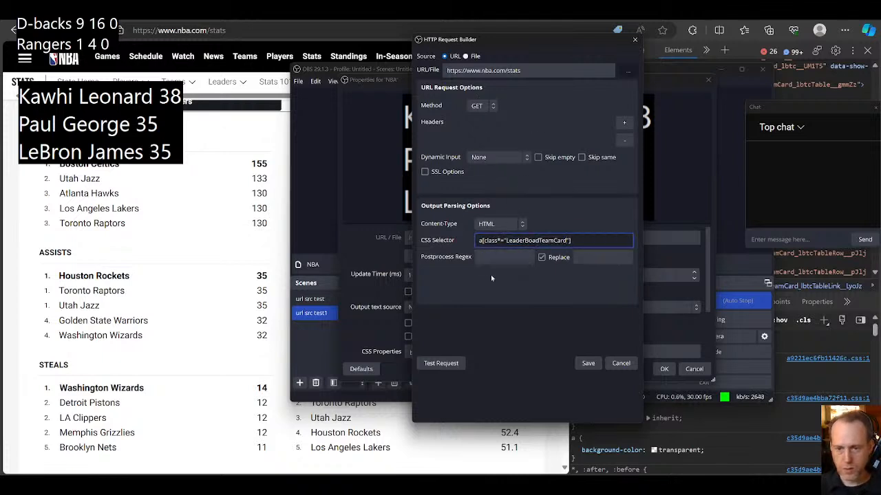
{"action": "left_click", "coordinate": [588, 365]}
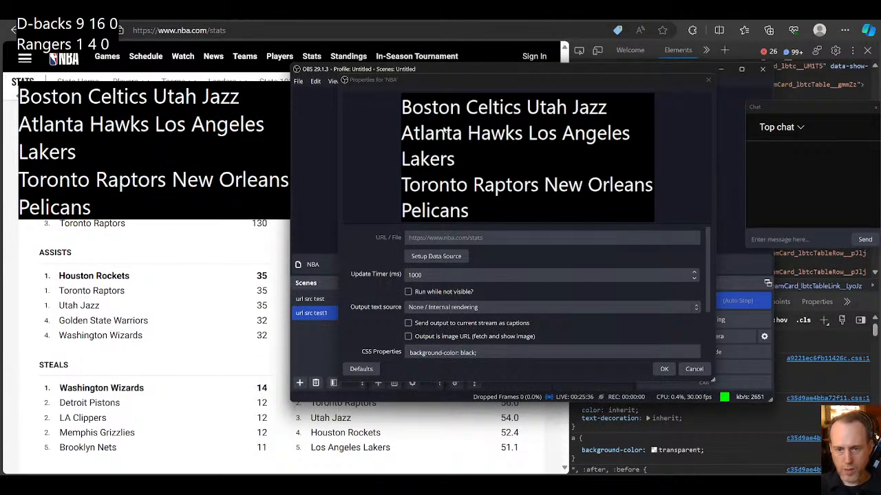
Step: Open the NBA source's request setup, then copy the class fragment LeaderBoardWithButtons from the Boston Celtics points cell in the browser inspector
{"action": "left_click", "coordinate": [465, 258]}
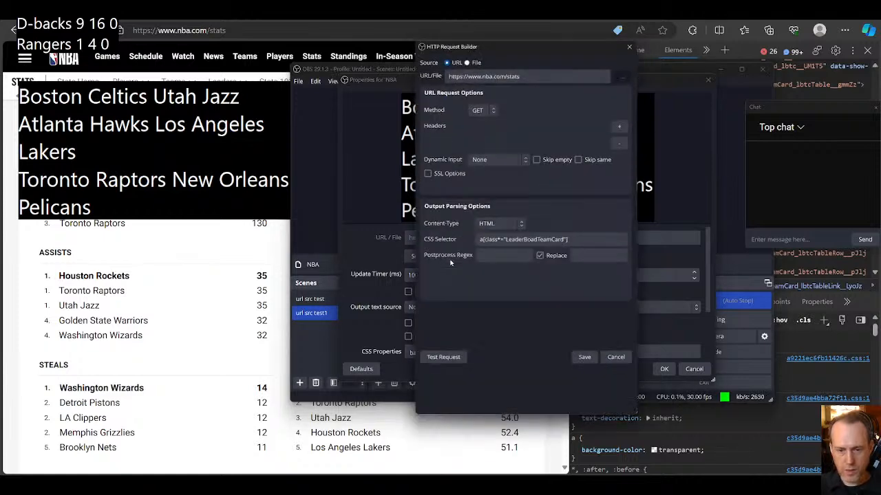
{"action": "left_click", "coordinate": [817, 270]}
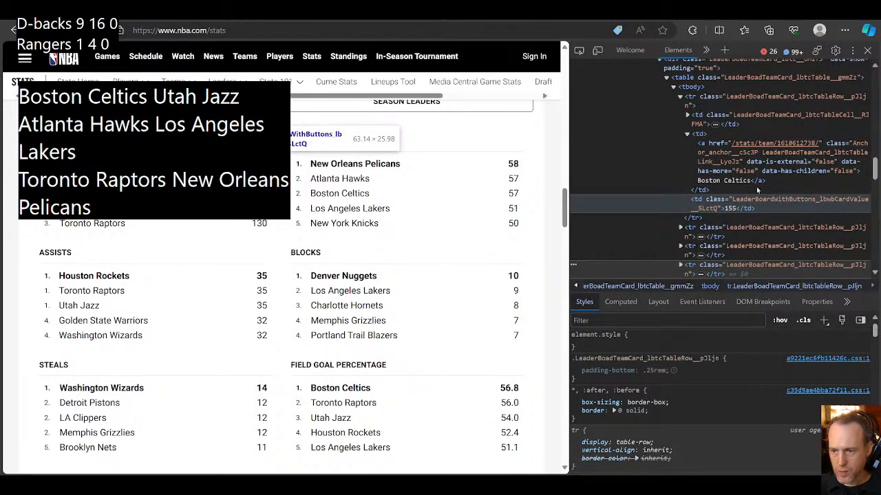
{"action": "left_click", "coordinate": [733, 201]}
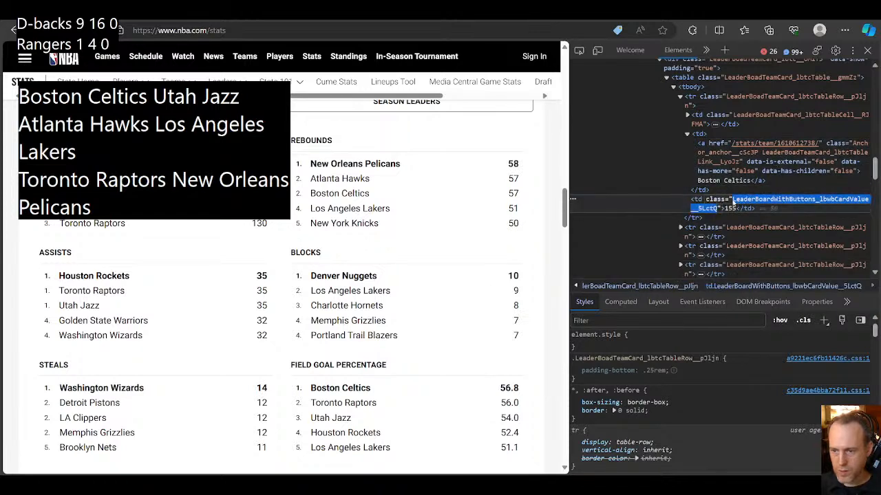
{"action": "left_click_drag", "start_coordinate": [733, 199], "coordinate": [817, 201]}
{"action": "key", "text": "ctrl+c"}
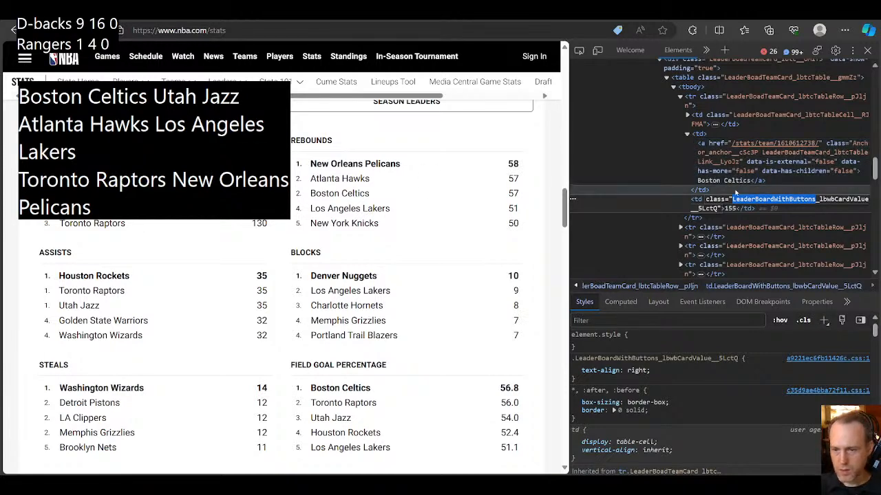
{"action": "left_click", "coordinate": [750, 202]}
{"action": "left_click_drag", "start_coordinate": [733, 201], "coordinate": [814, 199]}
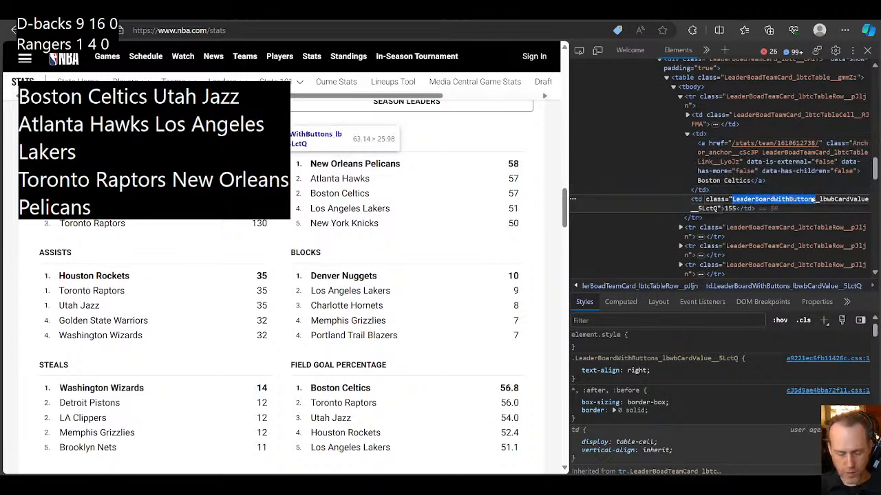
Step: Switch to OBS, change the NBA source's CSS selector to a[class*="LeaderBoardWithButtons"], and save the request
{"action": "left_click", "coordinate": [547, 467]}
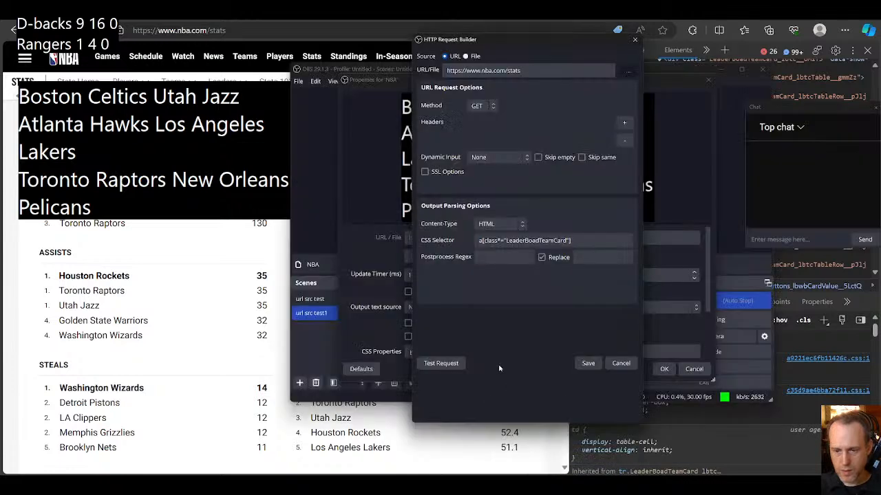
{"action": "double_click", "coordinate": [524, 241]}
{"action": "key", "text": "ctrl+v"}
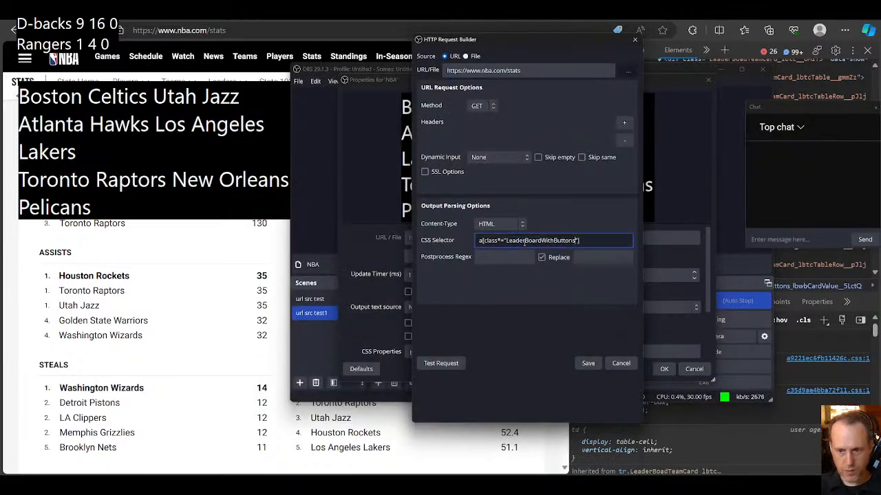
{"action": "left_click", "coordinate": [588, 364]}
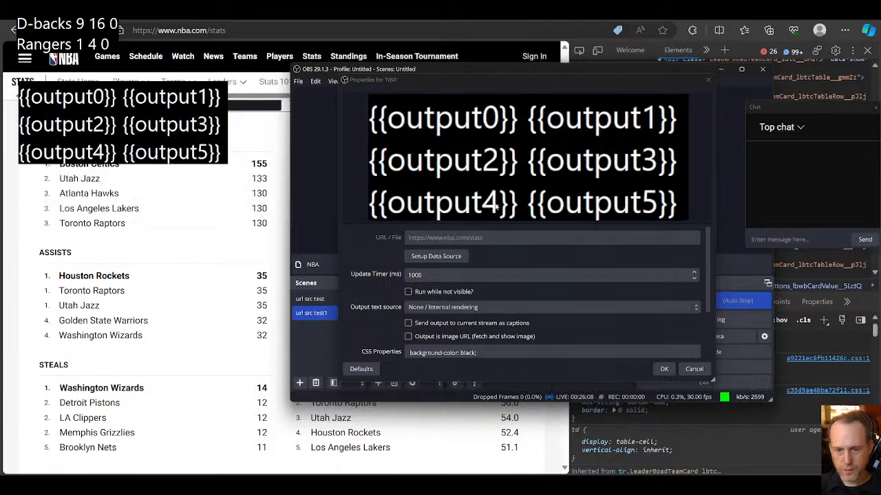
Step: Reduce the NBA source's output template to only {{output0}}
{"action": "scroll", "coordinate": [537, 344], "scroll_direction": "down", "scroll_amount": 3}
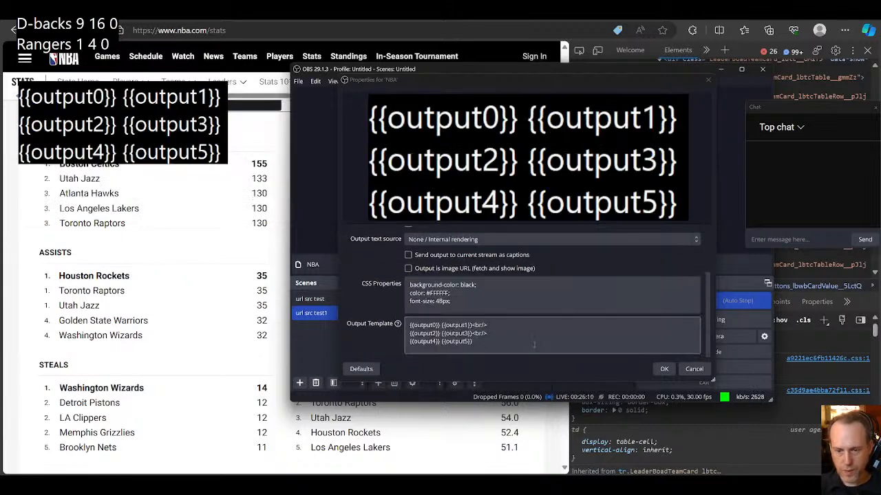
{"action": "left_click_drag", "start_coordinate": [472, 342], "coordinate": [441, 326]}
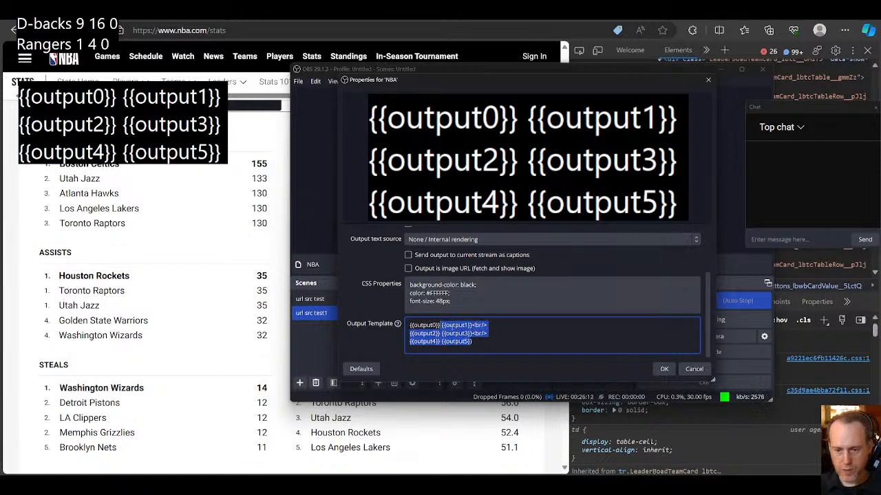
{"action": "key", "text": "BackSpace"}
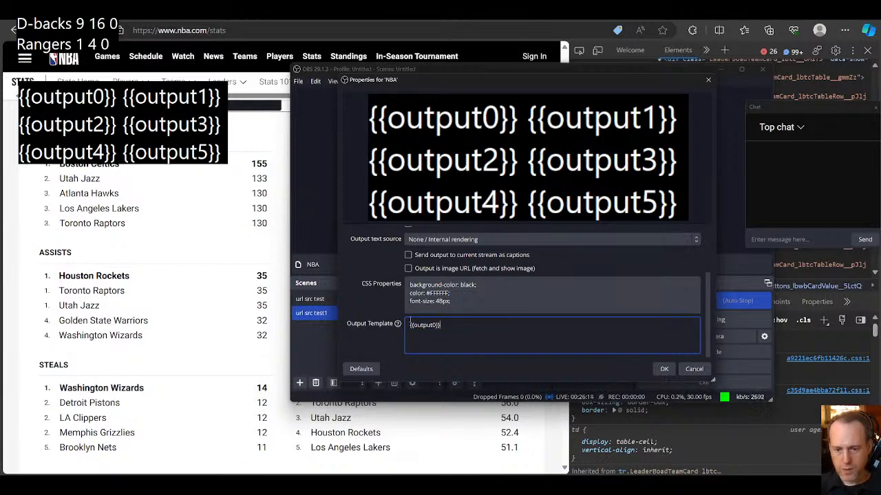
{"action": "left_click", "coordinate": [387, 316]}
{"action": "scroll", "coordinate": [390, 306], "scroll_direction": "up", "scroll_amount": 1}
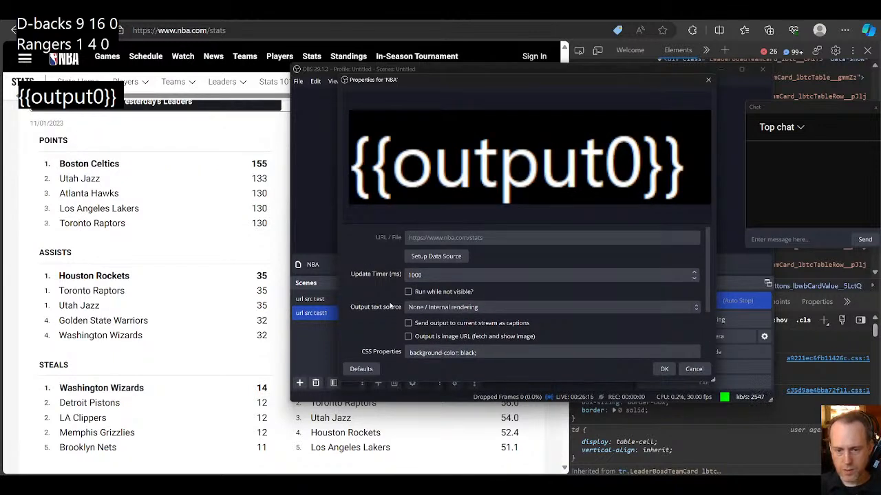
Step: Change the element in the NBA source's CSS selector to td, giving td[class*="LeaderBoardWithButtons"], and save the request
{"action": "left_click", "coordinate": [441, 256]}
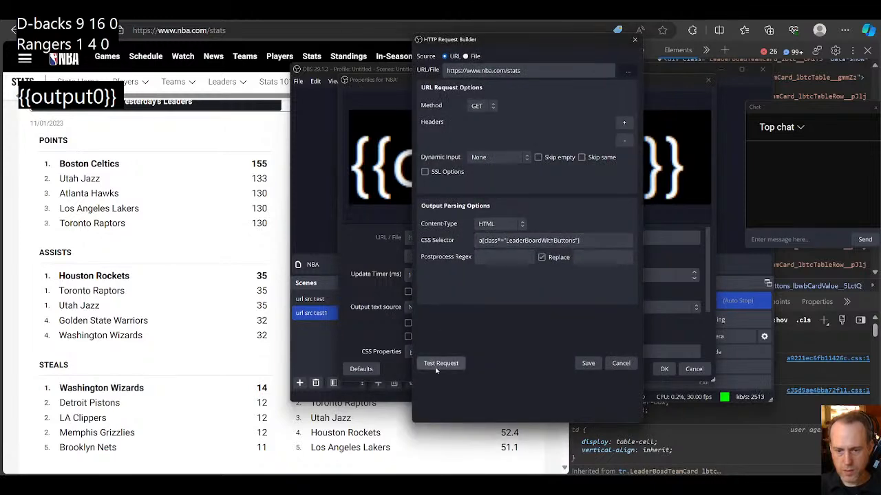
{"action": "left_click", "coordinate": [475, 242]}
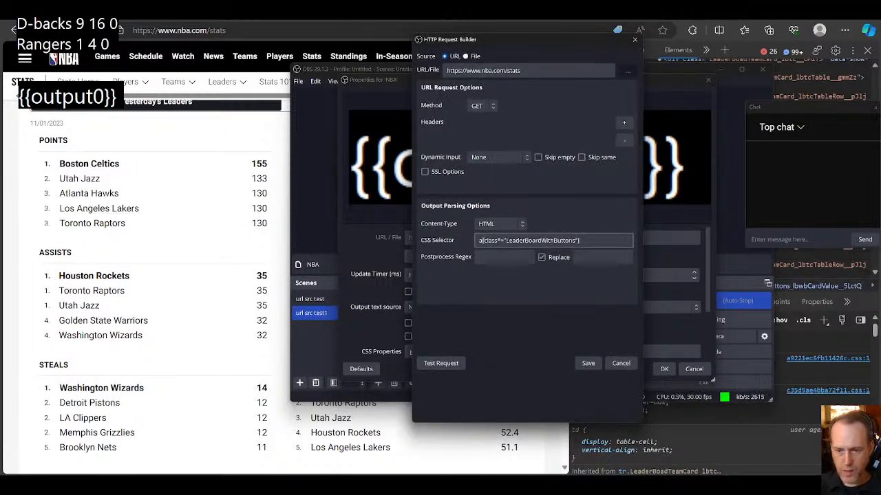
{"action": "key", "text": "Delete"}
{"action": "type", "text": "td"}
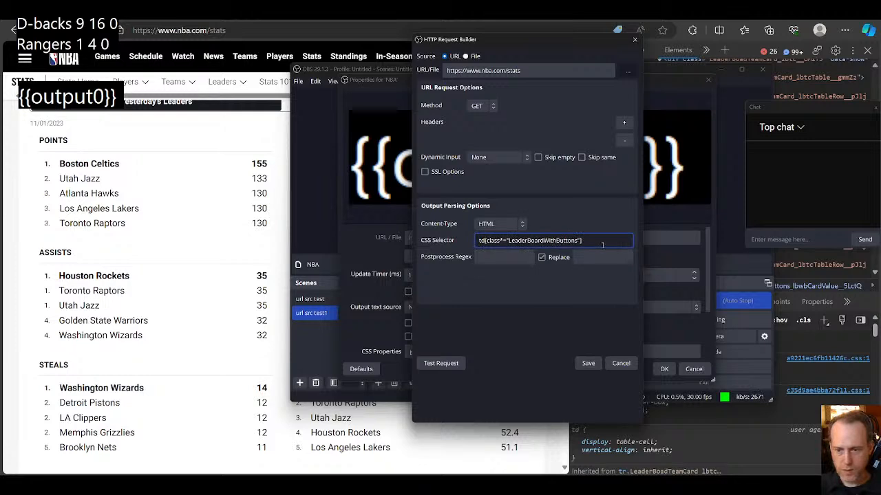
{"action": "left_click", "coordinate": [587, 364]}
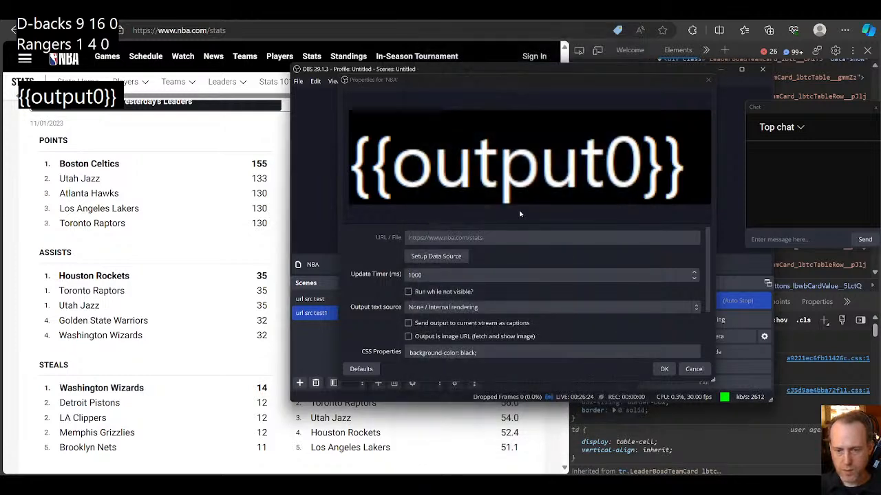
{"action": "scroll", "coordinate": [528, 320], "scroll_direction": "down", "scroll_amount": 2}
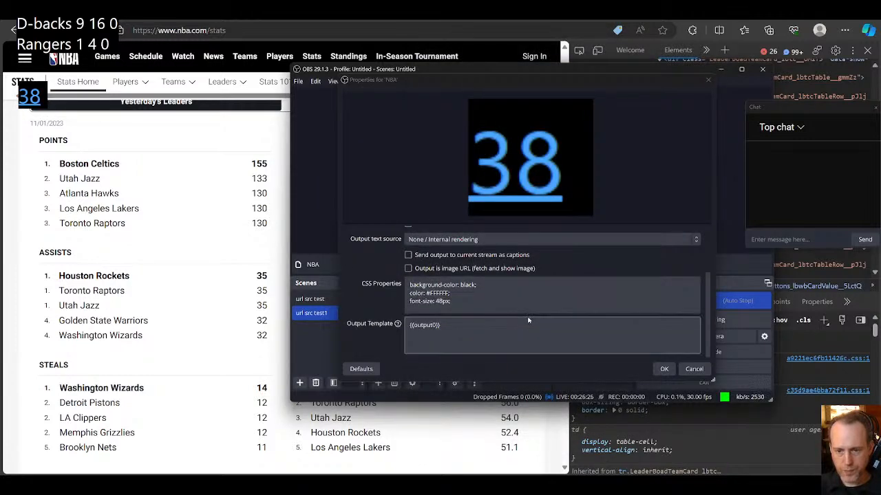
{"action": "left_click", "coordinate": [468, 324]}
{"action": "double_click", "coordinate": [425, 325]}
{"action": "left_click_drag", "start_coordinate": [412, 328], "coordinate": [451, 325]}
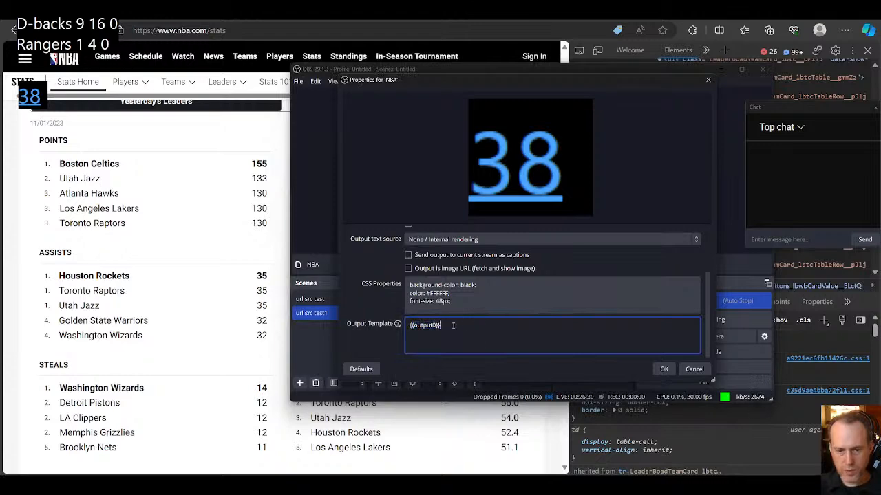
Step: Return to the NBA stats page and copy the longer class fragment LeaderBoardWithButtons_lbwbCardValue from the Boston Celtics points cell
{"action": "left_click", "coordinate": [192, 260]}
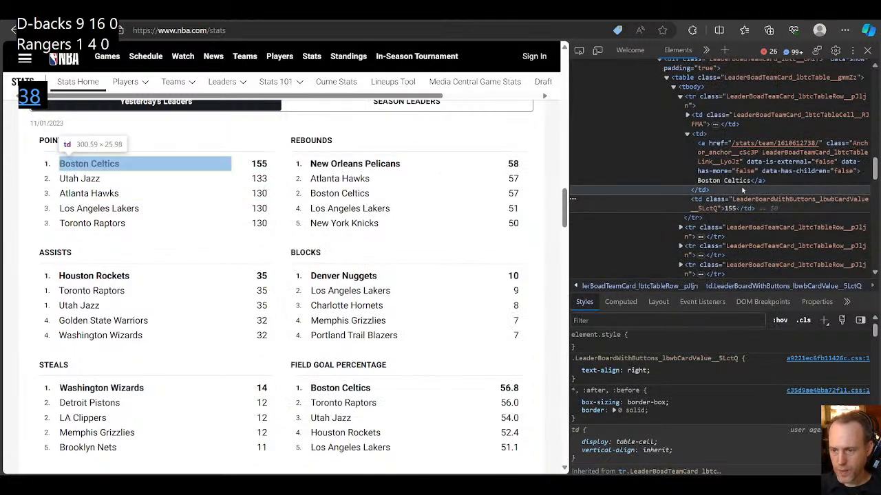
{"action": "triple_click", "coordinate": [774, 201]}
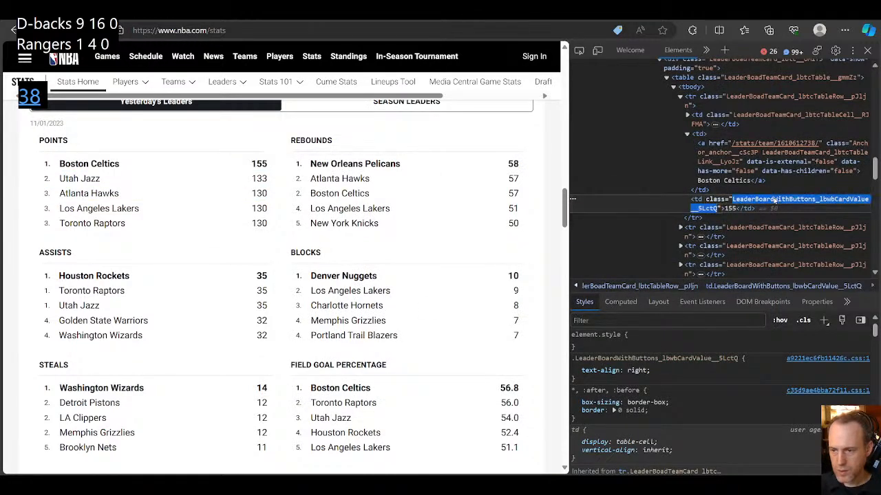
{"action": "left_click", "coordinate": [751, 204]}
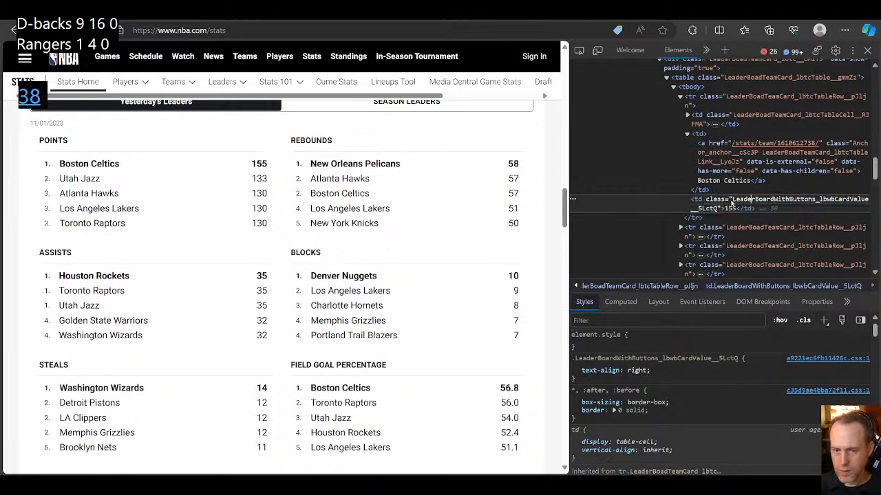
{"action": "left_click_drag", "start_coordinate": [732, 201], "coordinate": [868, 200]}
{"action": "key", "text": "ctrl+c"}
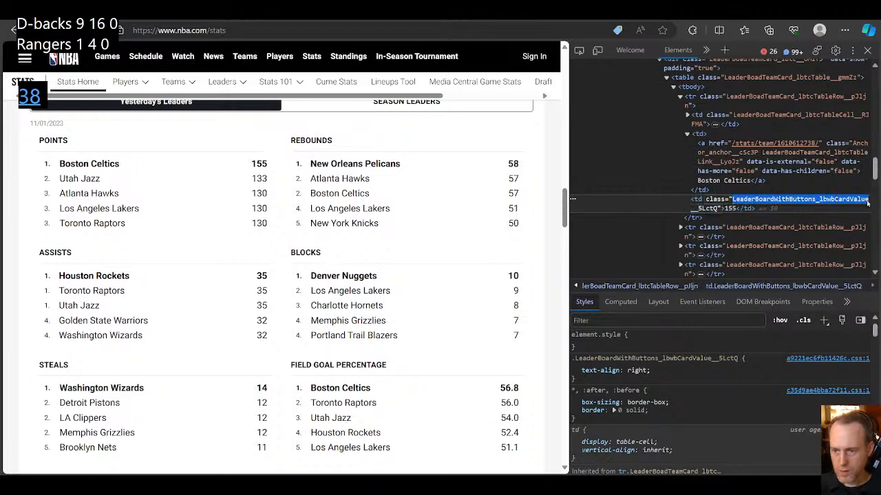
Step: Switch to OBS, change the NBA source's CSS selector to td[class*="LeaderBoardWithButtons_lbwbCardValue"], and save the request
{"action": "mouse_move", "coordinate": [557, 485]}
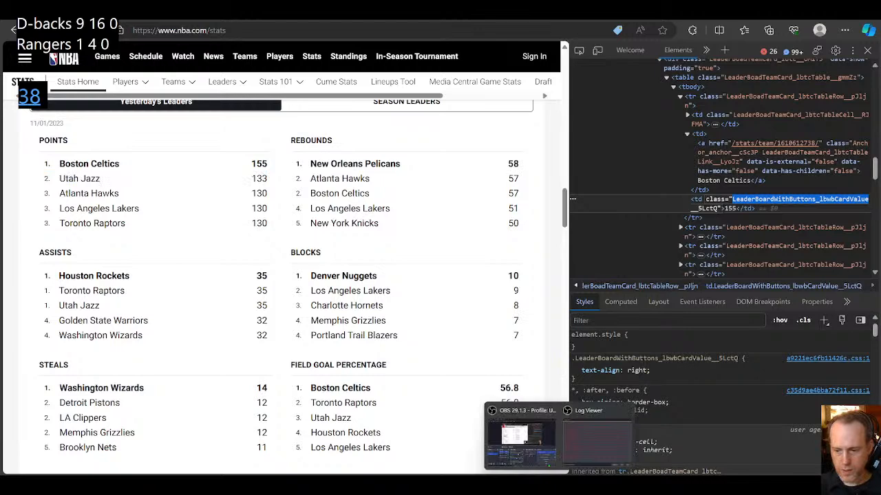
{"action": "left_click", "coordinate": [533, 454]}
{"action": "scroll", "coordinate": [463, 309], "scroll_direction": "up", "scroll_amount": 3}
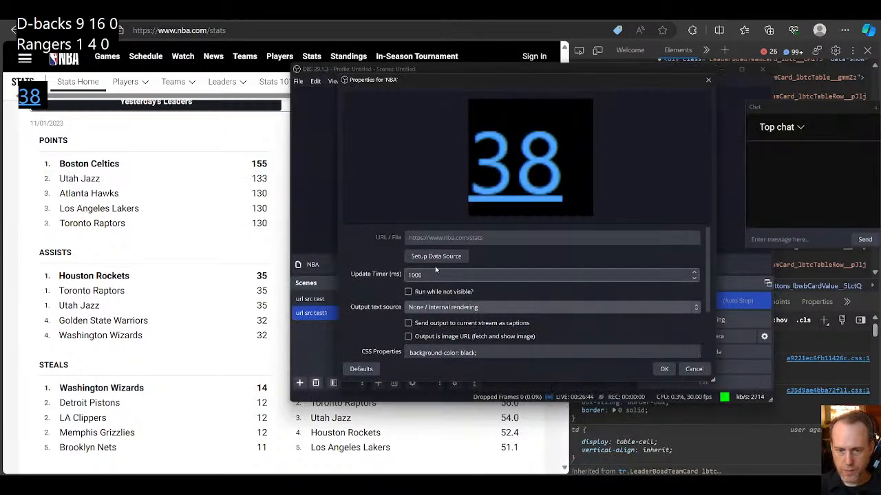
{"action": "left_click", "coordinate": [436, 258]}
{"action": "double_click", "coordinate": [510, 240]}
{"action": "key", "text": "ctrl+v"}
{"action": "left_click", "coordinate": [588, 364]}
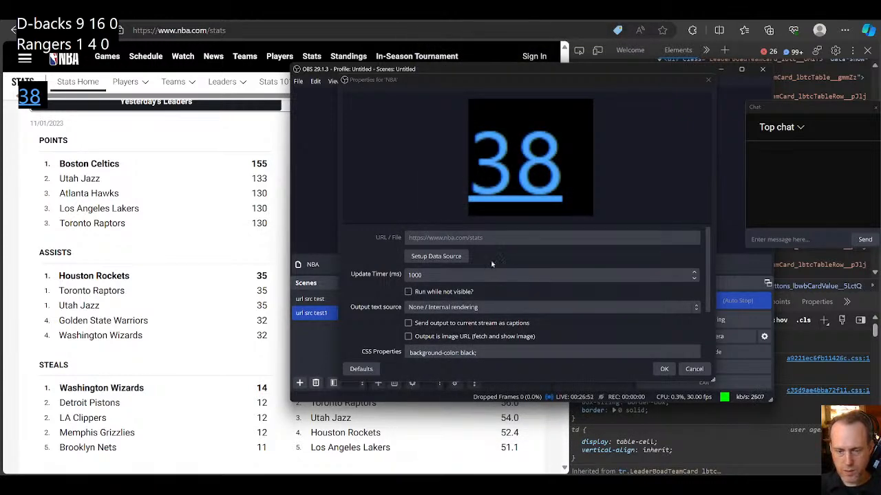
Step: Test the NBA source's request and enlarge the response window to examine the parsed output
{"action": "left_click", "coordinate": [437, 256]}
{"action": "left_click", "coordinate": [452, 362]}
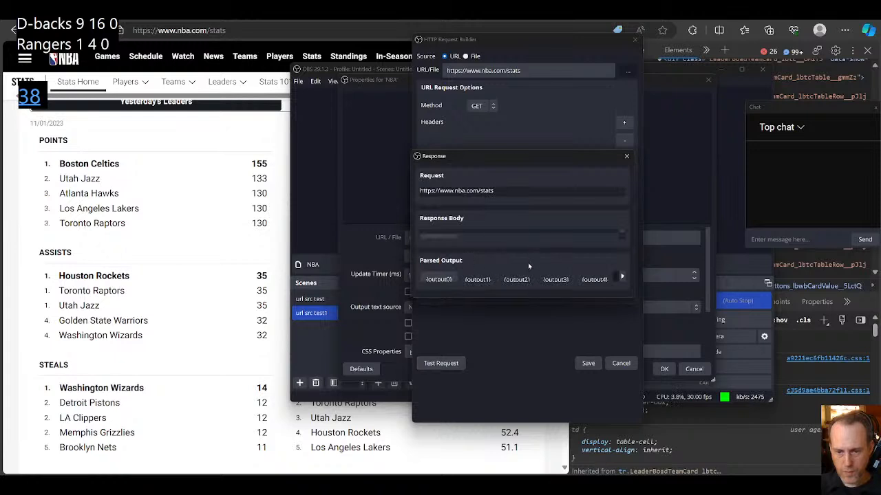
{"action": "left_click_drag", "start_coordinate": [554, 301], "coordinate": [549, 375]}
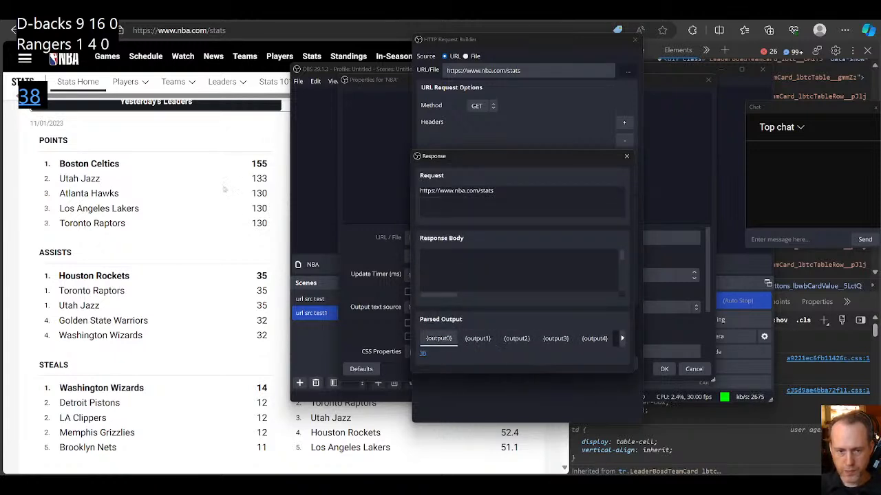
Step: Return to the NBA stats page and copy the class fragment LeaderBoadTeamCard_lbtcTableRow from the Boston Celtics table row
{"action": "left_click", "coordinate": [250, 163]}
{"action": "left_click_drag", "start_coordinate": [251, 163], "coordinate": [269, 163]}
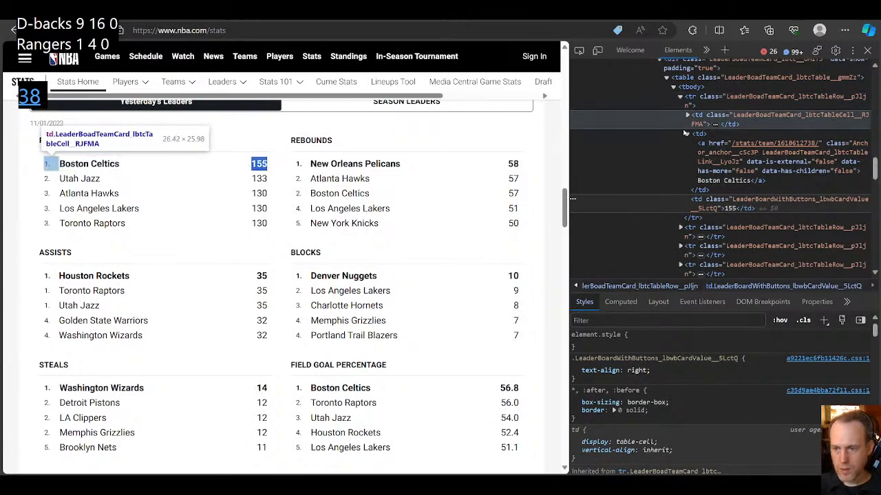
{"action": "double_click", "coordinate": [737, 97]}
{"action": "left_click", "coordinate": [735, 98]}
{"action": "left_click_drag", "start_coordinate": [727, 97], "coordinate": [845, 102]}
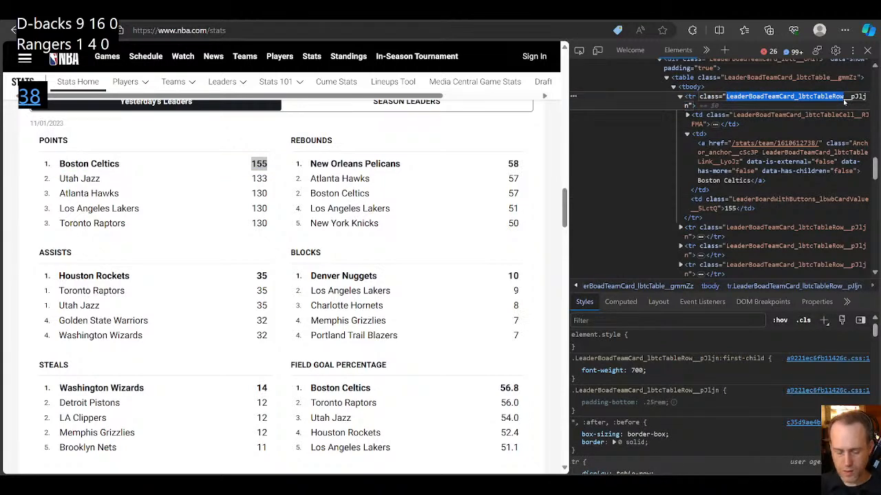
Step: Switch to OBS, prepend td[class*="LeaderBoadTeamCard_lbtcTableRow"] as an ancestor to the NBA source's CSS selector, and test the request
{"action": "mouse_move", "coordinate": [557, 486]}
{"action": "left_click", "coordinate": [526, 451]}
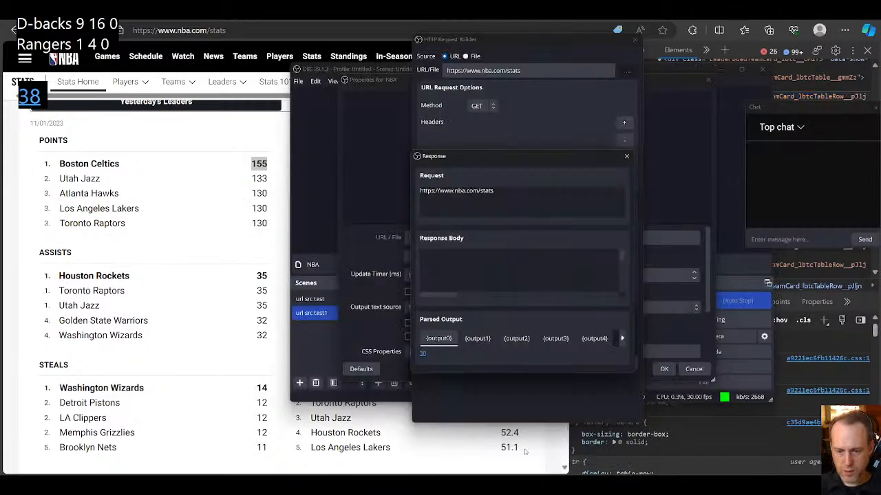
{"action": "left_click", "coordinate": [626, 155]}
{"action": "left_click", "coordinate": [512, 241]}
{"action": "type", "text": "td["}
{"action": "type", "text": "class"}
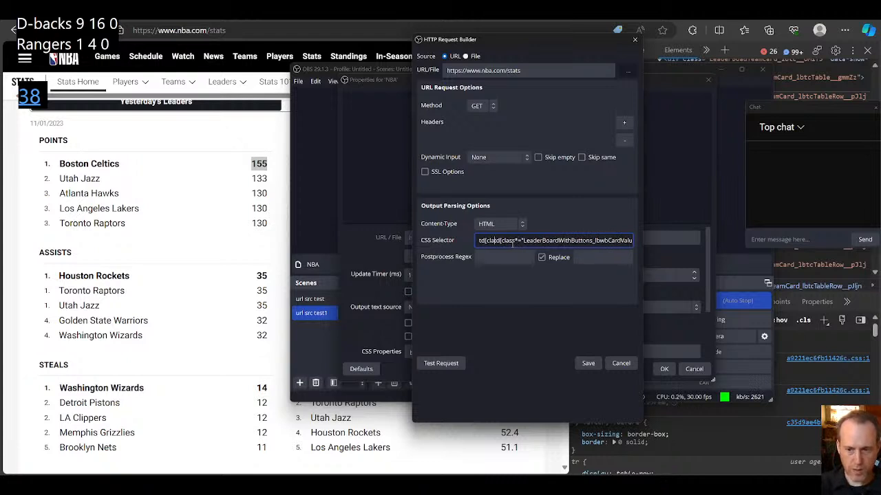
{"action": "type", "text": "*=\""}
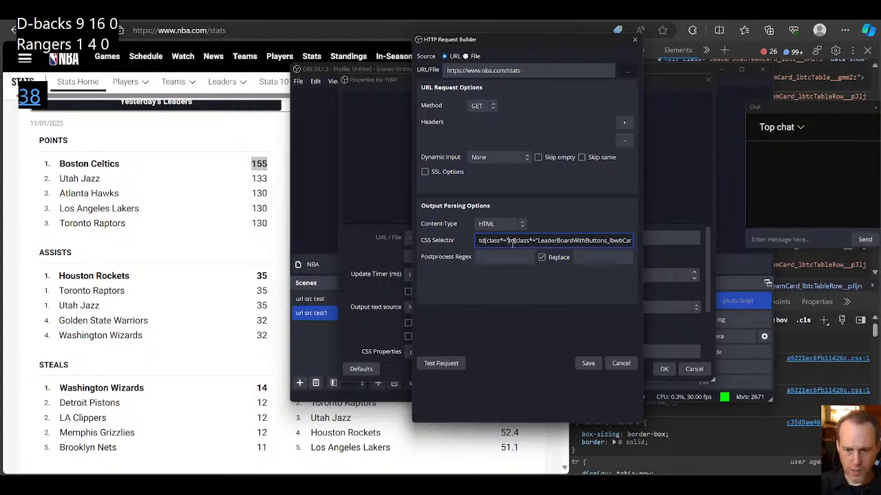
{"action": "type", "text": "LeaderBoardTeamCard_lbtcTableRow"}
{"action": "type", "text": "\"]"}
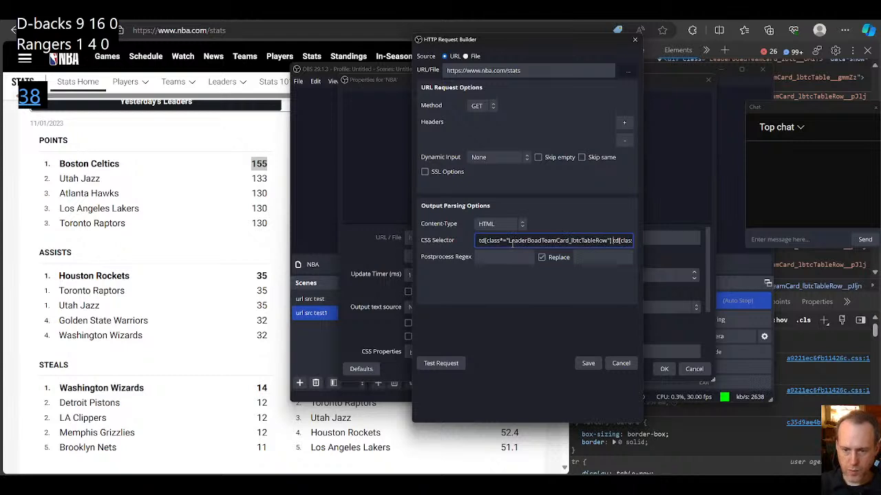
{"action": "left_click", "coordinate": [442, 365]}
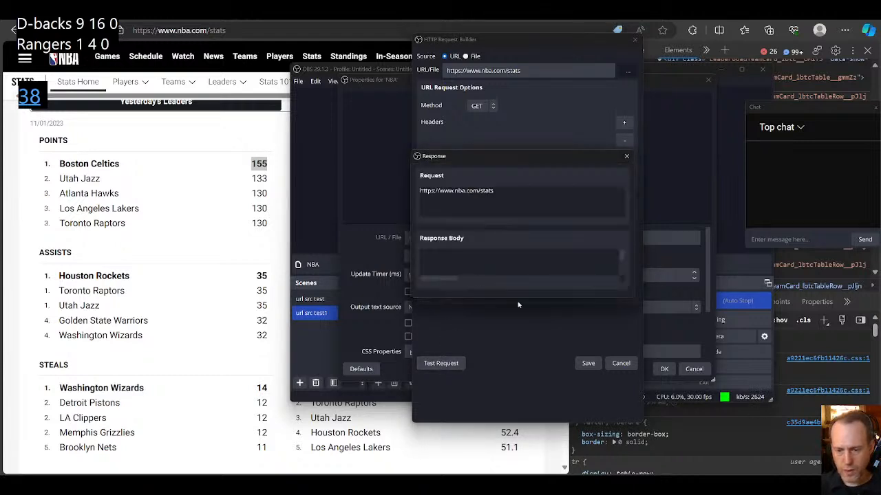
{"action": "left_click", "coordinate": [626, 155]}
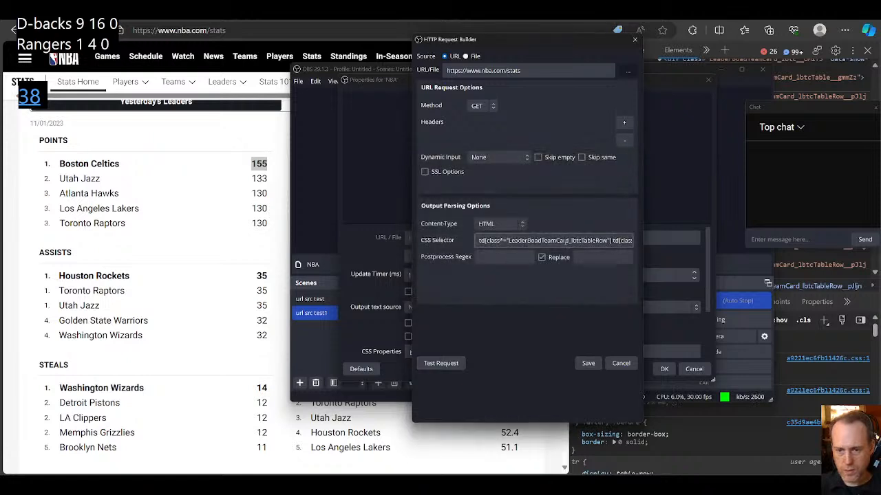
Step: Shorten the ancestor's class match in the NBA source's CSS selector to LeaderBoadTeamCard, test the request, and save it
{"action": "left_click_drag", "start_coordinate": [608, 241], "coordinate": [579, 241]}
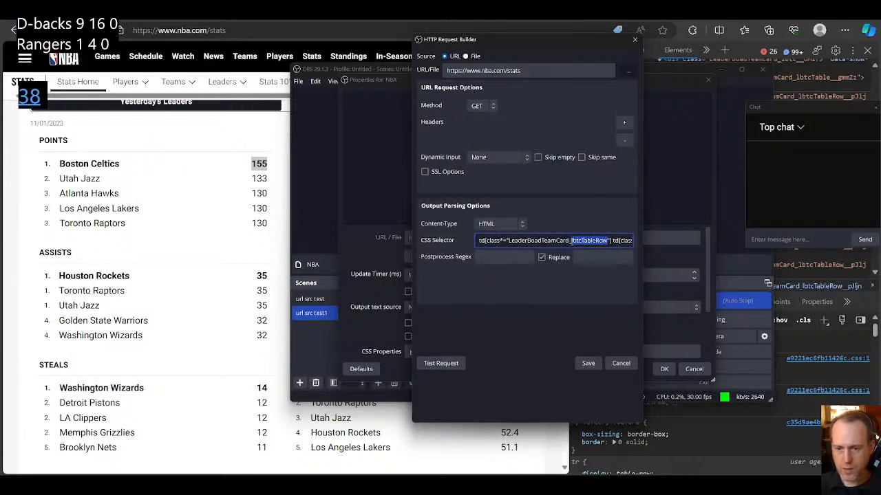
{"action": "key", "text": "BackSpace"}
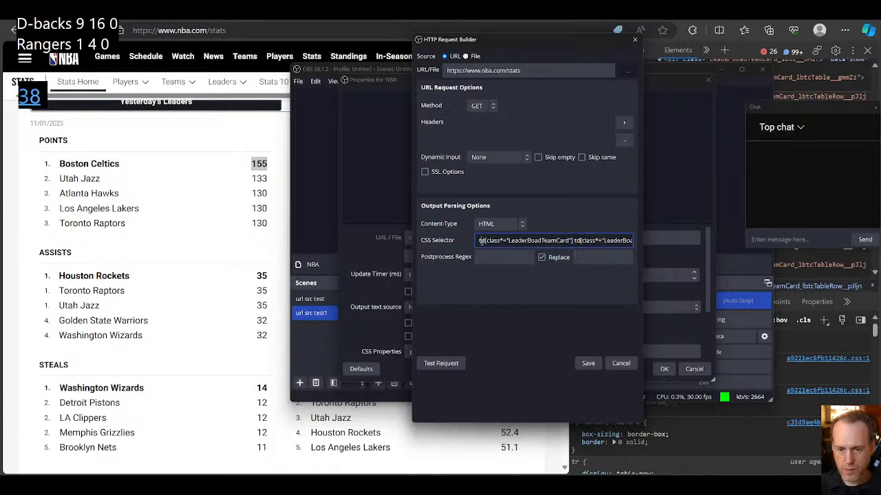
{"action": "left_click", "coordinate": [441, 364]}
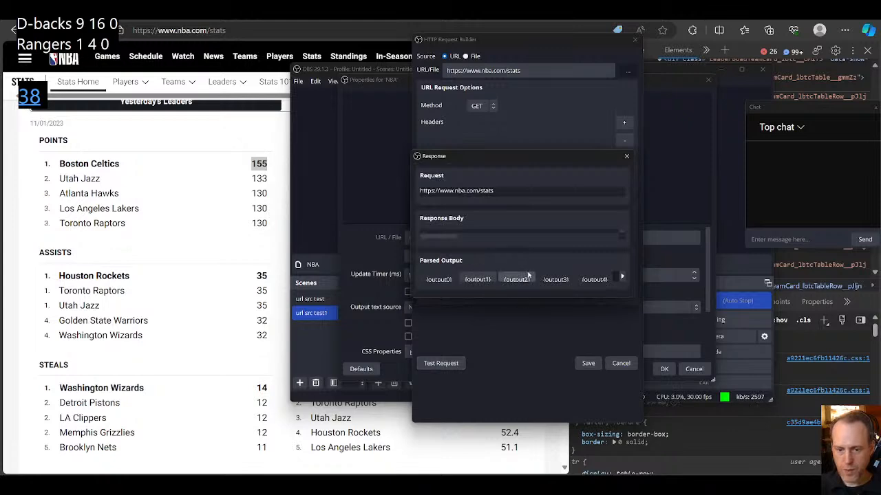
{"action": "left_click", "coordinate": [626, 156]}
{"action": "left_click", "coordinate": [589, 365]}
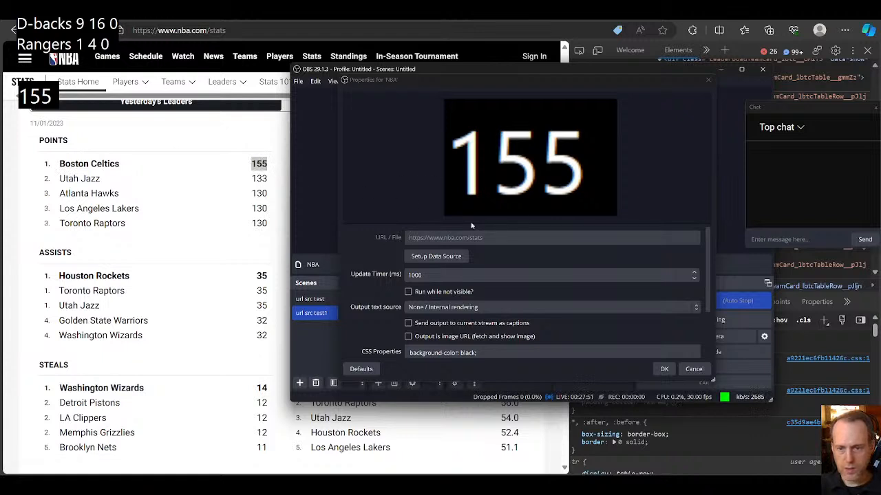
Step: Add {{output1}} after {{output0}} in the NBA source's output template
{"action": "scroll", "coordinate": [532, 318], "scroll_direction": "down", "scroll_amount": 2}
{"action": "left_click_drag", "start_coordinate": [446, 327], "coordinate": [406, 320]}
{"action": "key", "text": "ctrl+c"}
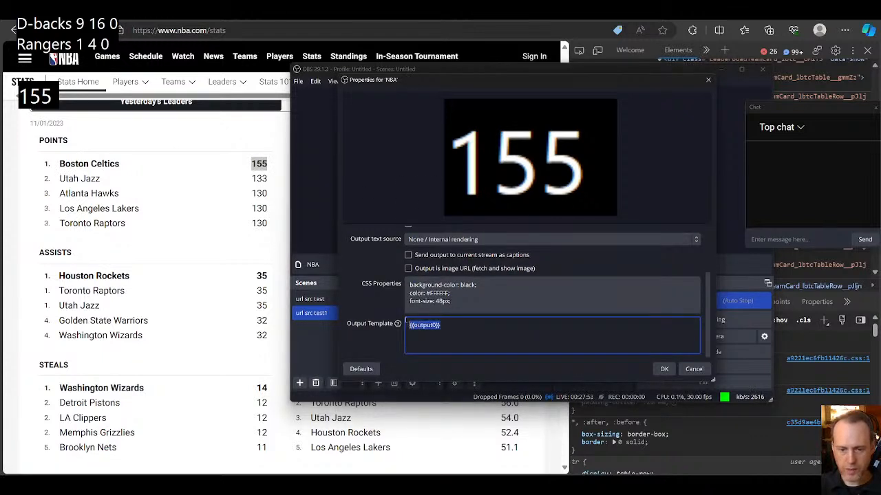
{"action": "left_click", "coordinate": [515, 333]}
{"action": "key", "text": "ctrl+v"}
{"action": "key", "text": "Left"}
{"action": "key", "text": "Left"}
{"action": "key", "text": "BackSpace"}
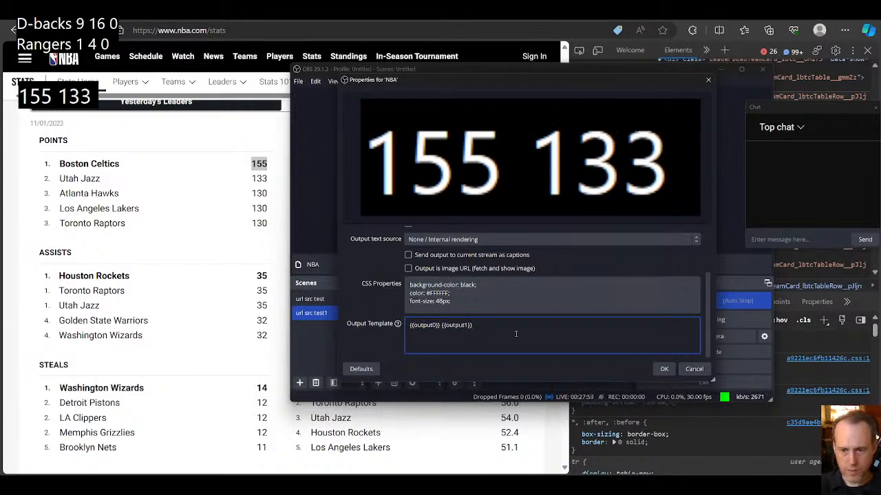
Step: Append {{output2}} to the NBA source's output template and apply the source properties
{"action": "key", "text": "ctrl+v"}
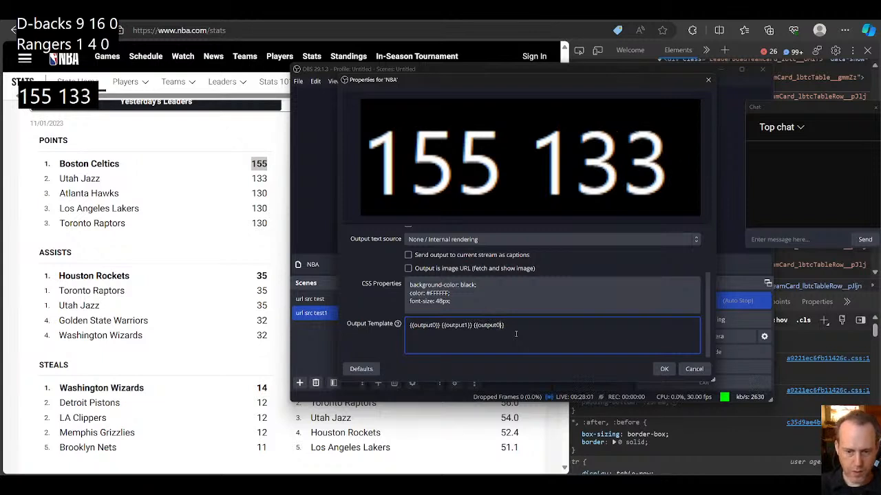
{"action": "type", "text": "2"}
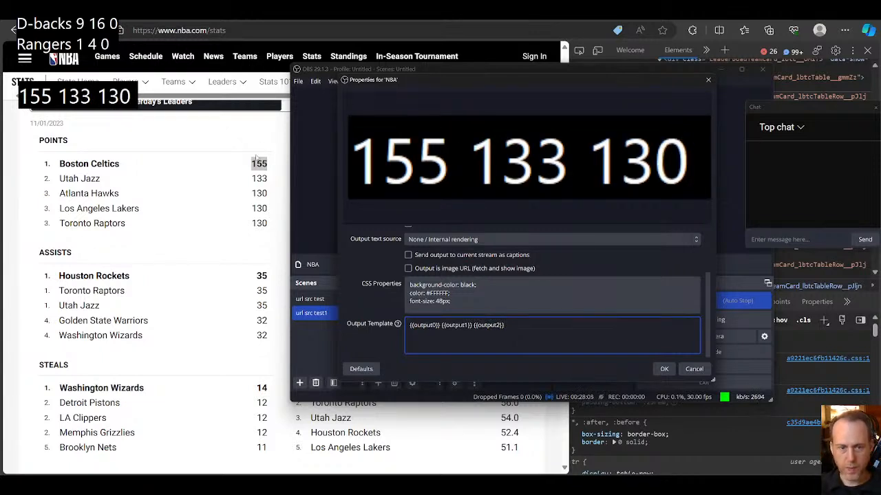
{"action": "mouse_move", "coordinate": [520, 336]}
{"action": "left_mouse_down"}
{"action": "mouse_move", "coordinate": [409, 325]}
{"action": "mouse_move", "coordinate": [512, 329]}
{"action": "left_mouse_up"}
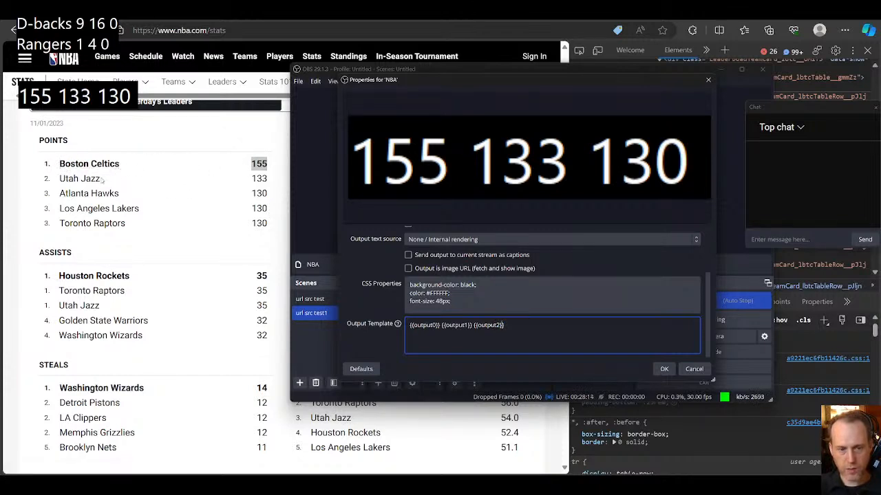
{"action": "left_click_drag", "start_coordinate": [508, 326], "coordinate": [483, 331]}
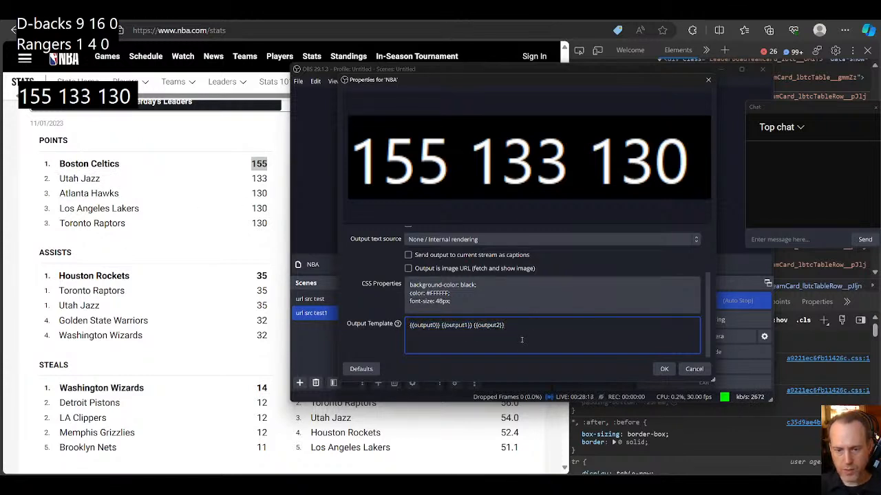
{"action": "scroll", "coordinate": [522, 340], "scroll_direction": "up", "scroll_amount": 3}
{"action": "left_click", "coordinate": [664, 369]}
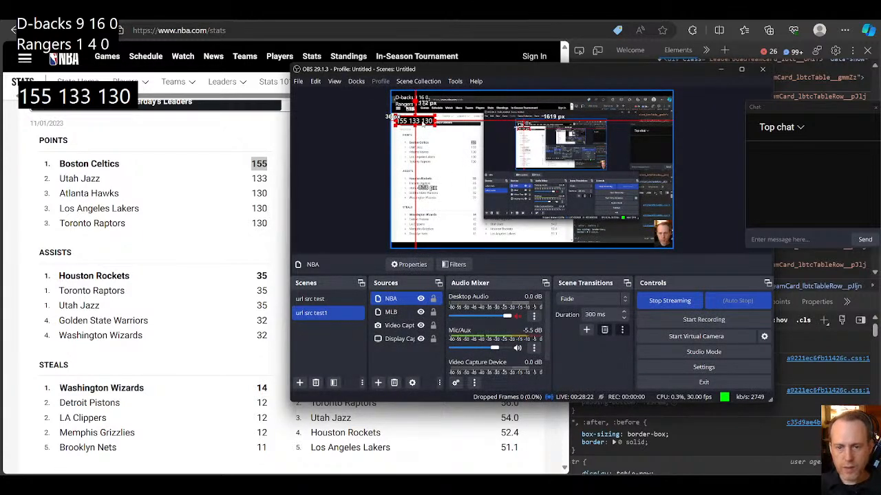
Step: Move the NBA overlay beside the page's Points heading, about 234 px below the canvas's upper edge, and clear the source selection
{"action": "left_click_drag", "start_coordinate": [425, 126], "coordinate": [452, 130]}
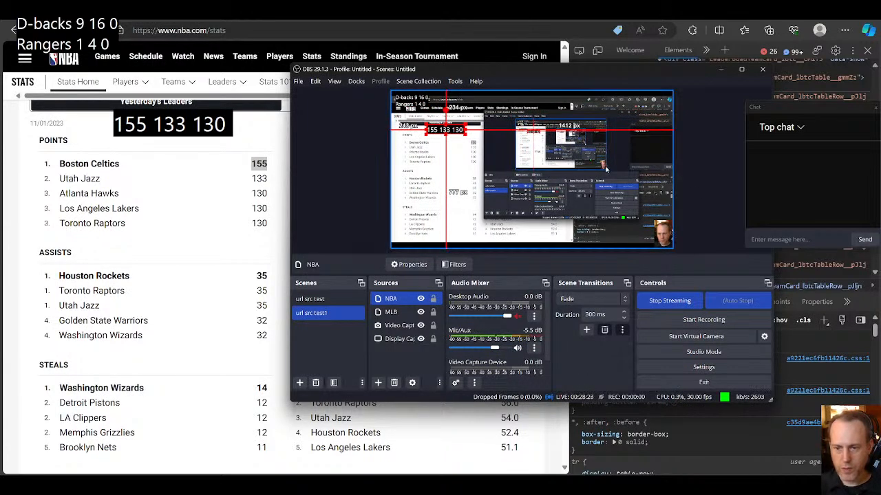
{"action": "left_click", "coordinate": [632, 197]}
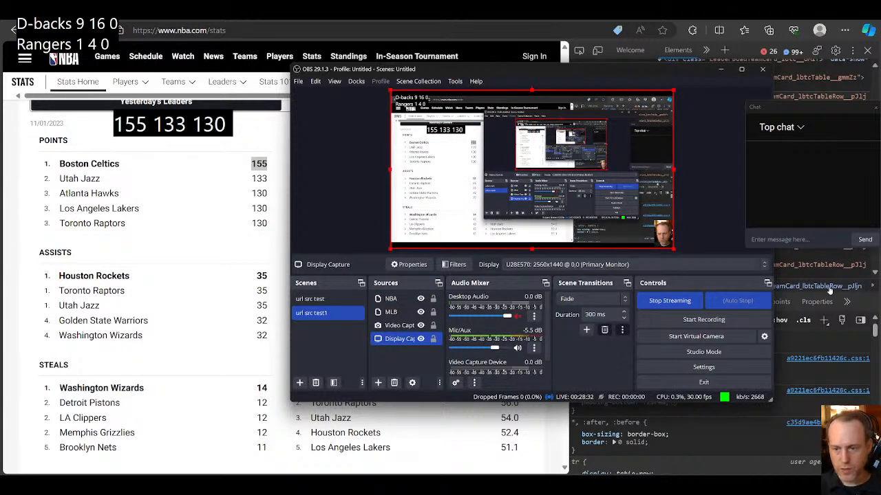
{"action": "left_click", "coordinate": [724, 221]}
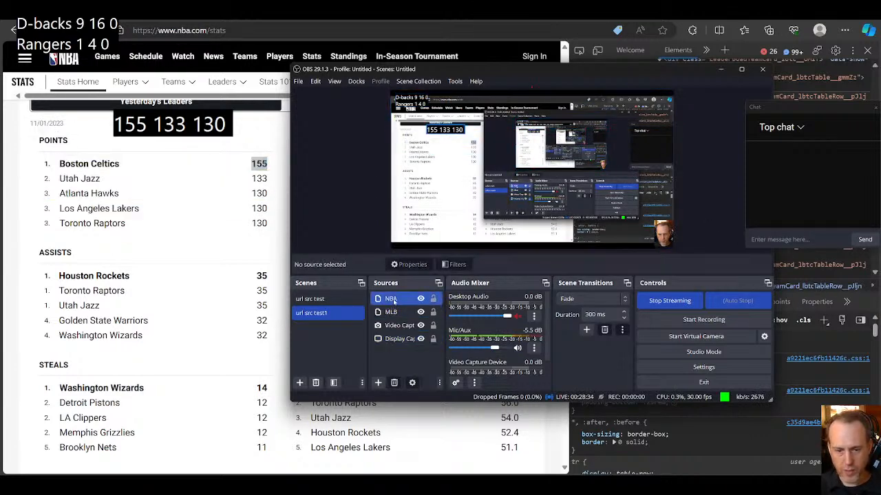